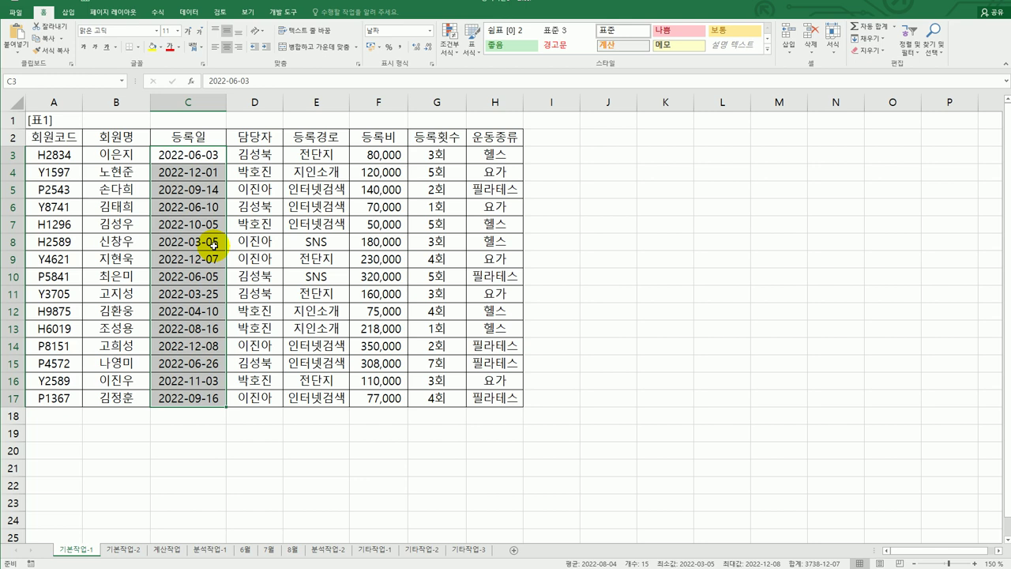
- Enter the criteria heading 조건 in cell A19 below the table
click(48, 436)
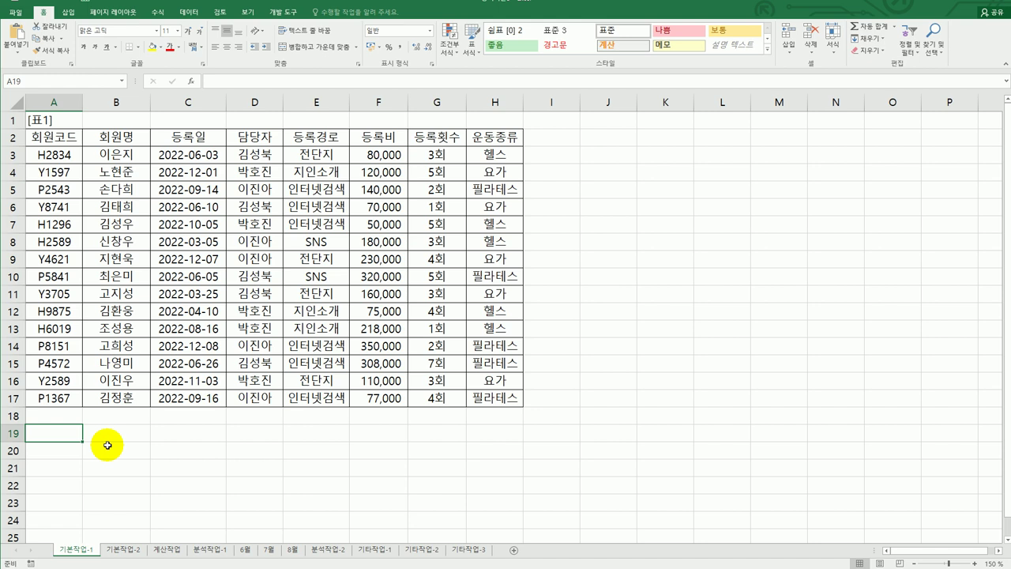
text(조건)
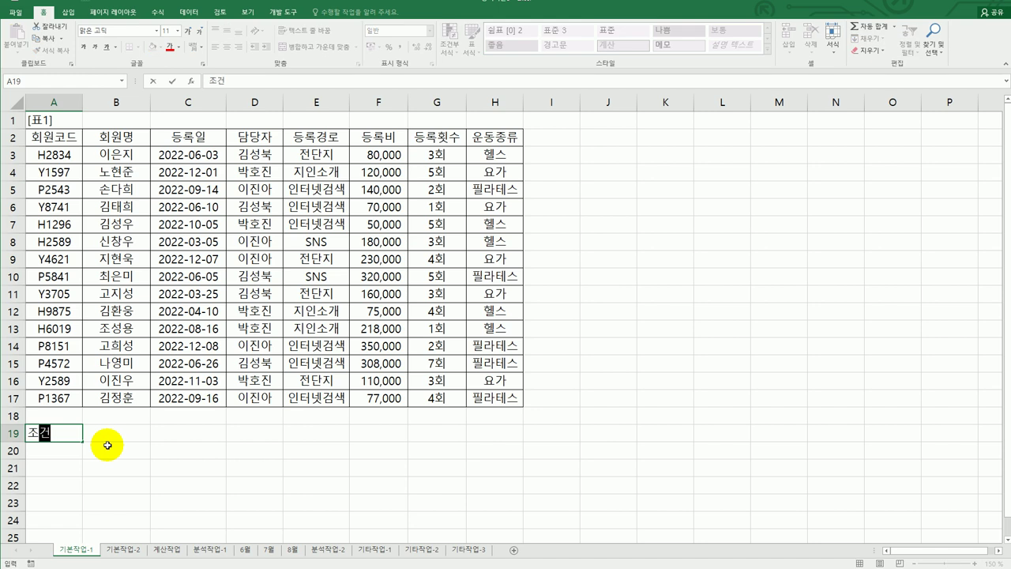
key(Return)
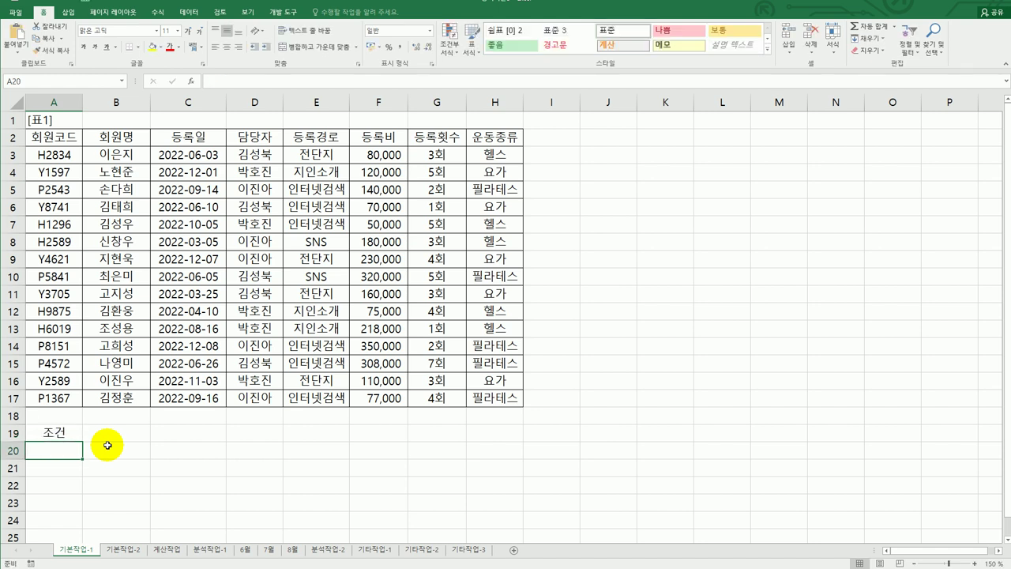
- Start an AND formula in A20 with the top-five fee condition RANK.EQ(F3,$F$3:$F$17)<=5
text(=)
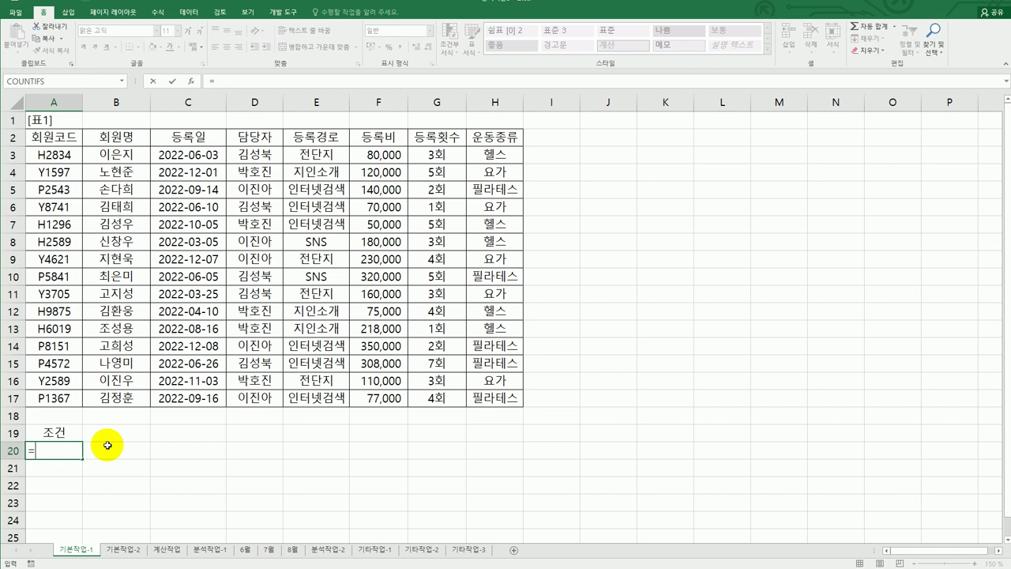
text(ㅊ)
key(BackSpace)
text(and()
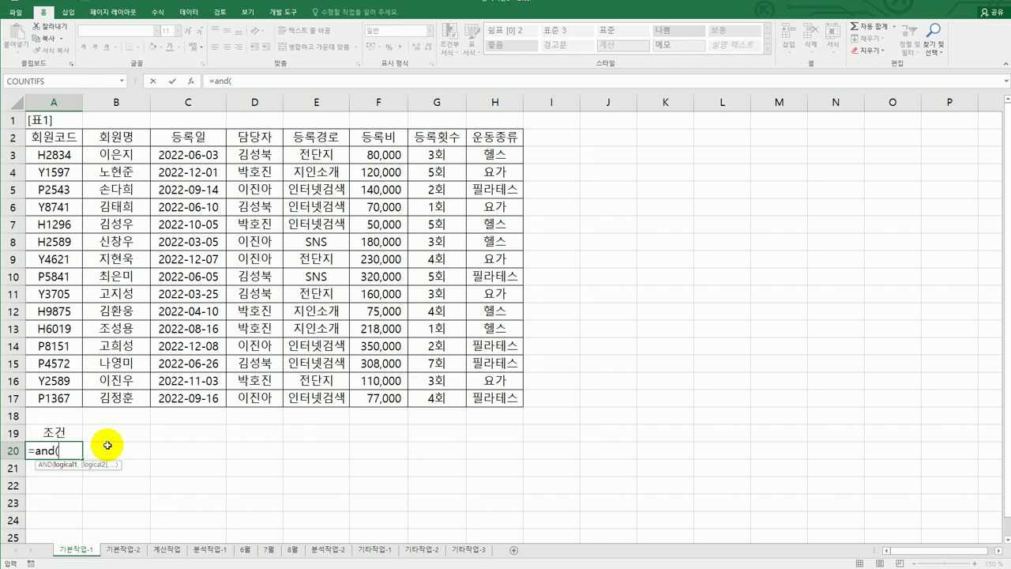
text(rank.)
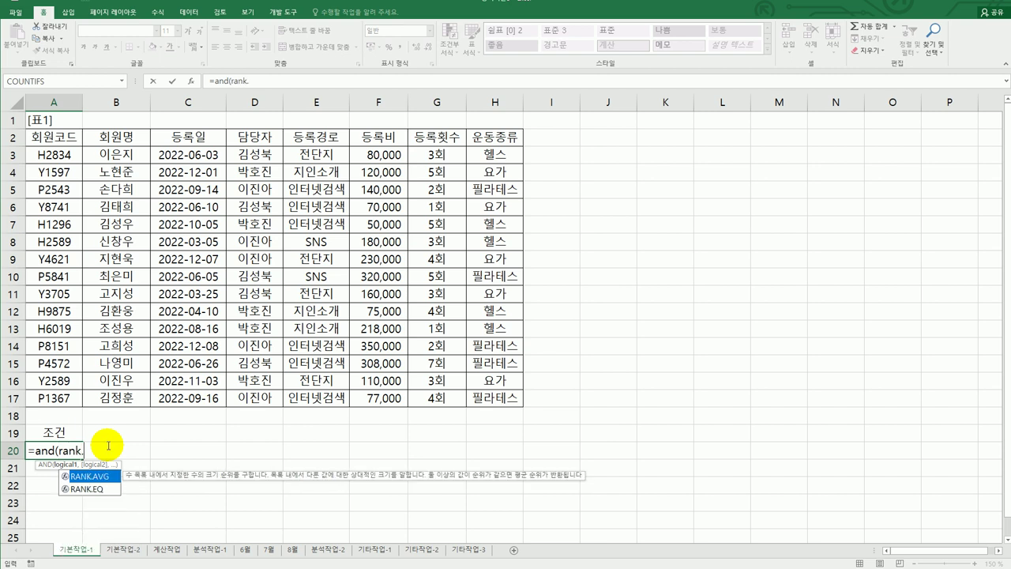
key(Down)
key(Tab)
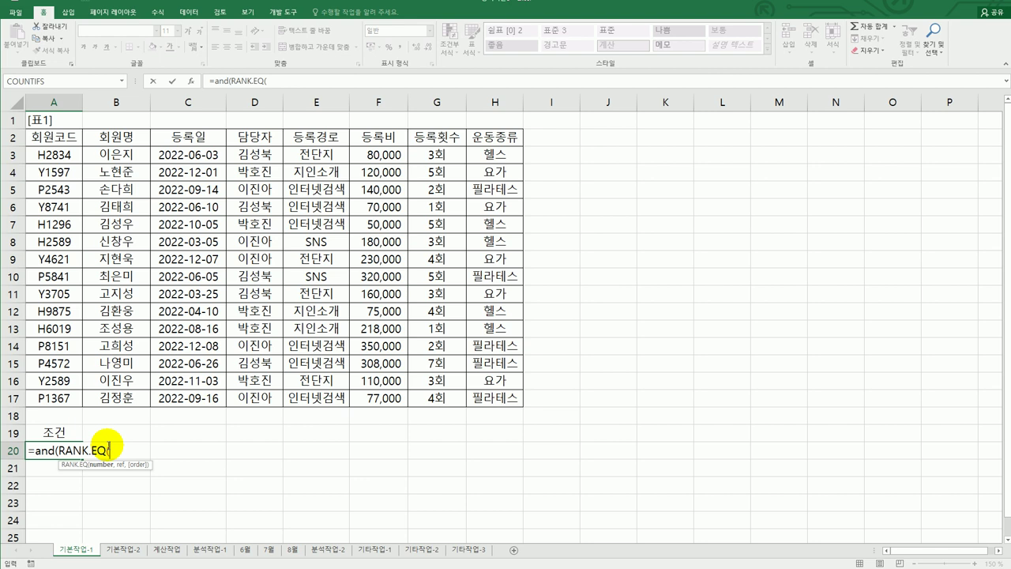
click(385, 151)
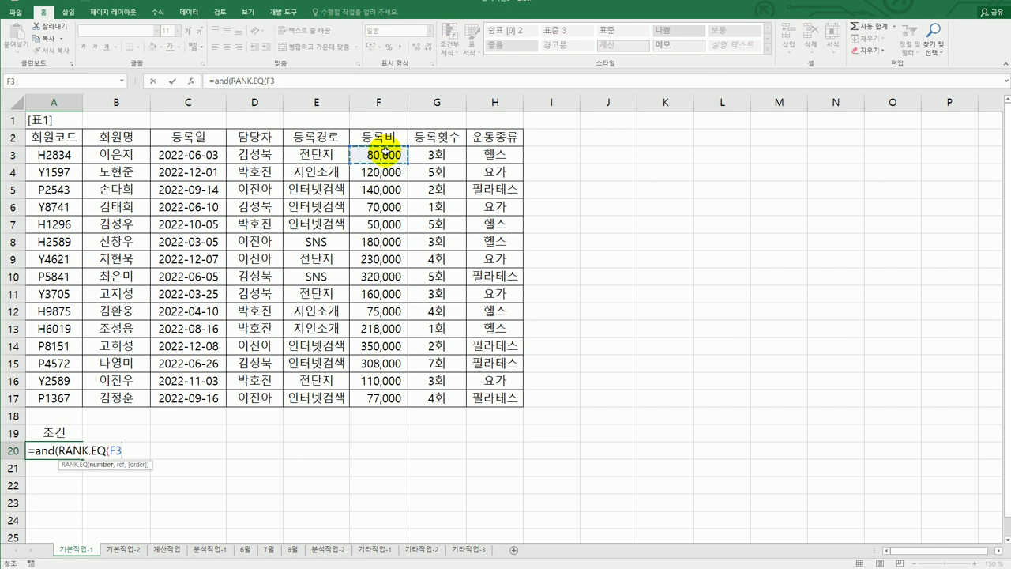
text(,)
drag(384, 153, 362, 402)
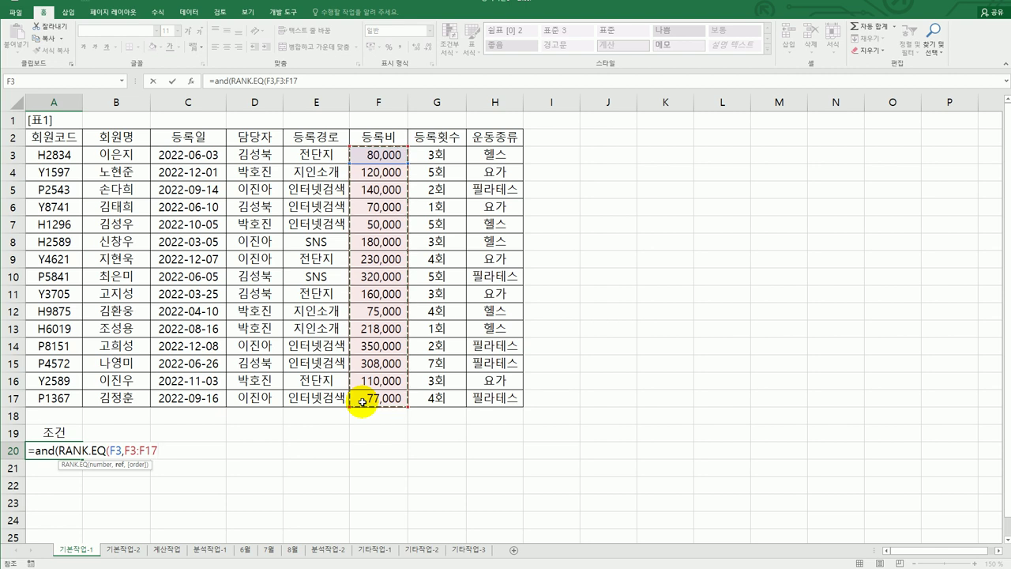
key(F4)
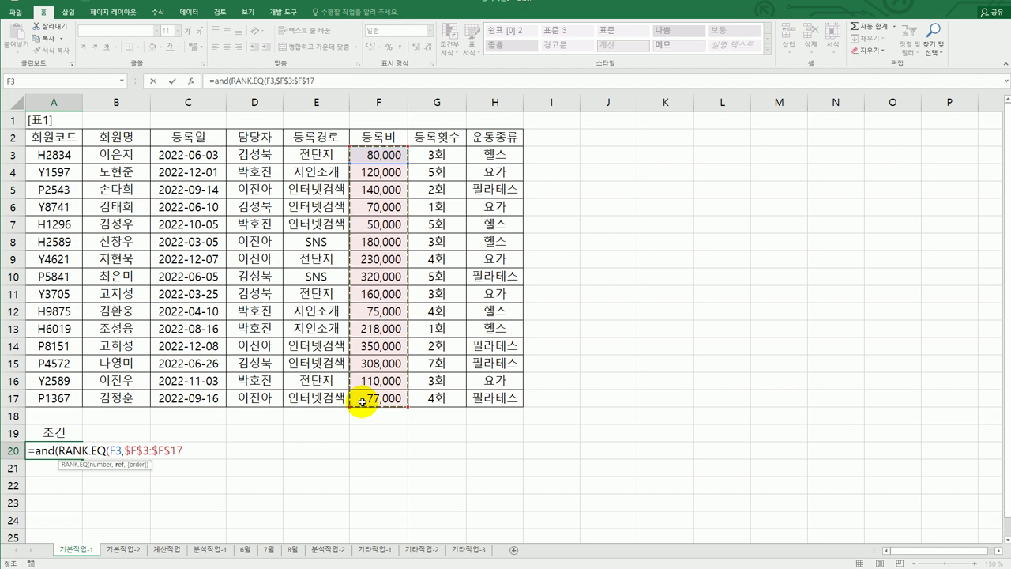
text()<=5)
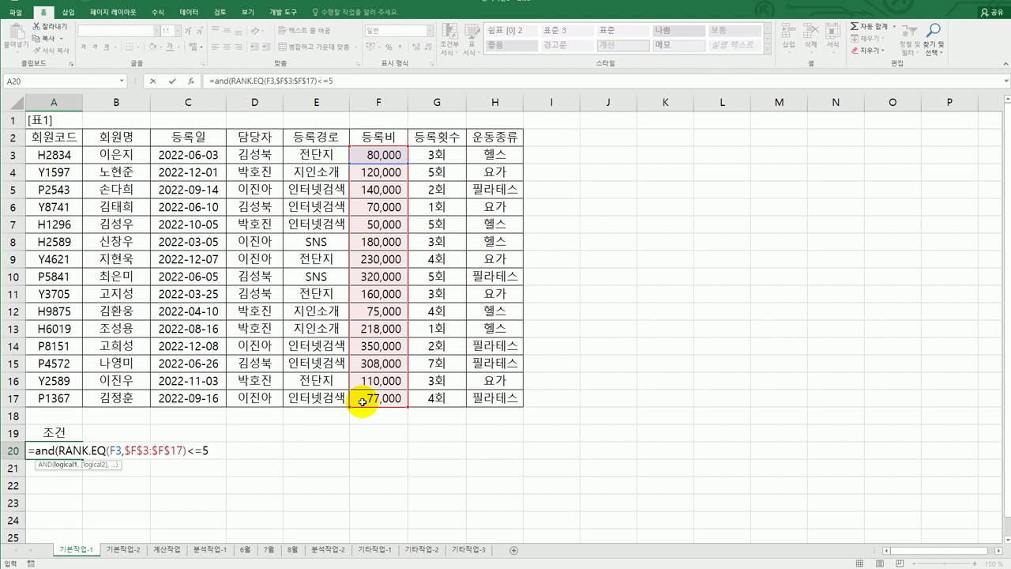
- Complete the A20 formula with the month condition OR(MONTH(C3)=6,MONTH(C3)=12) and enter it
text(,)
text(or)
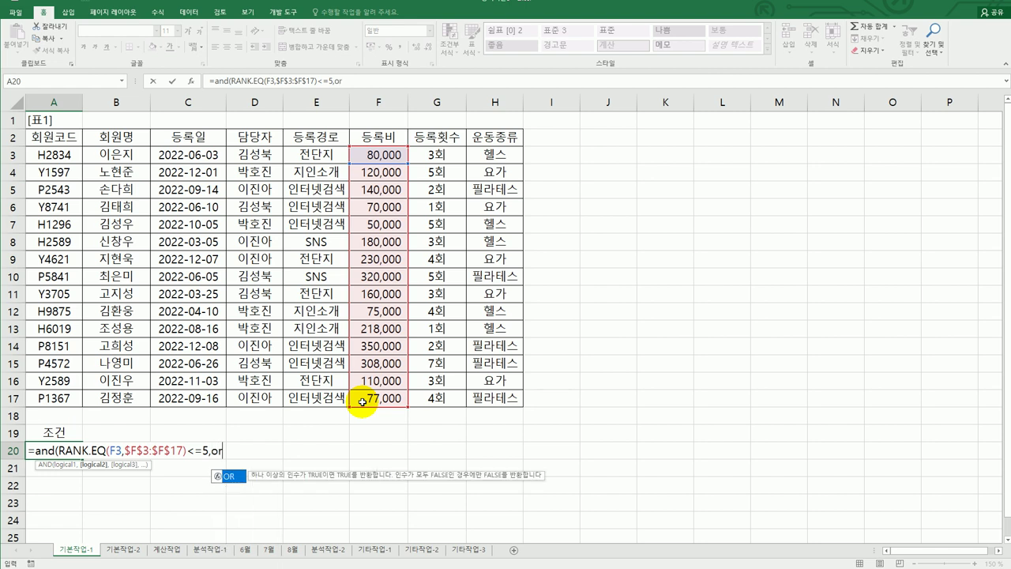
text((month)
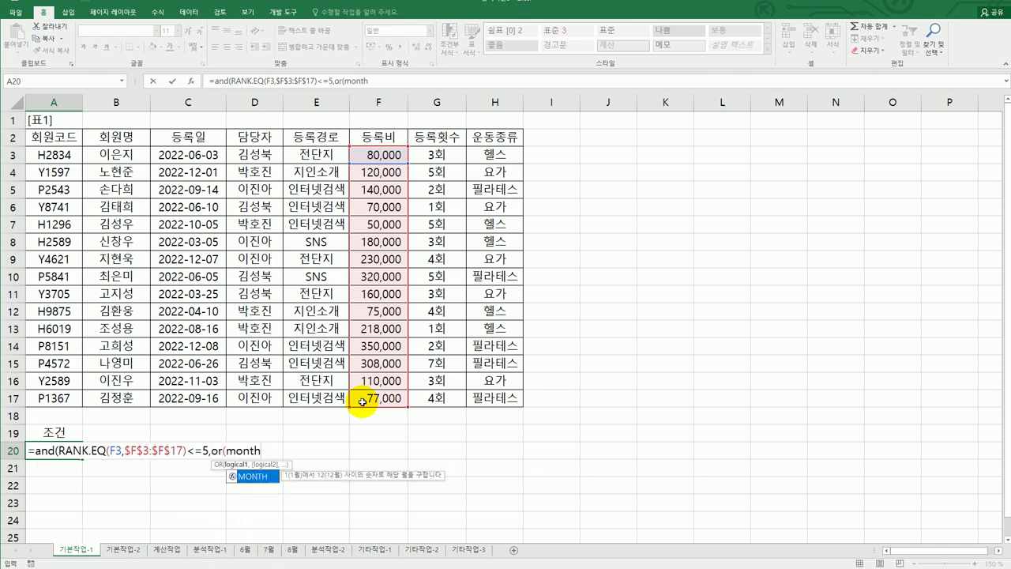
key(Tab)
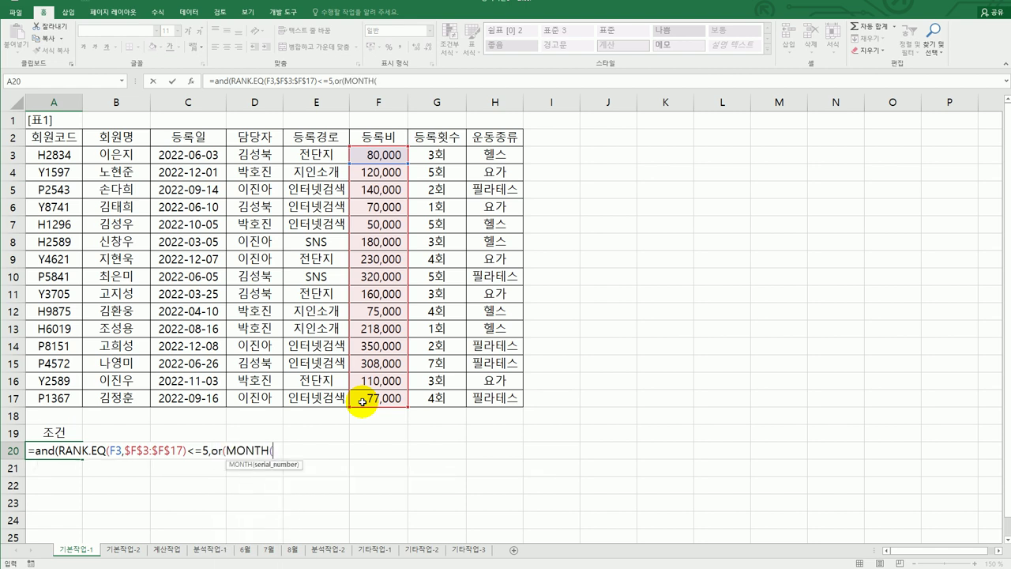
click(190, 150)
text()=6,m)
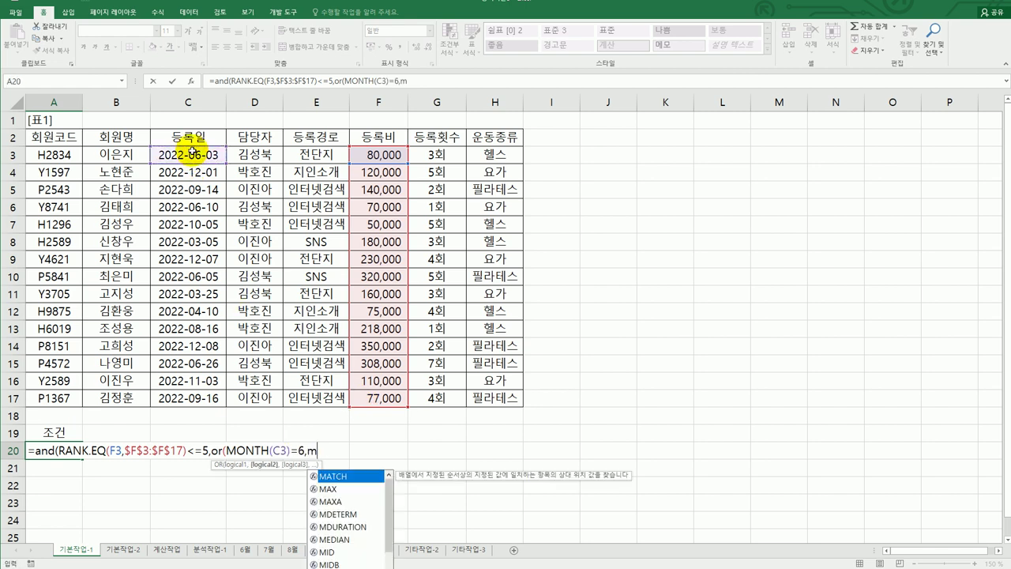
text(onth()
click(192, 150)
text()=12)
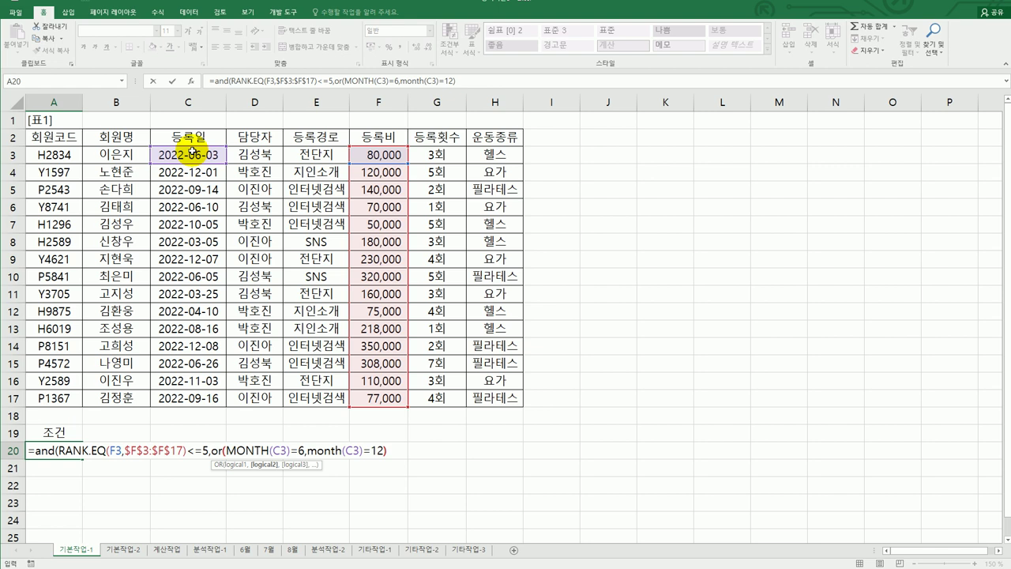
text())
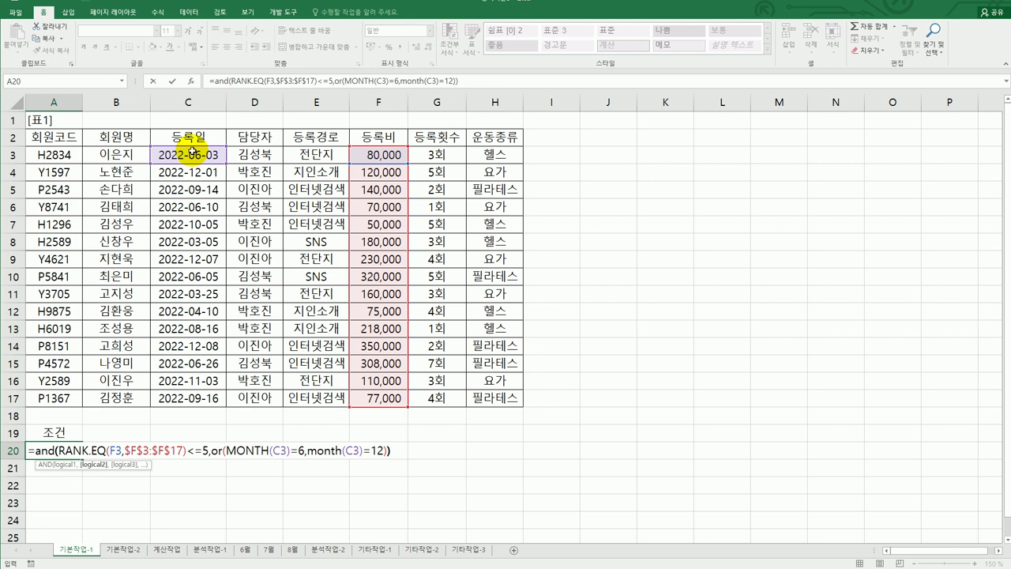
key(ctrl+Return)
key(Return)
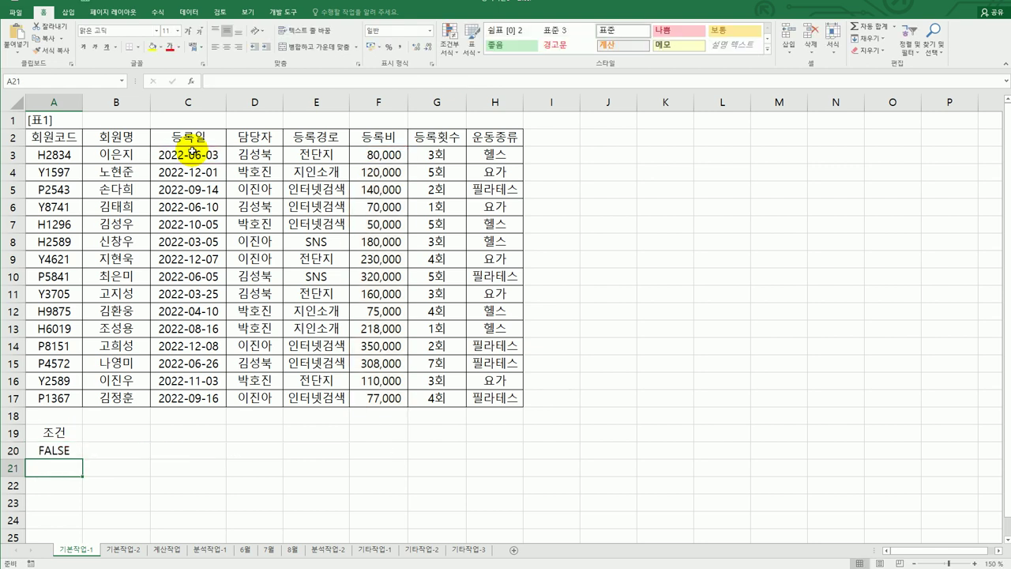
click(58, 450)
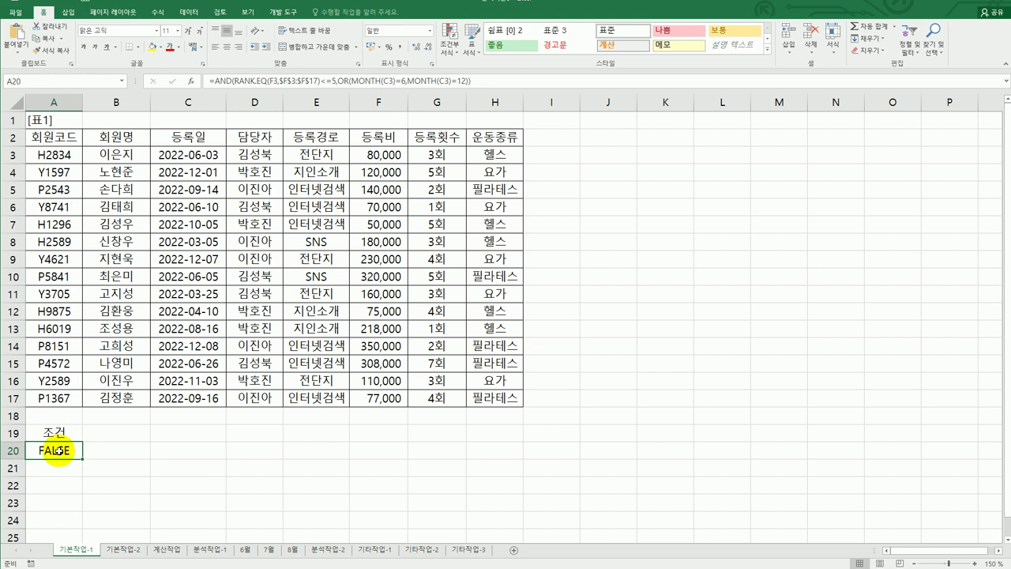
- Copy the headers 회원명, 등록일, 등록비 and 운동종류 from row 2 to the cells starting at A22
click(130, 138)
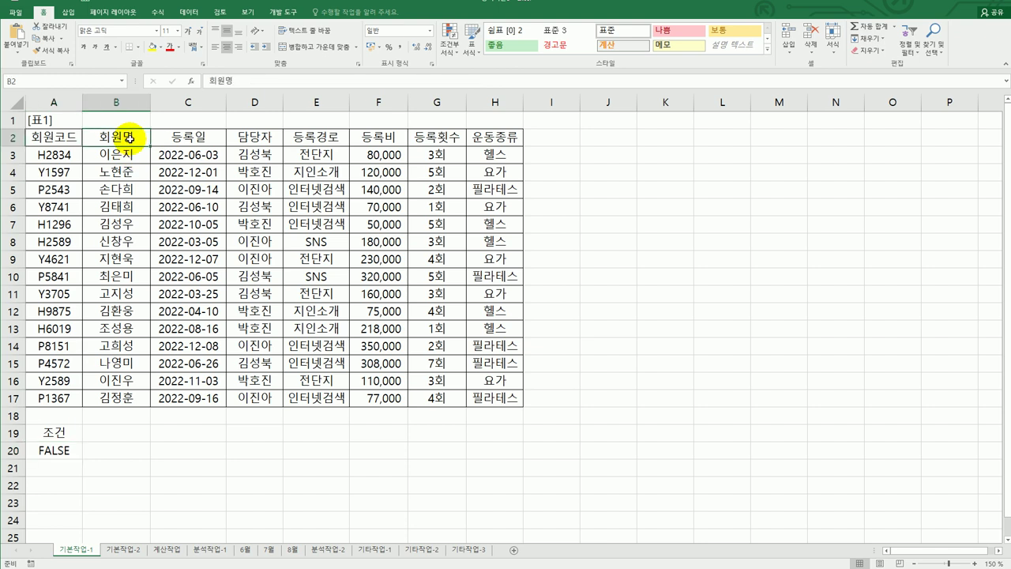
ctrl+click(169, 133)
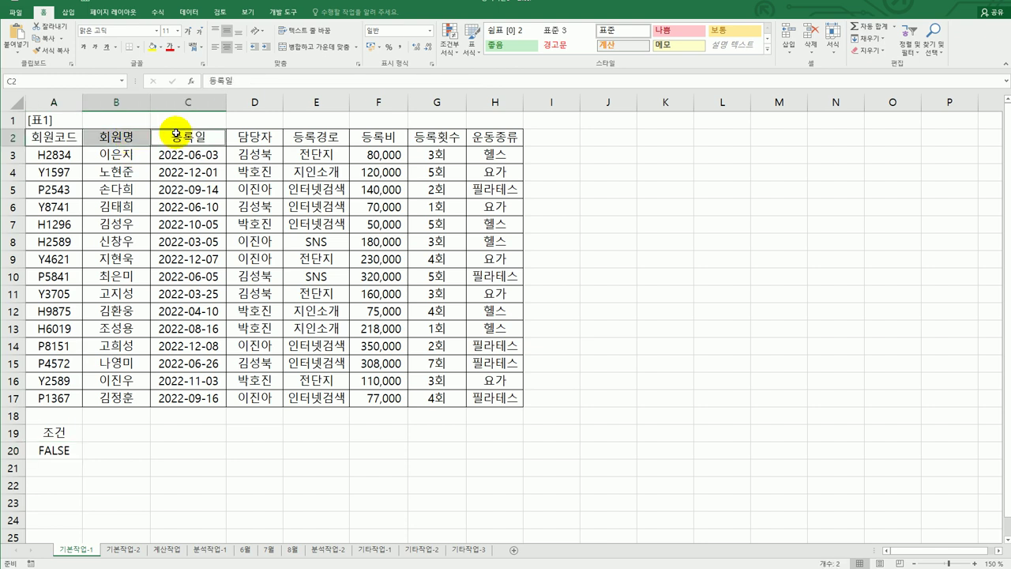
ctrl+click(375, 137)
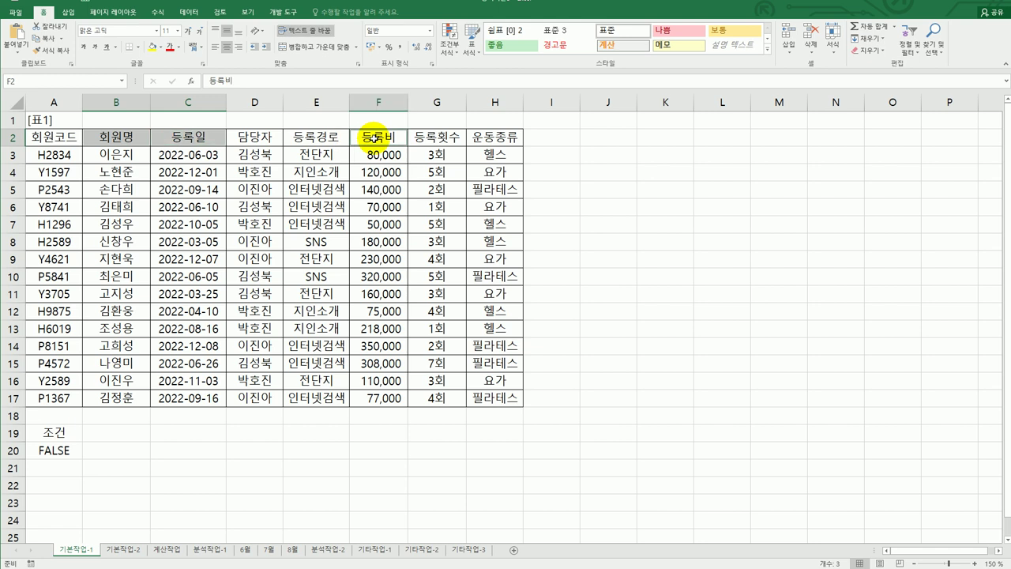
ctrl+click(478, 138)
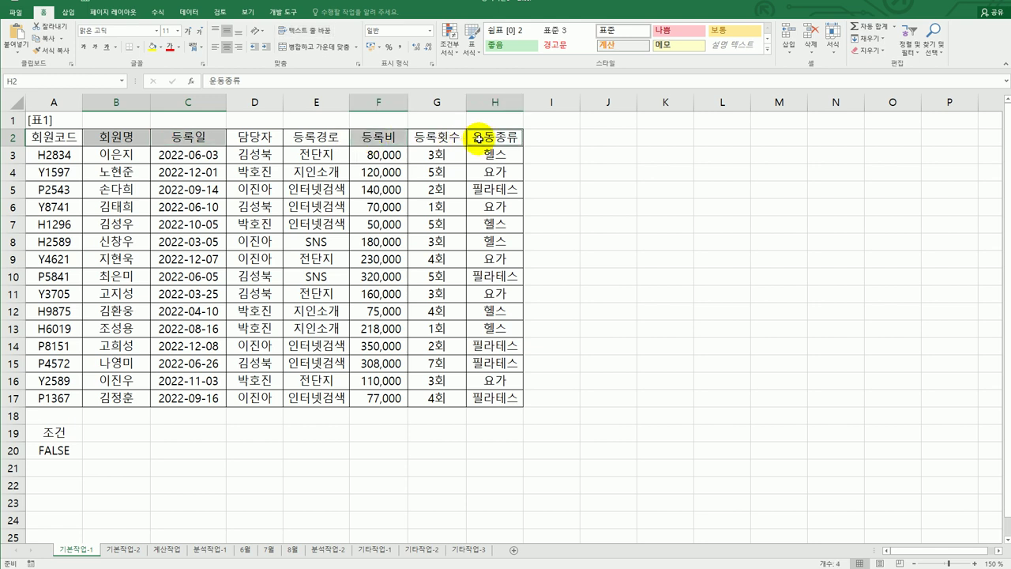
key(ctrl+c)
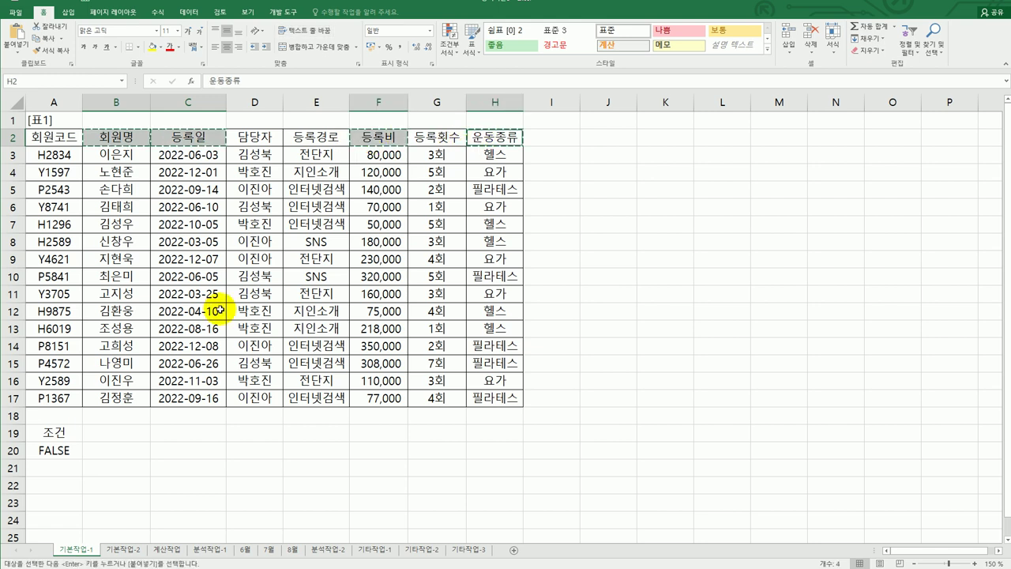
click(44, 492)
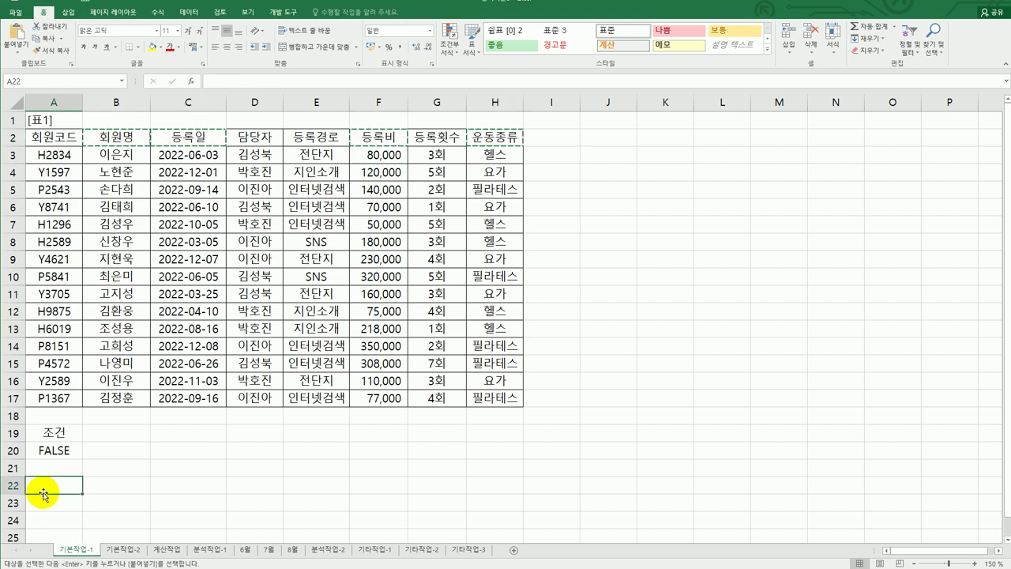
key(ctrl+v)
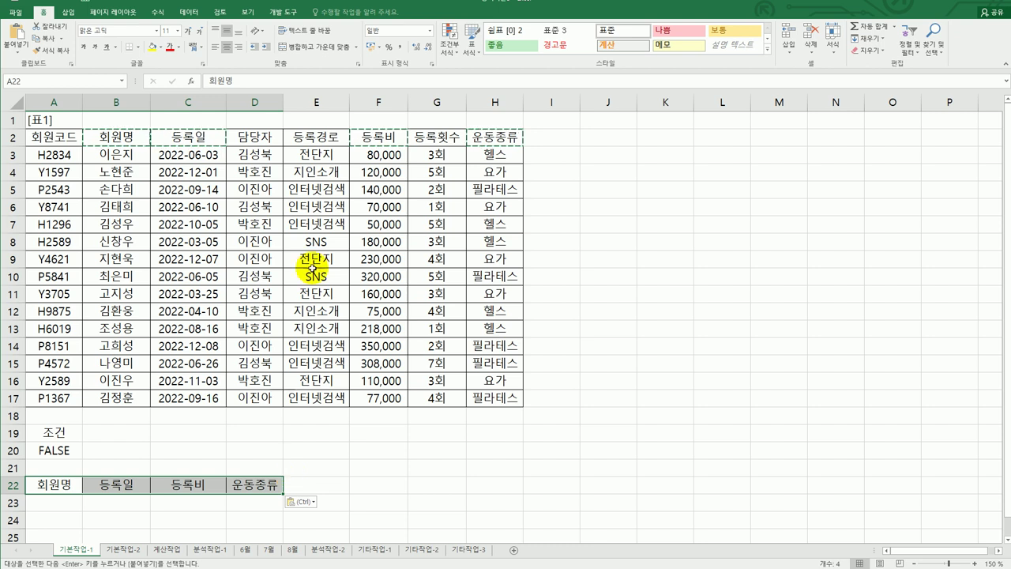
- Run an advanced filter on A2:H17 with criteria range A19:A20, copying the results to another location at A22:D22
click(333, 207)
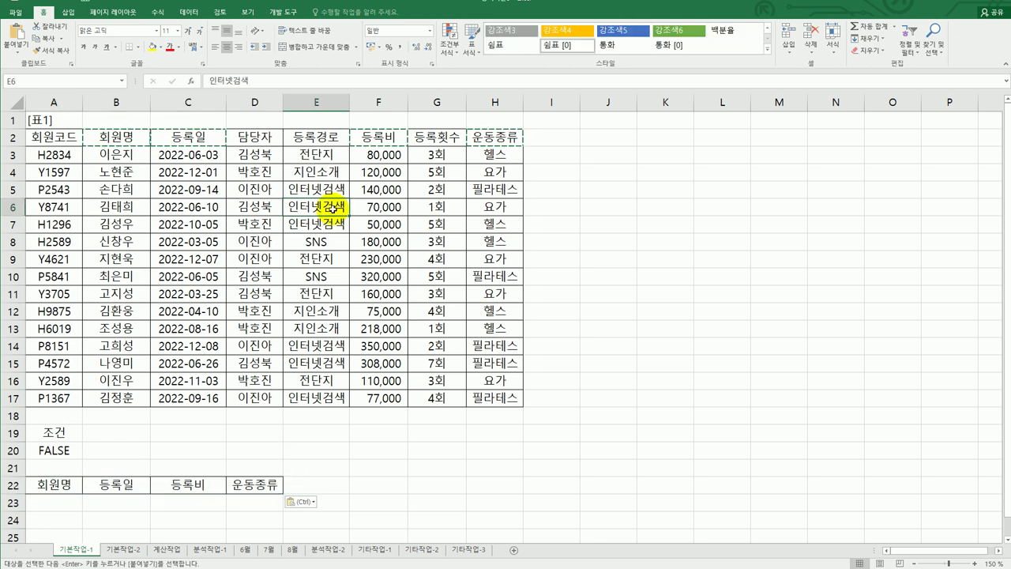
click(189, 12)
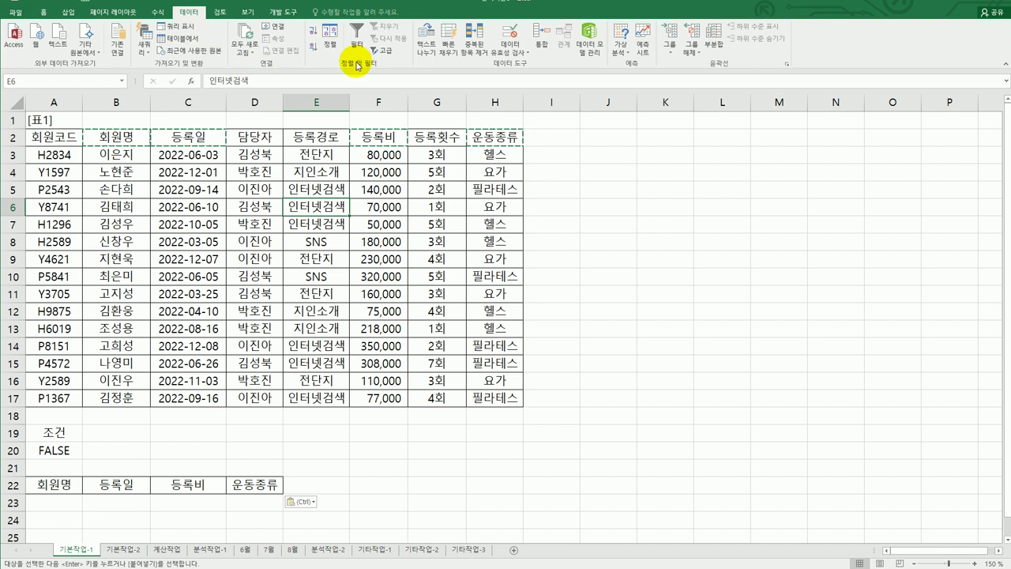
click(382, 54)
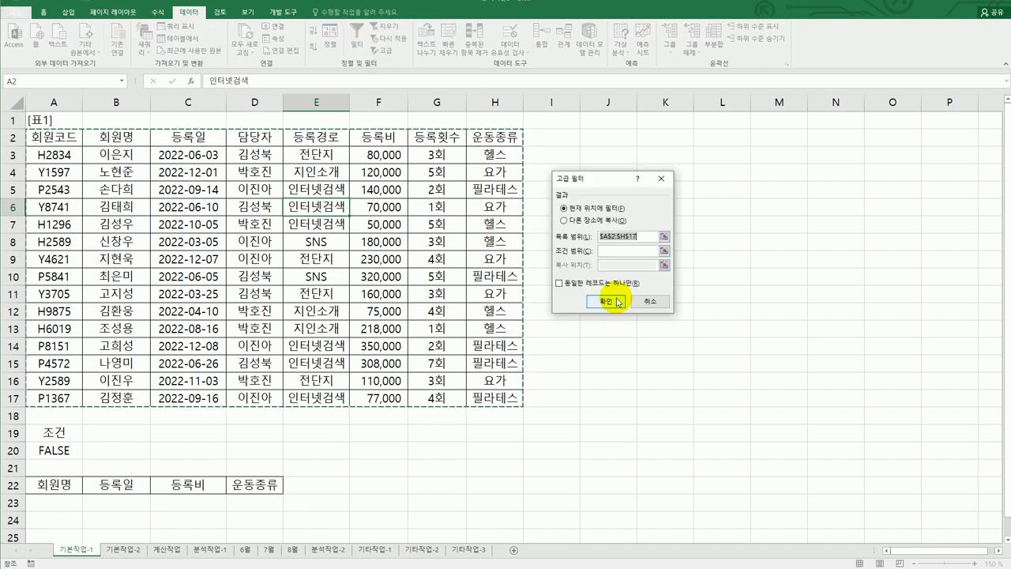
click(613, 255)
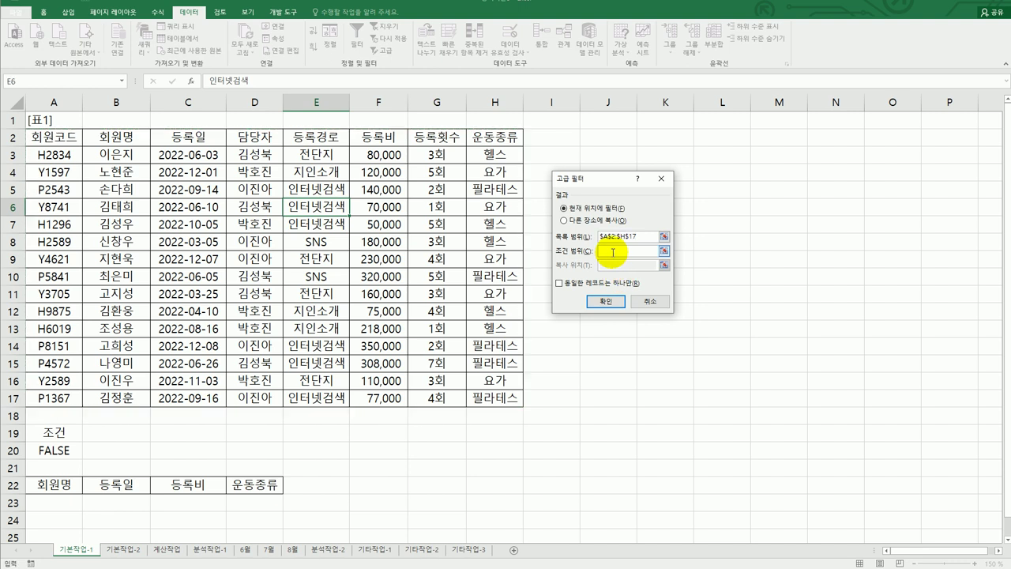
drag(54, 436, 57, 449)
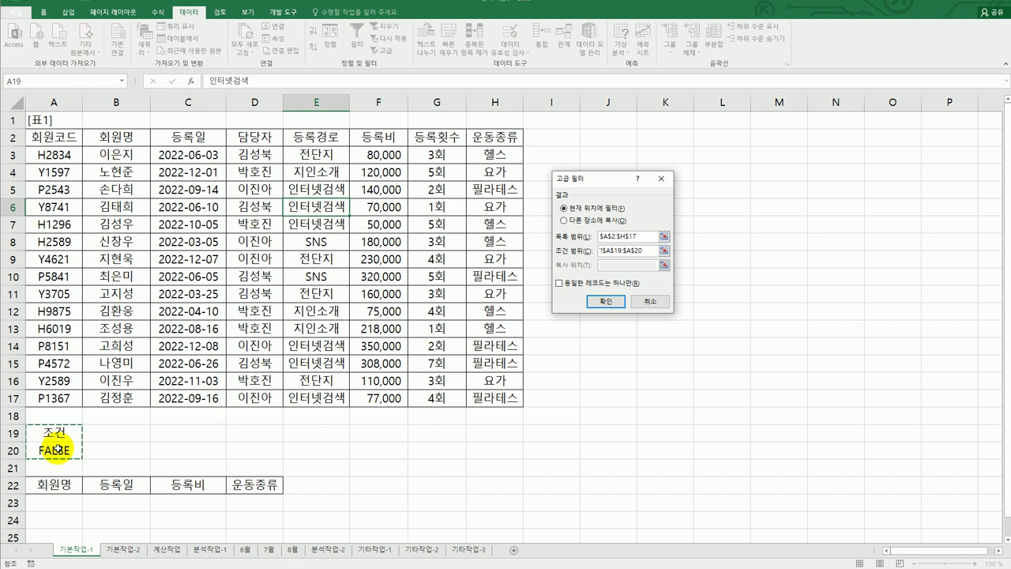
click(564, 220)
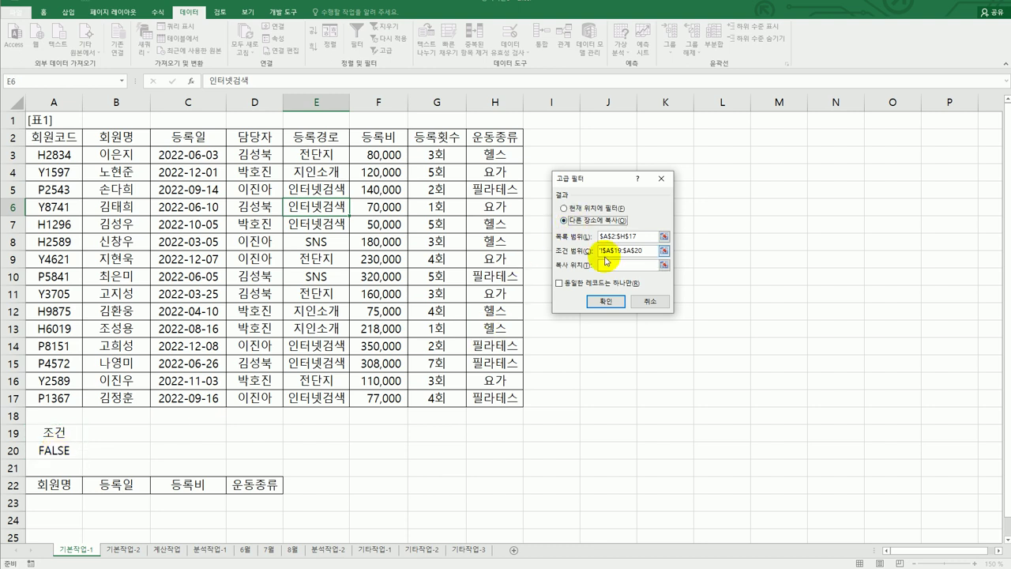
click(608, 265)
drag(79, 483, 261, 484)
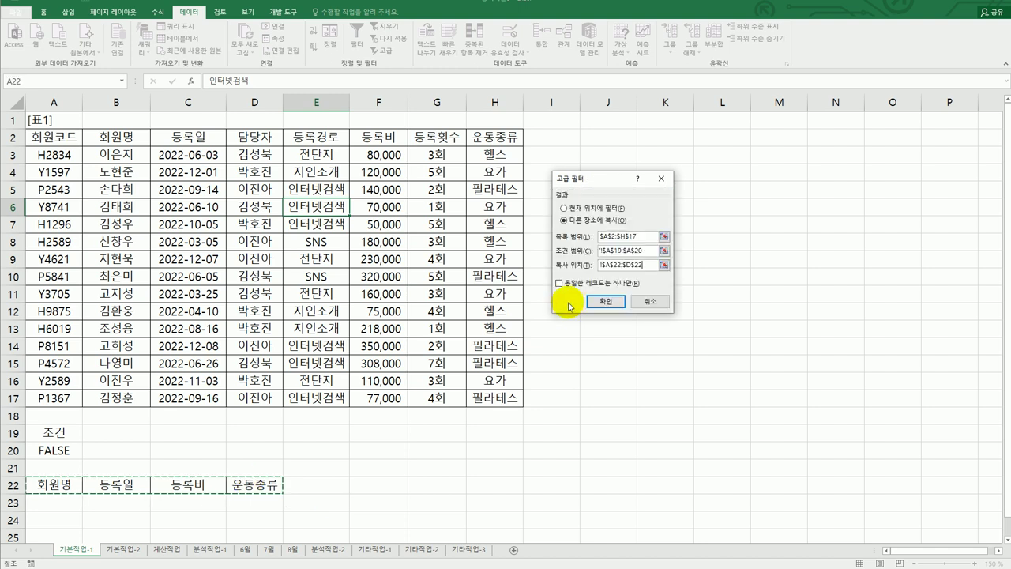
click(602, 301)
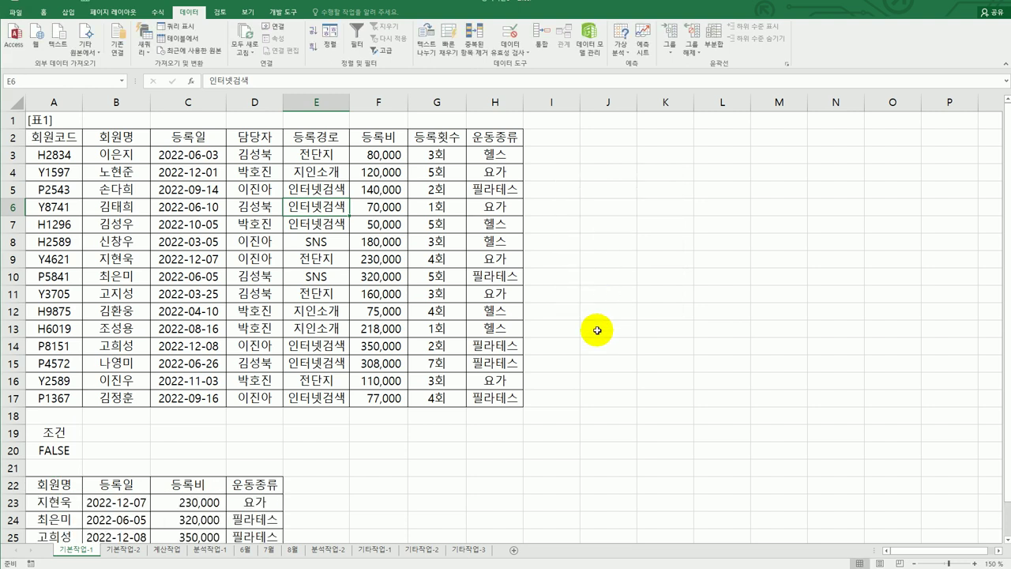
scroll(597, 331, down, 2)
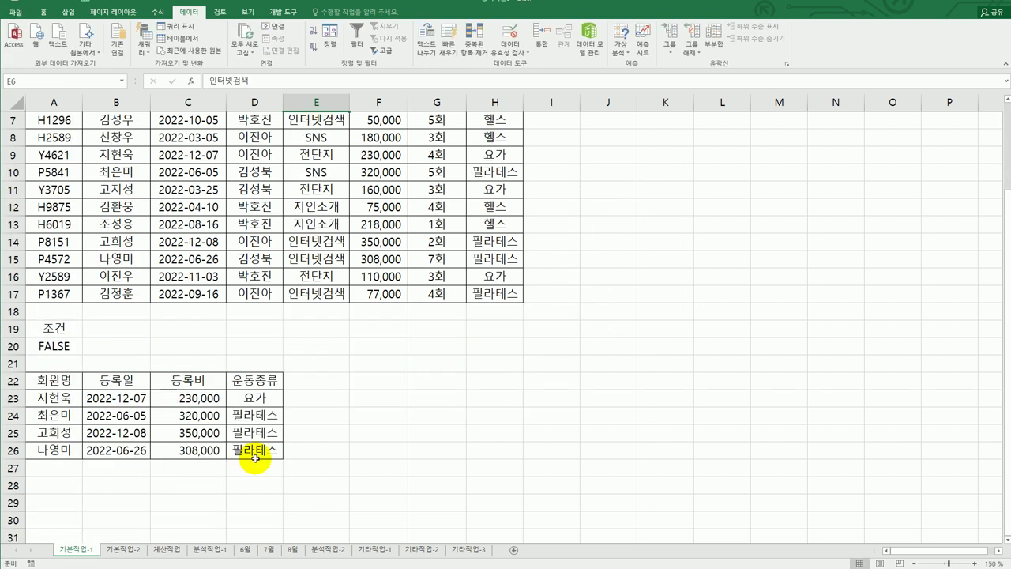
drag(70, 398, 247, 448)
click(357, 452)
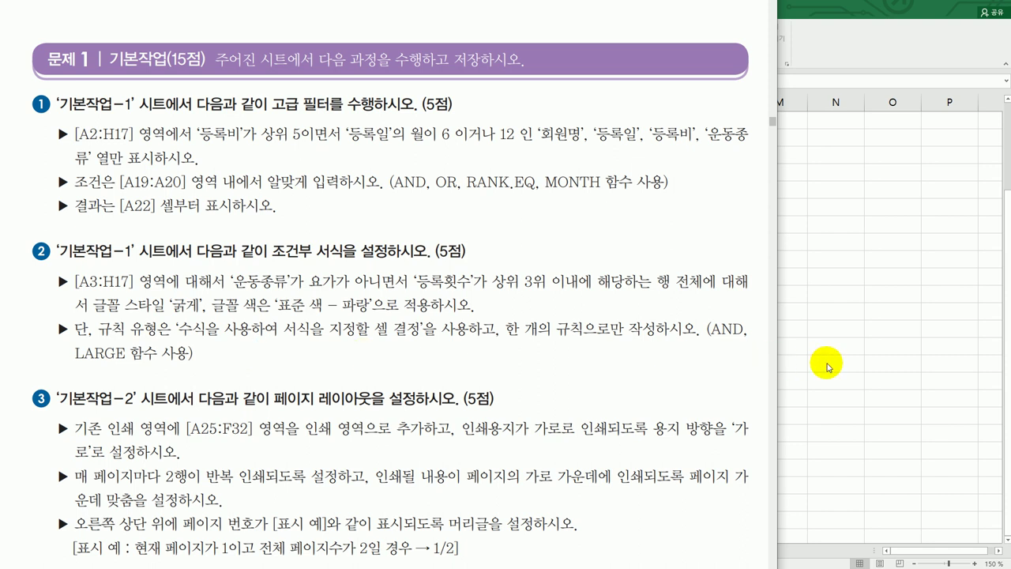
- Create a conditional formatting rule for A3:H17 that uses a formula to determine which cells to format
key(alt+Tab)
scroll(182, 159, up, 2)
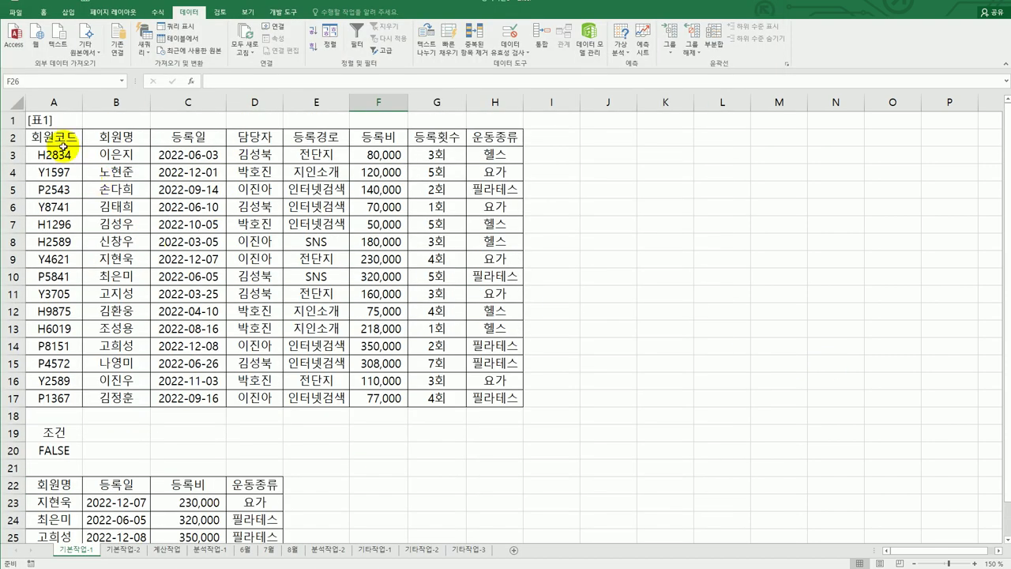
drag(53, 155, 482, 409)
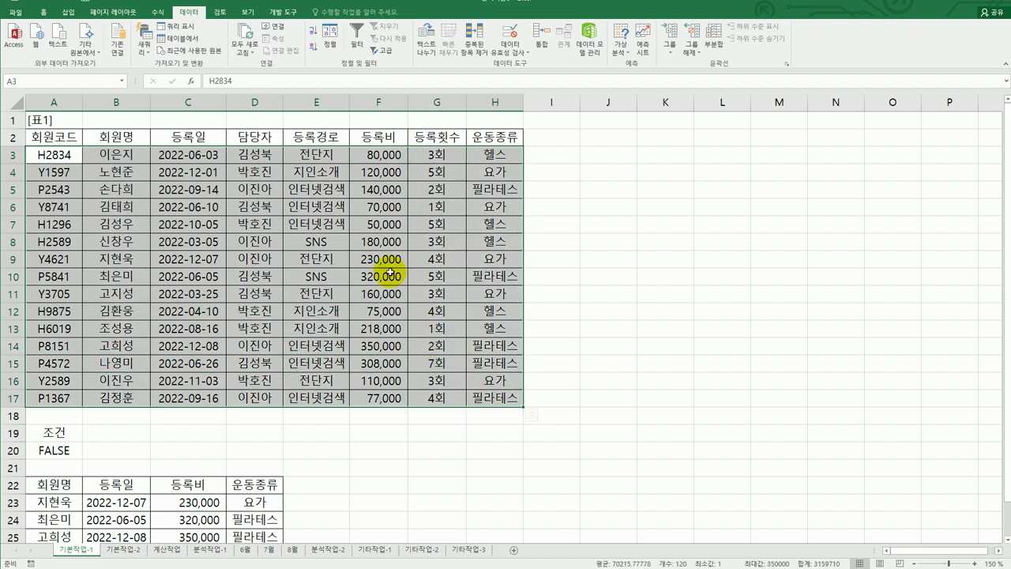
click(43, 12)
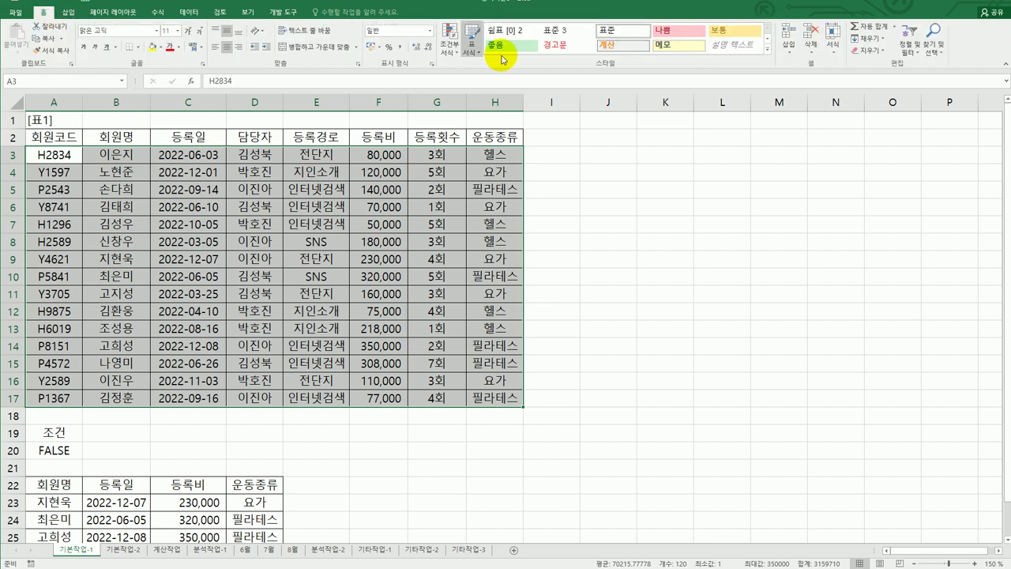
click(450, 54)
click(474, 187)
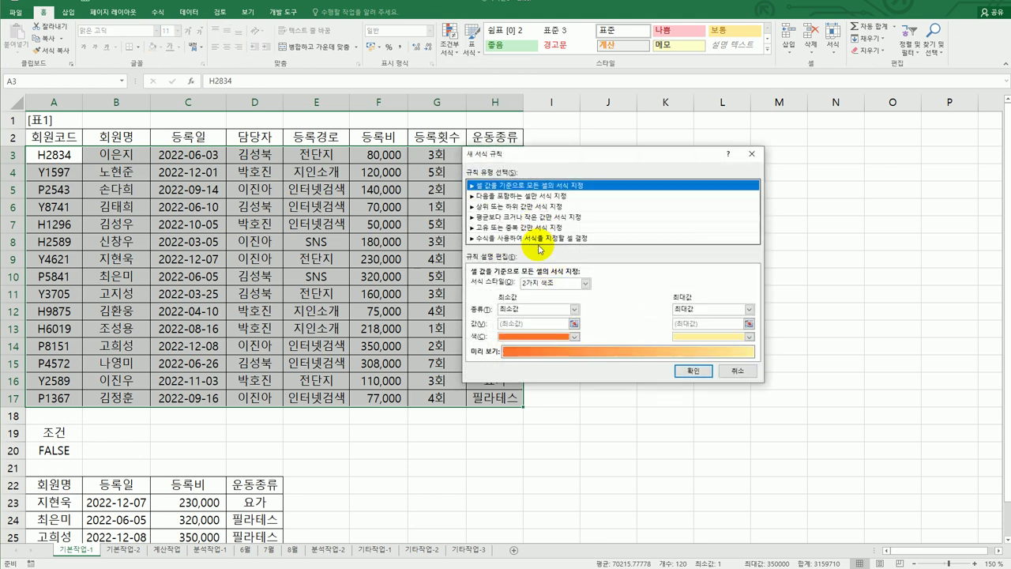
click(538, 240)
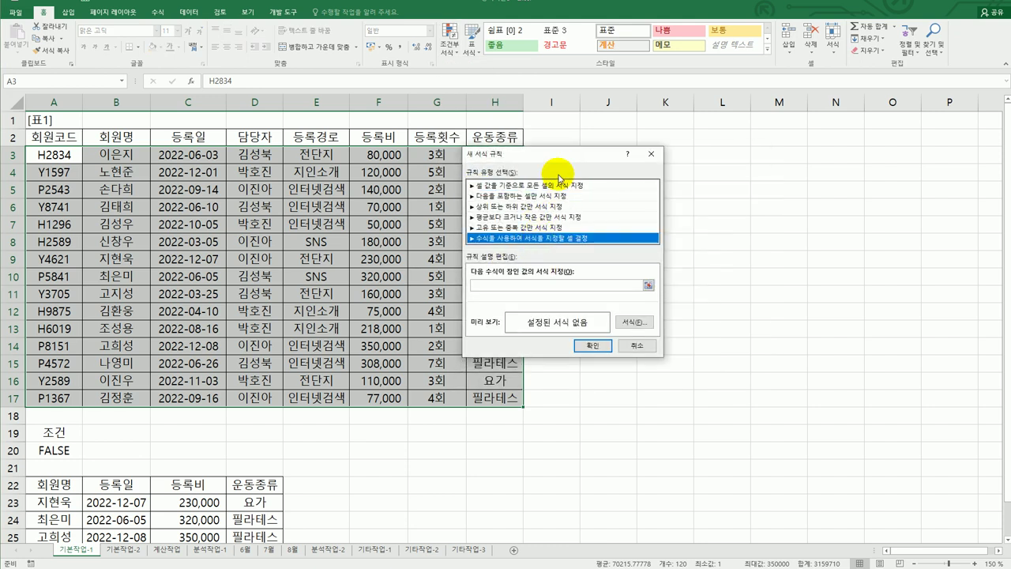
drag(563, 161, 680, 154)
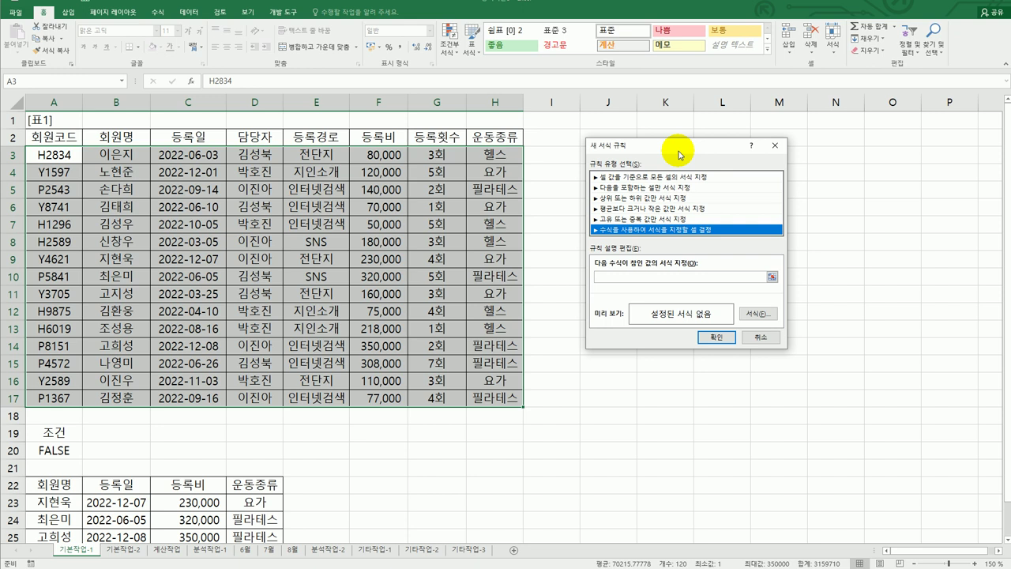
click(663, 278)
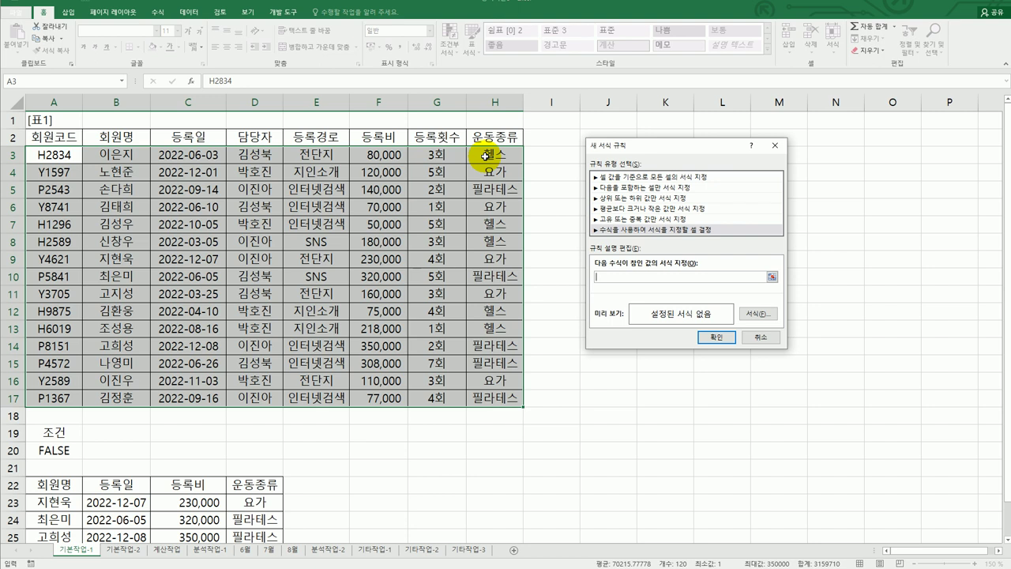
- Begin the rule formula with AND and the exercise-type condition $H3<>"요가"
text(=)
text($)
text(nd()
click(486, 155)
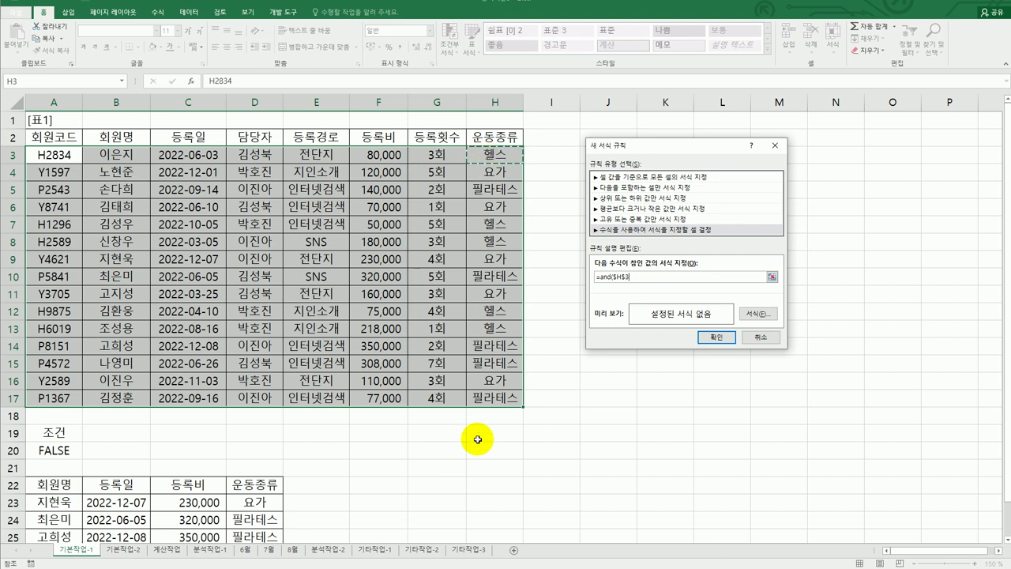
key(F4)
key(F4)
text(<>"요가")
key(Hangul)
key(Hangul)
- Complete the rule formula with the top-three registration count condition LARGE($G$3:$G$17,3)<=$G3
text(large()
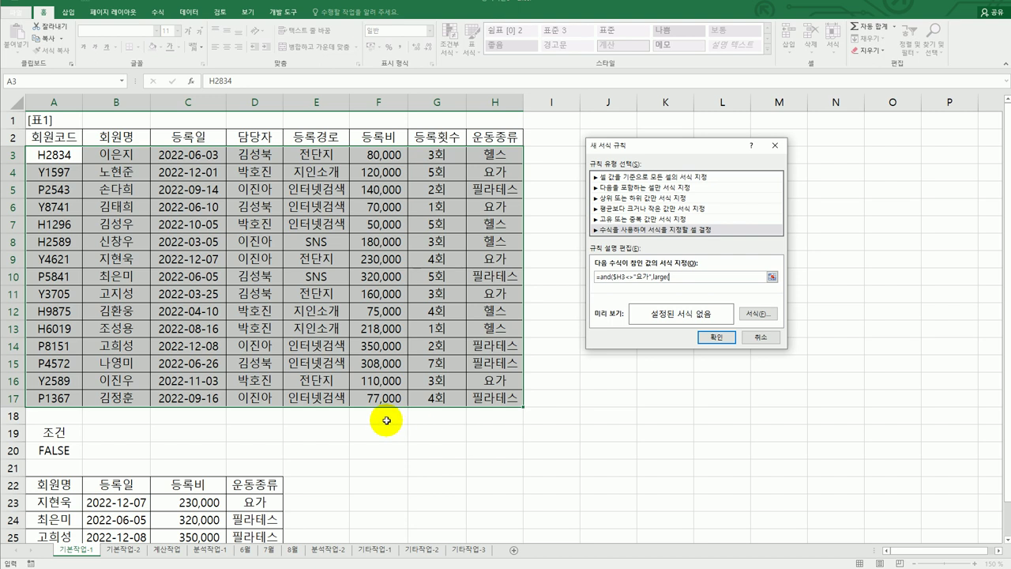
click(439, 156)
drag(439, 156, 439, 405)
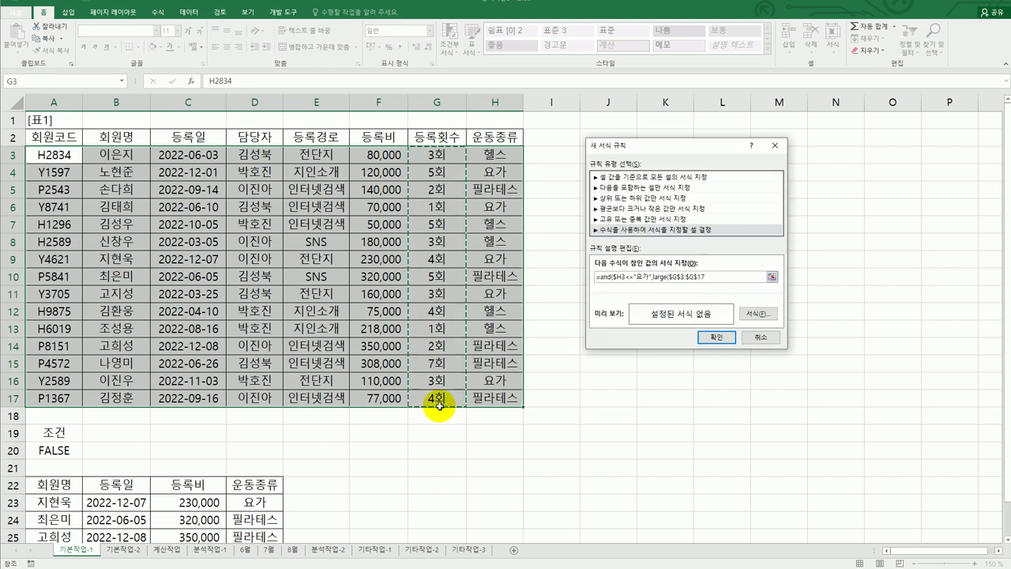
text(,3))
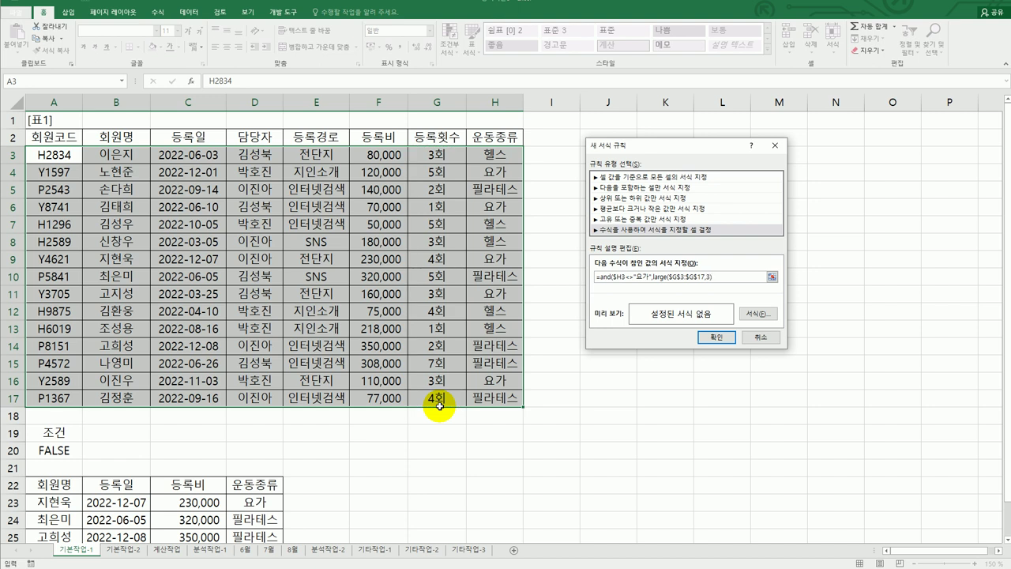
text(<=)
click(432, 157)
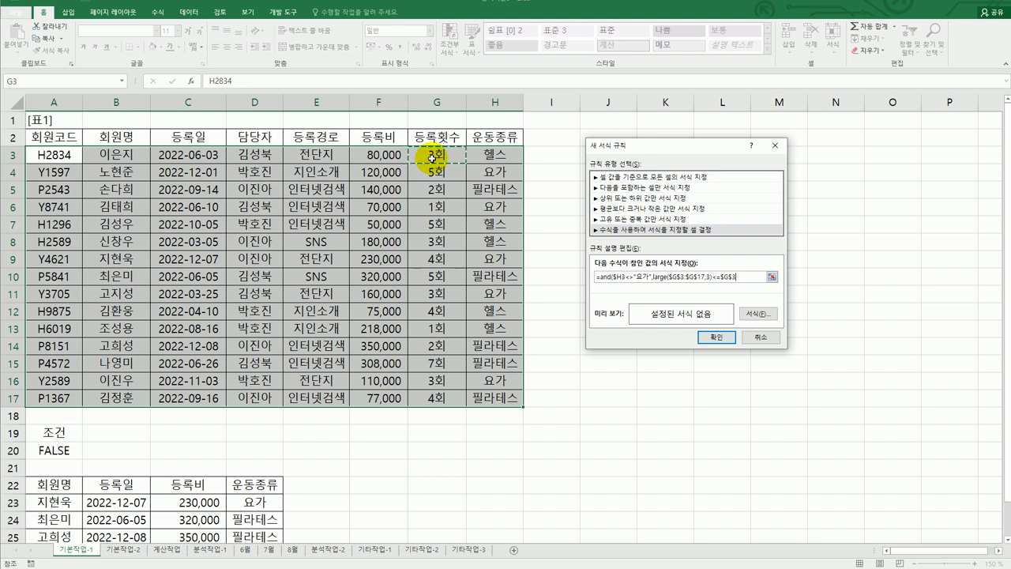
key(F4)
key(F4)
text())
- Set the rule's font style to bold (굵게) and font color to standard blue, and apply the rule
click(758, 314)
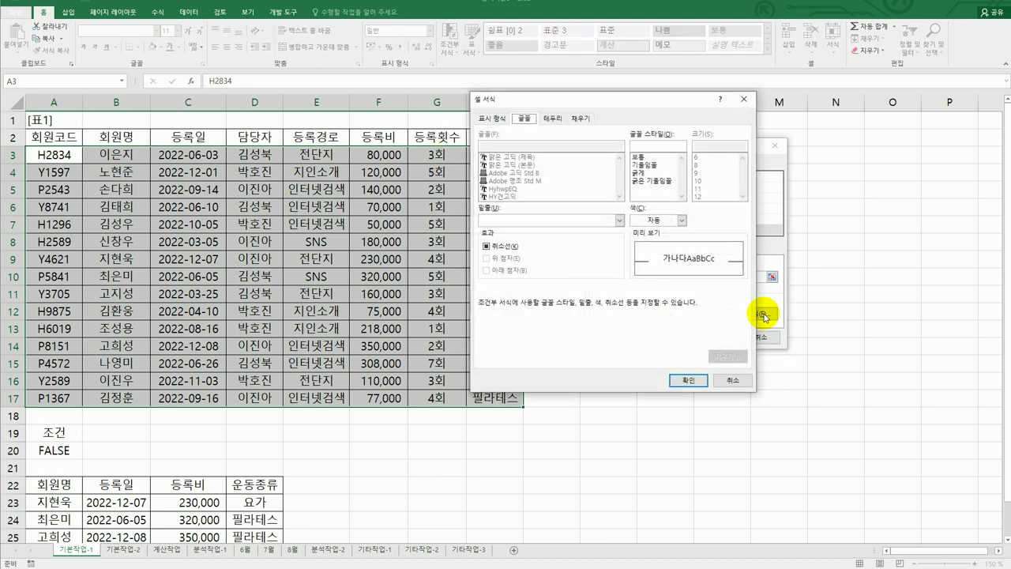
click(650, 173)
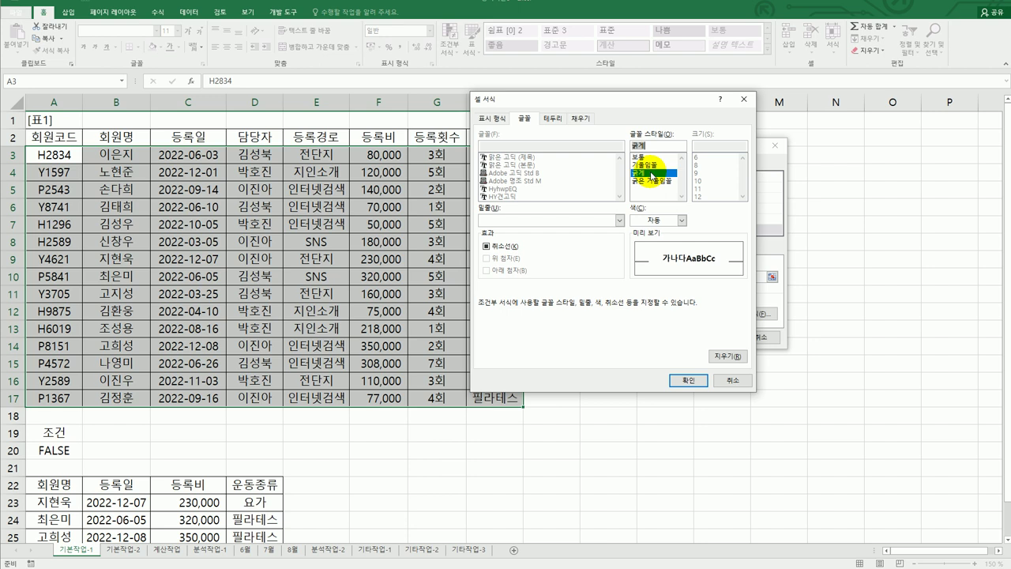
click(680, 221)
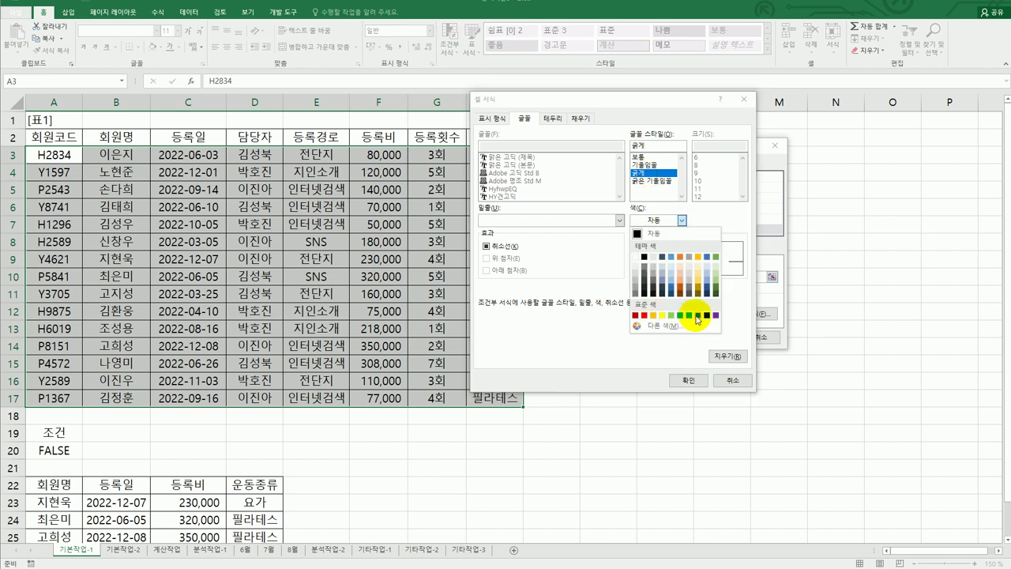
click(698, 316)
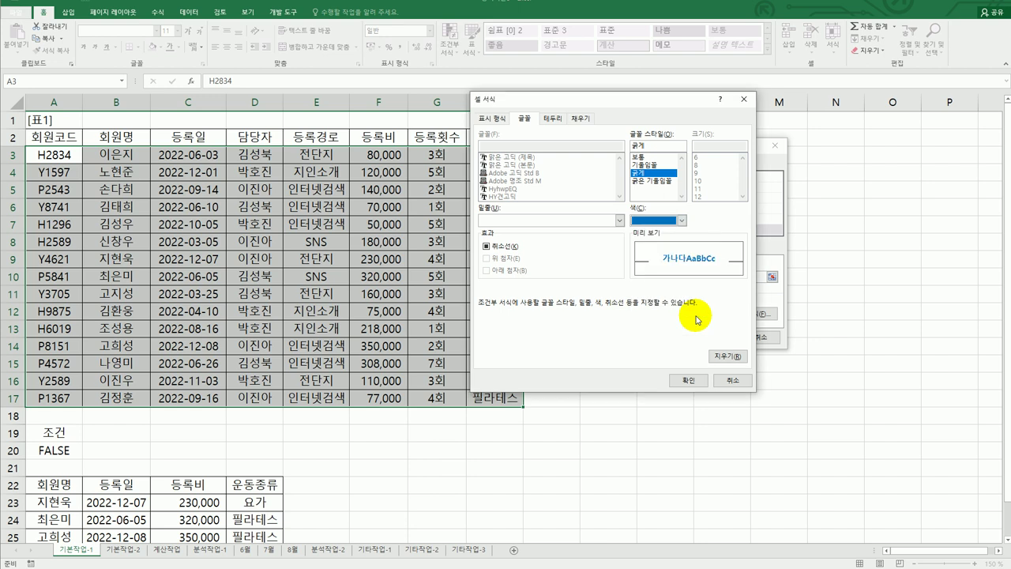
click(688, 380)
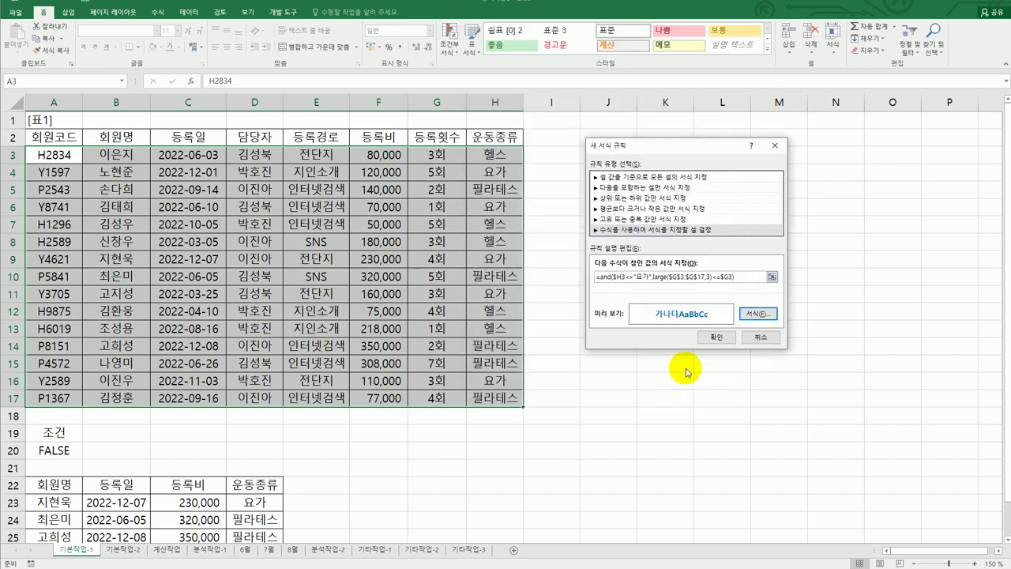
click(715, 337)
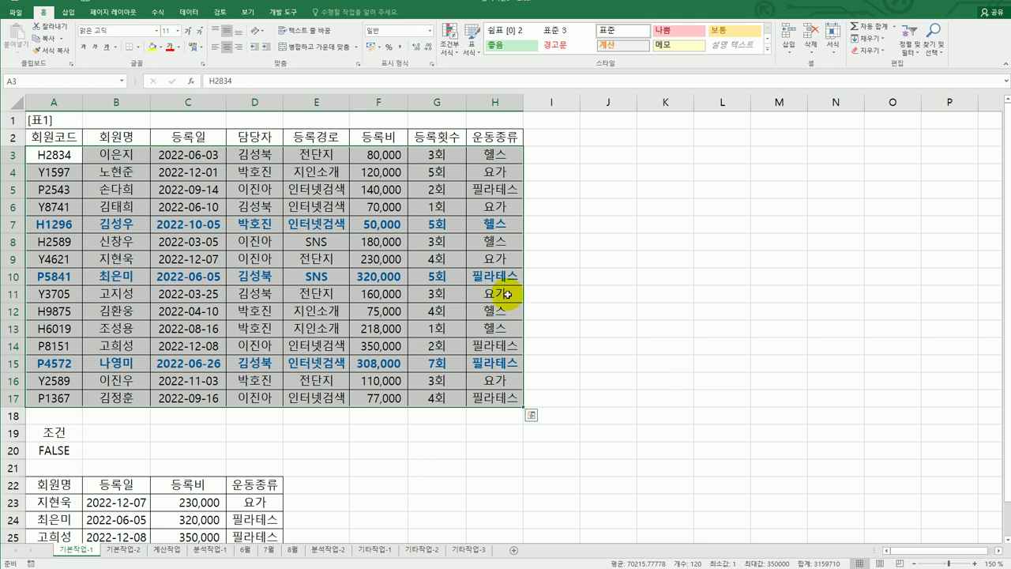
click(494, 224)
click(493, 283)
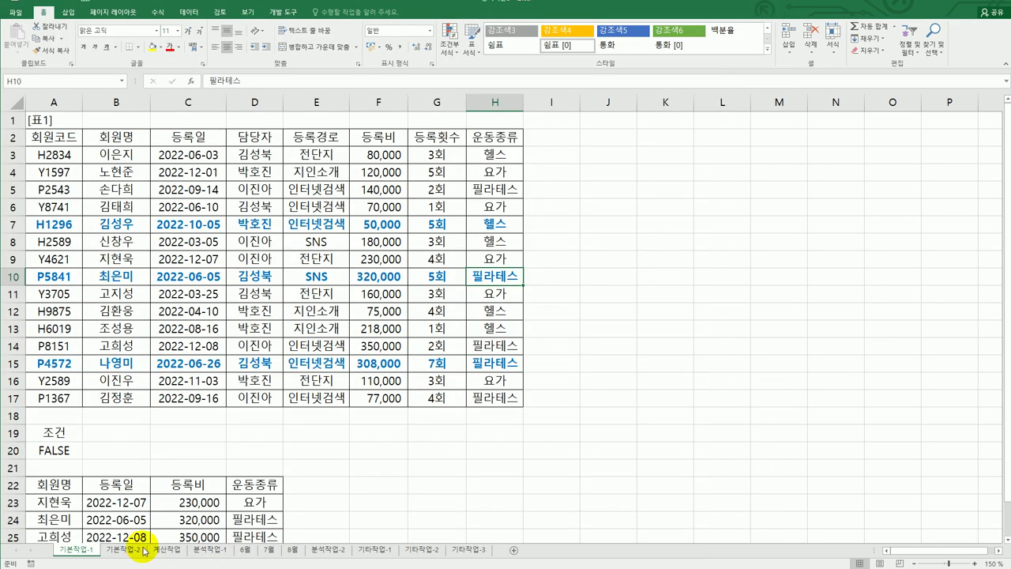
- Go to the 기본작업-2 sheet and check its existing print area in the page setup without changing anything
click(142, 550)
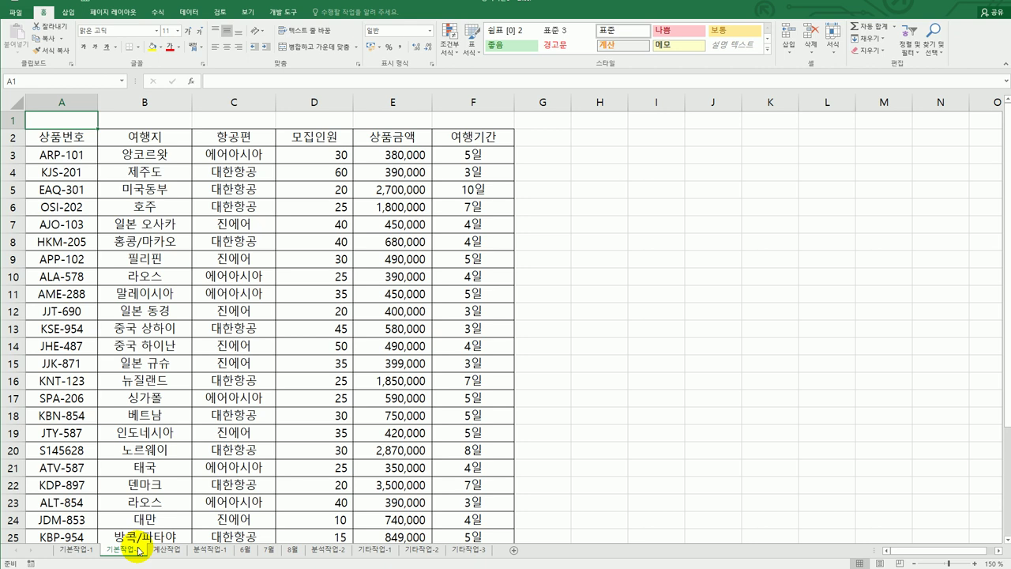
click(127, 15)
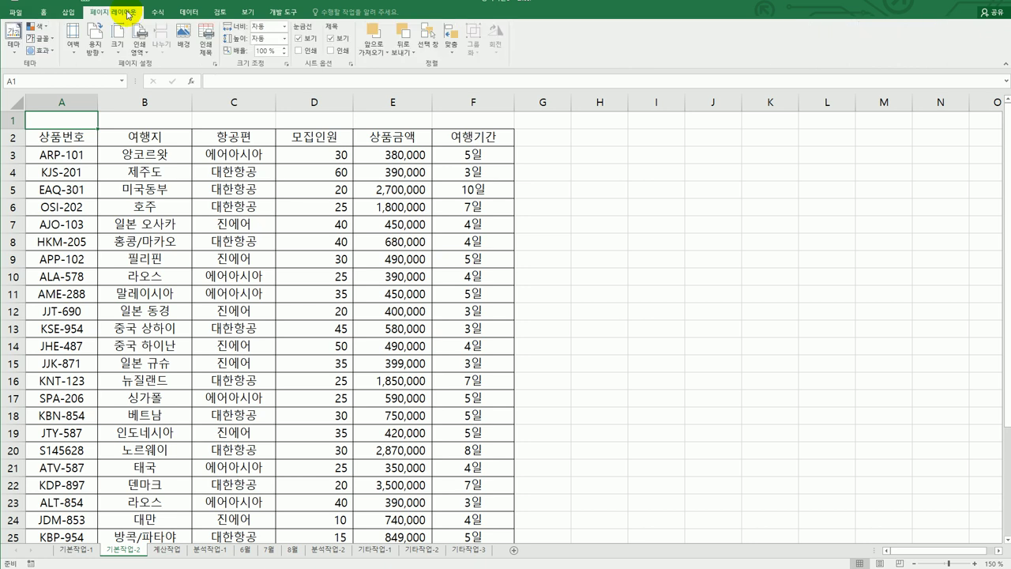
click(215, 63)
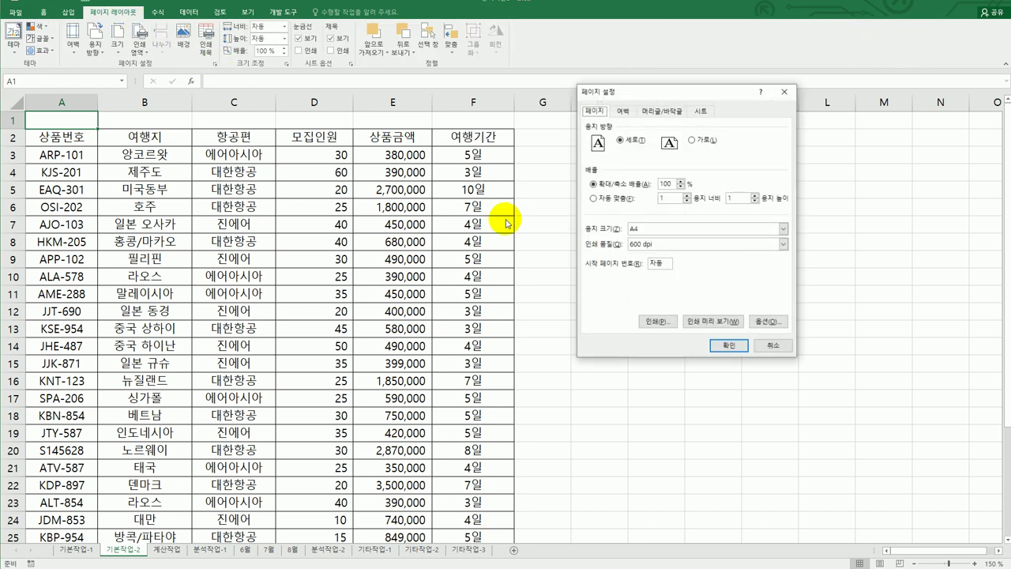
click(703, 115)
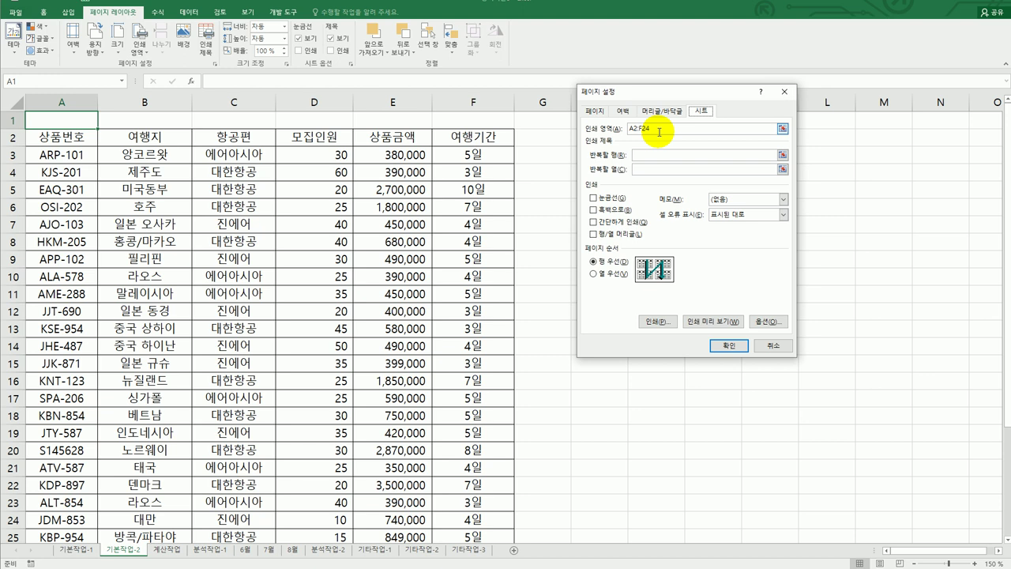
click(772, 347)
click(705, 365)
- Add the range A25:F32 to the existing print area of the 기본작업-2 sheet
scroll(706, 365, down, 3)
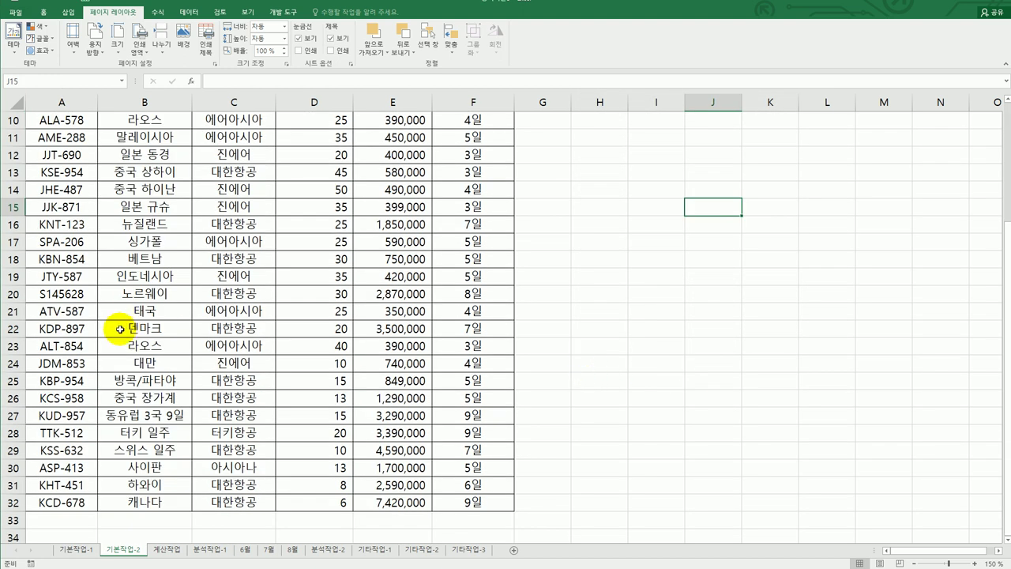
drag(30, 362, 464, 165)
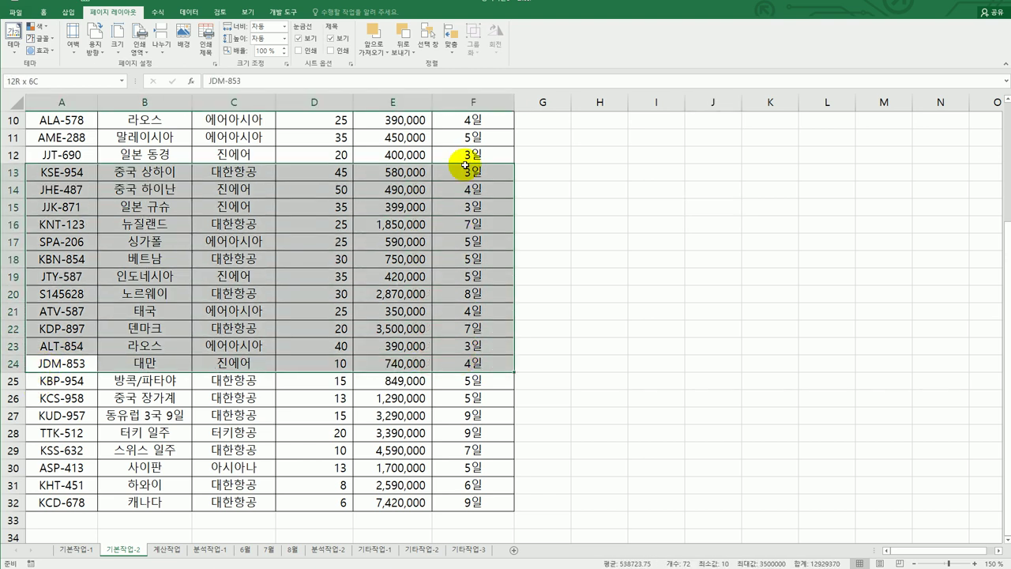
click(43, 382)
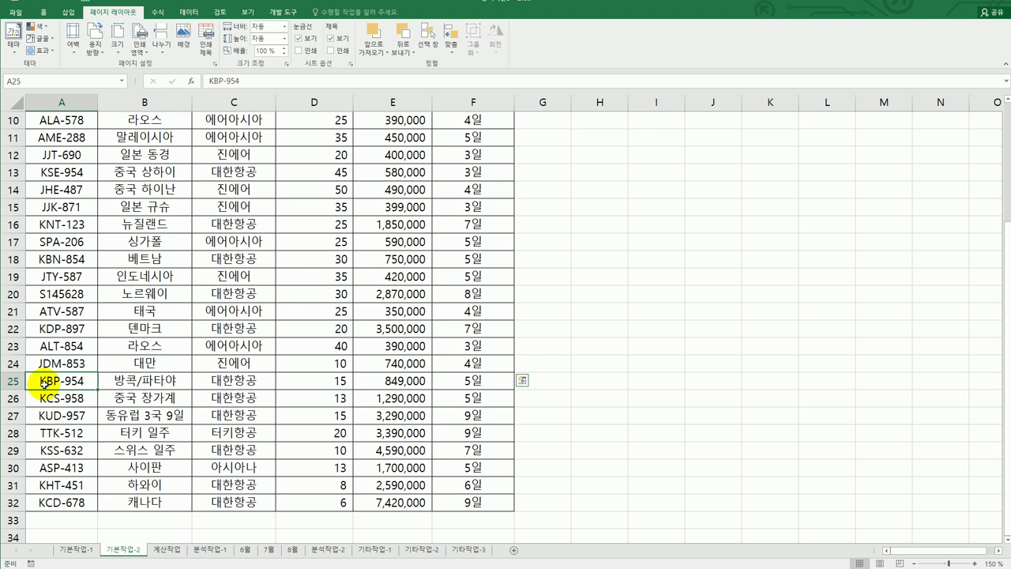
drag(43, 382, 482, 504)
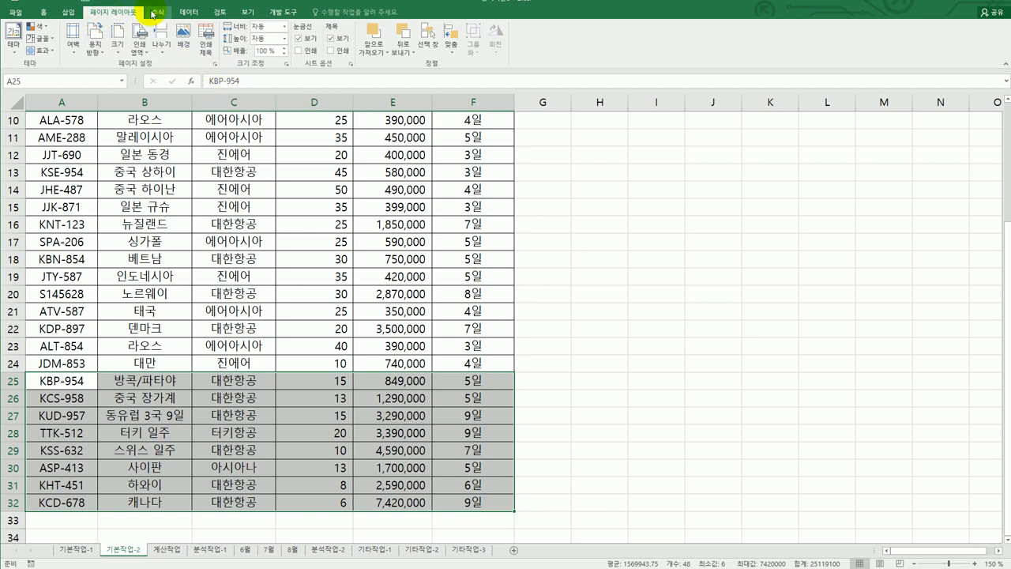
click(146, 56)
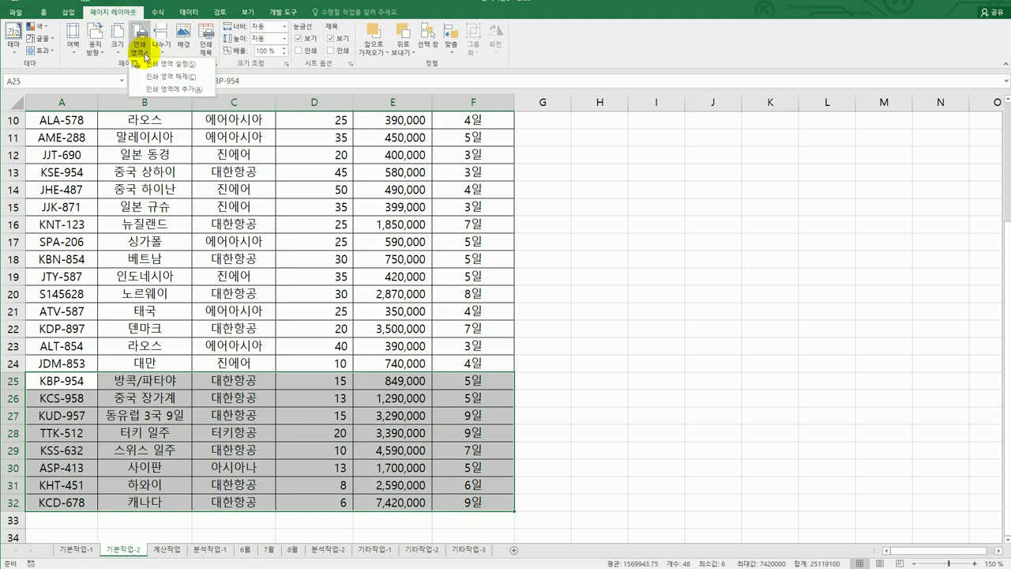
click(158, 90)
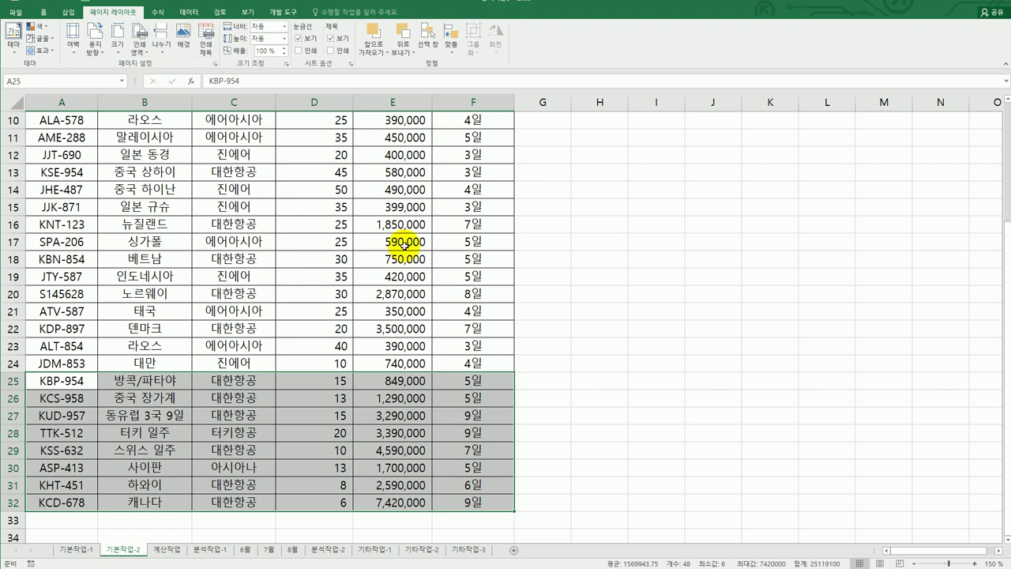
- Check the extended print area in the page setup and set the paper orientation to landscape (가로)
click(213, 63)
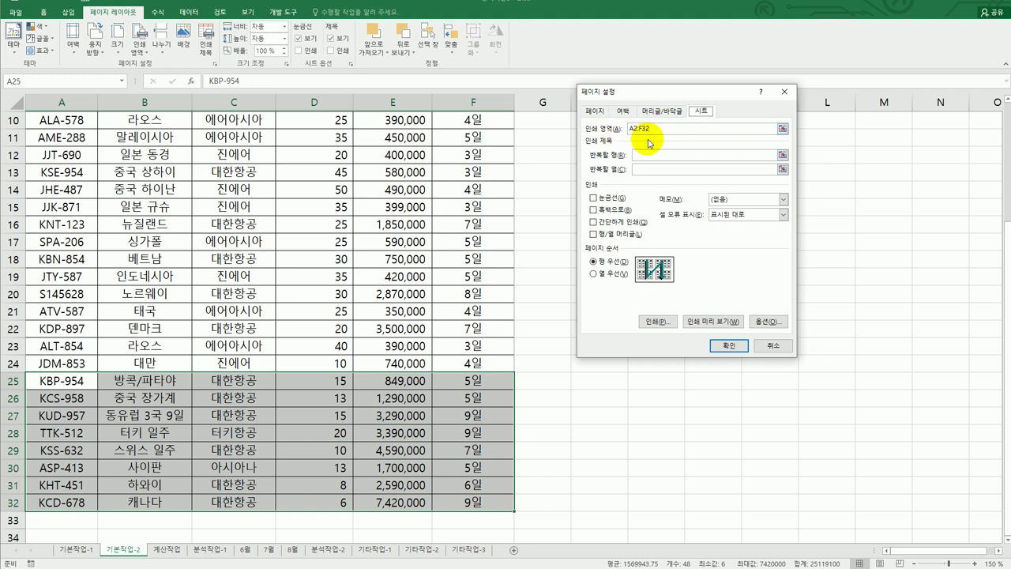
drag(650, 94, 645, 152)
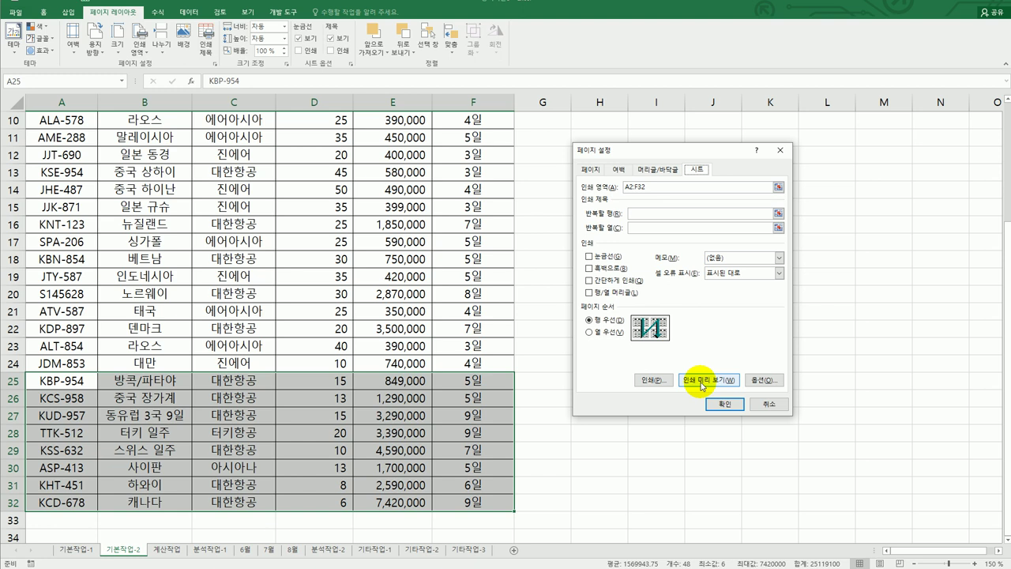
click(590, 170)
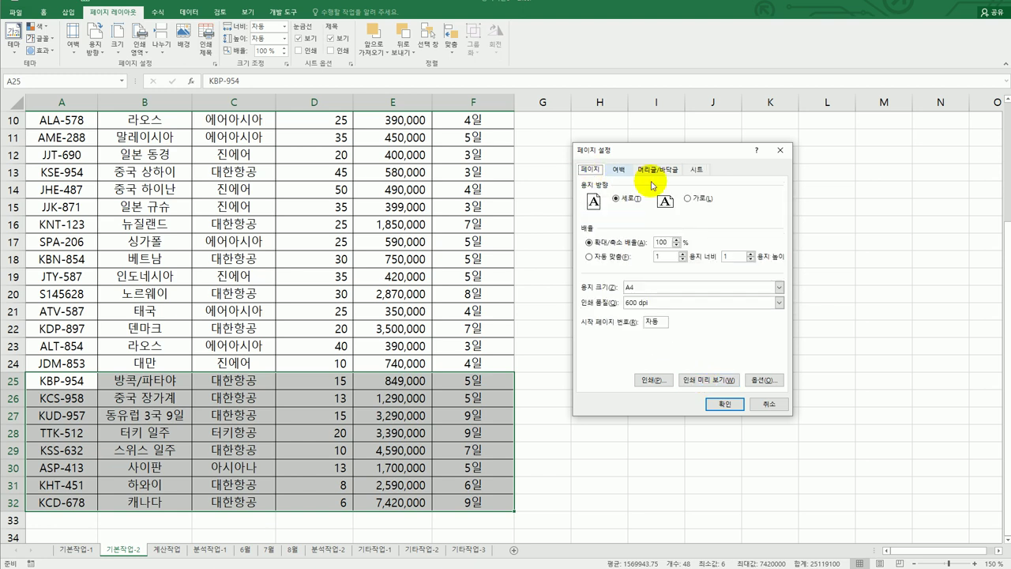
click(689, 199)
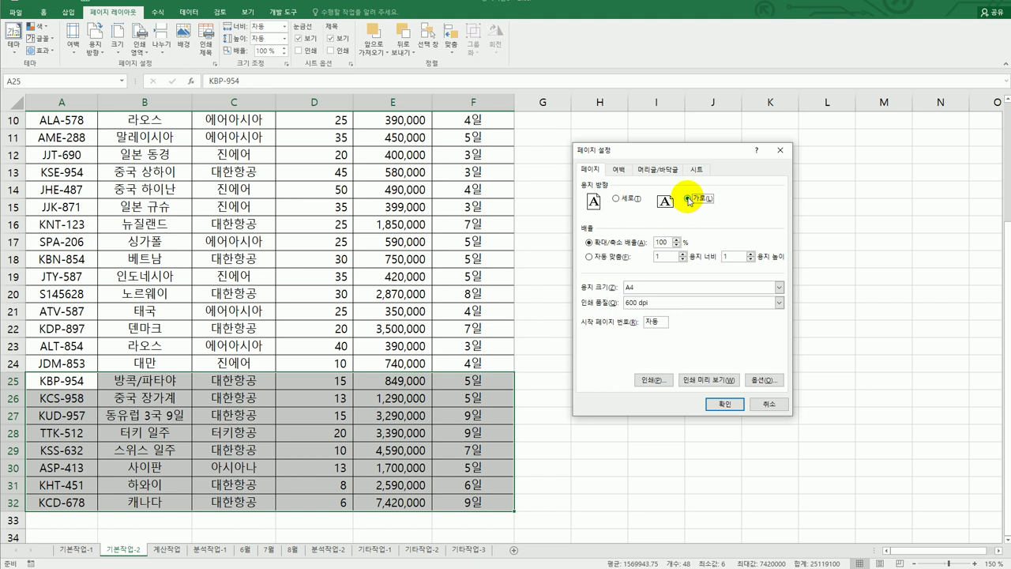
- Set row 2 to repeat on every printed page and center the page content horizontally (가로)
click(697, 170)
click(674, 213)
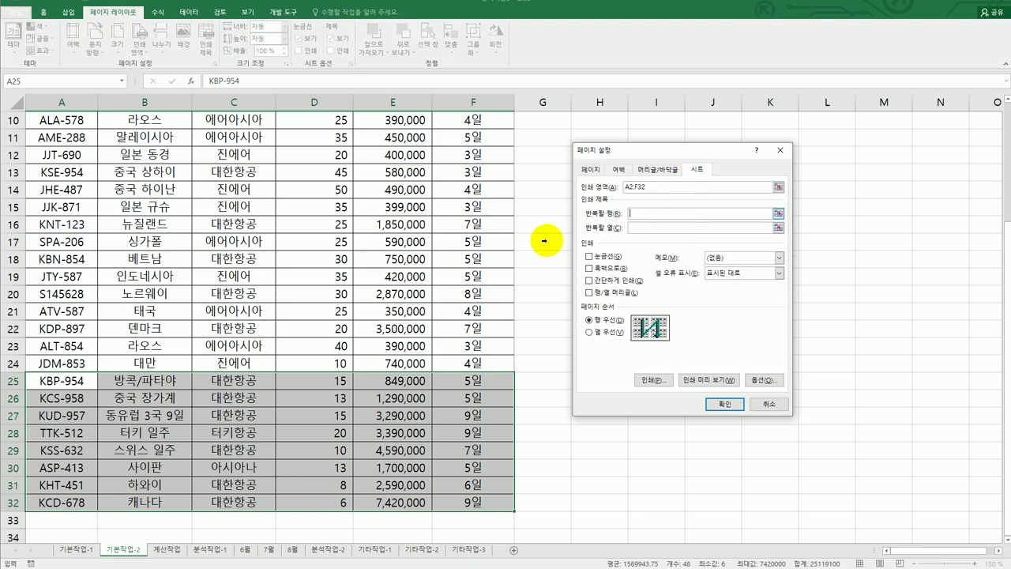
scroll(403, 294, up, 3)
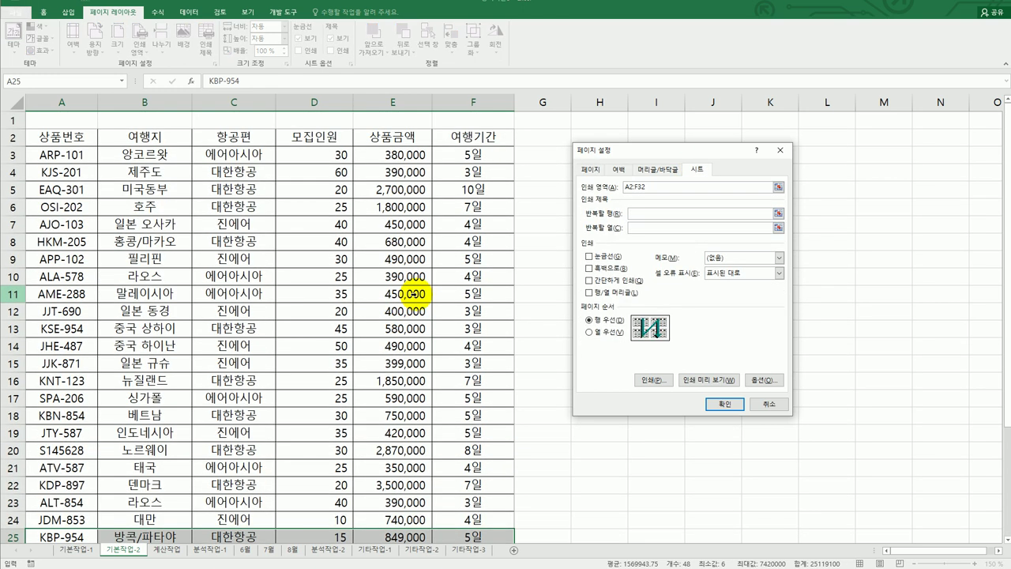
click(14, 138)
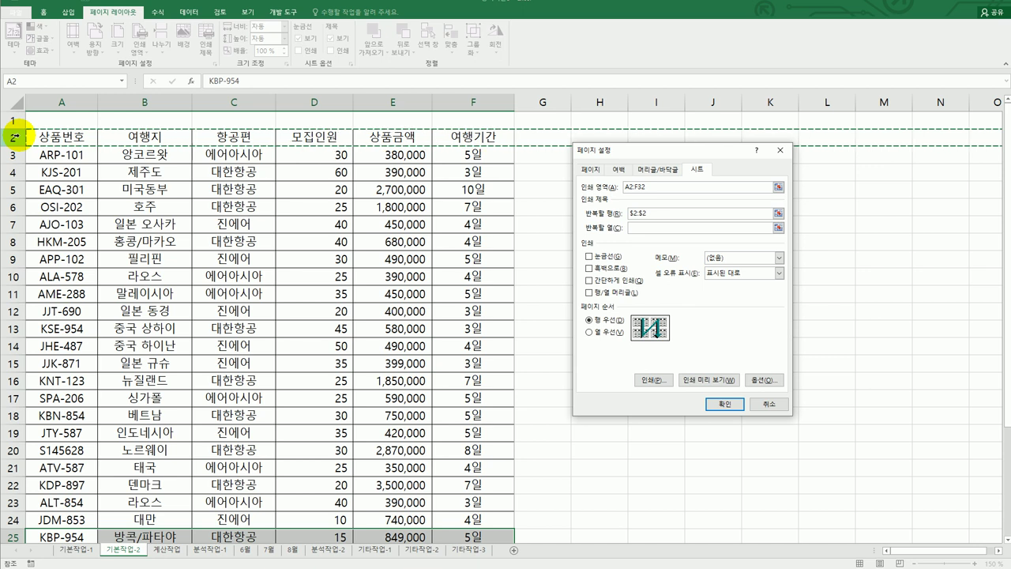
click(614, 169)
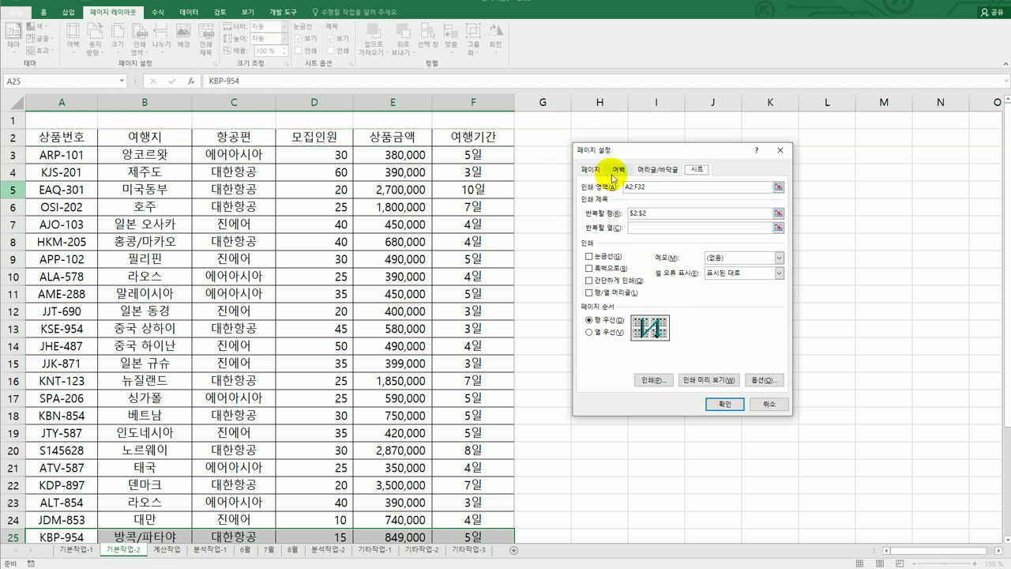
click(610, 345)
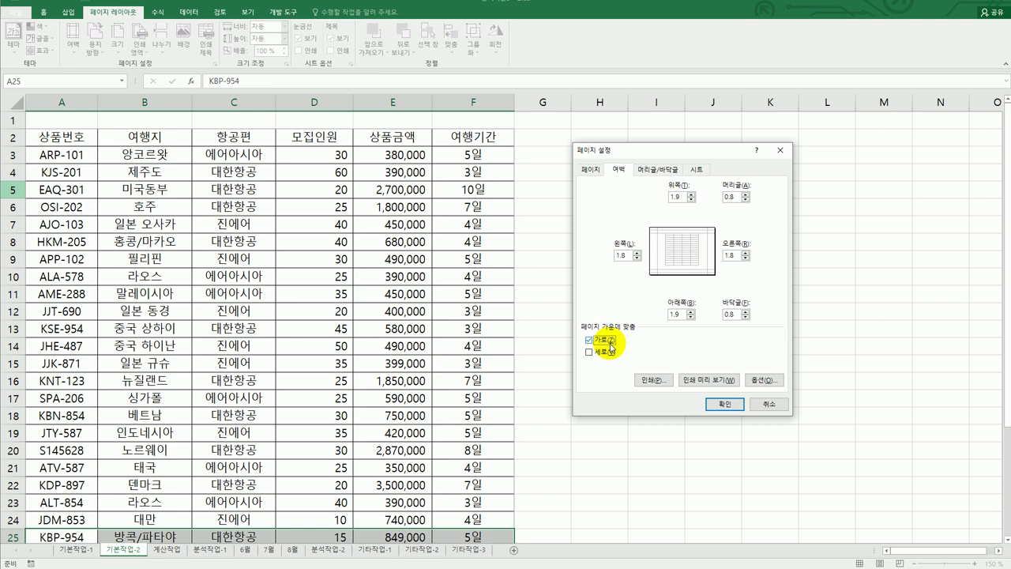
- Add a right-aligned header showing &[페이지 번호]/&[전체 페이지 수] and apply the page setup
click(666, 170)
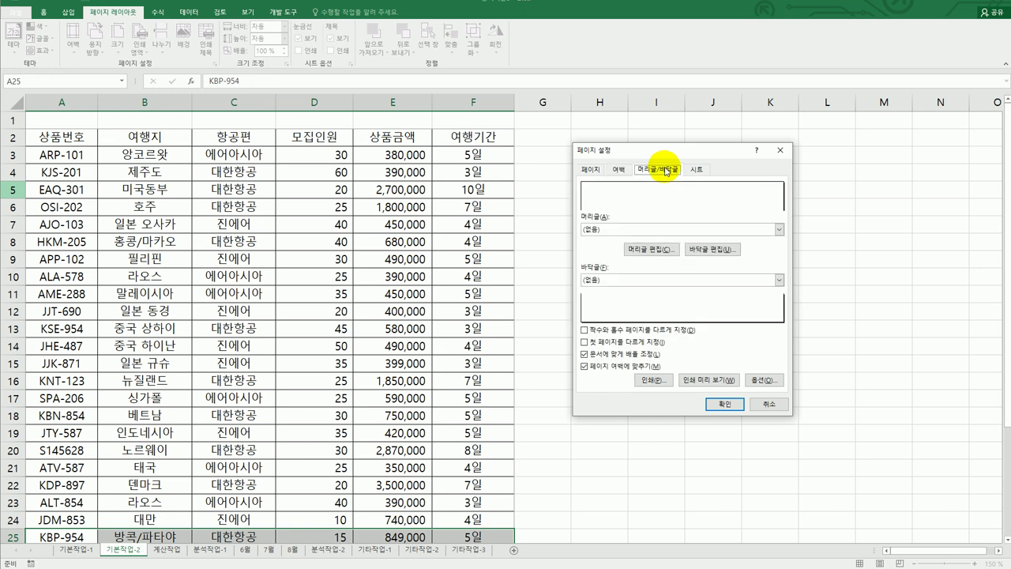
click(653, 249)
click(778, 258)
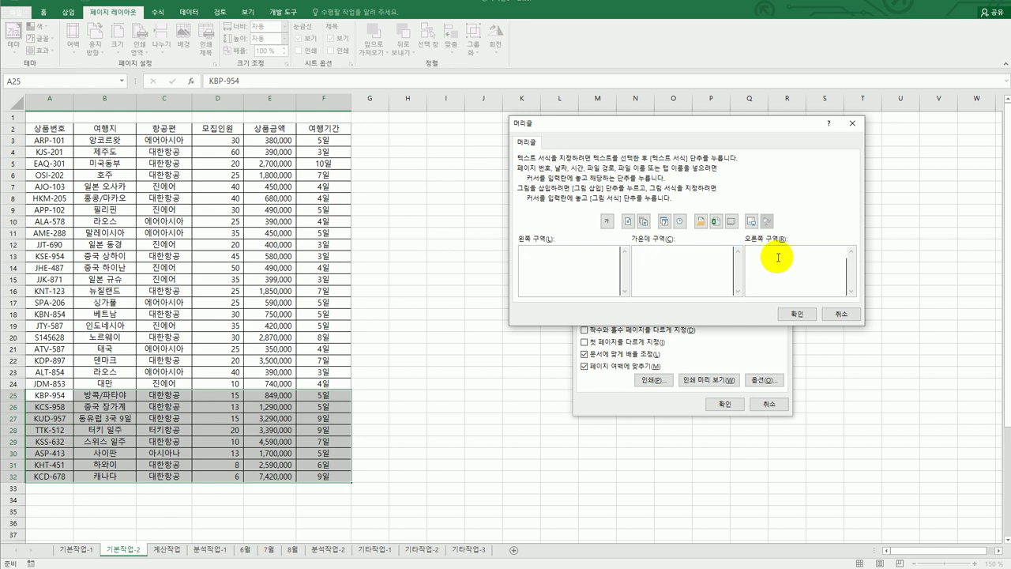
click(628, 222)
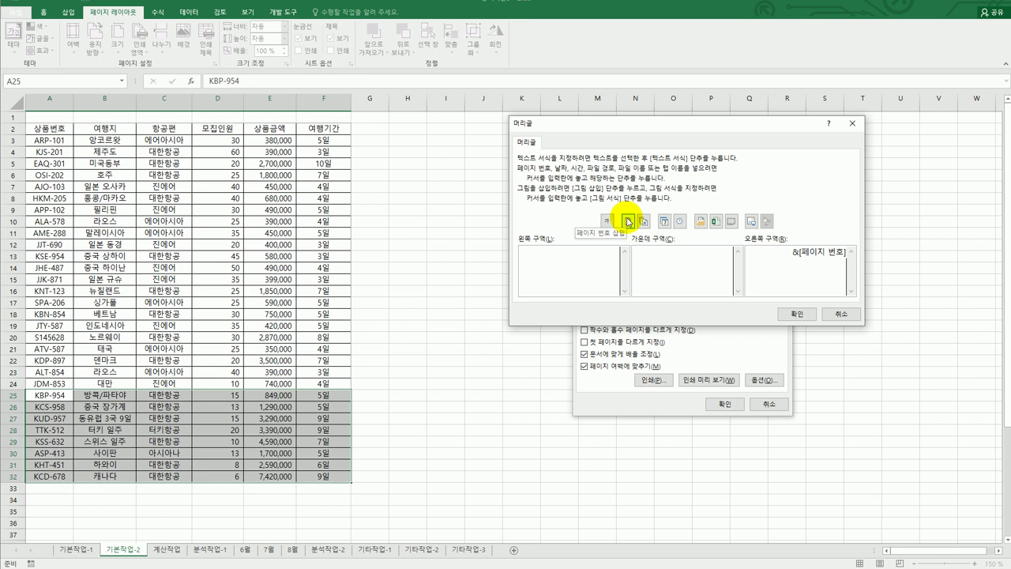
text(/&[전체 페이지 수)
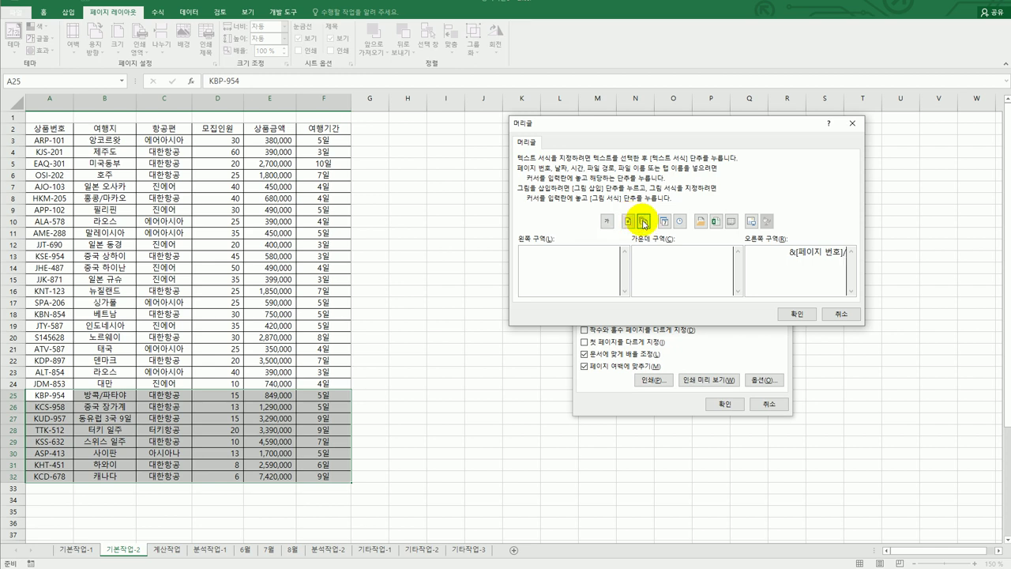
click(644, 222)
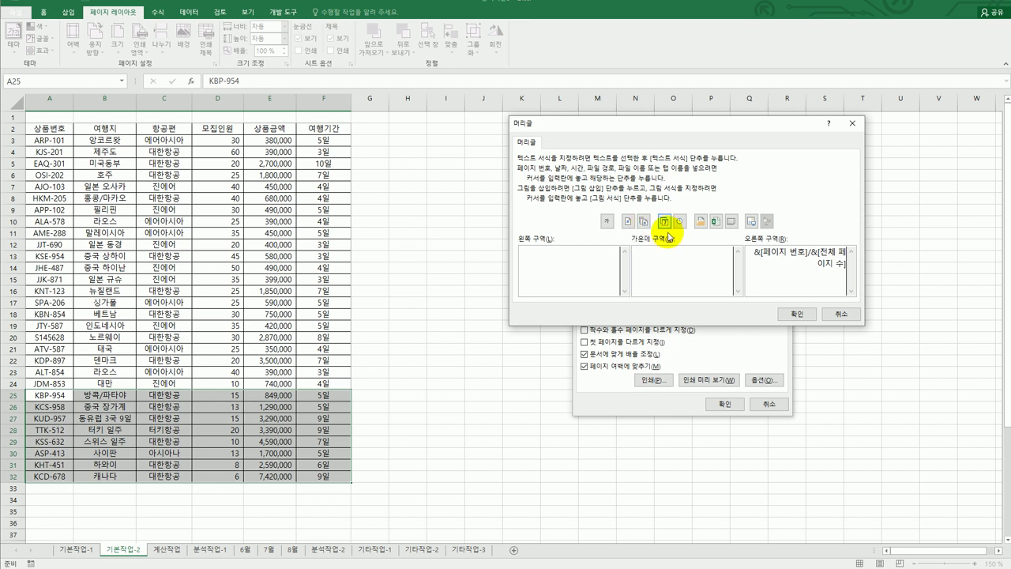
click(818, 310)
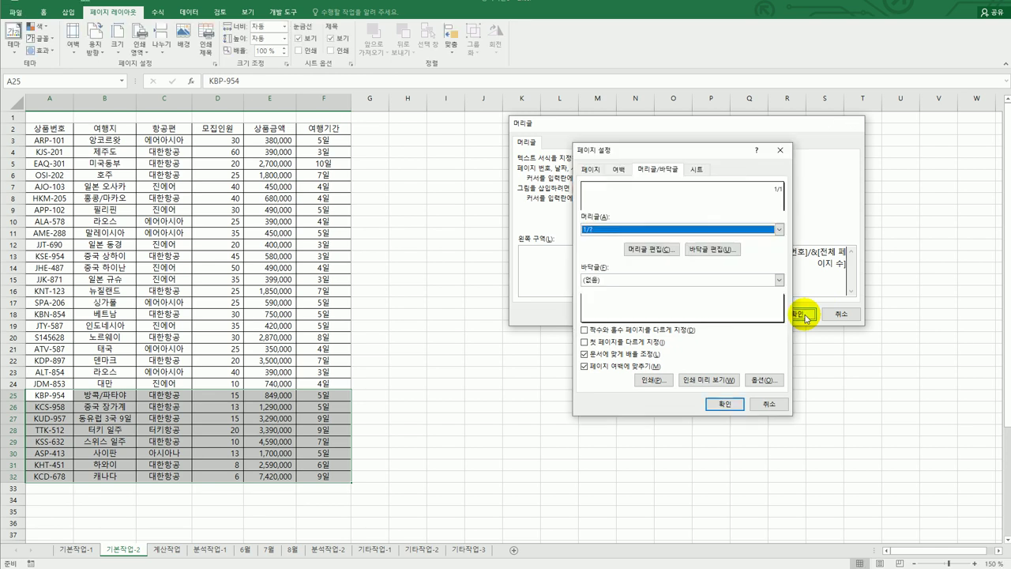
click(725, 404)
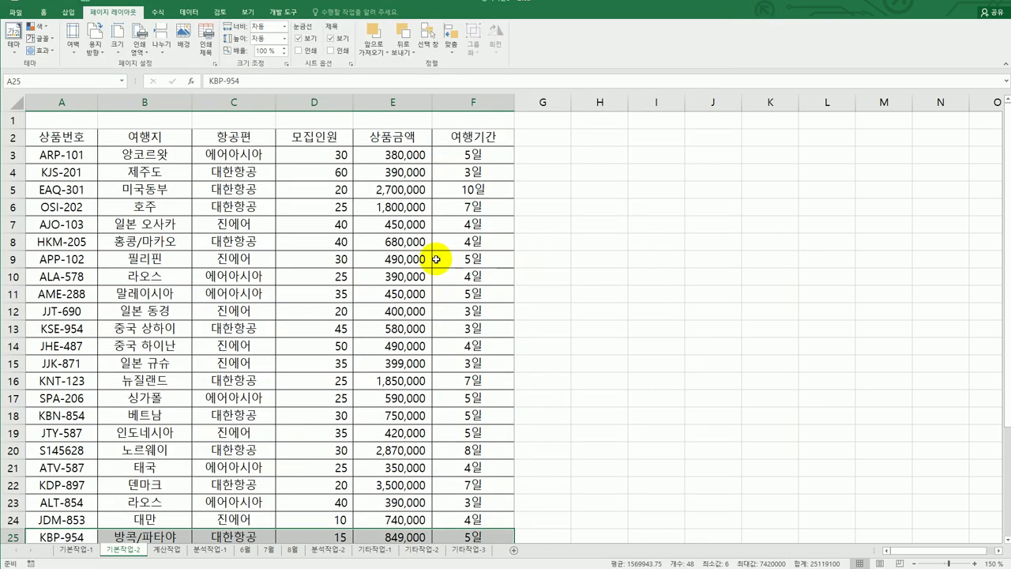
click(442, 257)
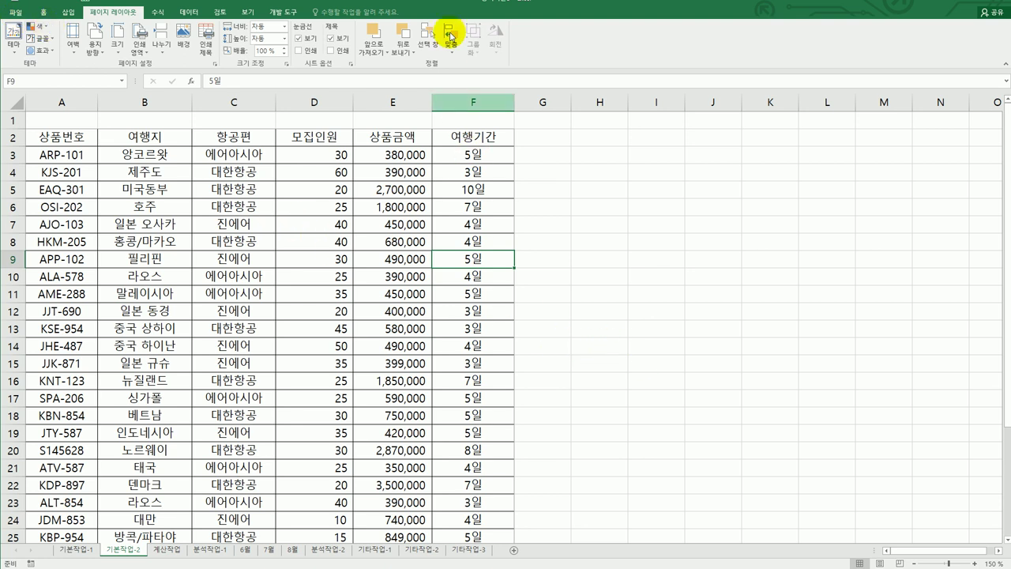
- Read the 계산작업 instructions for the 전기사용요금 calculation and go to cell E3 of the 계산작업 sheet
key(alt+Tab)
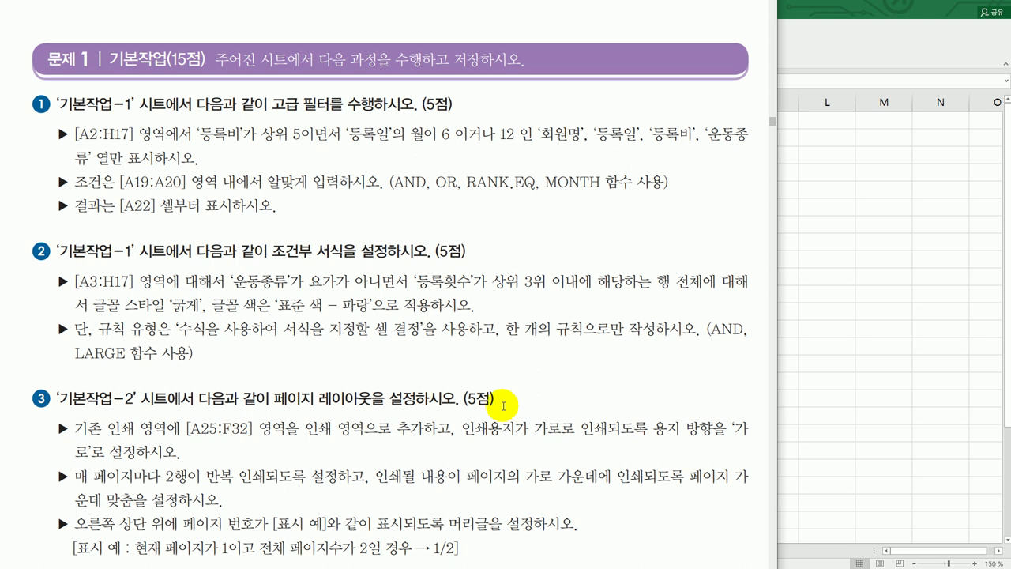
scroll(503, 406, down, 5)
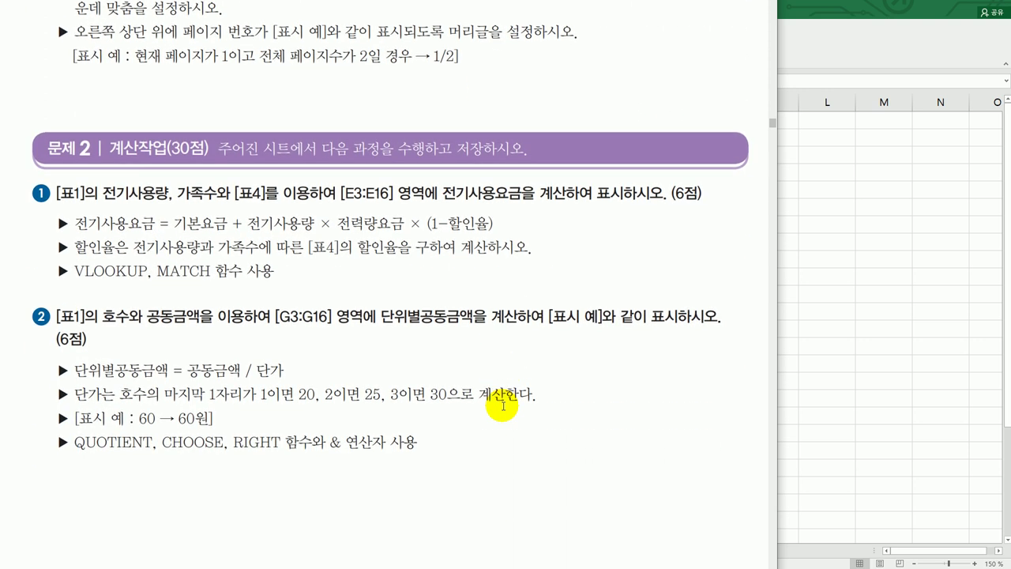
click(917, 407)
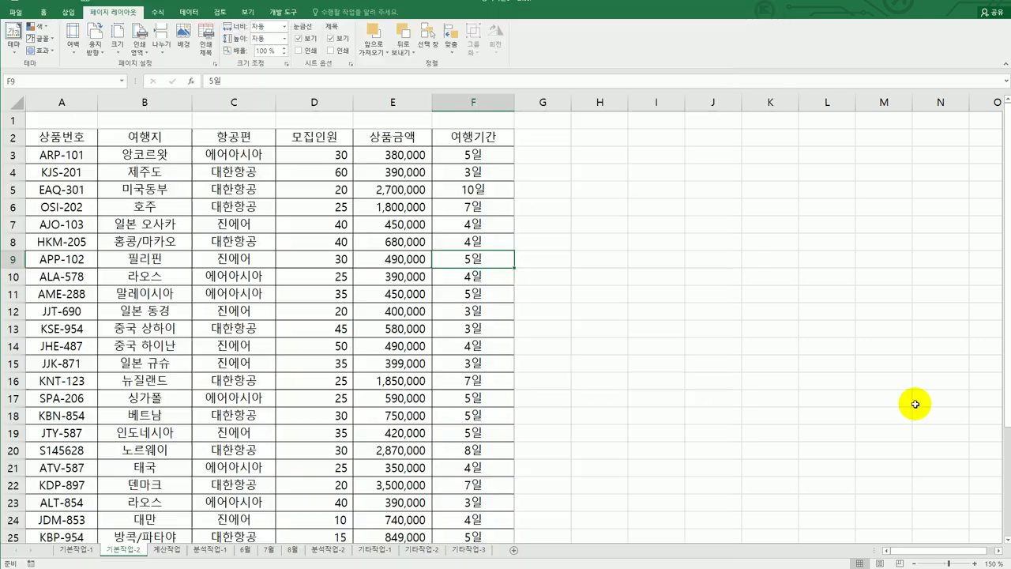
click(166, 549)
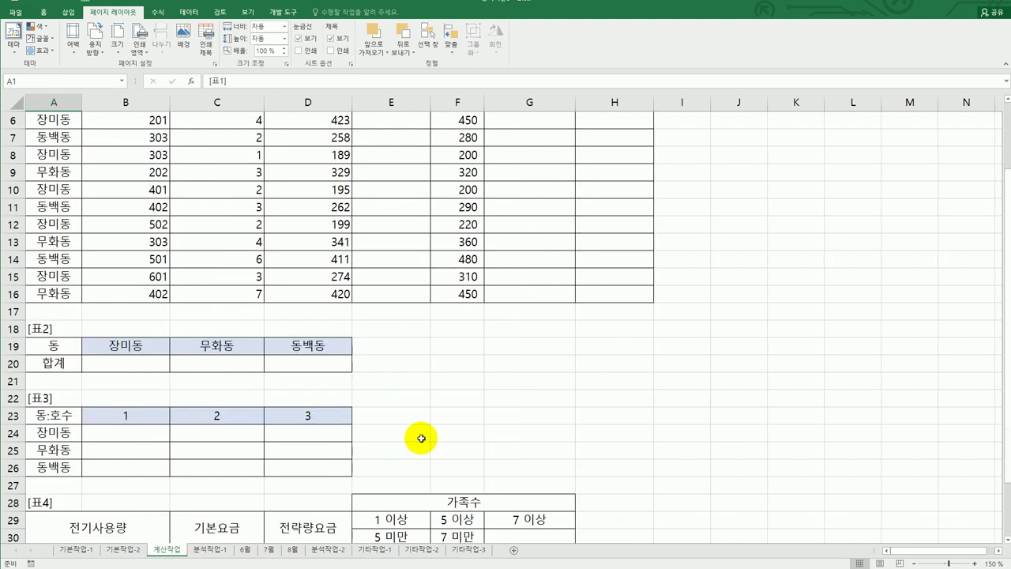
scroll(508, 416, up, 2)
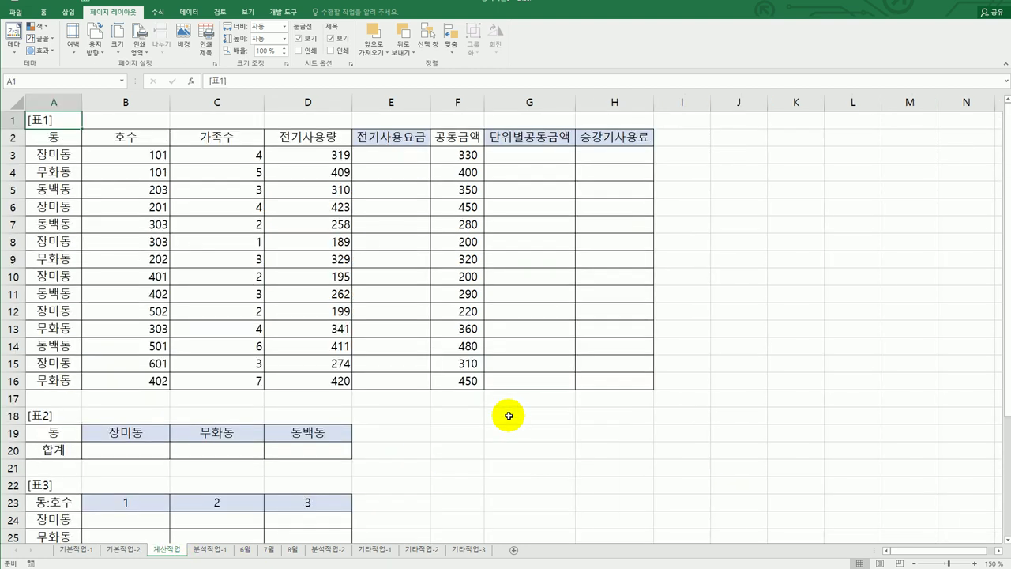
click(403, 158)
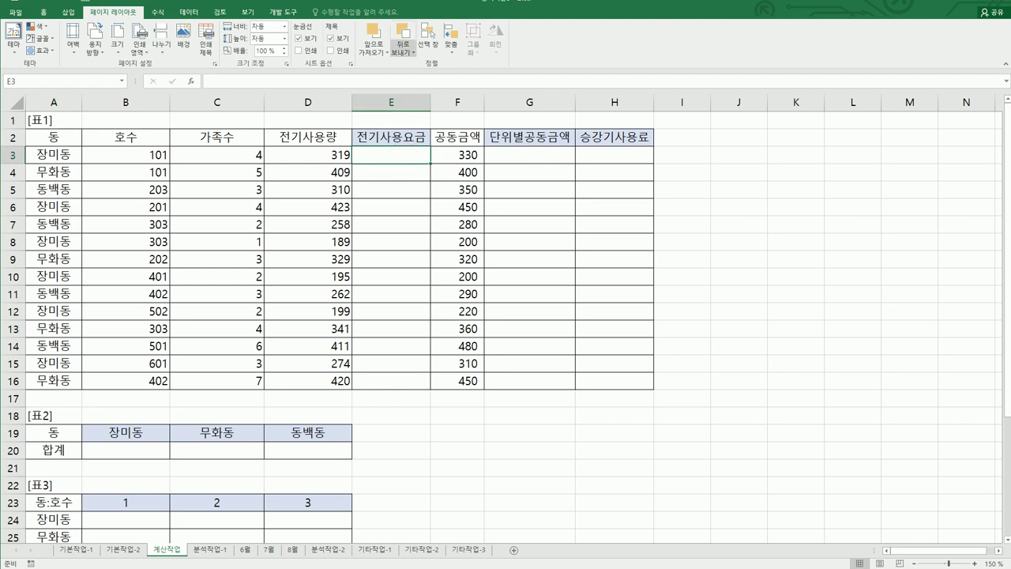
key(alt+Tab)
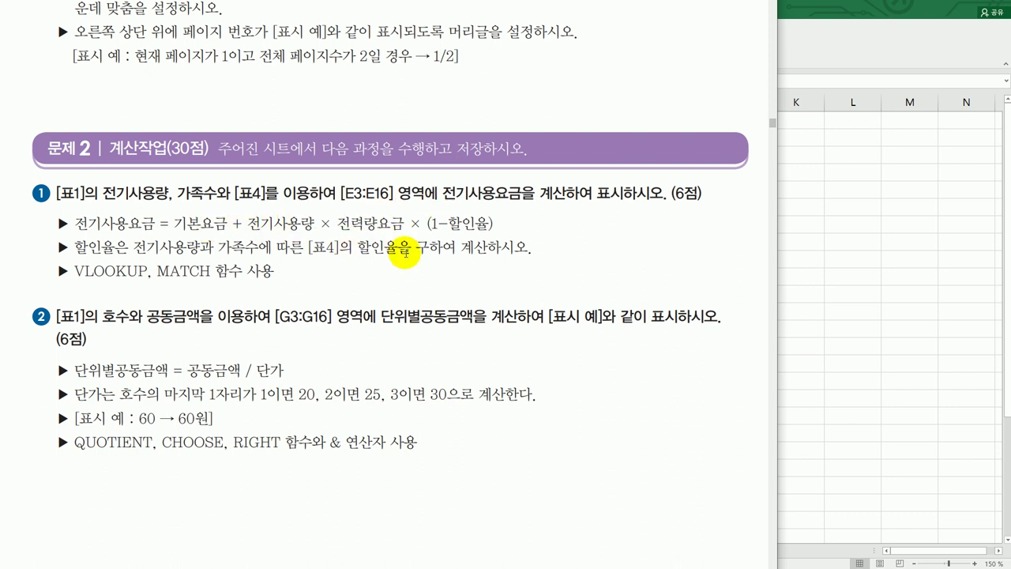
key(alt+Tab)
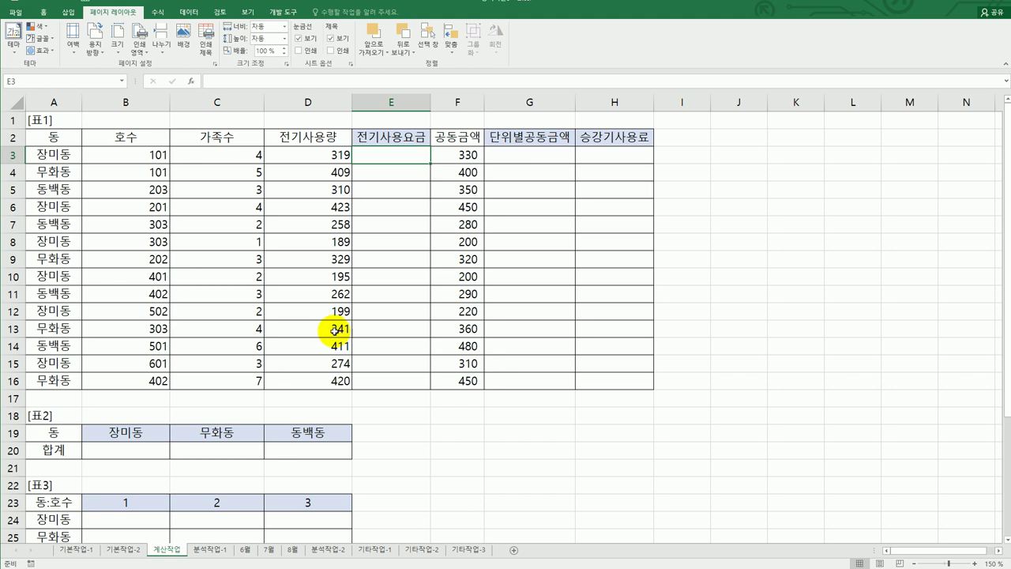
- Examine the usage brackets, base charges, unit rates and family-size discount rates in [표4] against the 전기사용량 column of [표1]
scroll(335, 331, down, 2)
scroll(336, 331, down, 2)
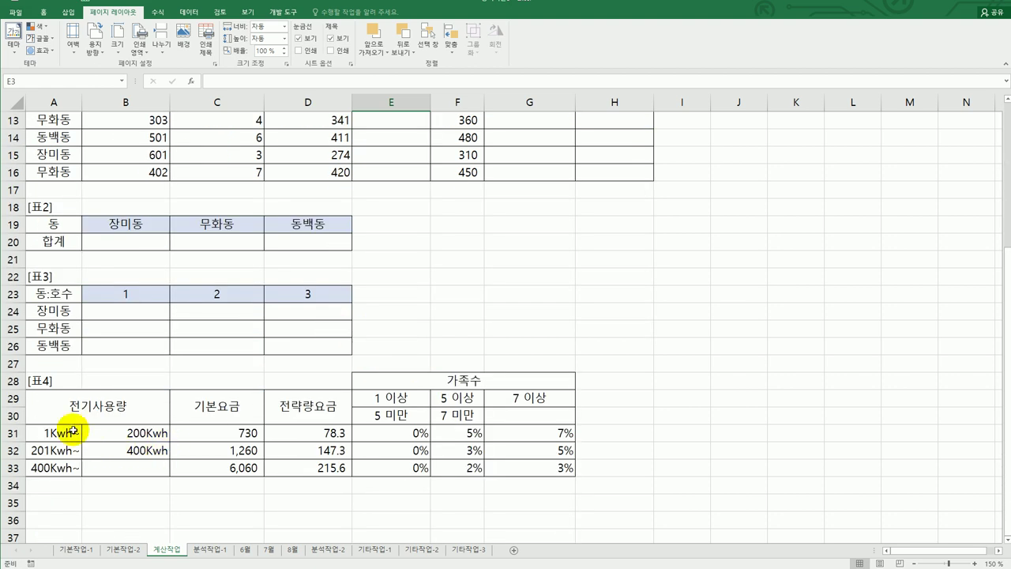
drag(69, 418, 336, 469)
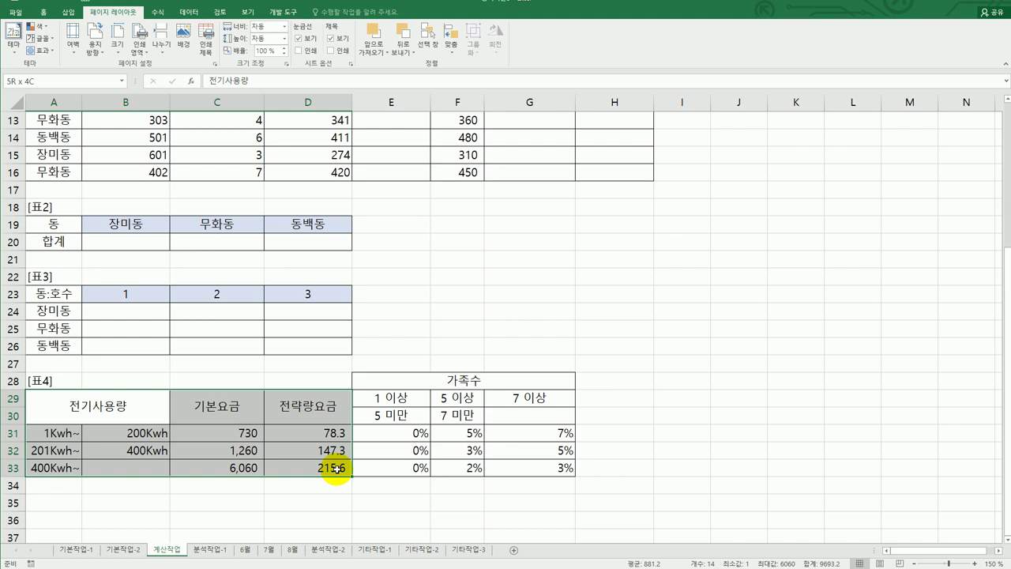
scroll(335, 468, up, 4)
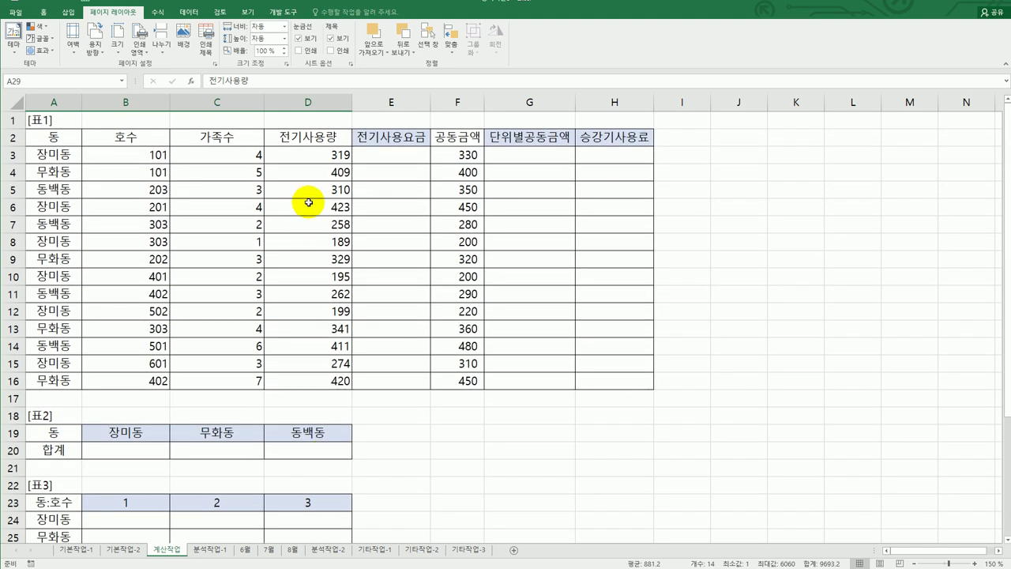
click(310, 154)
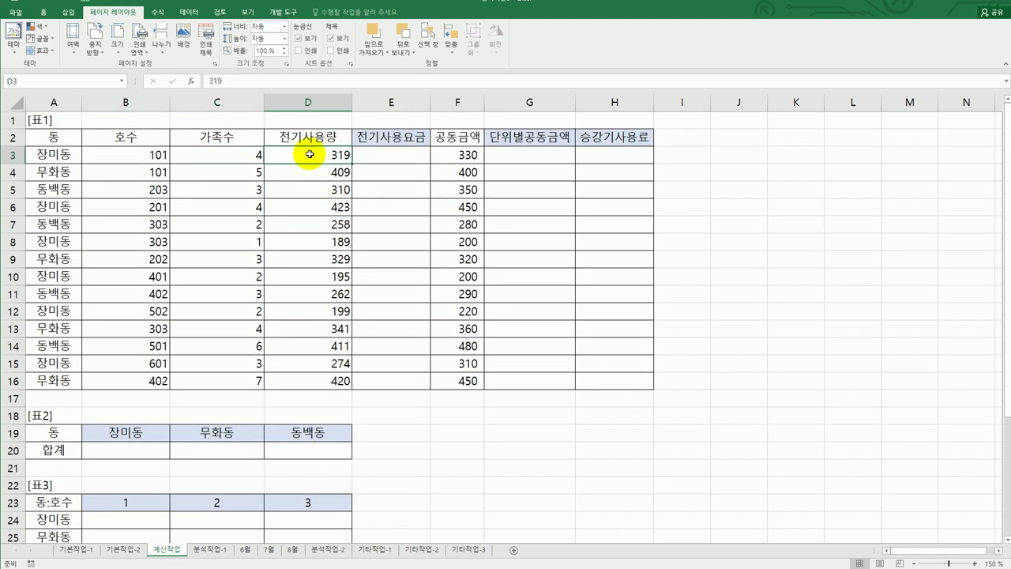
scroll(320, 197, down, 5)
drag(301, 386, 297, 417)
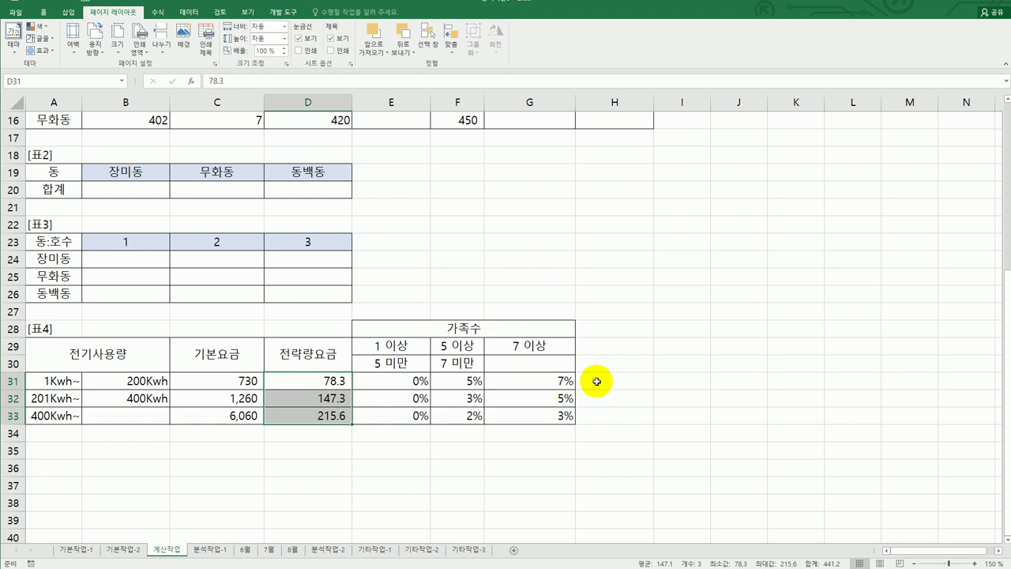
drag(53, 382, 59, 411)
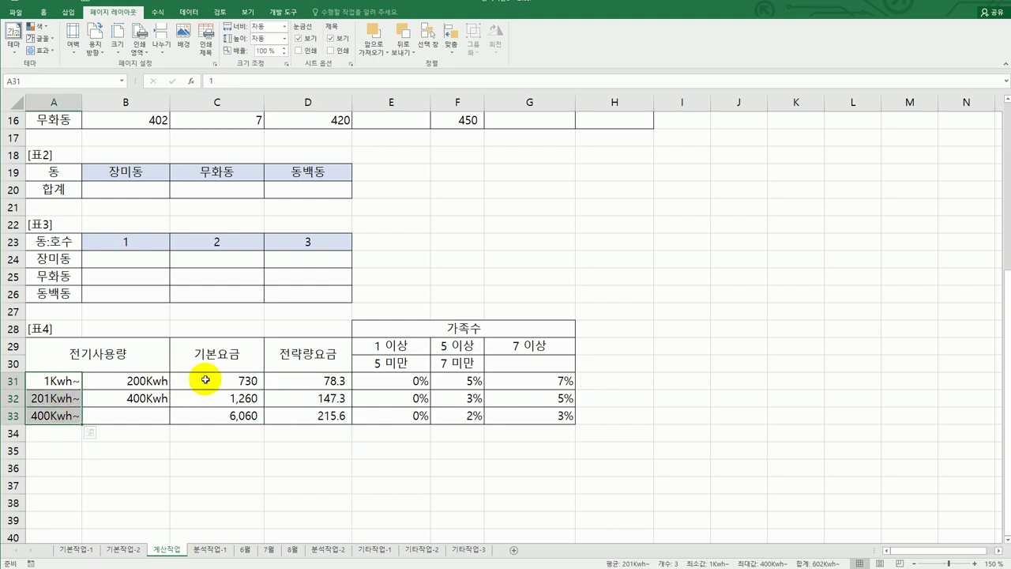
drag(198, 382, 203, 411)
drag(336, 381, 332, 419)
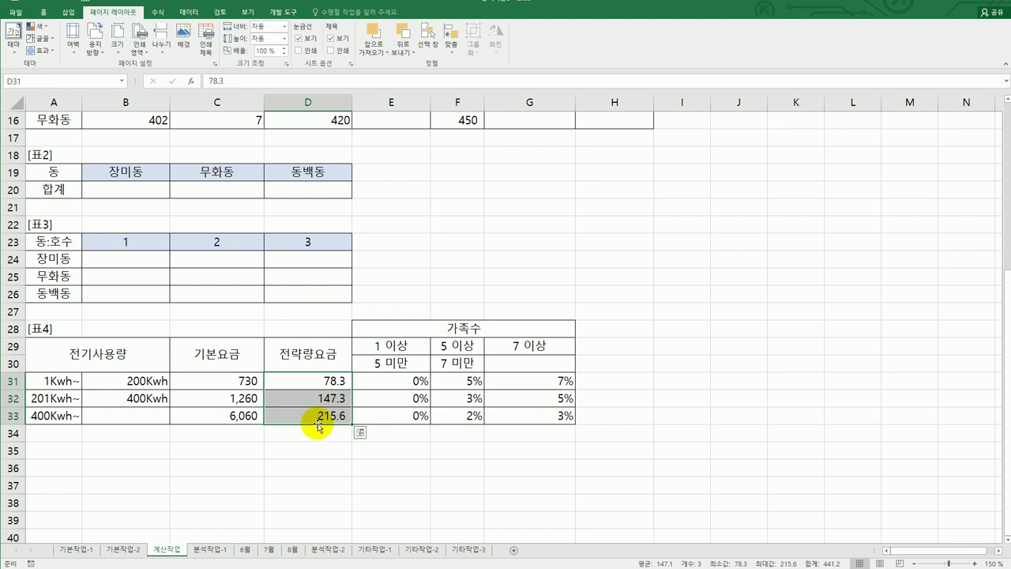
drag(418, 381, 530, 419)
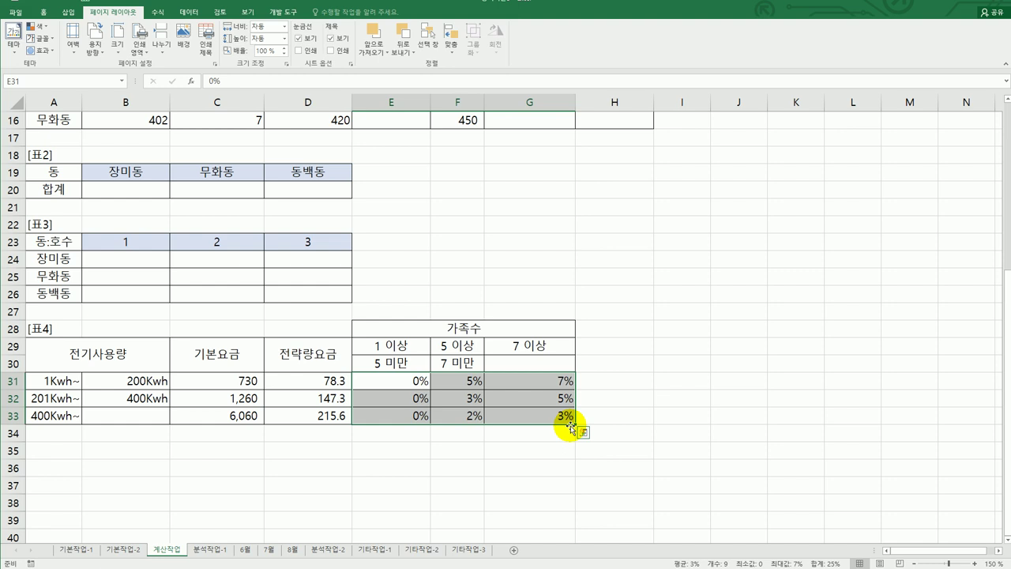
click(683, 402)
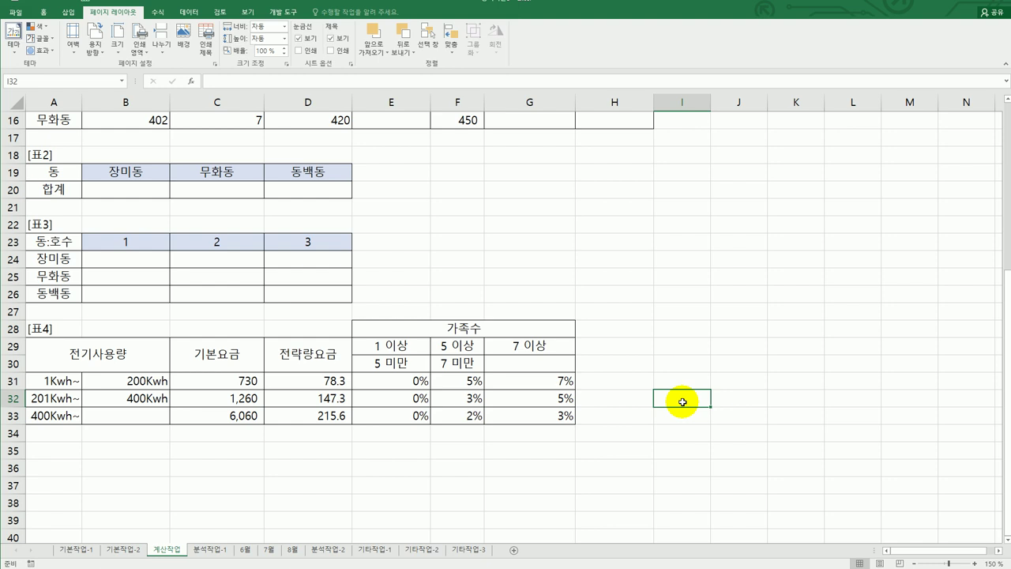
- Begin a VLOOKUP formula in E3 of [표1] with the 전기사용량 value in D3 as the lookup value
scroll(682, 402, up, 5)
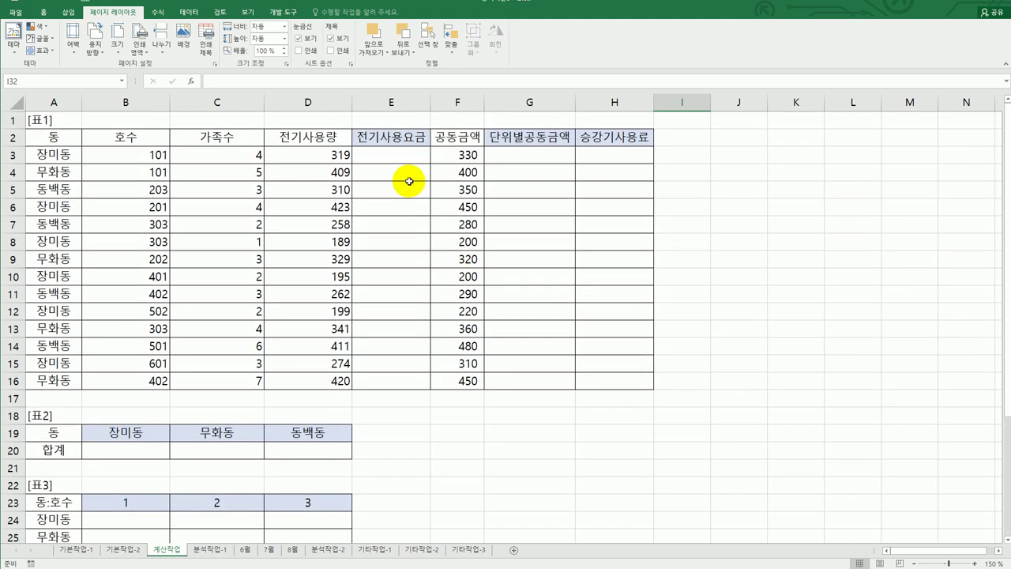
click(405, 156)
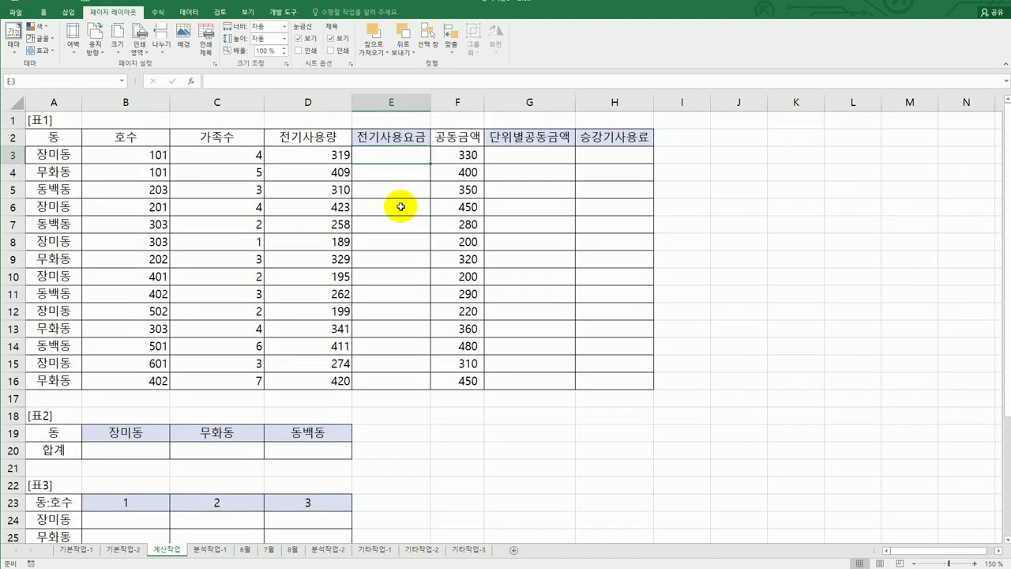
text(=)
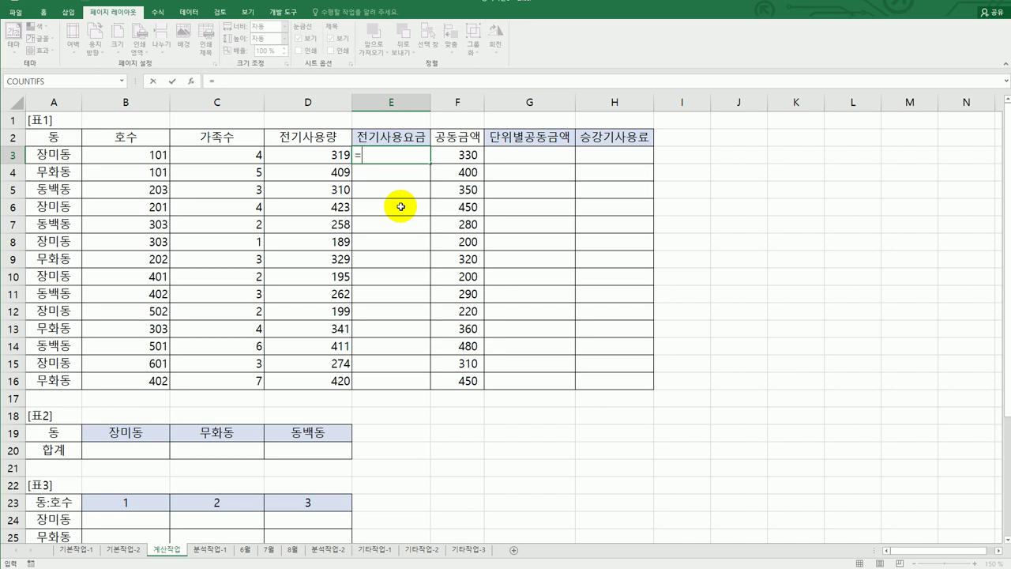
text(vl)
key(Tab)
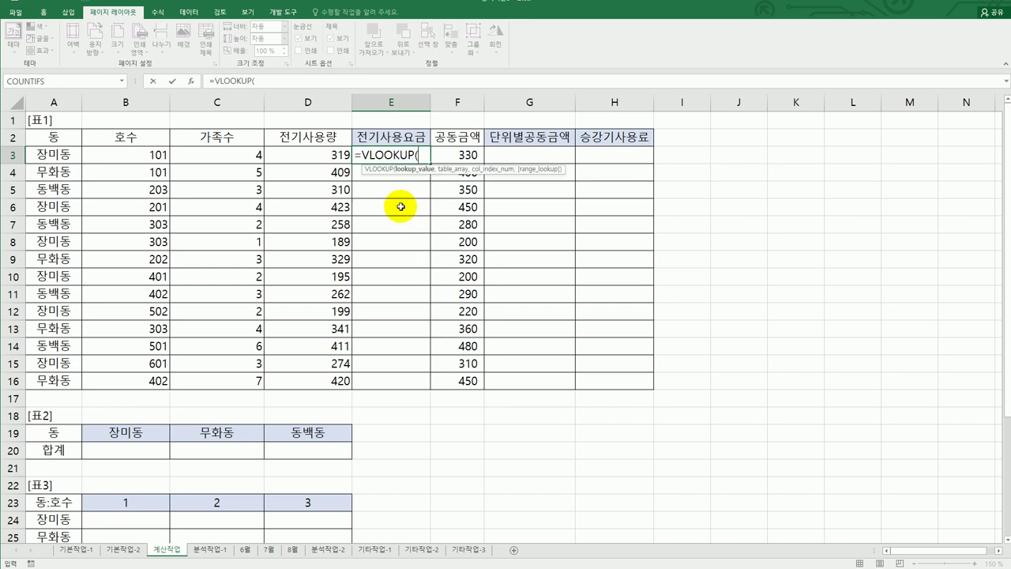
scroll(359, 336, down, 4)
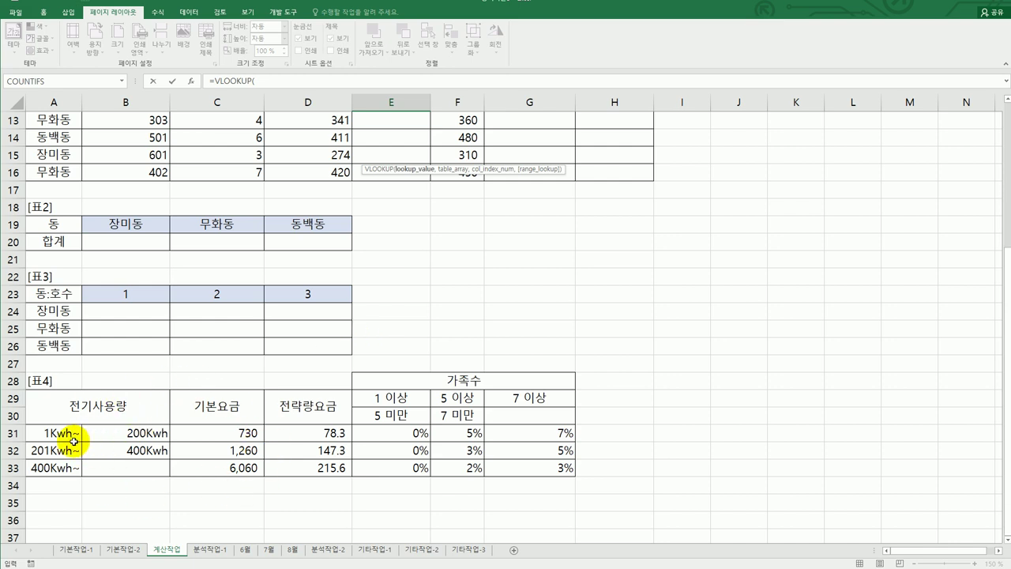
scroll(284, 431, up, 4)
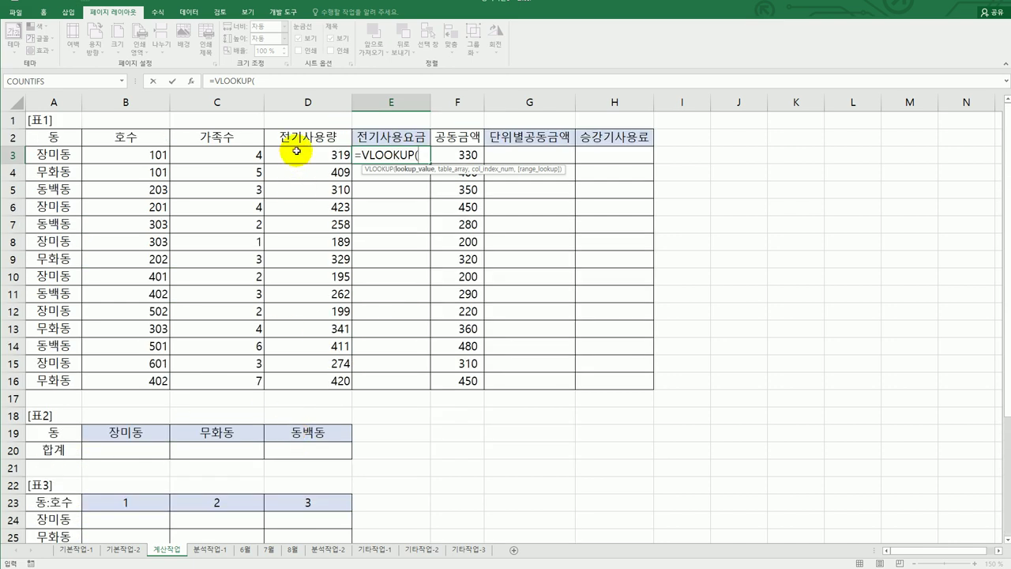
click(296, 151)
text(,)
- Complete the E3 lookup with the absolute table range $A$31:$D$33 and column index 3 for the 기본요금
scroll(293, 332, down, 6)
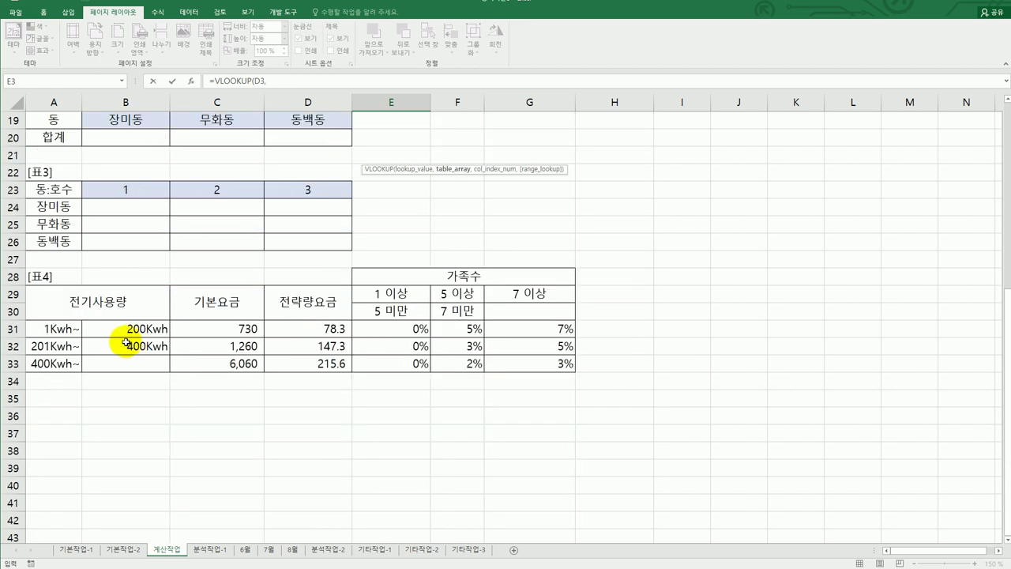
click(83, 333)
drag(83, 334, 297, 364)
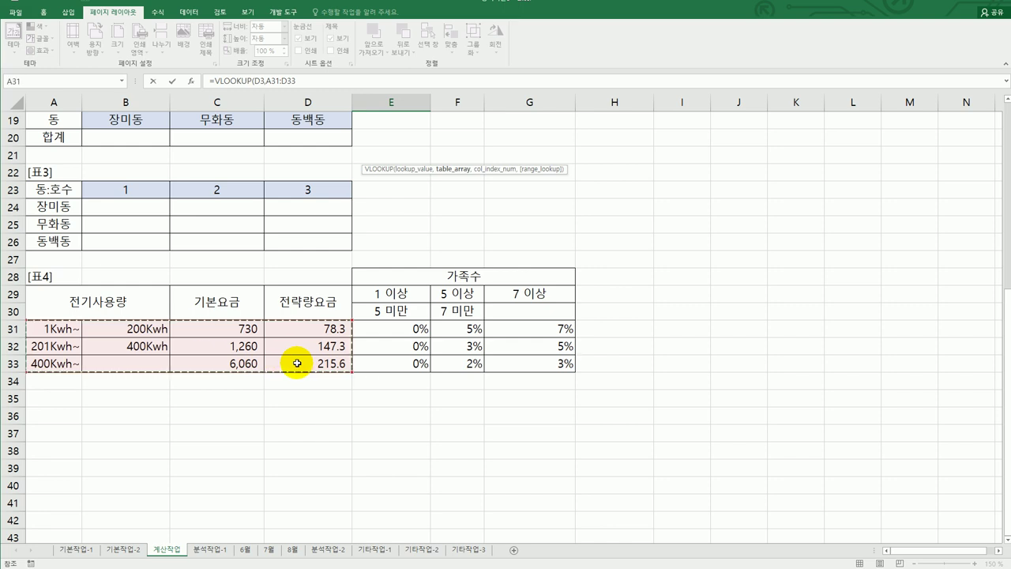
key(F4)
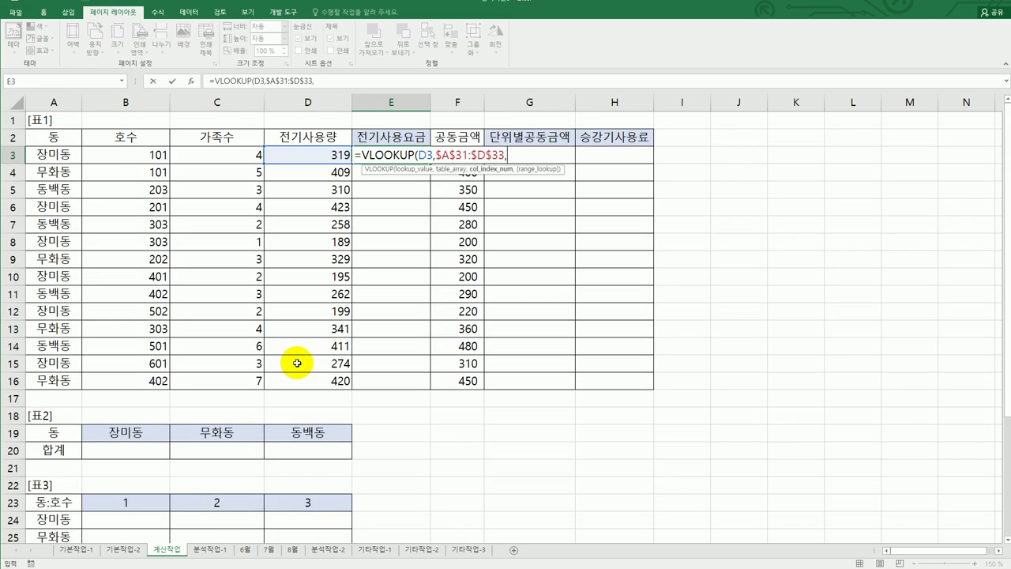
text(,)
scroll(297, 363, down, 4)
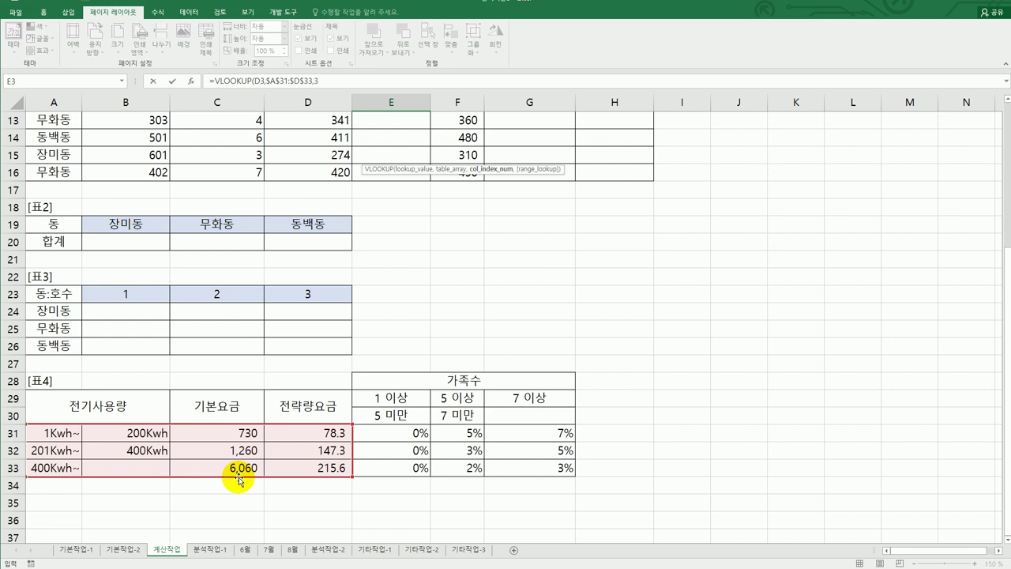
scroll(245, 479, up, 4)
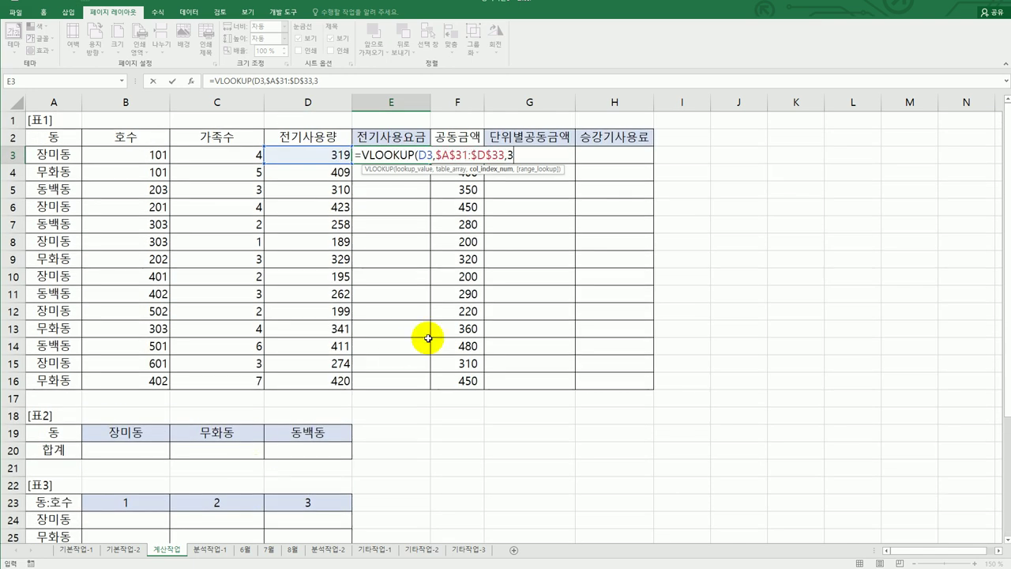
text())
key(Return)
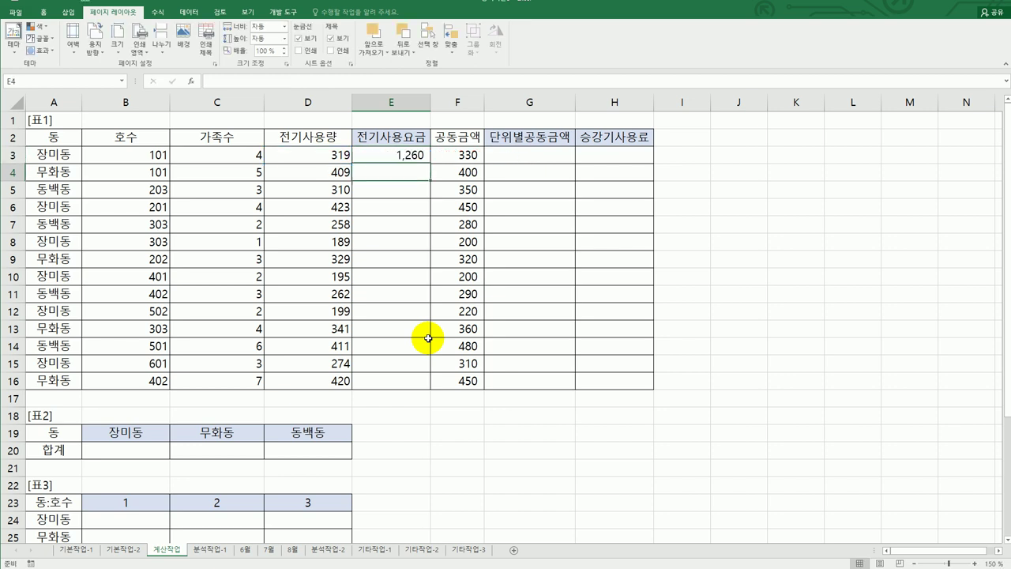
- Fill the base-charge lookup from E3 down to E16 and check the 전기사용요금 calculation rule in the instructions
click(403, 157)
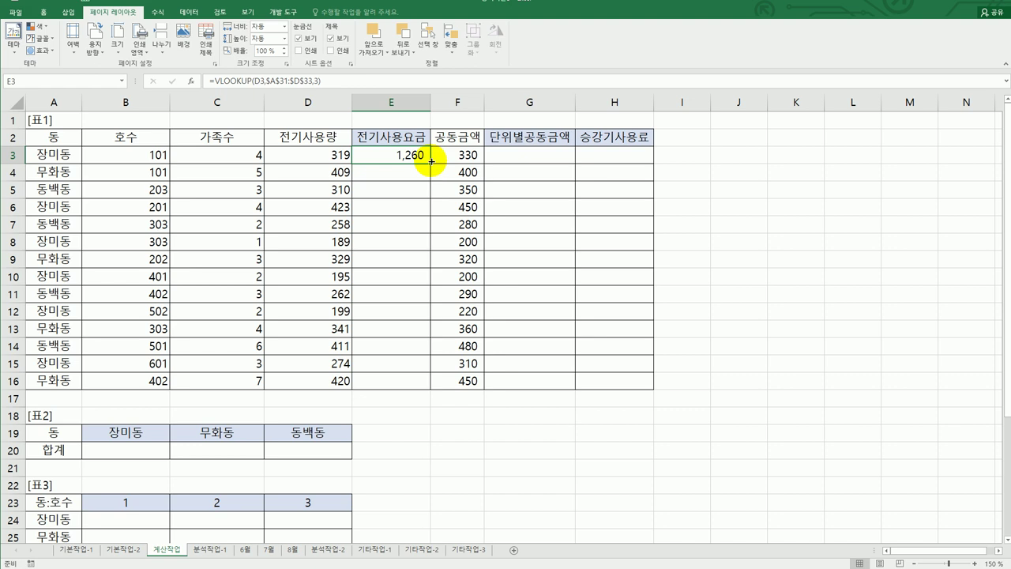
drag(432, 161, 427, 382)
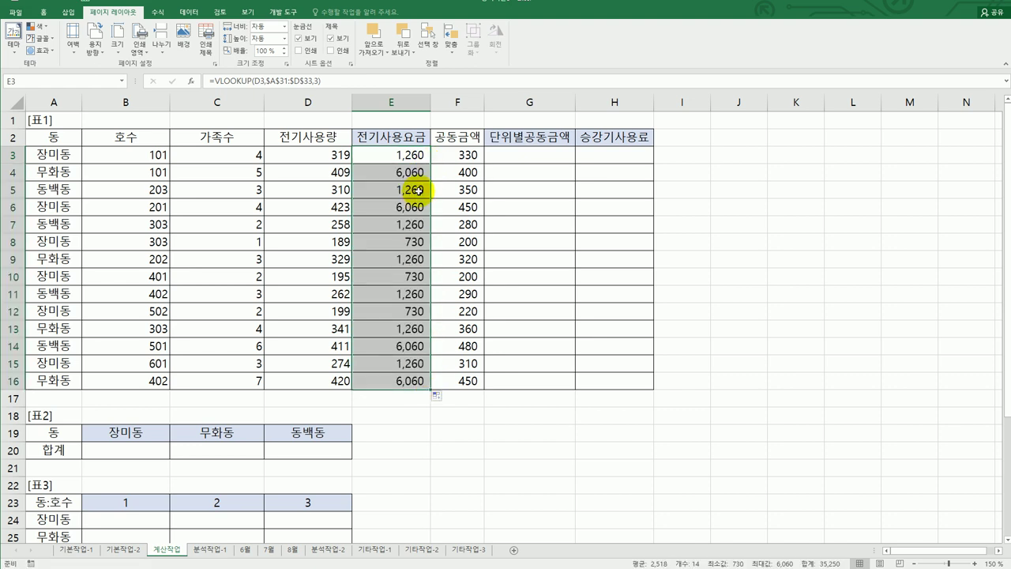
key(alt+Tab)
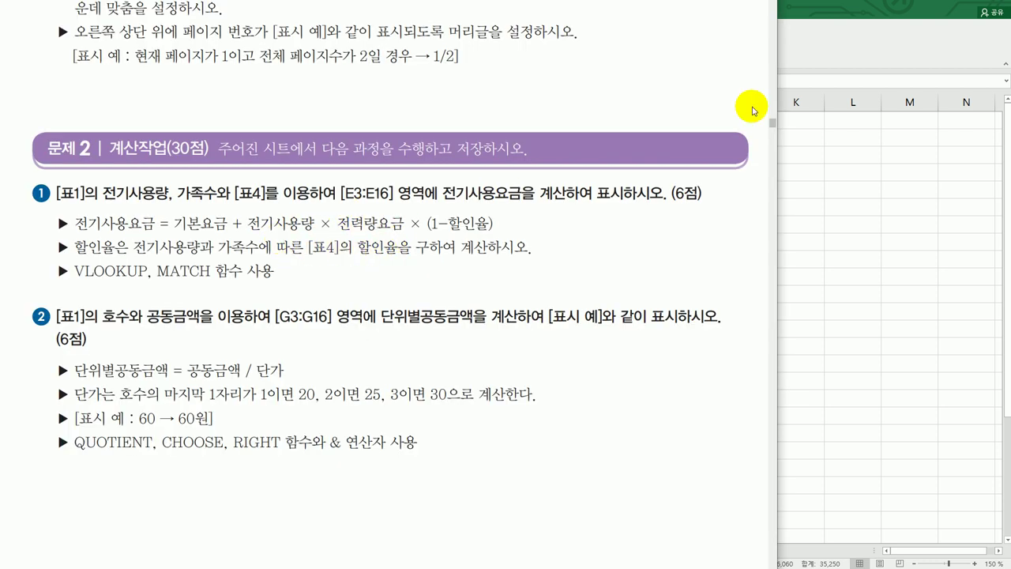
key(alt+Tab)
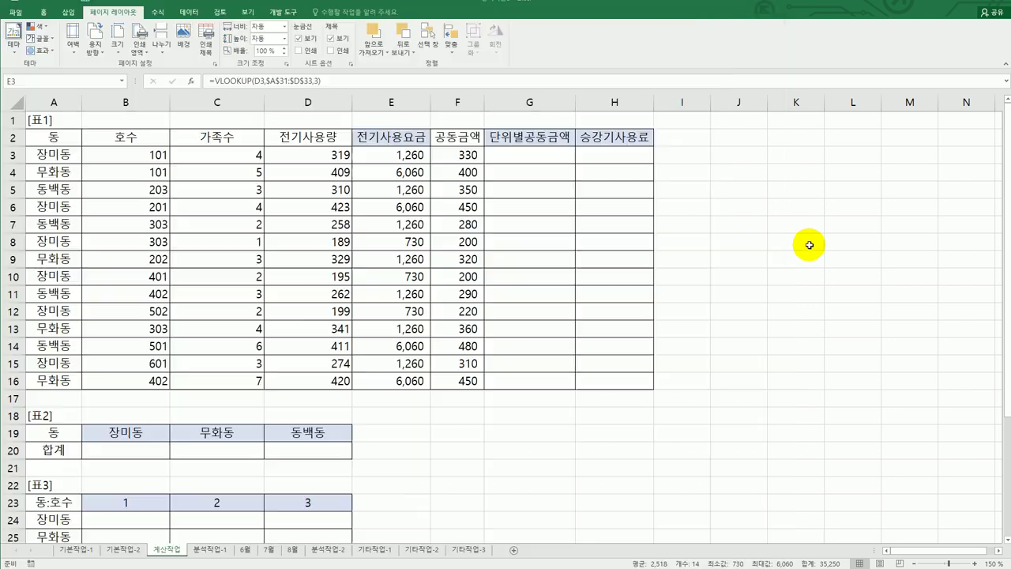
- Extend the E3 formula with +D3* and a second VLOOKUP that takes D3 as its lookup value
click(411, 156)
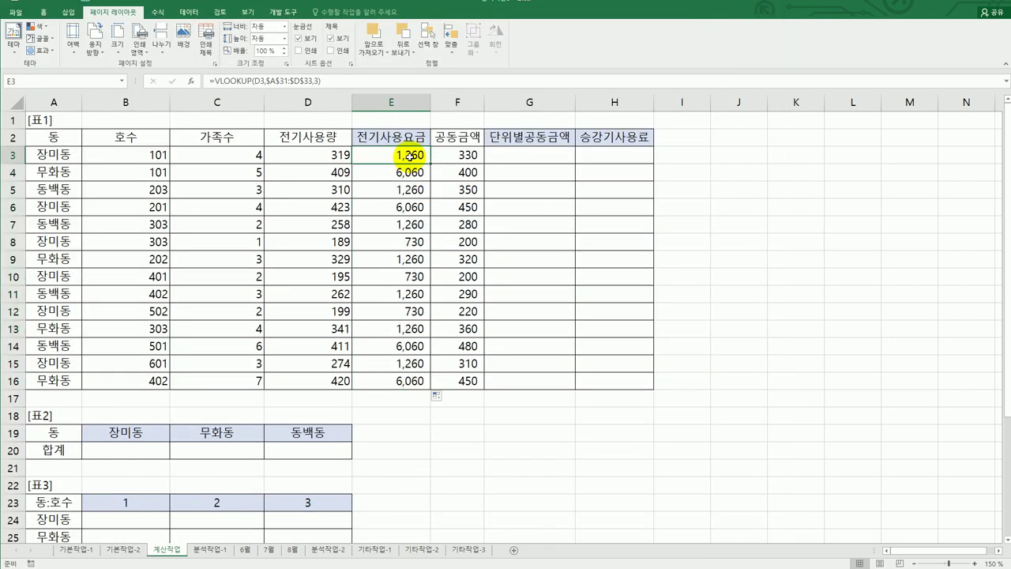
click(332, 81)
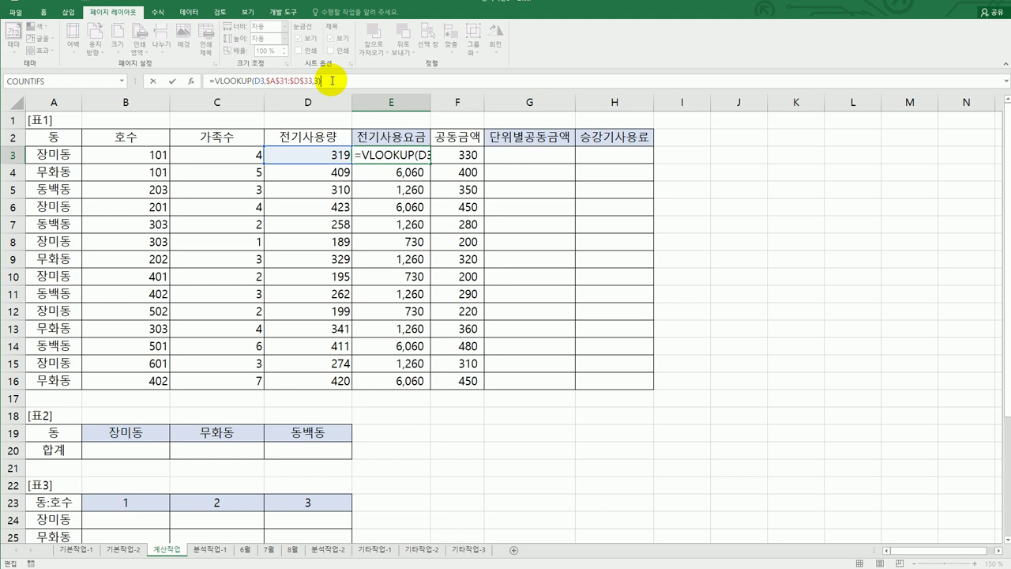
text(+)
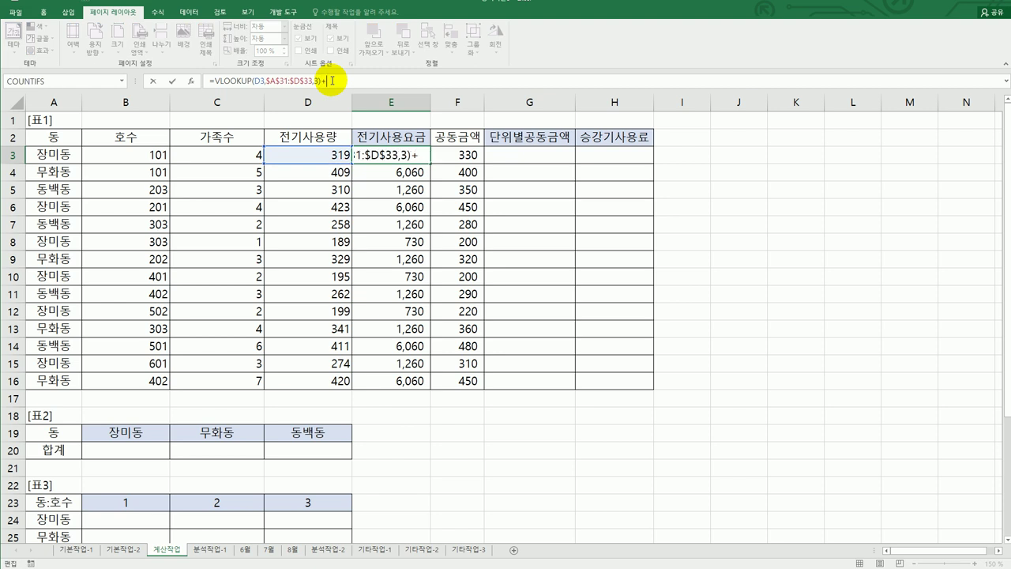
click(303, 156)
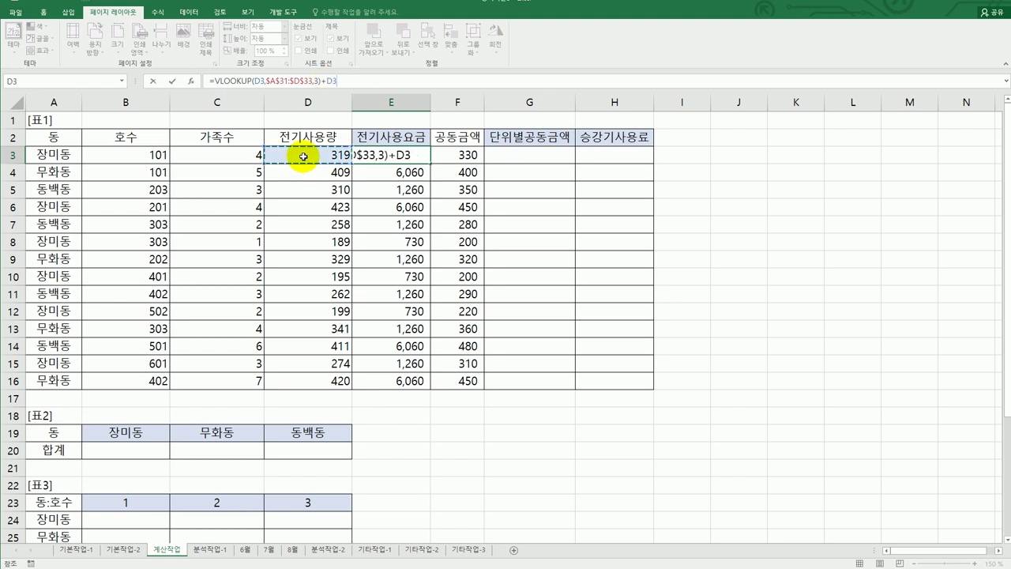
text(*)
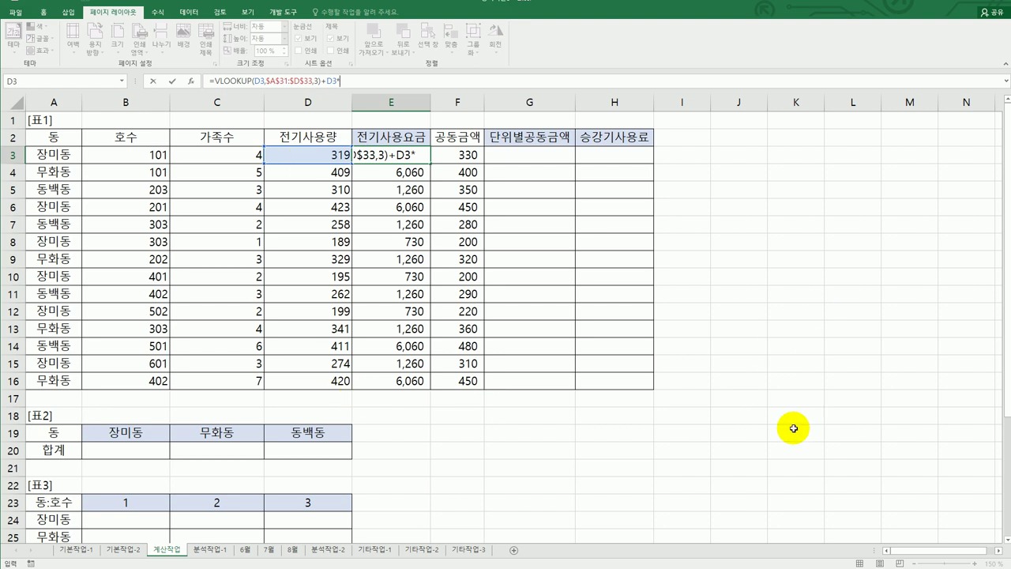
text(vl)
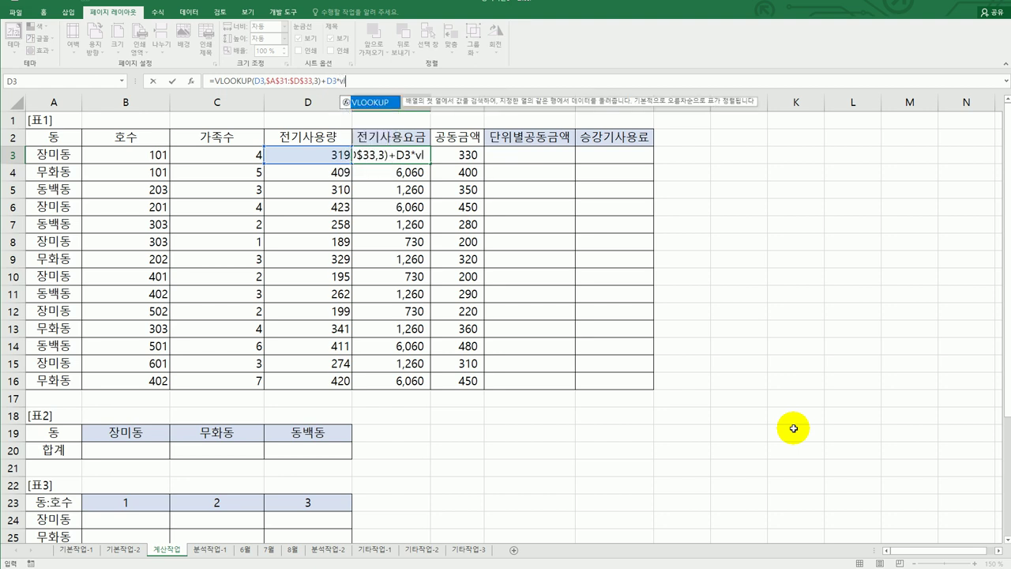
key(Tab)
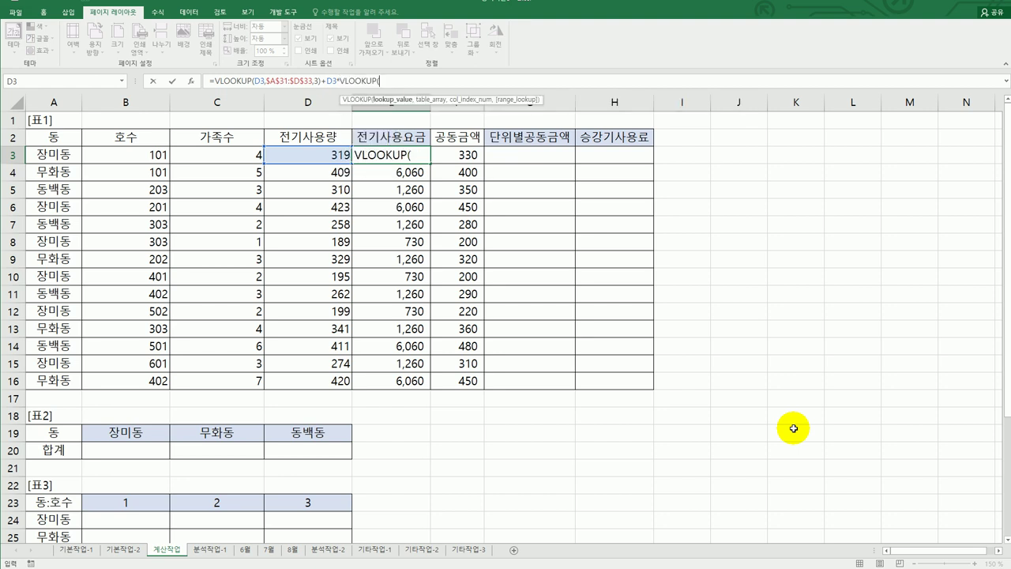
click(319, 153)
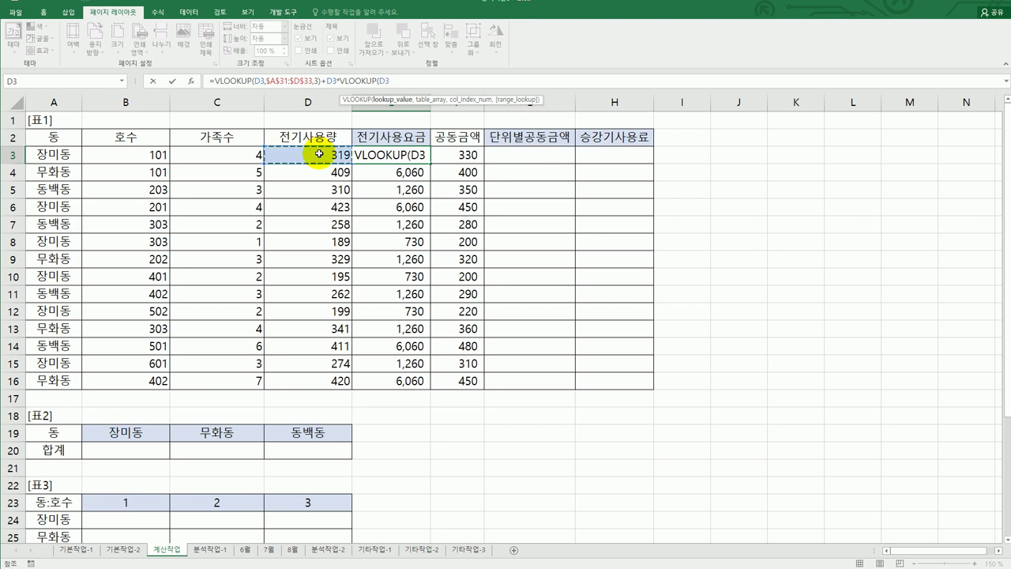
text(,)
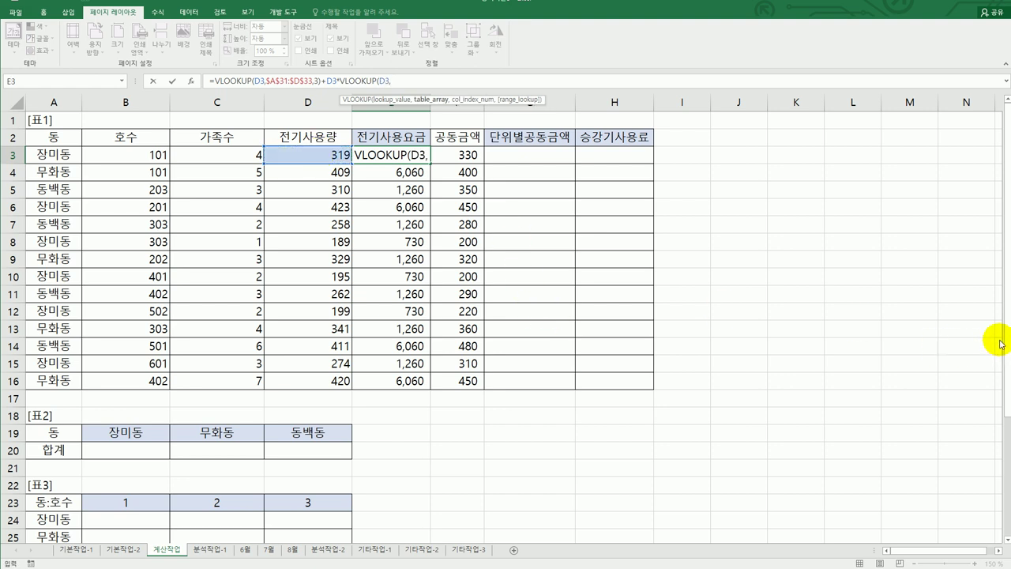
- Complete the second VLOOKUP in E3 with the absolute range $A$31:$D$33 and column index 4
drag(999, 340, 1002, 482)
drag(66, 485, 307, 519)
key(F4)
text(,)
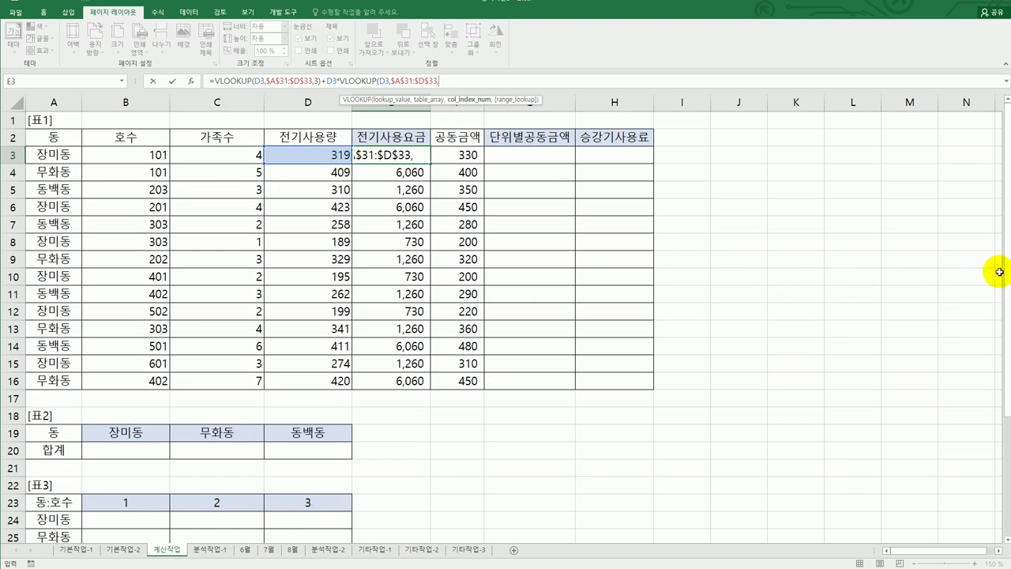
scroll(997, 300, down, 3)
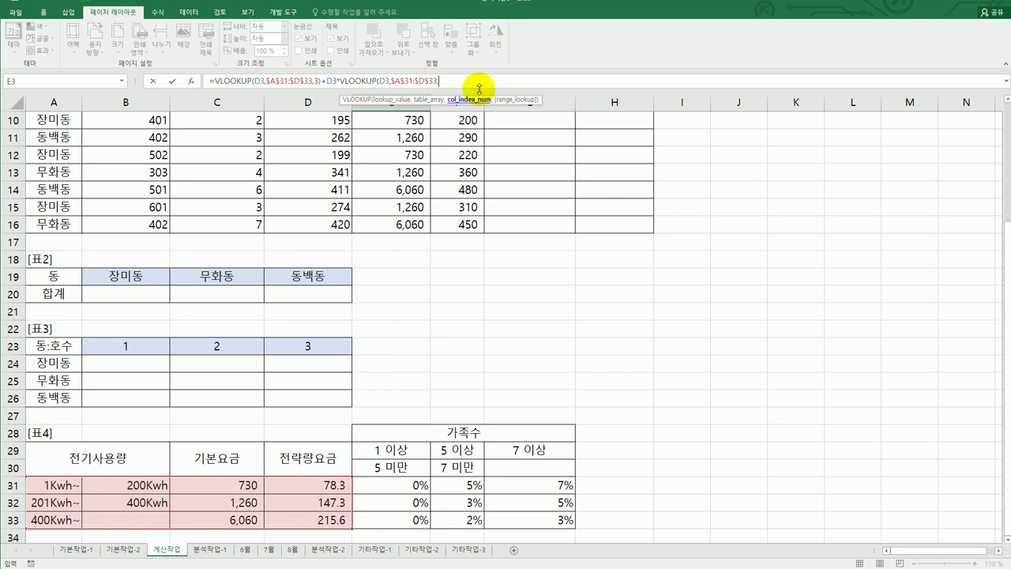
text(4)
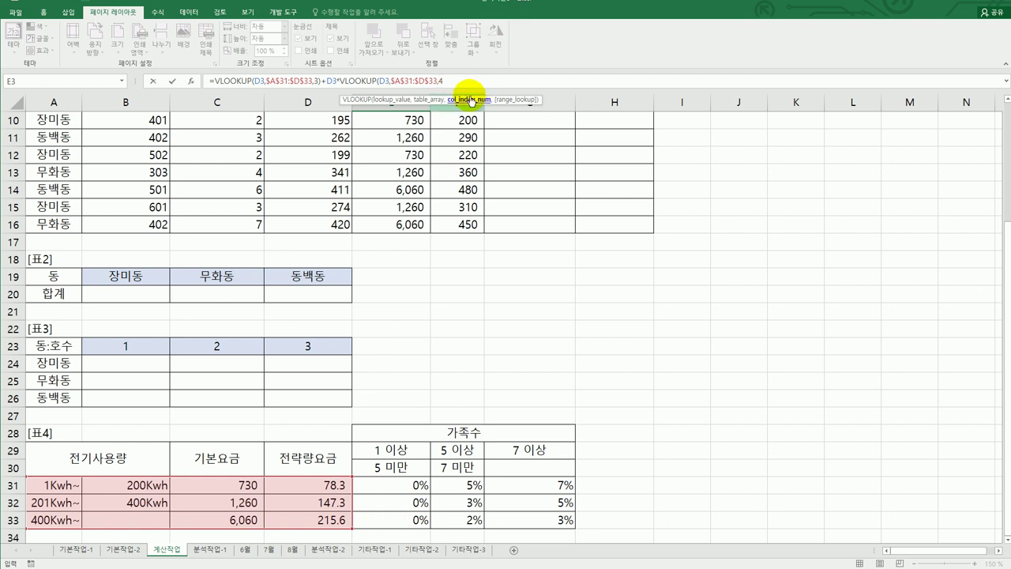
key(Return)
- Fill the extended 전기사용요금 formula from E3 down to E16
scroll(466, 127, up, 3)
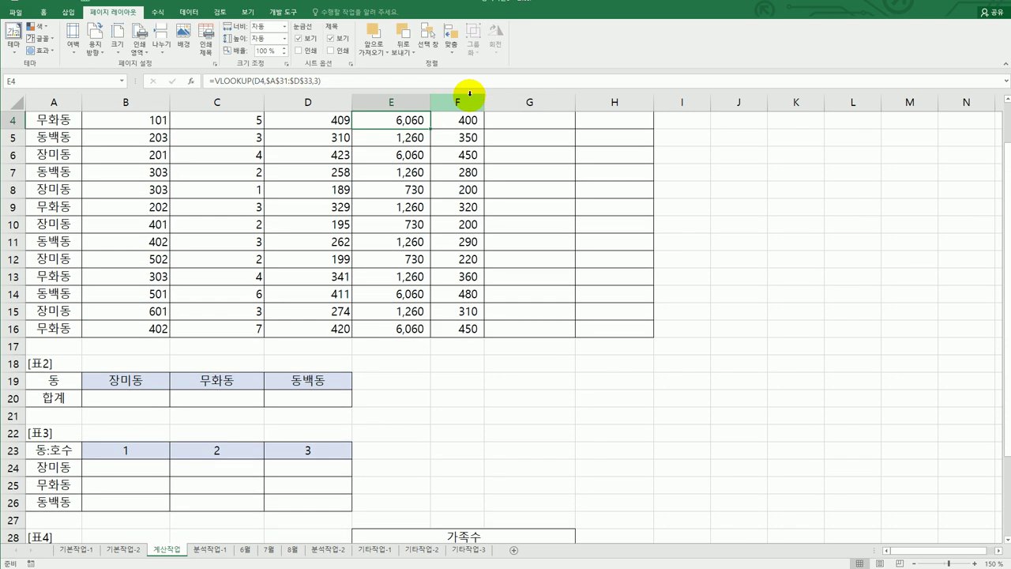
click(412, 158)
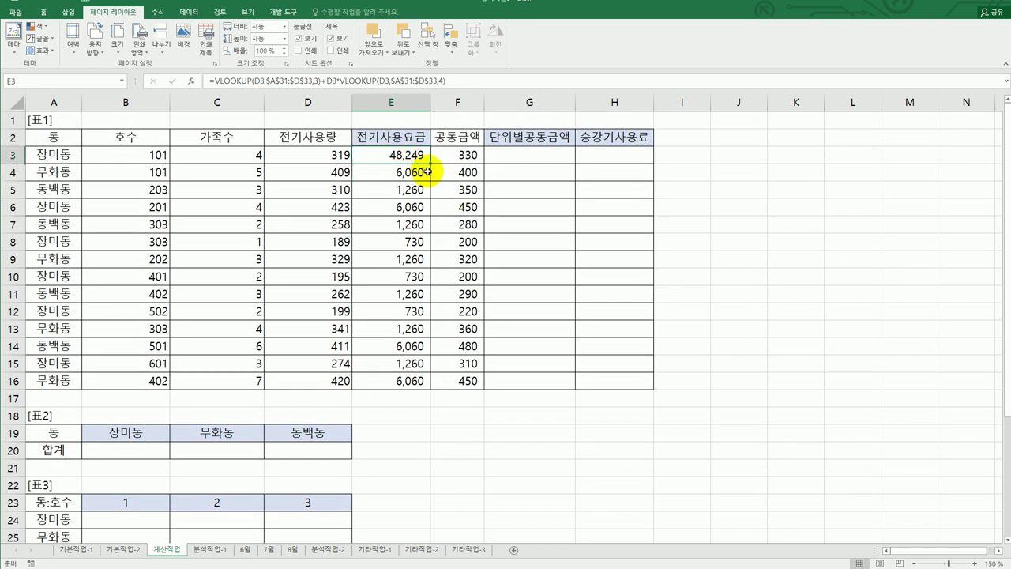
drag(430, 165, 420, 387)
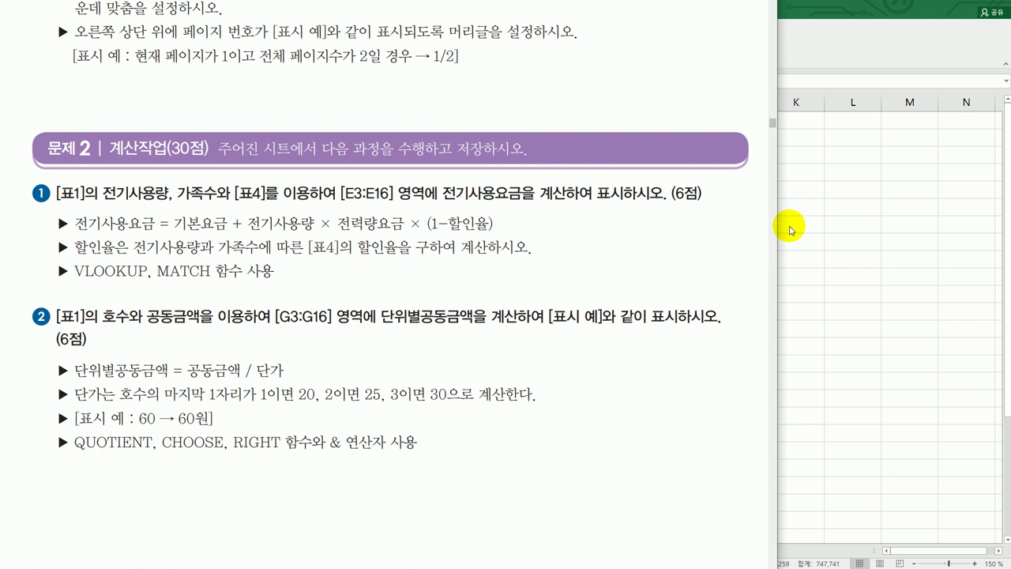
- Examine the discount-rate rule and compare the family size in C3 with the 가족수 brackets of [표4]
click(791, 230)
scroll(767, 253, down, 3)
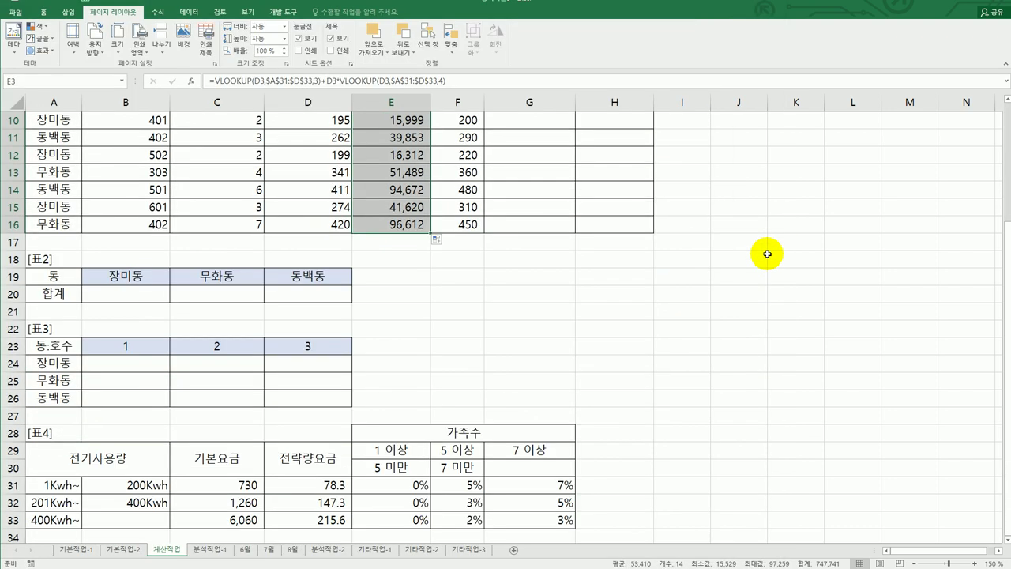
scroll(339, 360, up, 3)
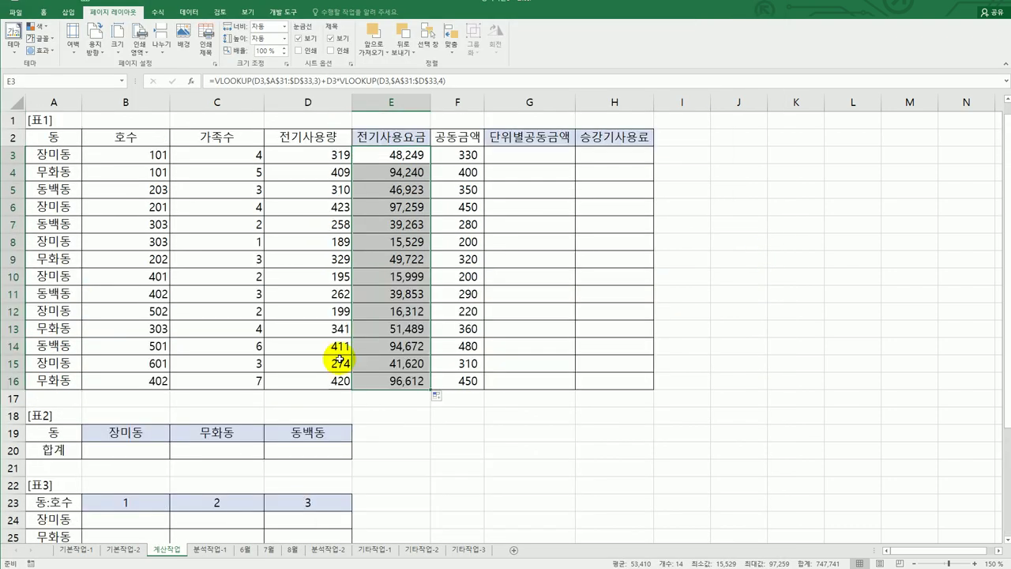
click(240, 154)
scroll(263, 239, down, 4)
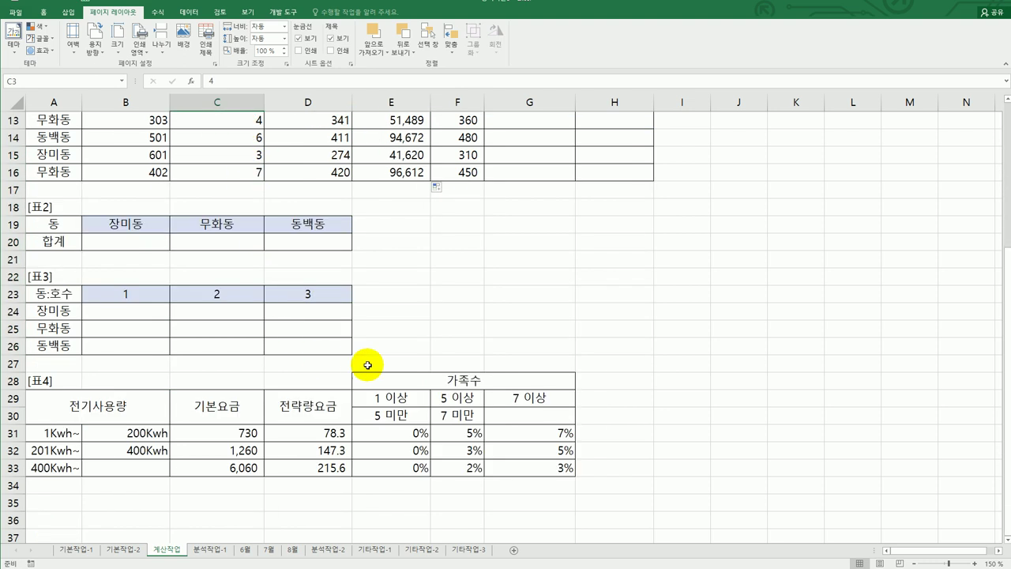
click(393, 400)
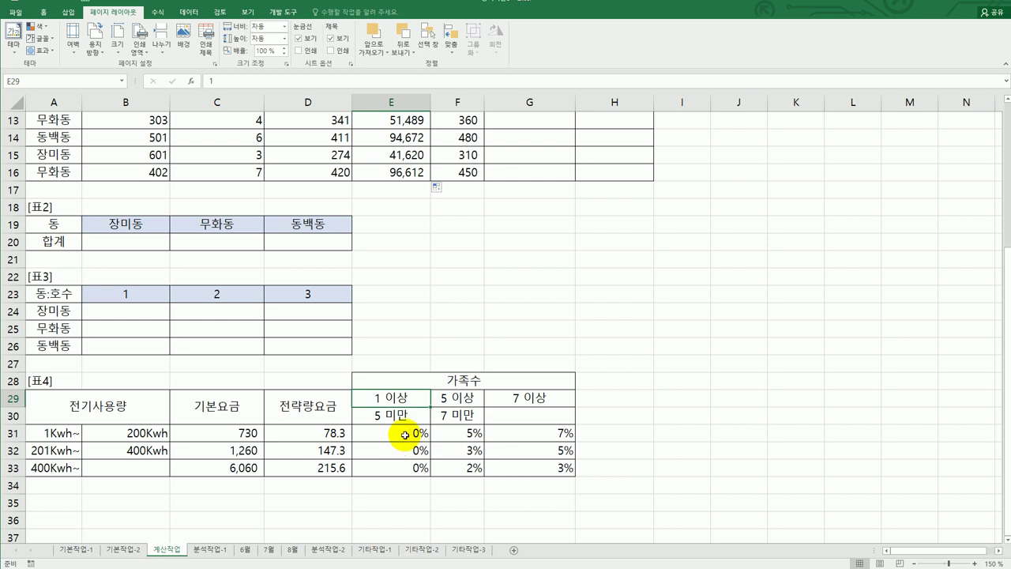
- Examine the discount rates under each 가족수 bracket in [표4], covering the lookup range A31:G33 and bracket starts E29:G29
drag(405, 438, 402, 470)
click(463, 401)
drag(464, 433, 463, 466)
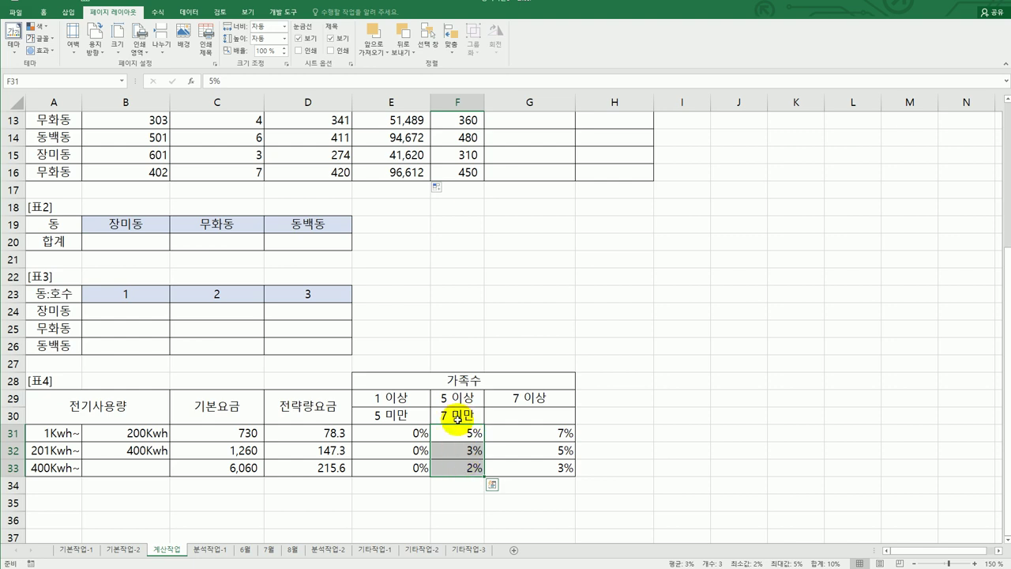
drag(46, 434, 541, 461)
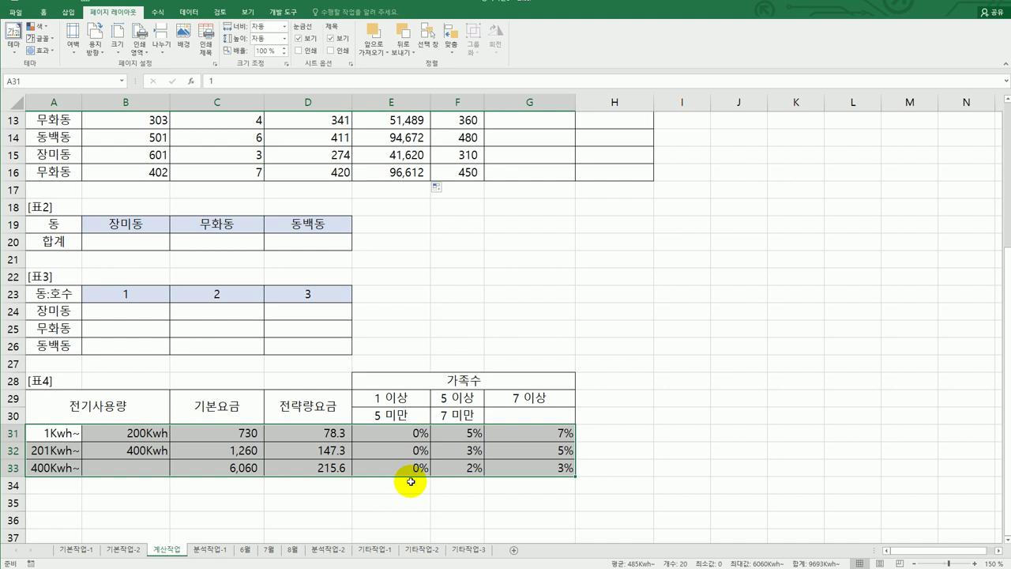
drag(393, 397, 517, 398)
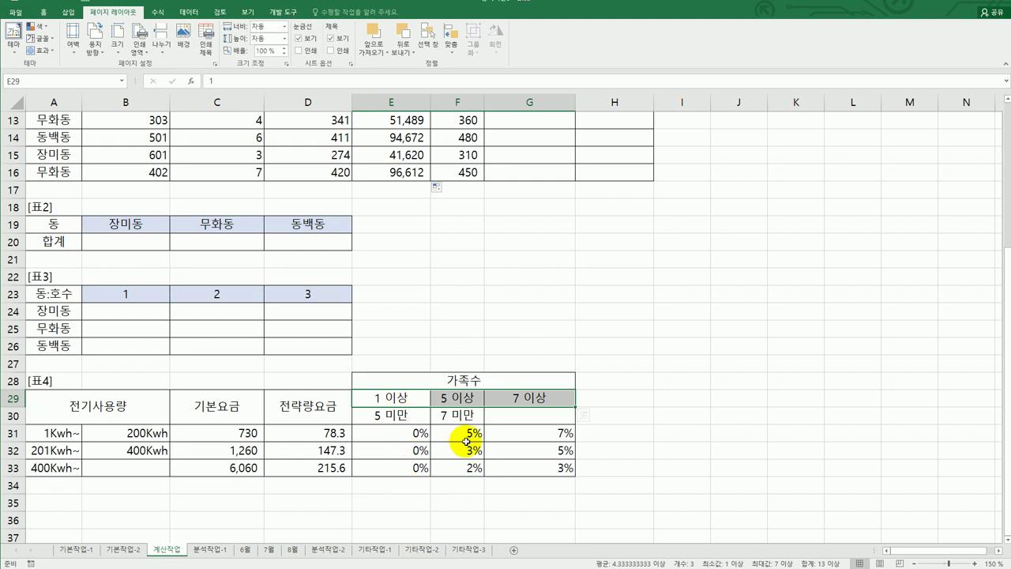
- Extend the E3 formula with (1-VLOOKUP( for the discount rate, using D3 as the lookup value
scroll(536, 490, up, 3)
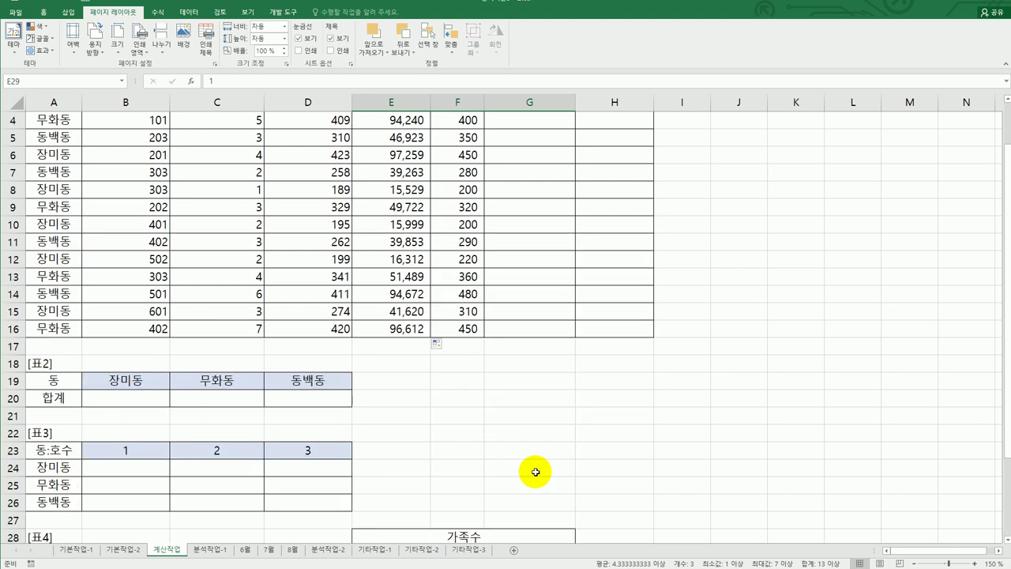
scroll(535, 472, up, 1)
click(393, 154)
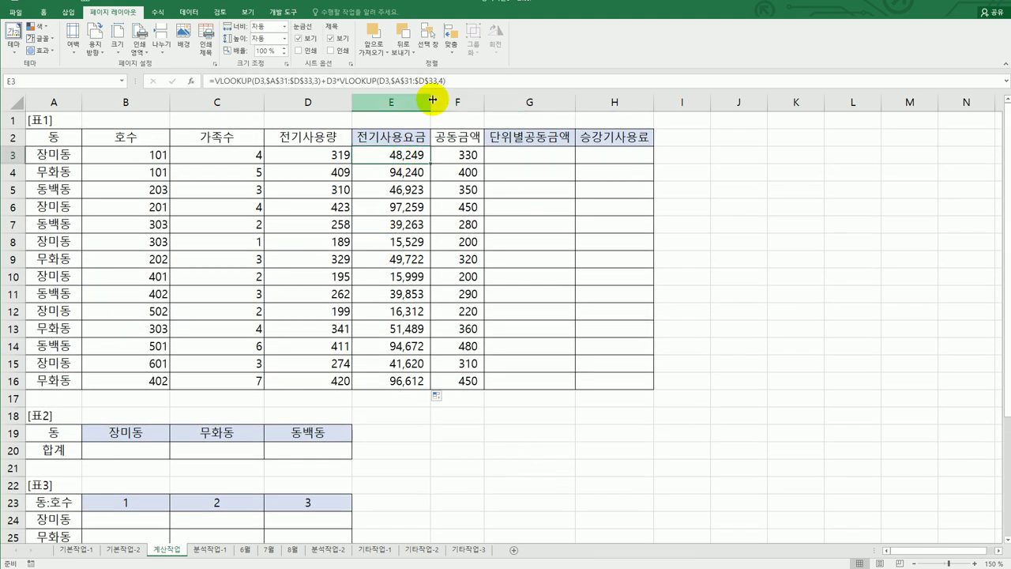
click(457, 80)
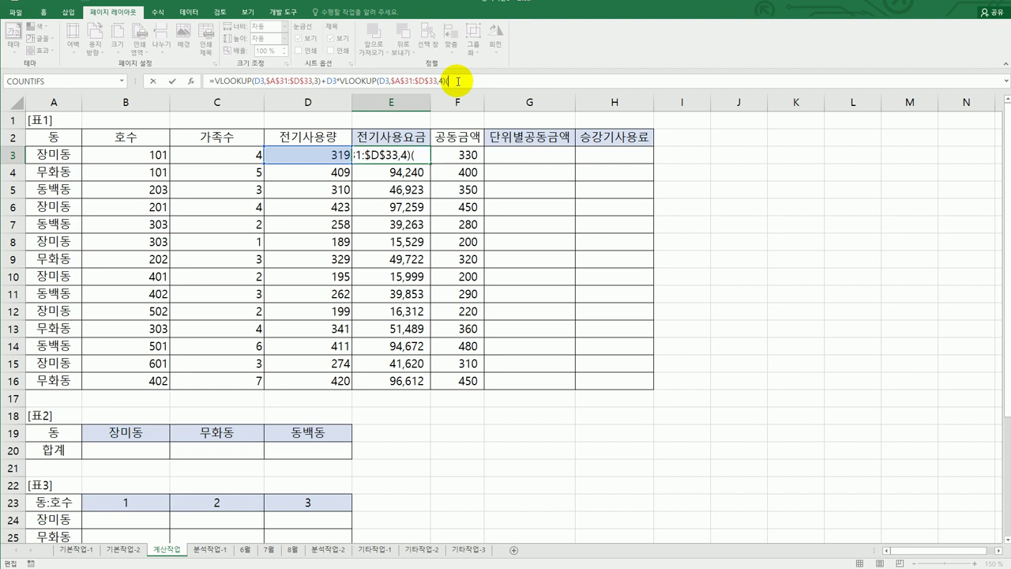
text((1-VLOOKUP()
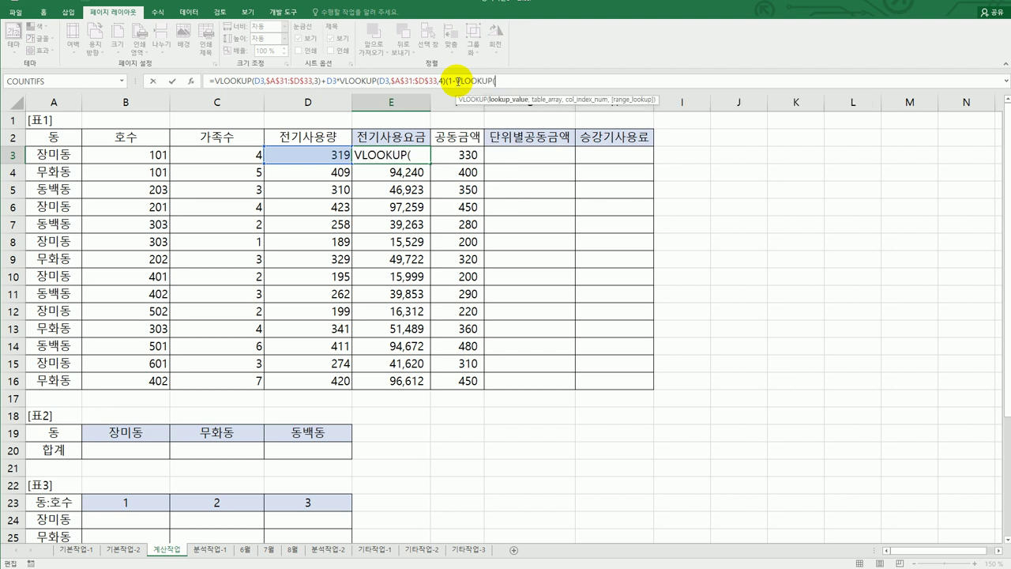
click(316, 154)
text(,)
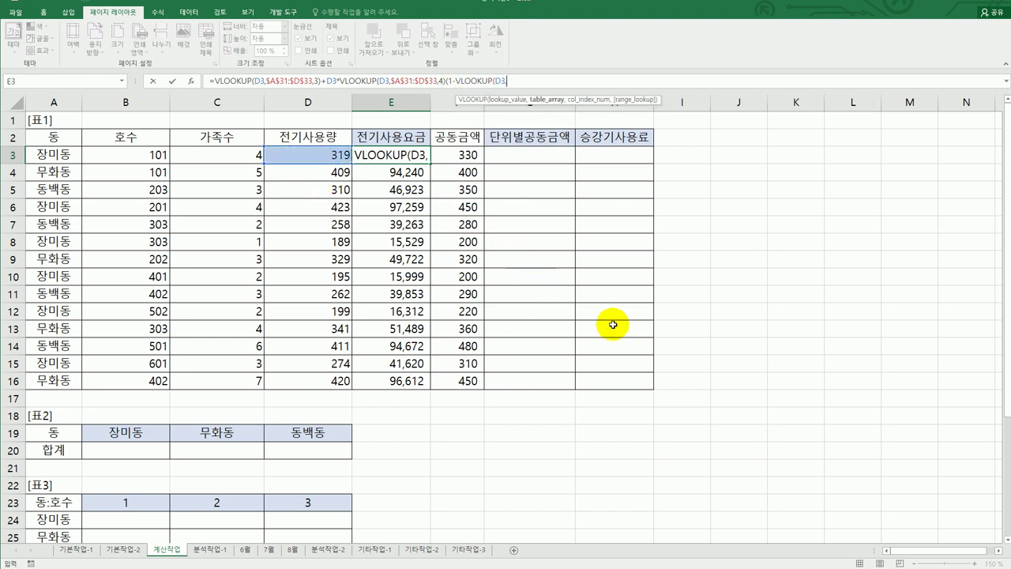
- Set the discount-rate VLOOKUP's table range in E3 to the absolute range $A$31:$G$33
scroll(987, 303, down, 3)
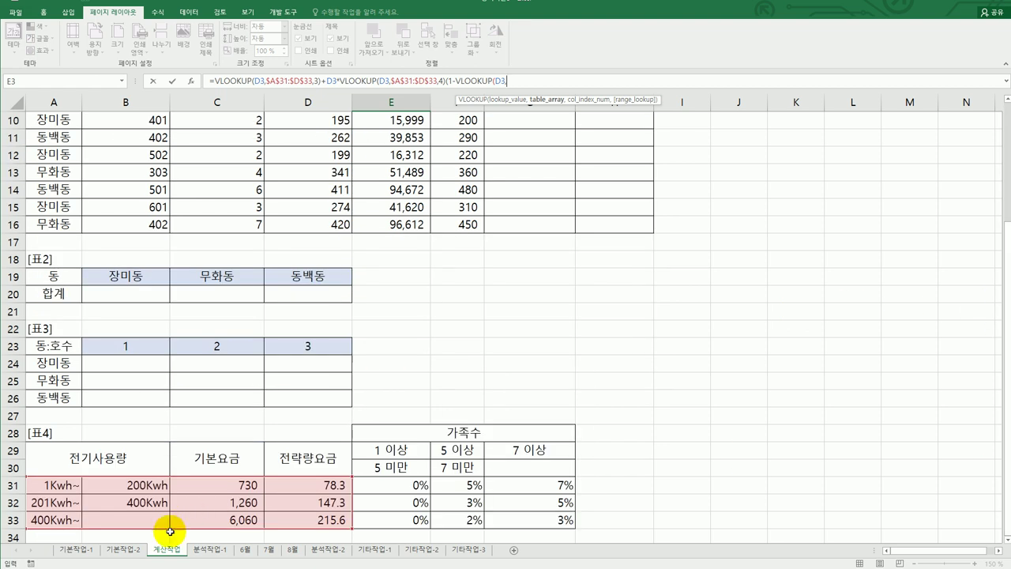
drag(76, 488, 541, 521)
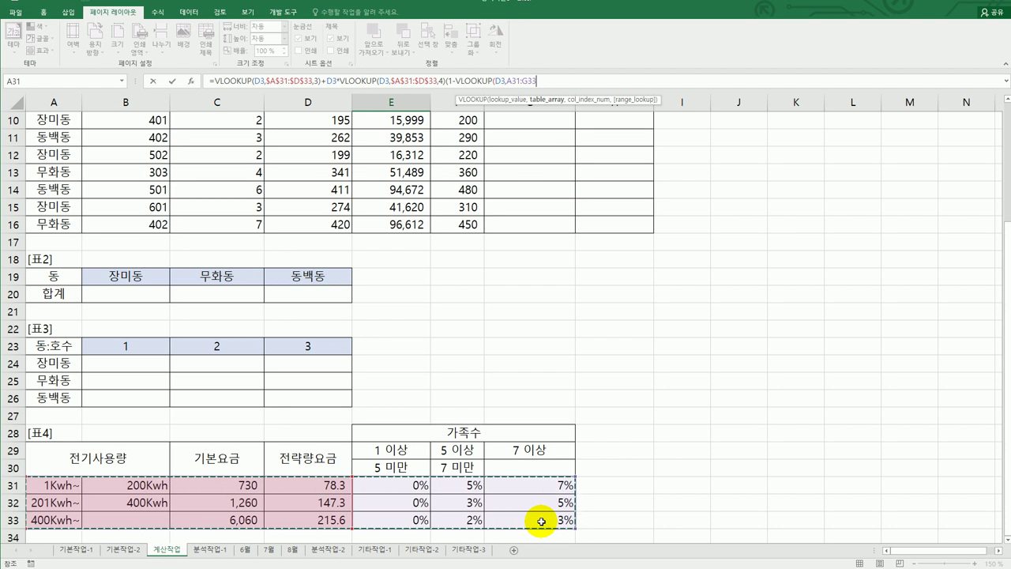
key(F4)
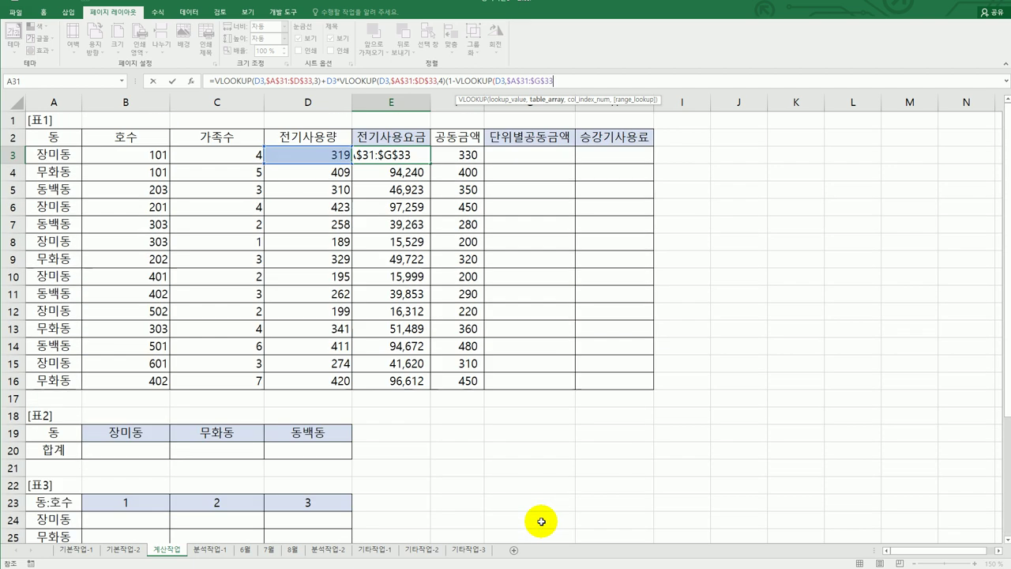
text(,)
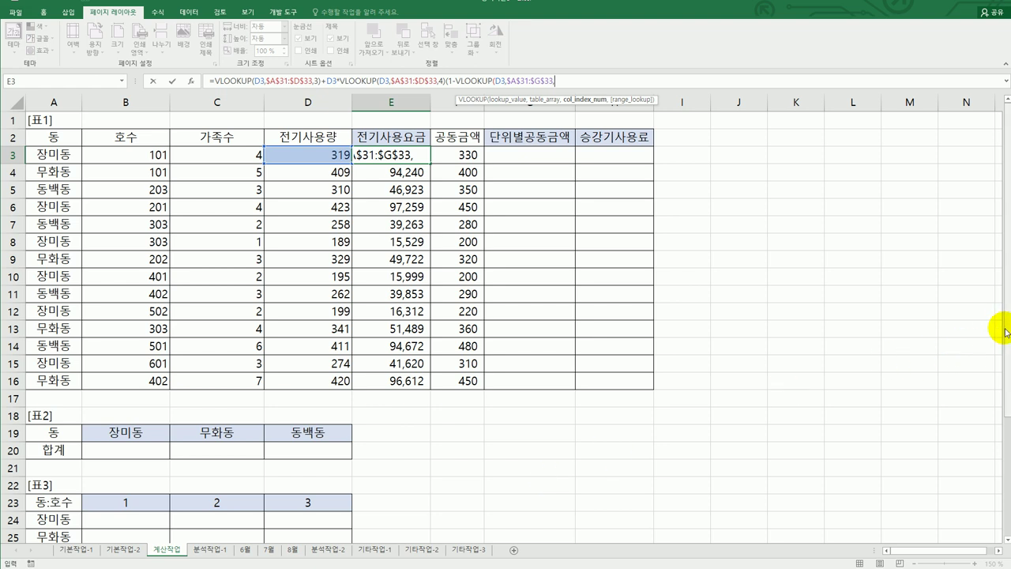
- Nest MATCH as the column index in E3, looking up C3 in $E$29:$G$29 with match type 1
text(matc)
key(Tab)
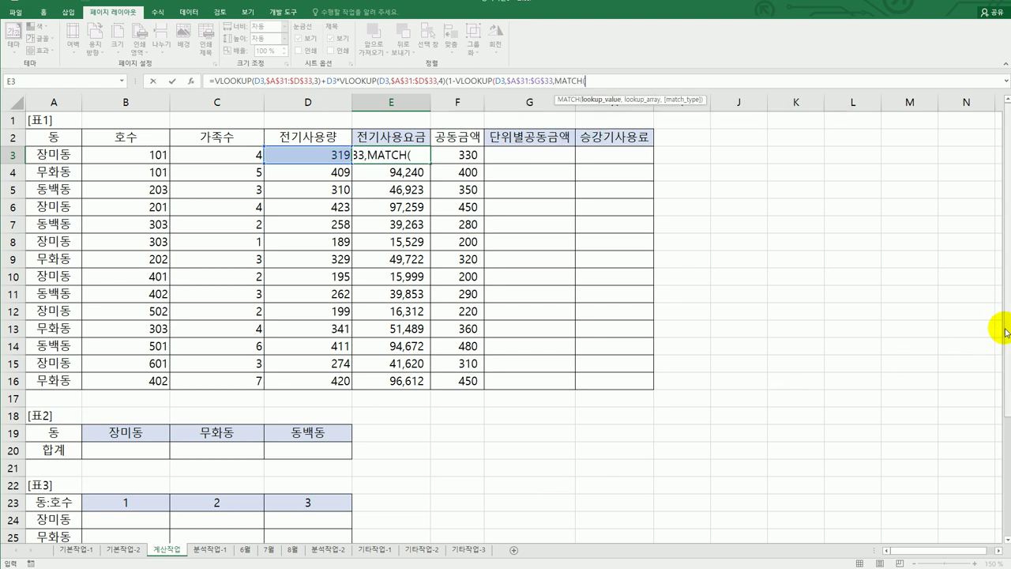
click(222, 155)
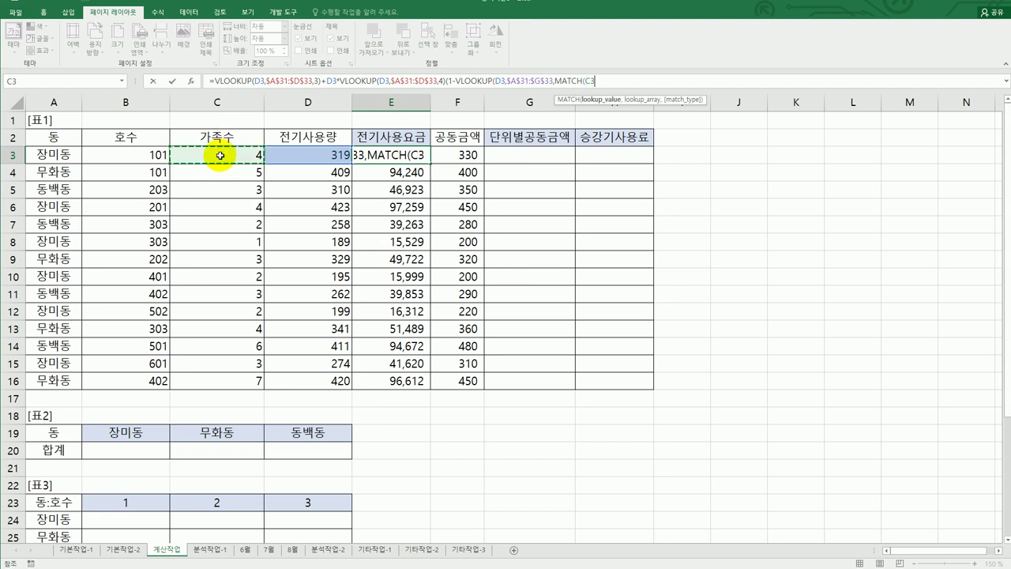
text(,)
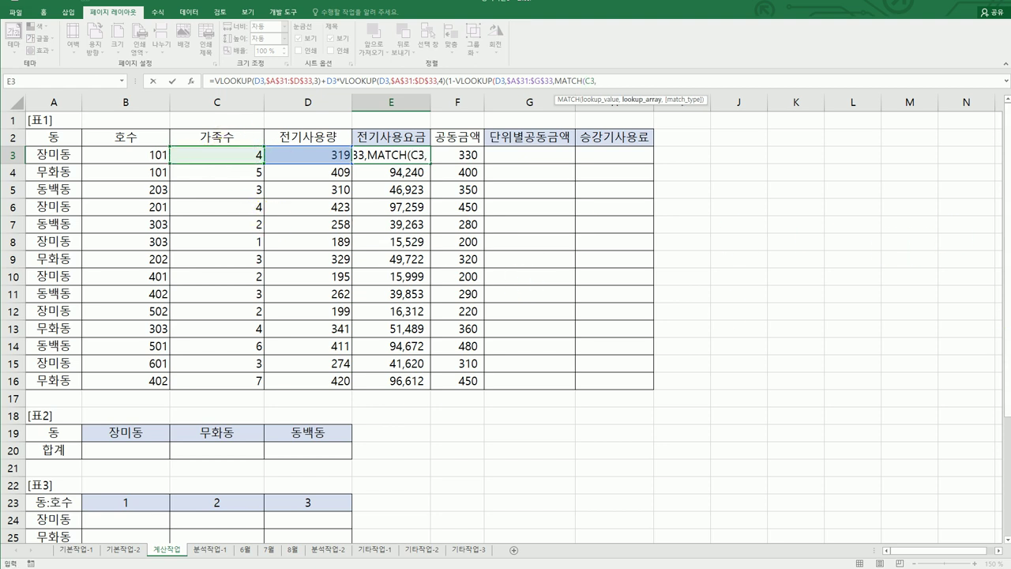
scroll(1010, 229, down, 3)
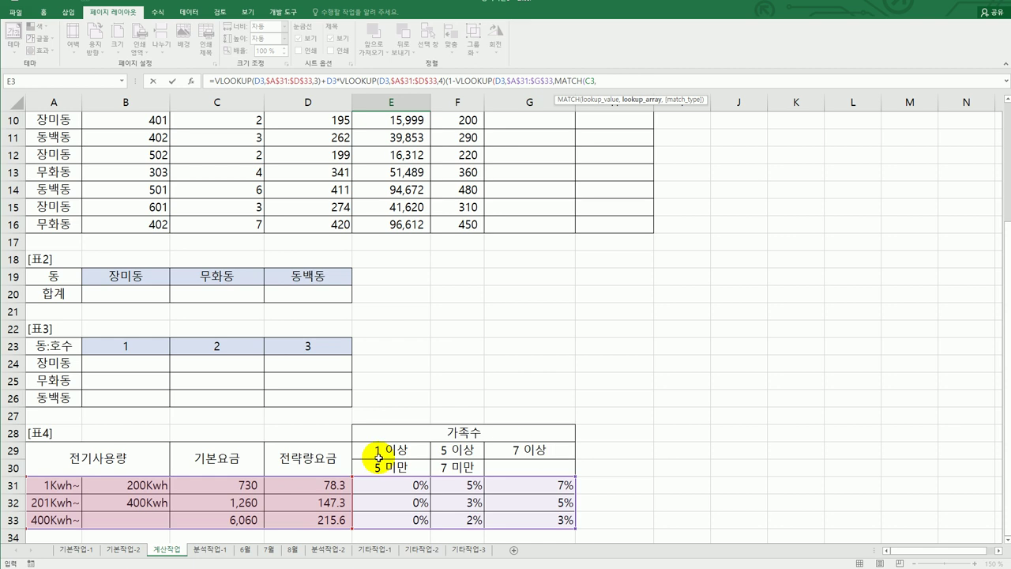
drag(379, 457, 522, 452)
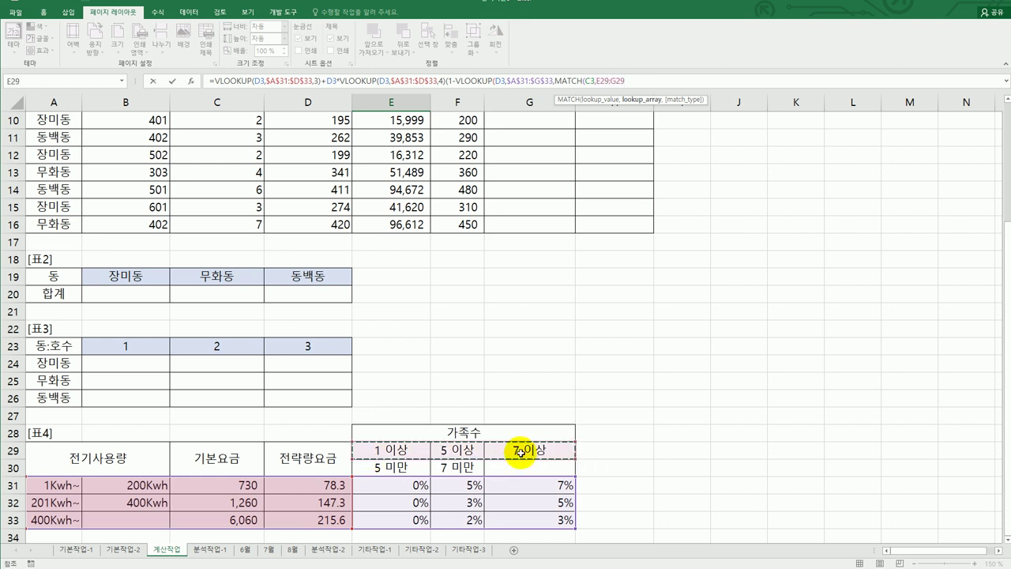
key(F4)
text(,)
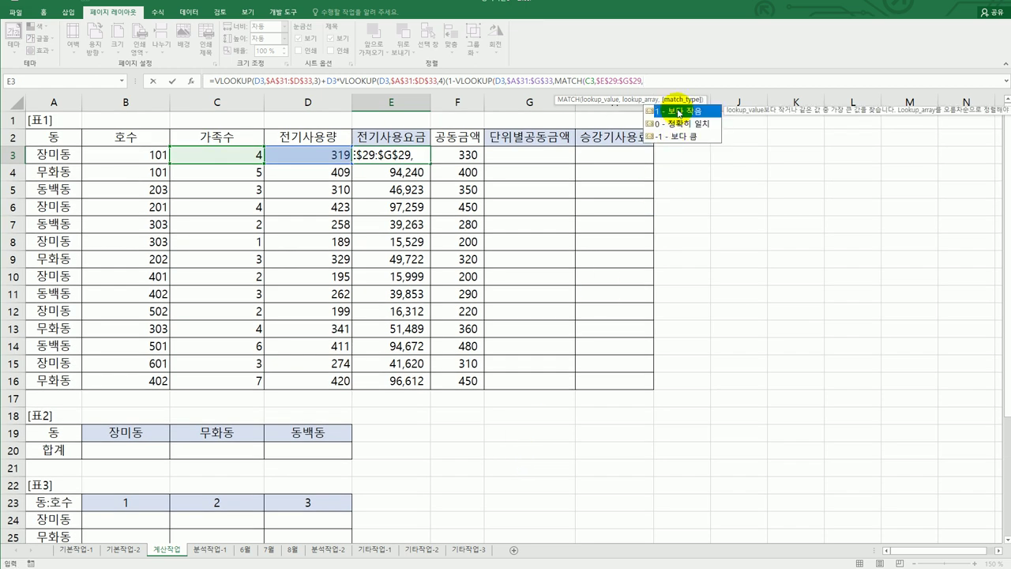
double_click(679, 113)
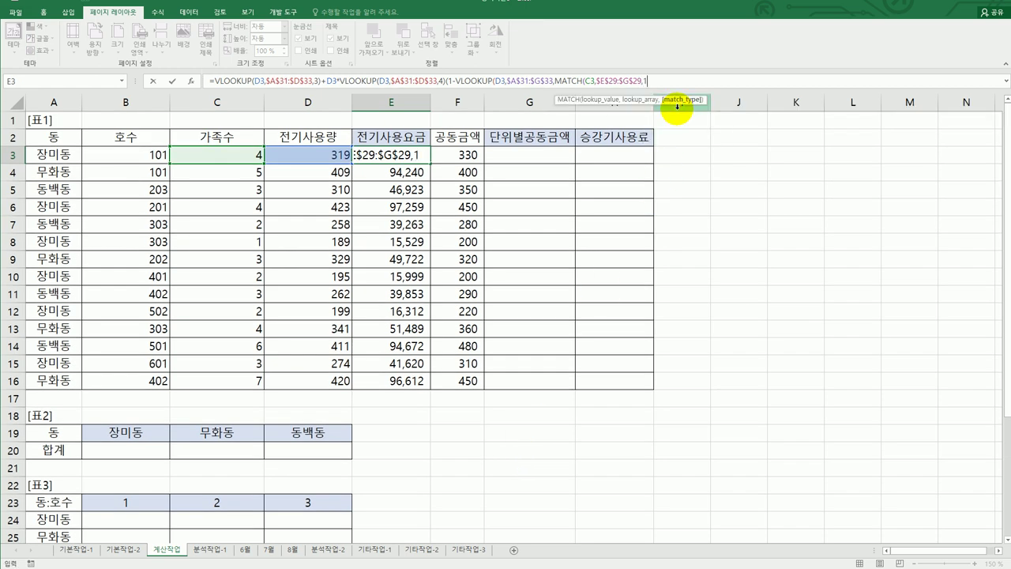
- Complete the E3 formula by adding 4 to the MATCH result, accept the proposed multiplication-sign correction, and fill it down to E16
text()+4)
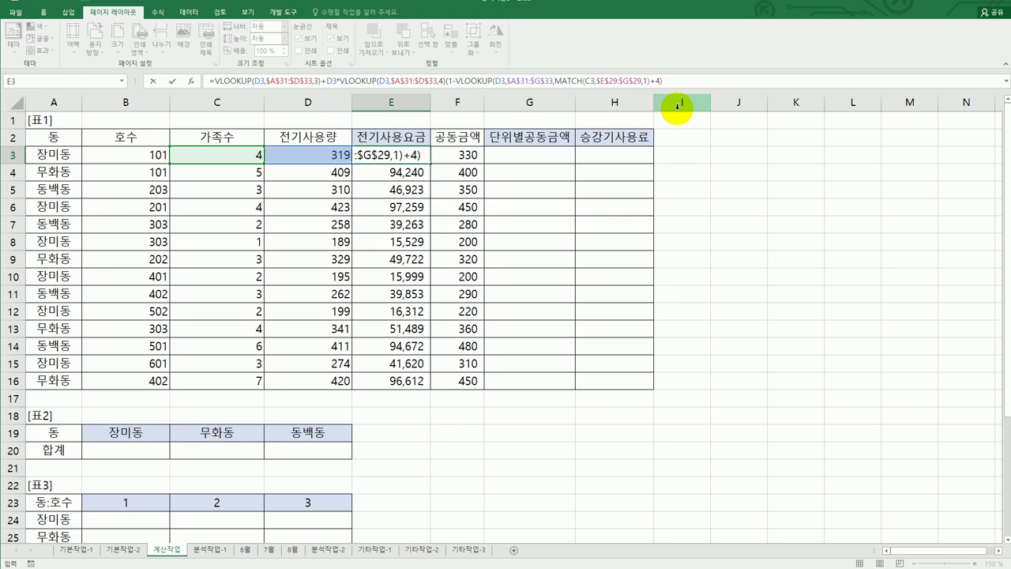
key(Return)
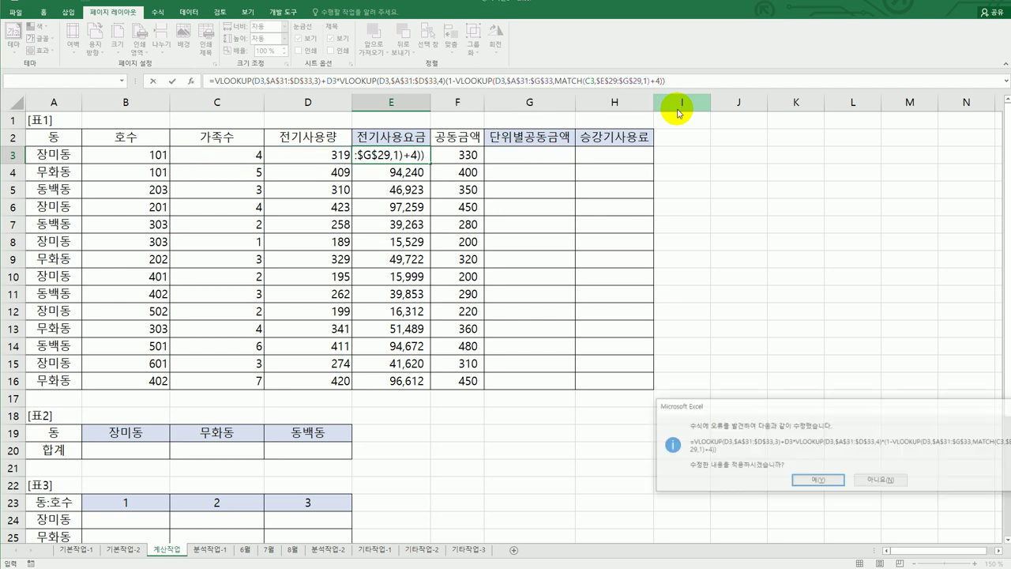
key(Return)
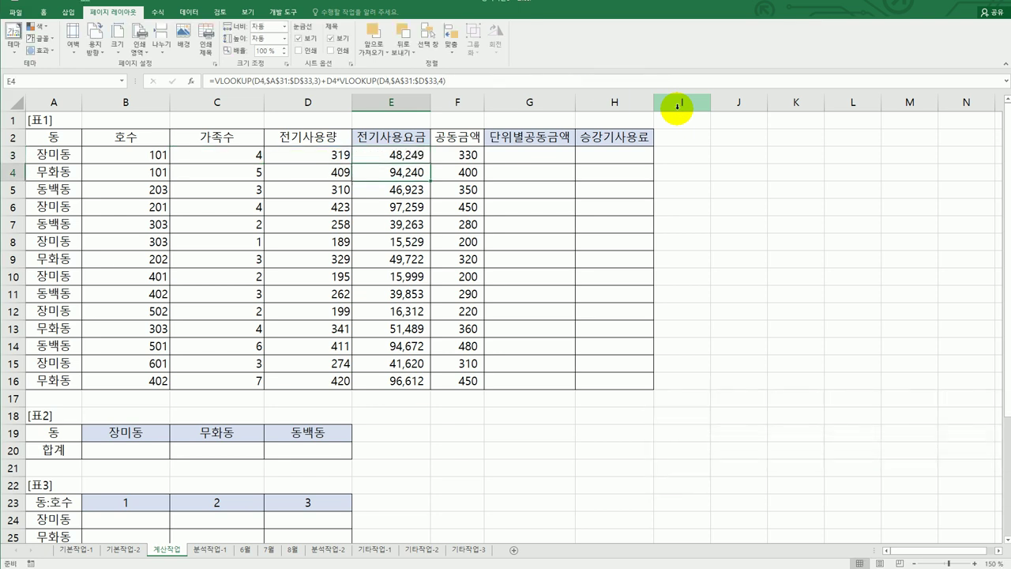
click(370, 156)
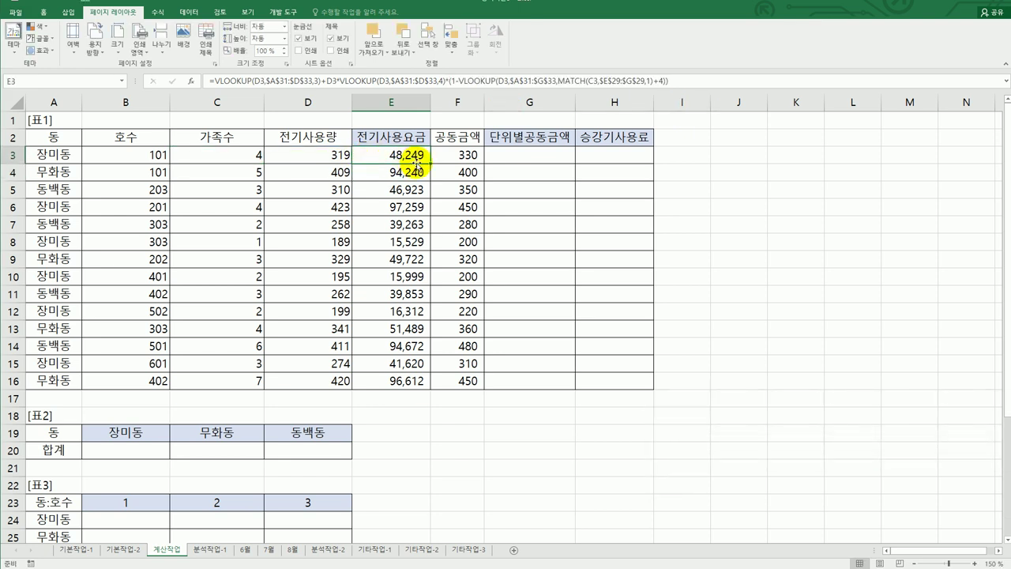
double_click(433, 164)
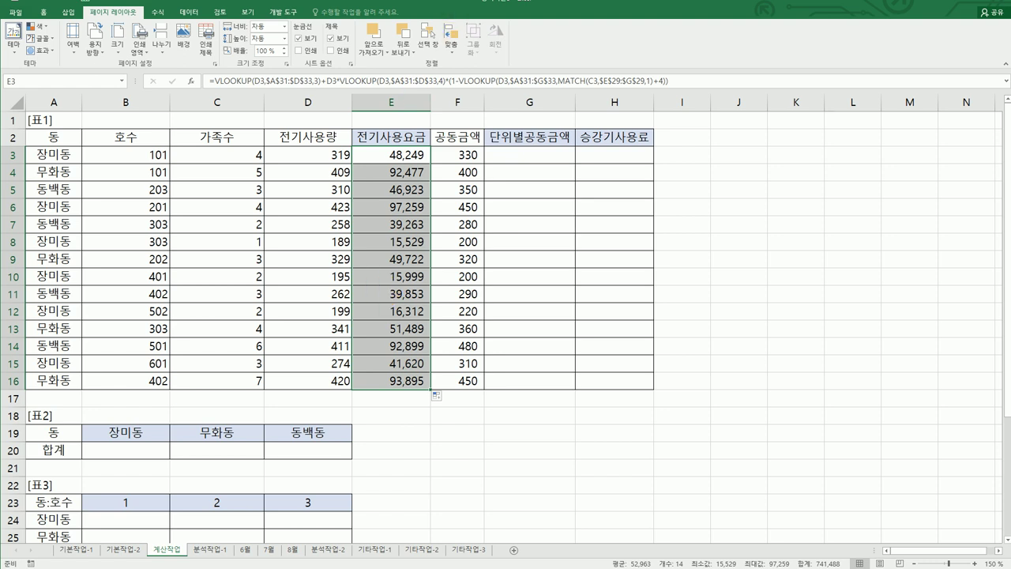
- Review the 단위별공동금액 task in the exam document, return to the worksheet and start a formula in G3
key(alt+Tab)
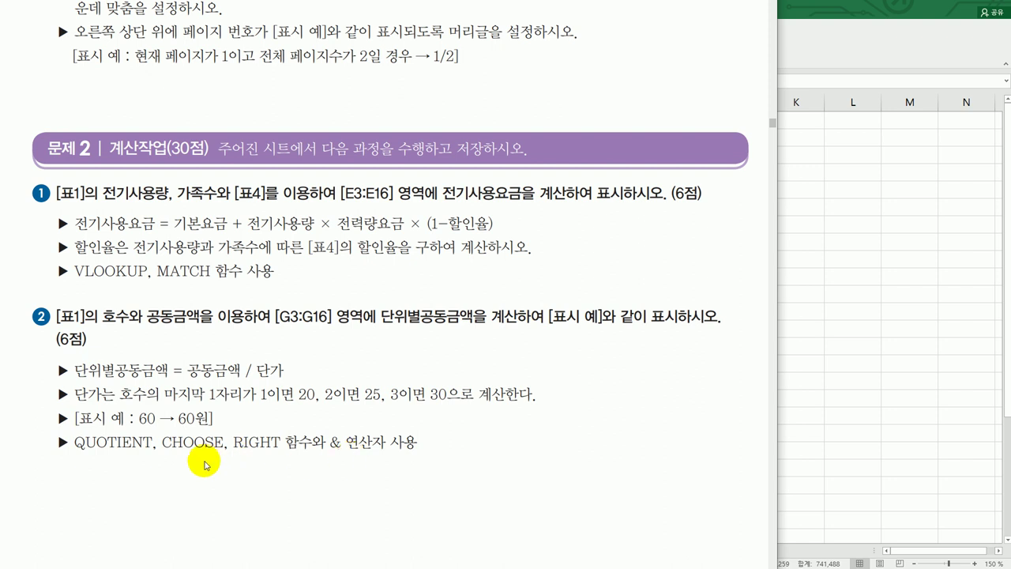
key(alt+Tab)
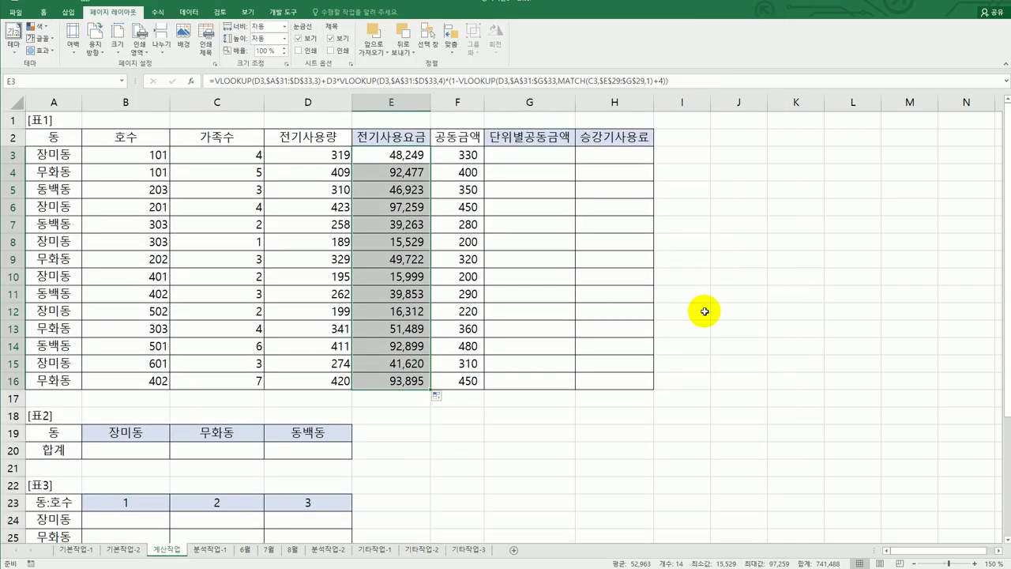
click(520, 158)
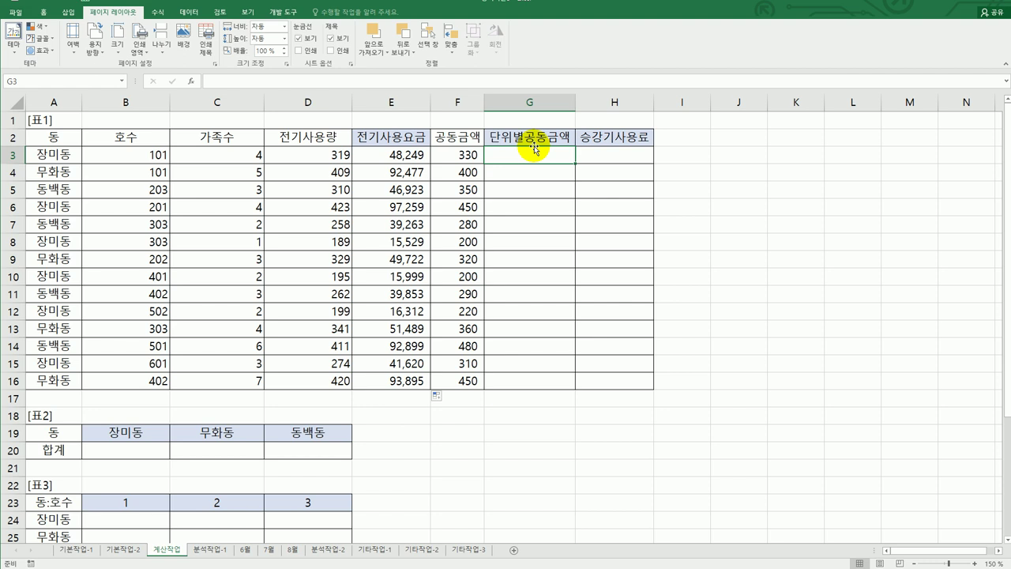
text(=)
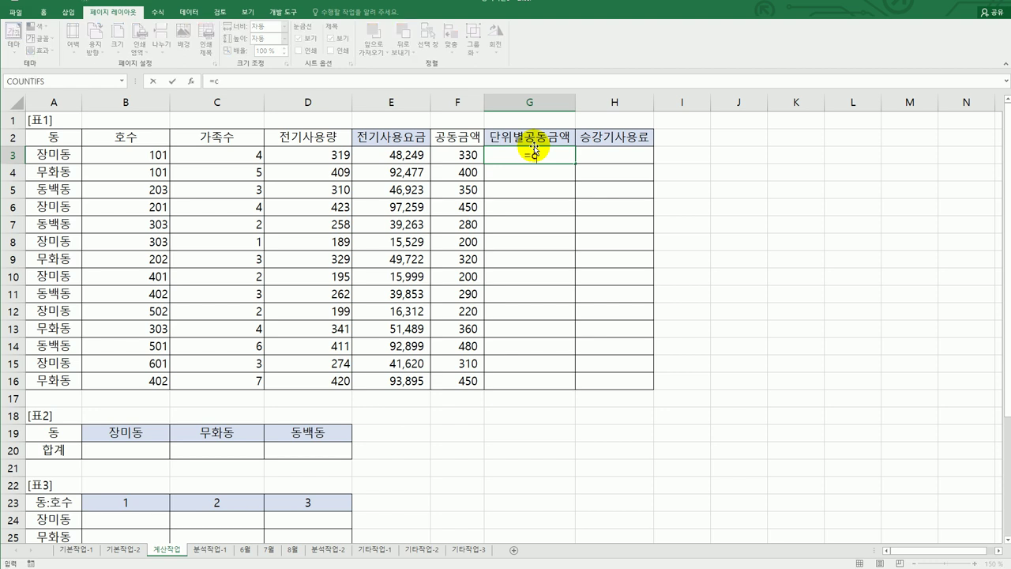
text(ch)
key(Escape)
key(BackSpace)
key(BackSpace)
- Extract the last digit of 호수 in G3 with =RIGHT(B3,1) and fill the formula down to G16
text(right()
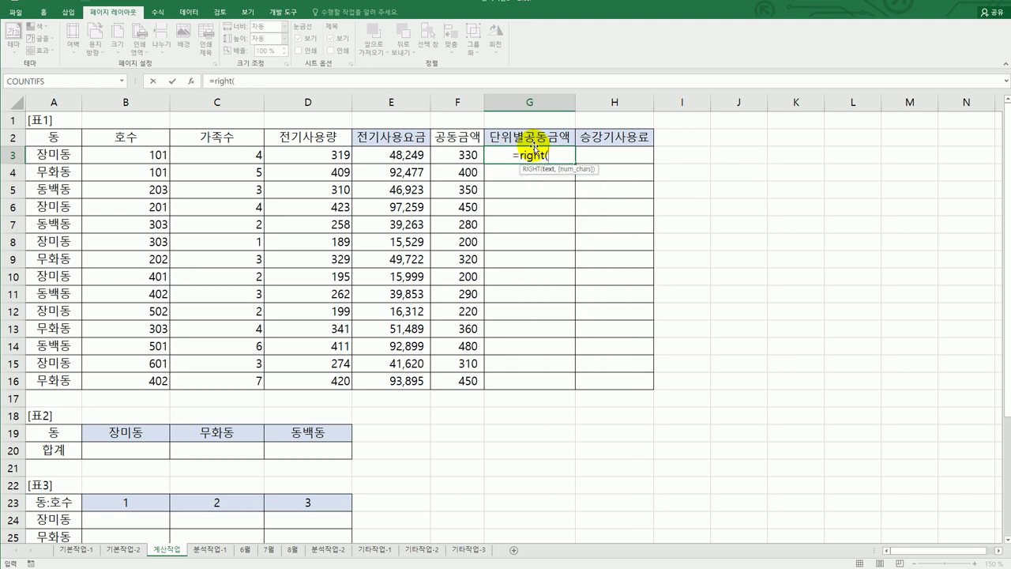
click(148, 152)
text(,1))
key(Return)
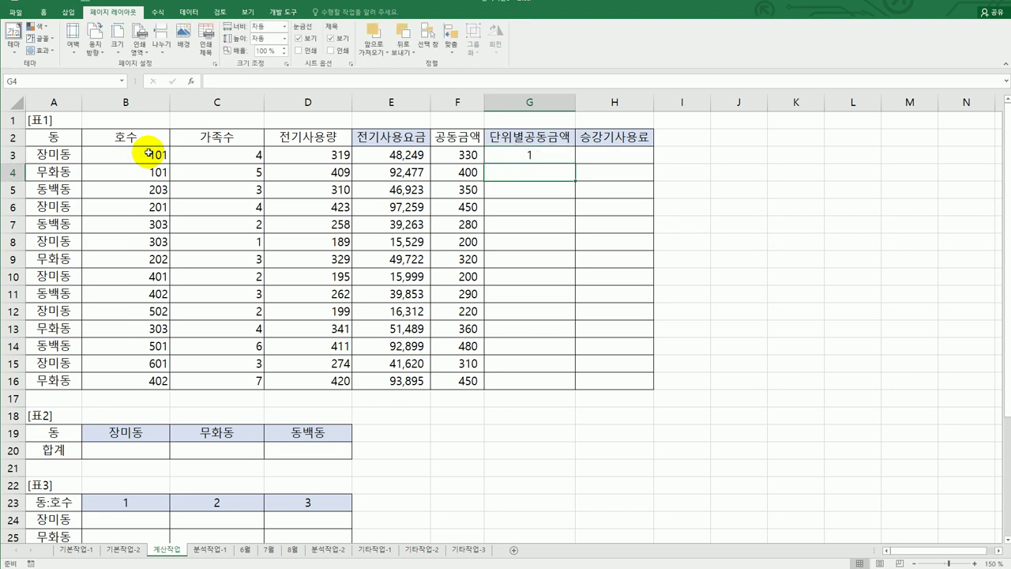
click(560, 160)
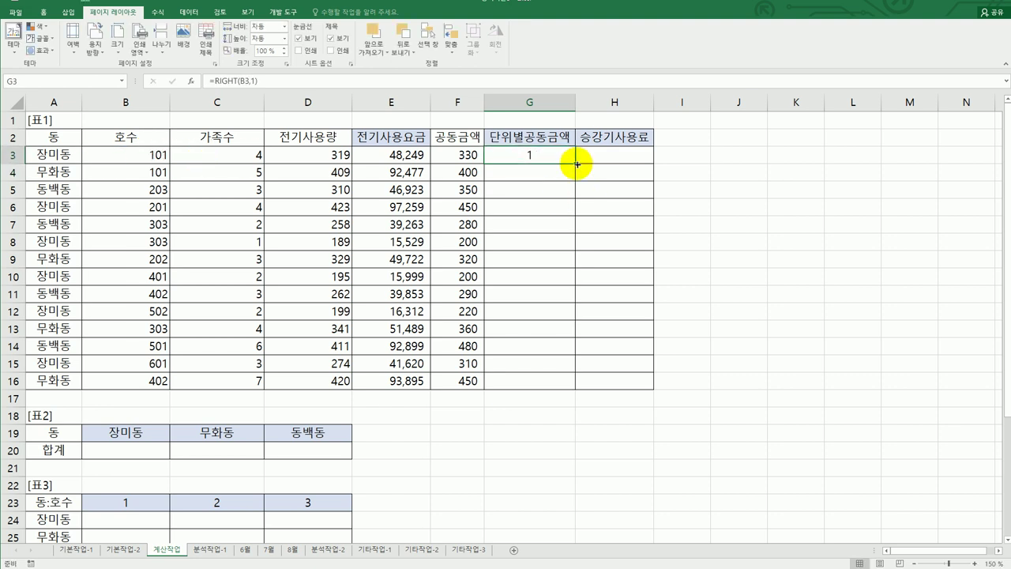
drag(576, 163, 562, 384)
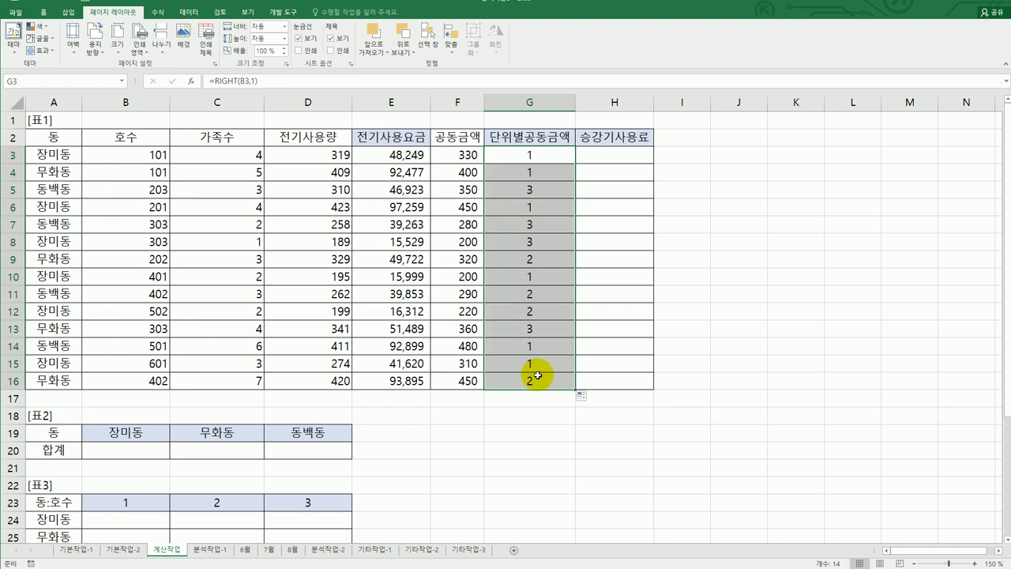
- Wrap the G3 RIGHT formula in CHOOSE with the values 20, 25 and 30, and fill it down to G16
double_click(541, 152)
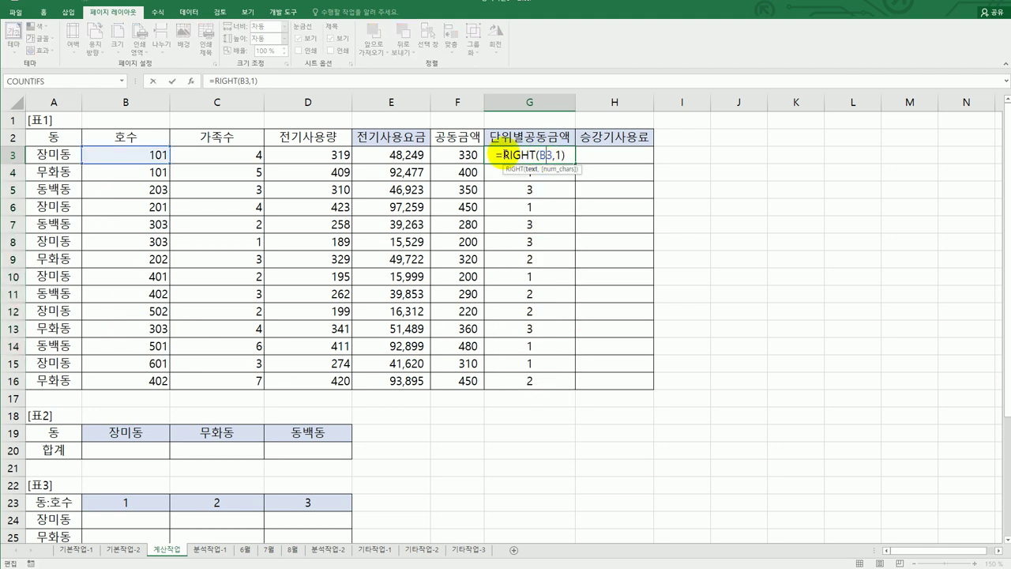
click(504, 154)
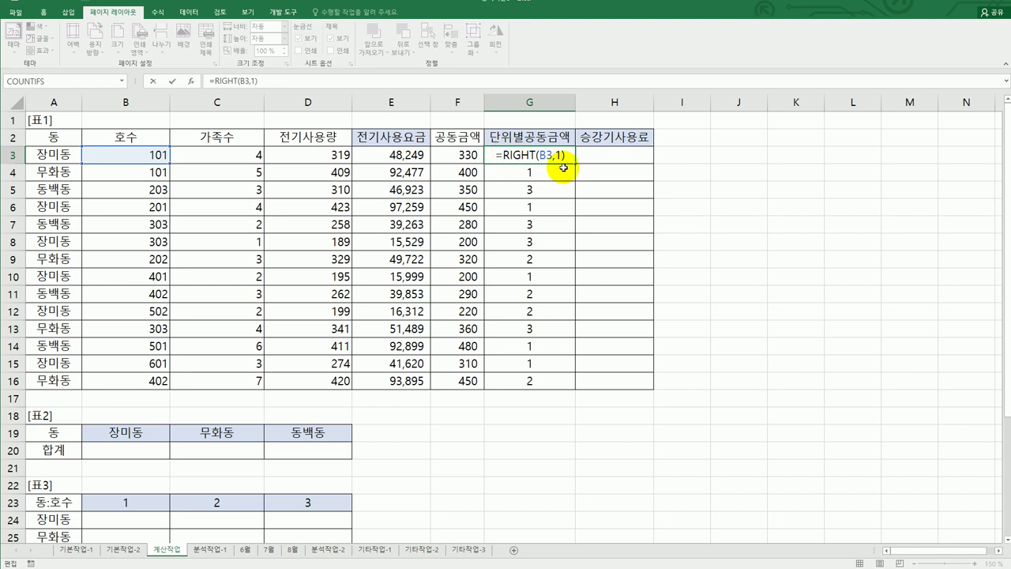
text(choo)
key(Tab)
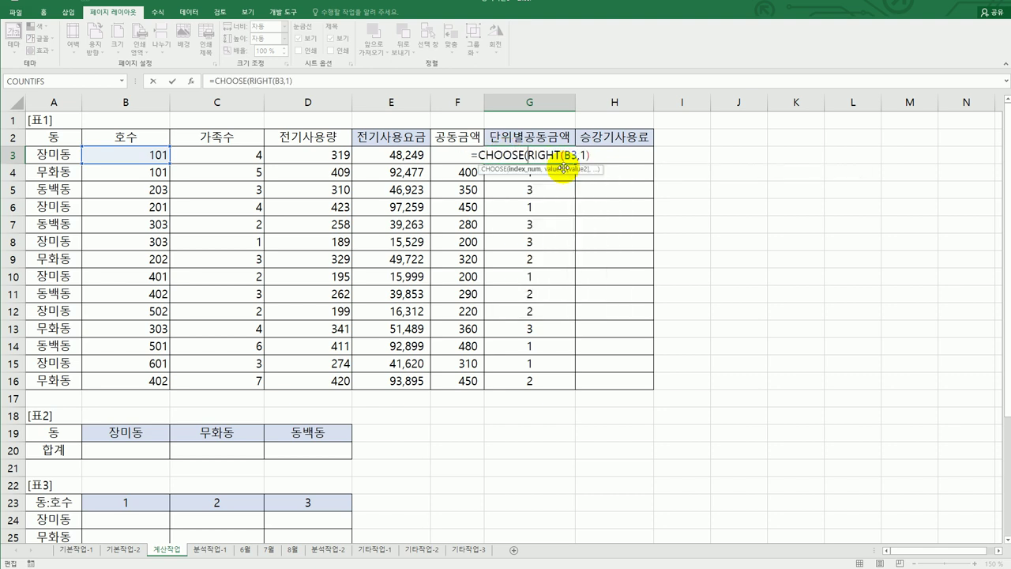
text(,)
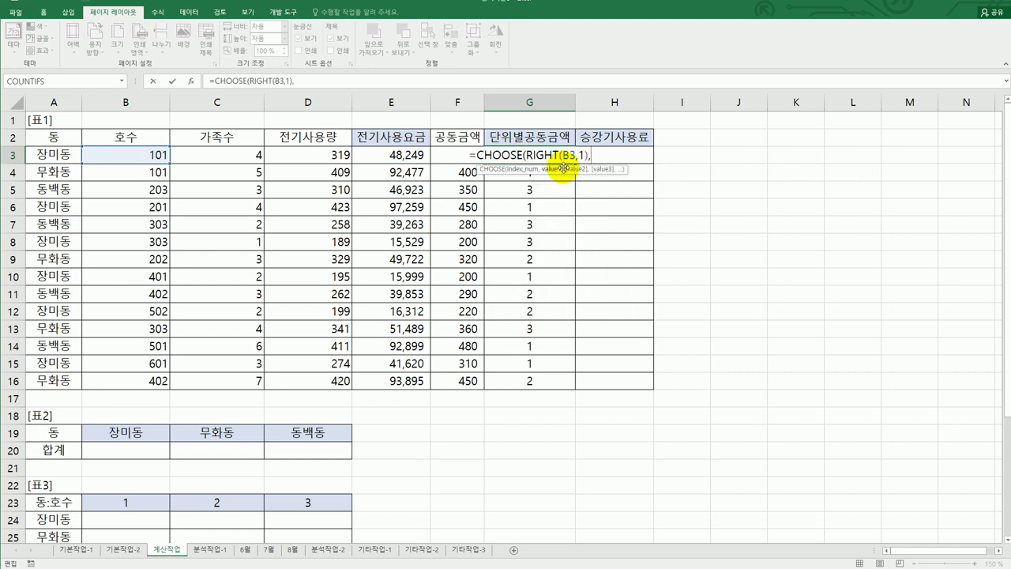
text(20)
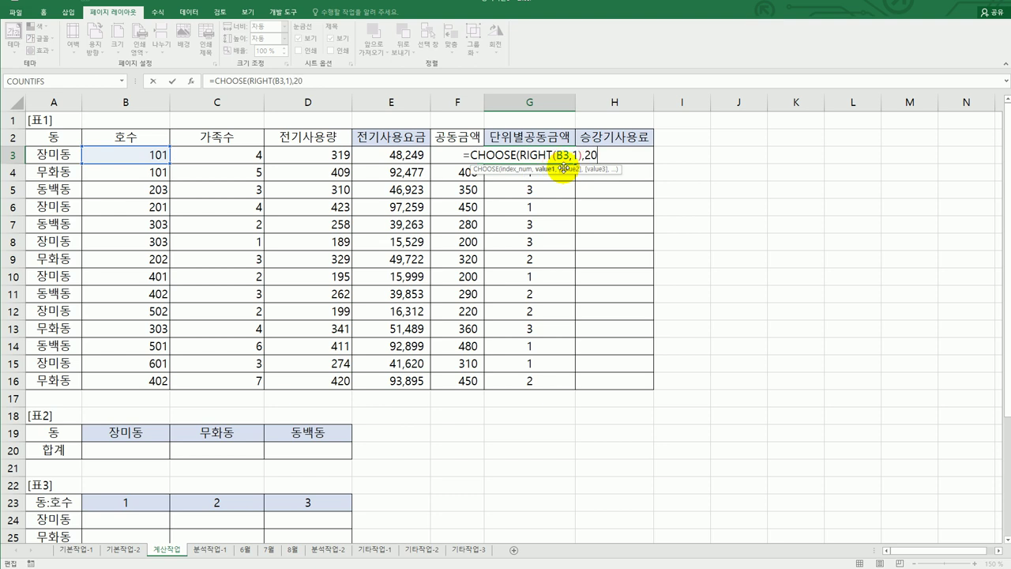
text(,25,30))
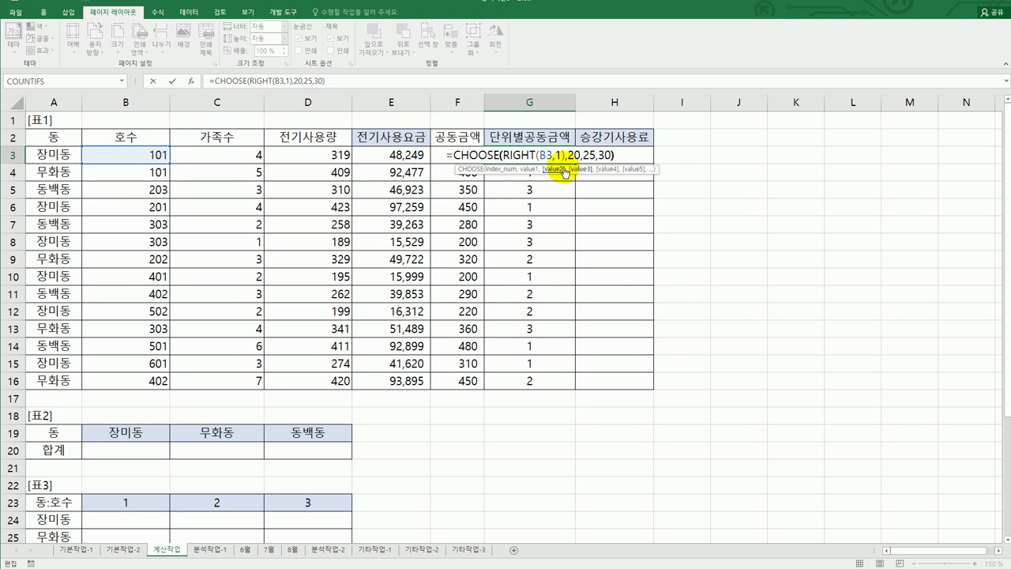
key(Return)
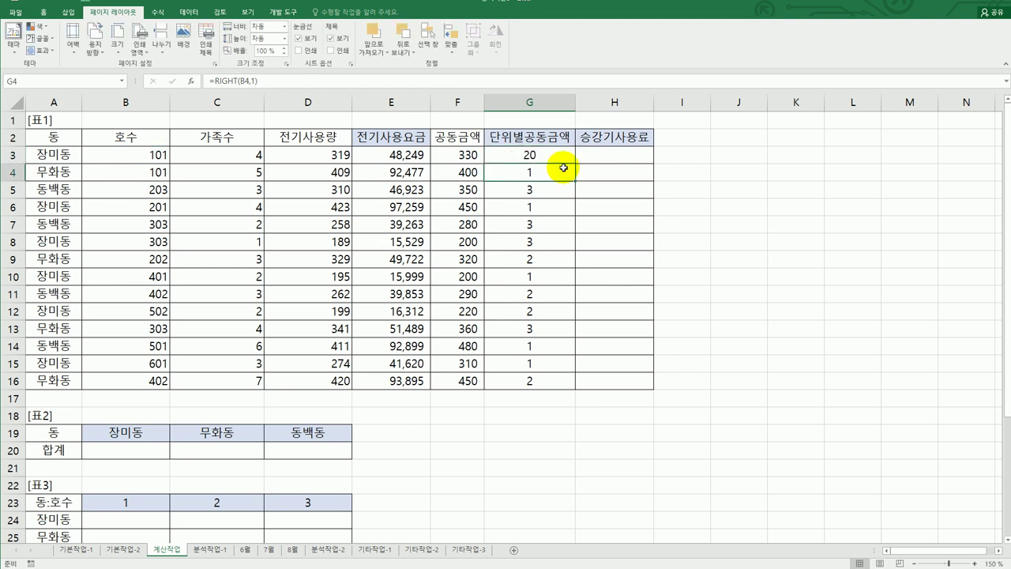
click(559, 153)
drag(575, 163, 562, 382)
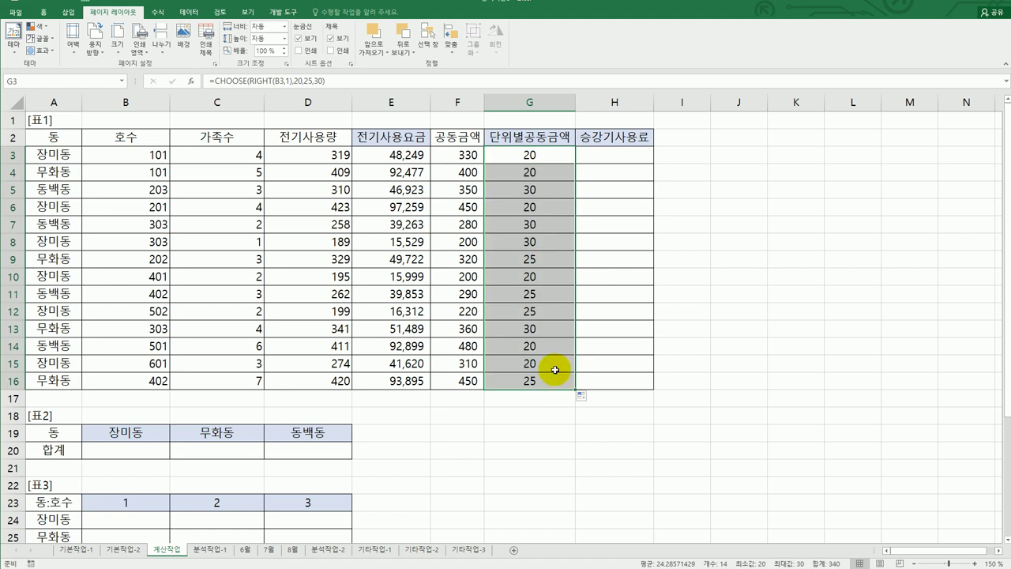
- Nest the G3 CHOOSE expression as the denominator of QUOTIENT, with F3 as the numerator
click(529, 155)
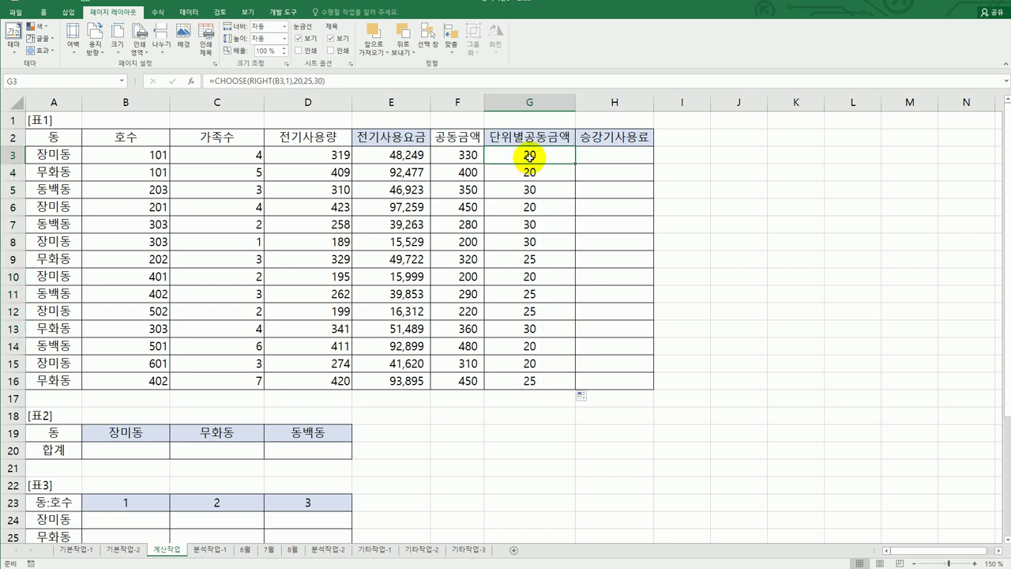
click(493, 142)
click(493, 152)
double_click(493, 153)
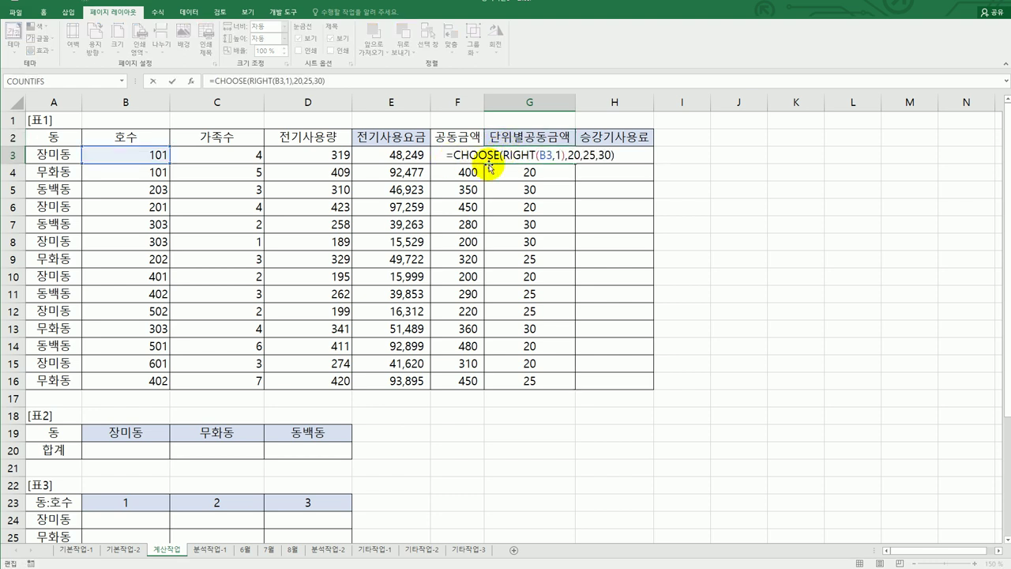
text(qu)
key(Down)
key(Down)
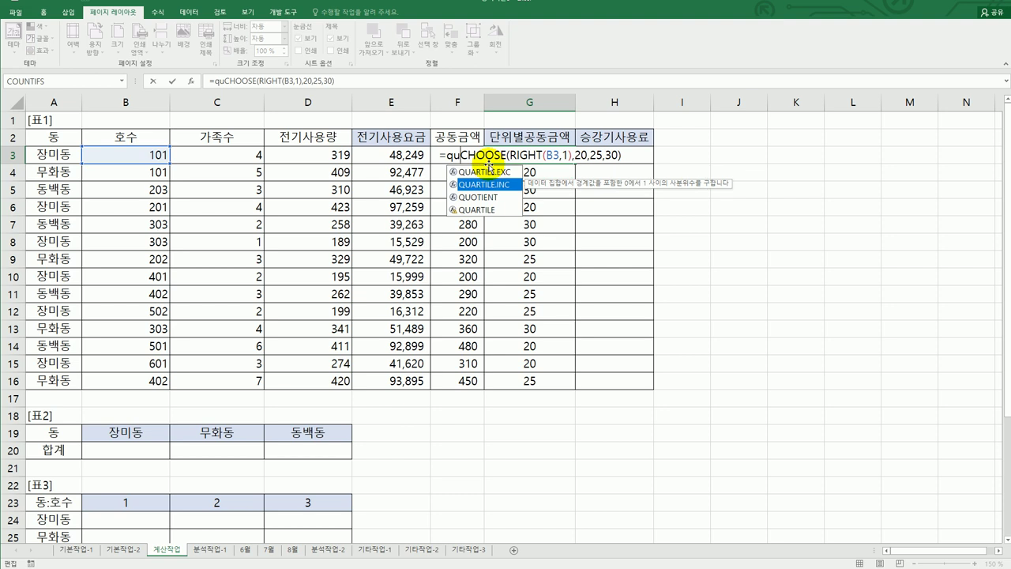
key(Tab)
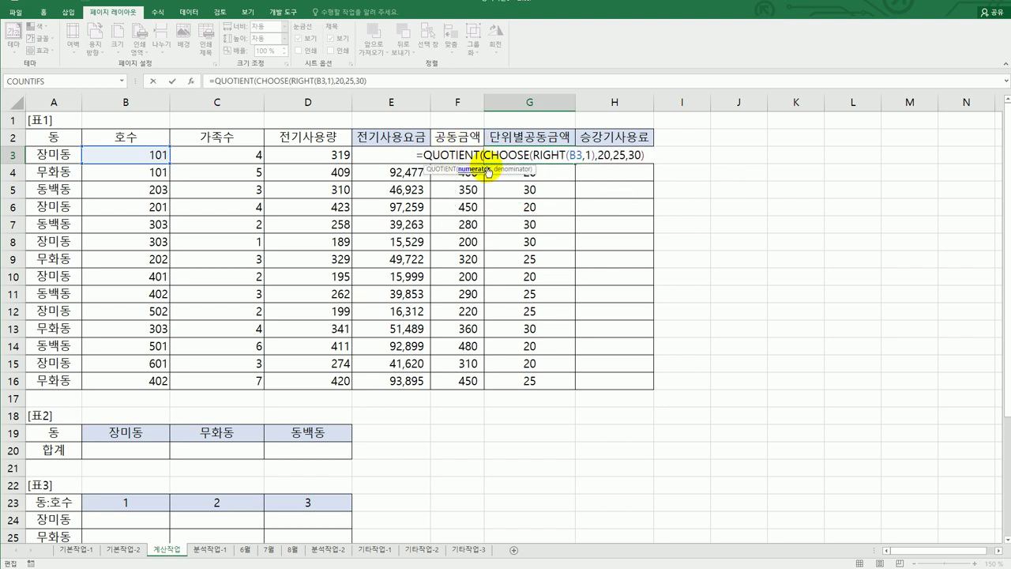
text(f3)
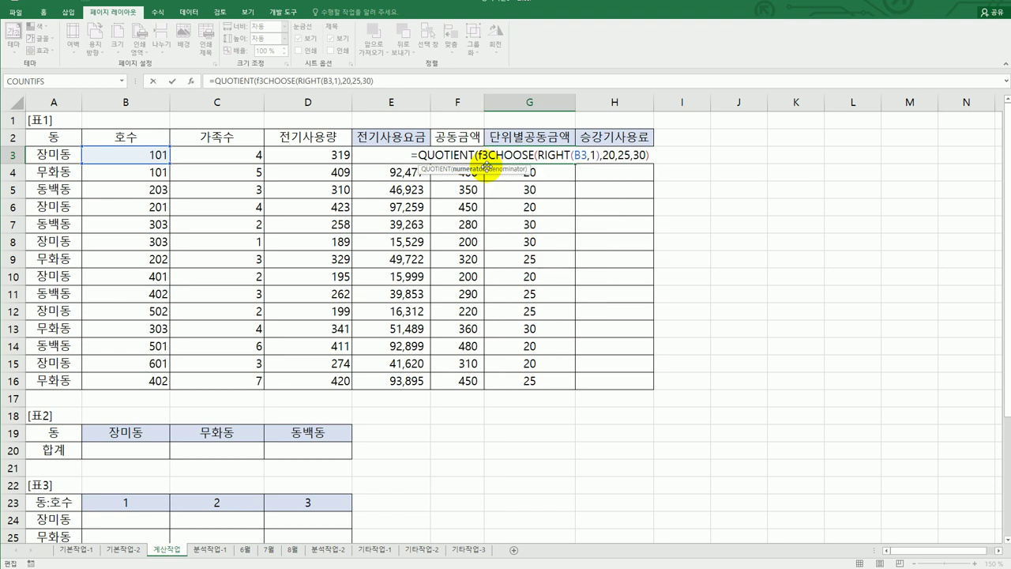
text(,)
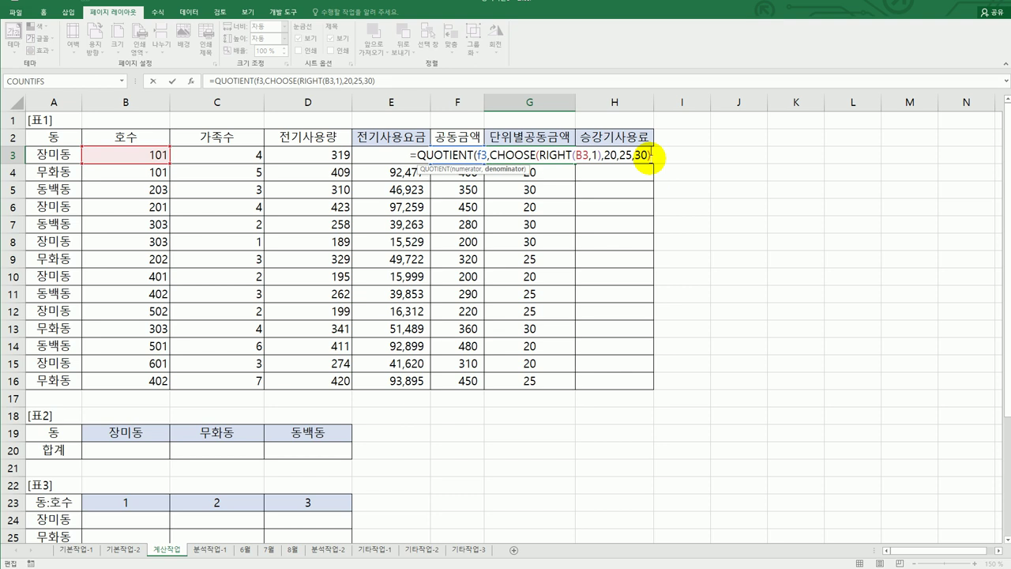
- Close the QUOTIENT formula in G3, append &"원" to it, and fill it down to G16
text())
text(&)
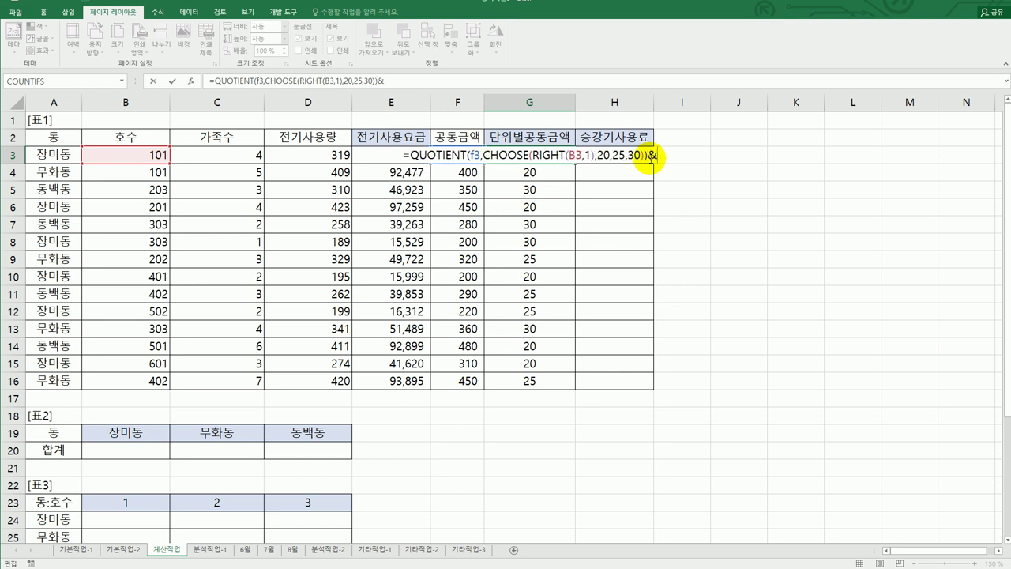
text("원)
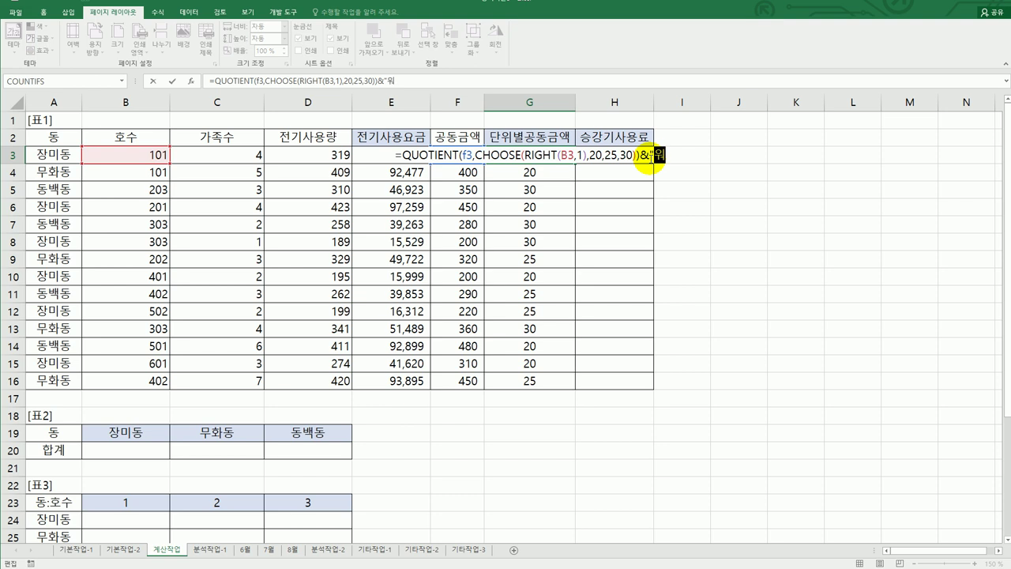
text(")
key(Return)
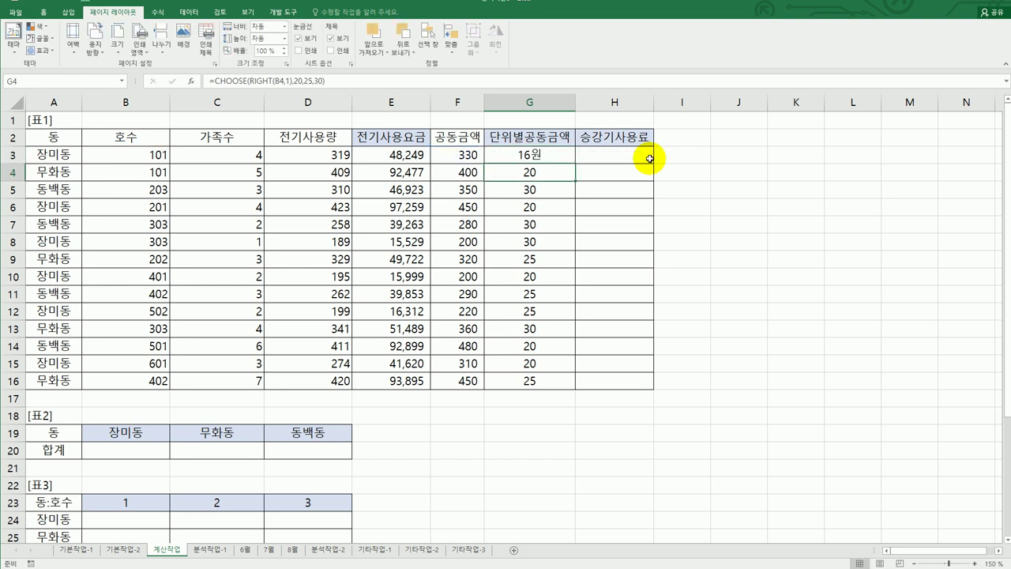
click(541, 153)
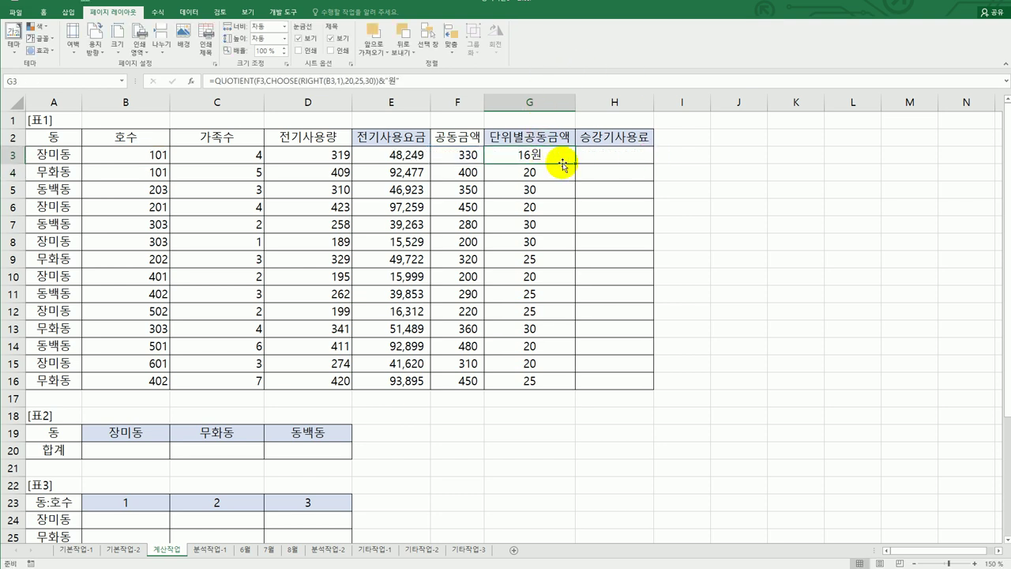
drag(575, 164, 560, 386)
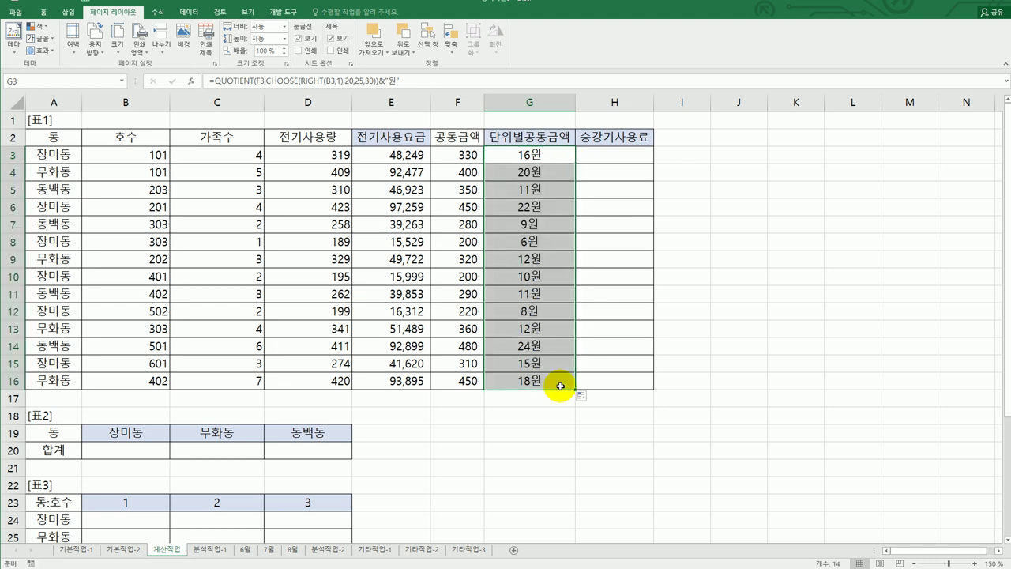
- Review the requirements for the user-defined function fn승강기사용료 in the exam document
key(alt+Tab)
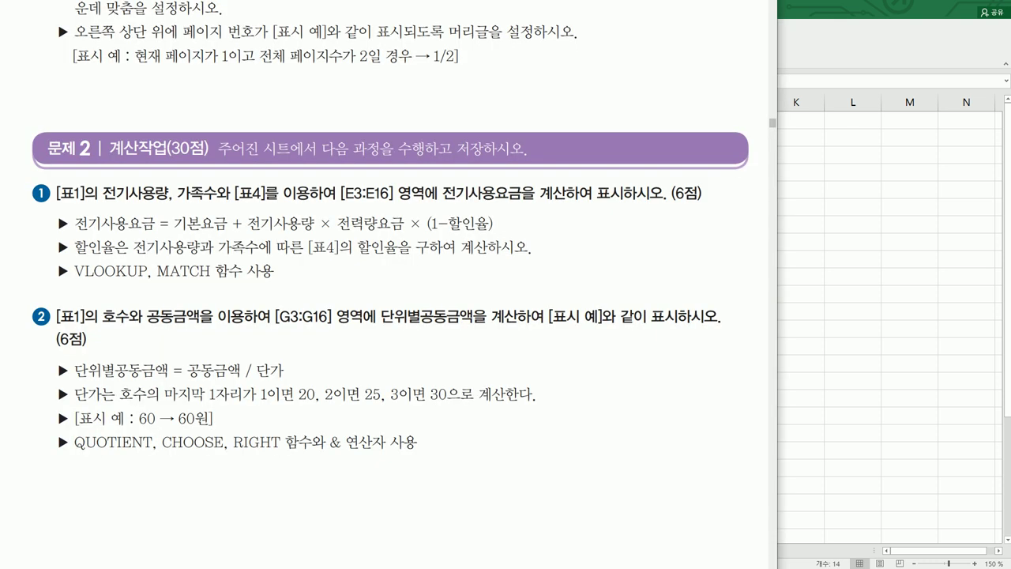
key(Left)
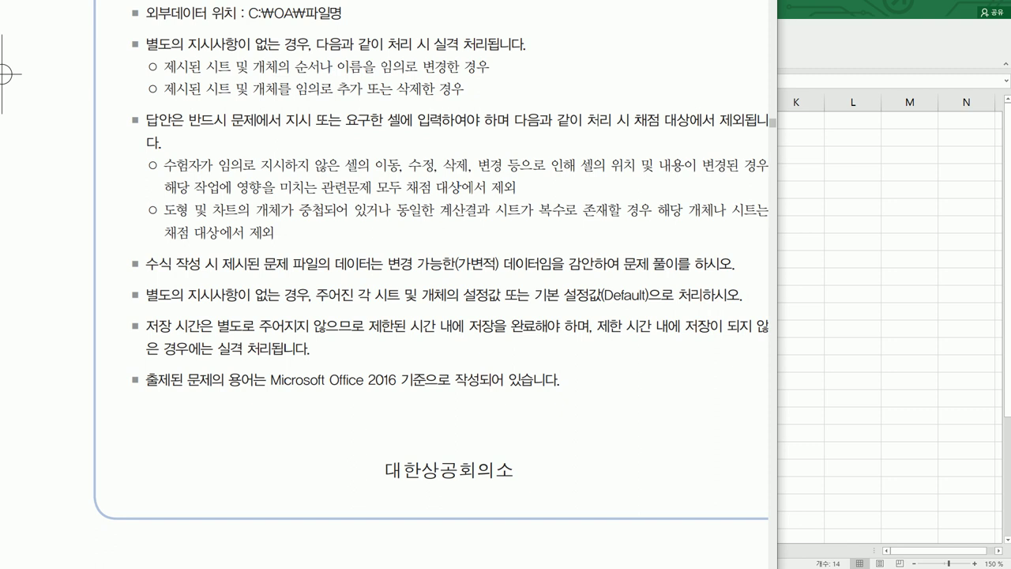
scroll(7, 76, down, 5)
scroll(385, 284, down, 5)
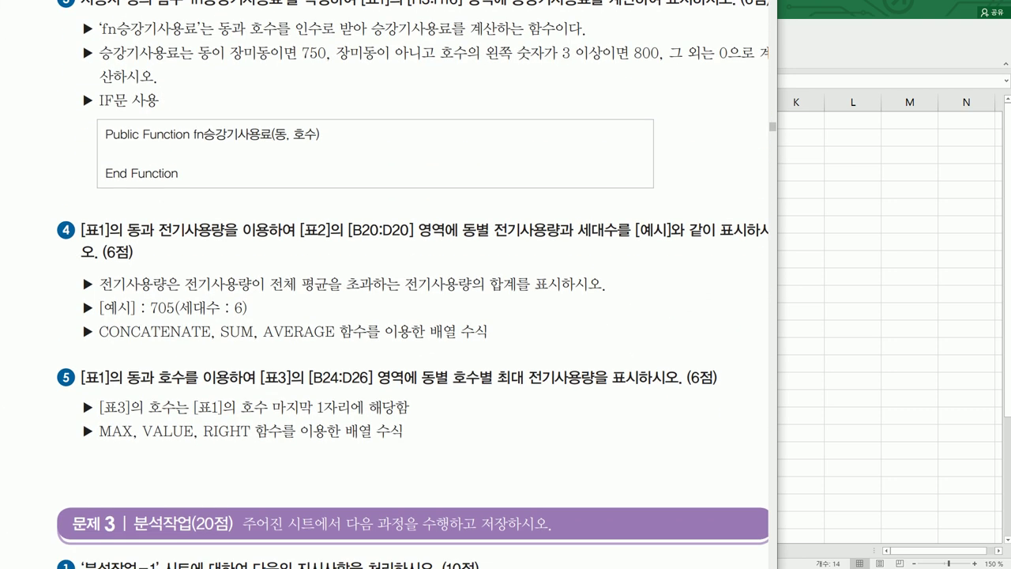
scroll(385, 284, up, 2)
scroll(385, 285, right, 2)
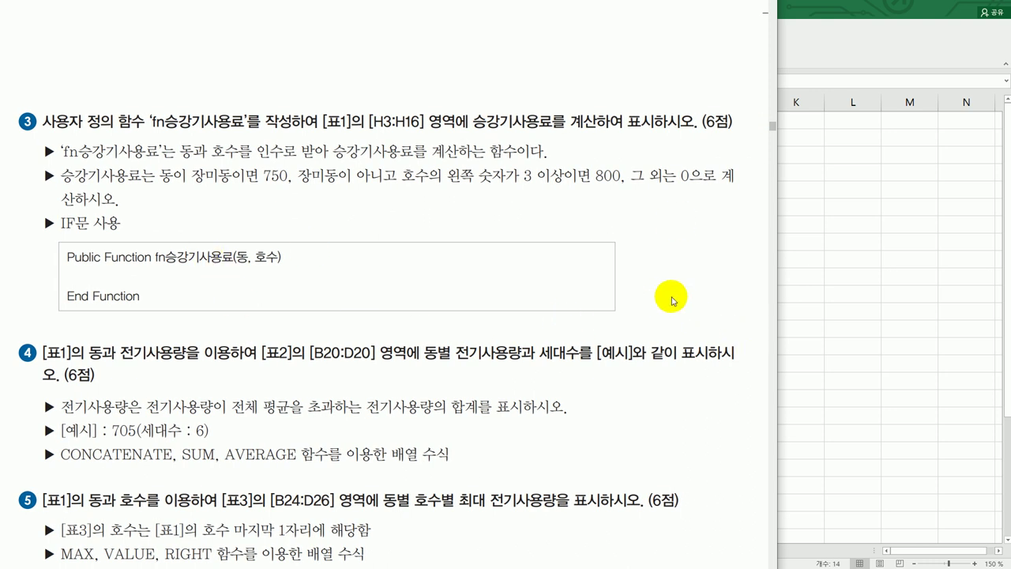
- Return to the workbook, open the Visual Basic editor and insert a new module
click(825, 288)
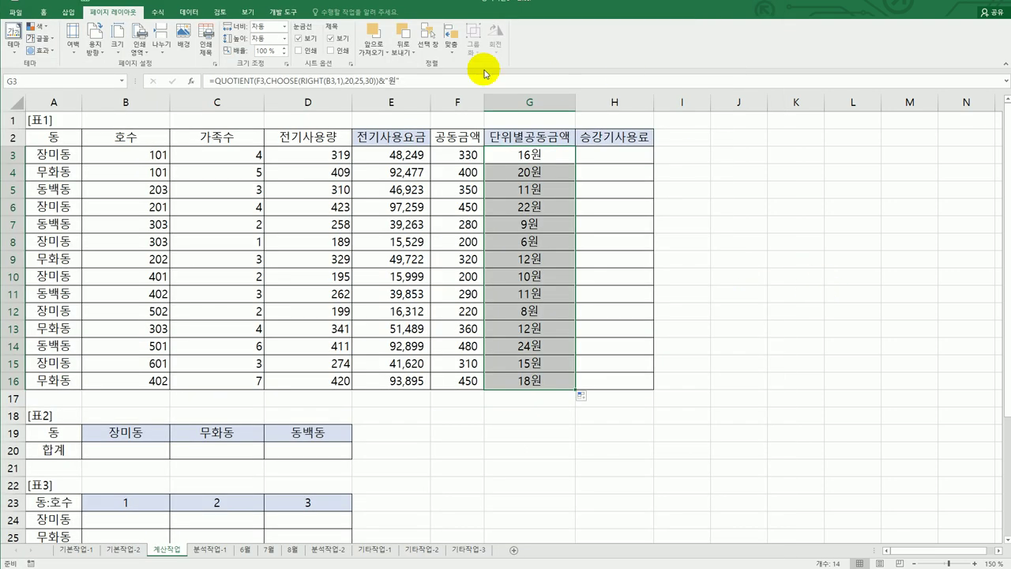
click(286, 18)
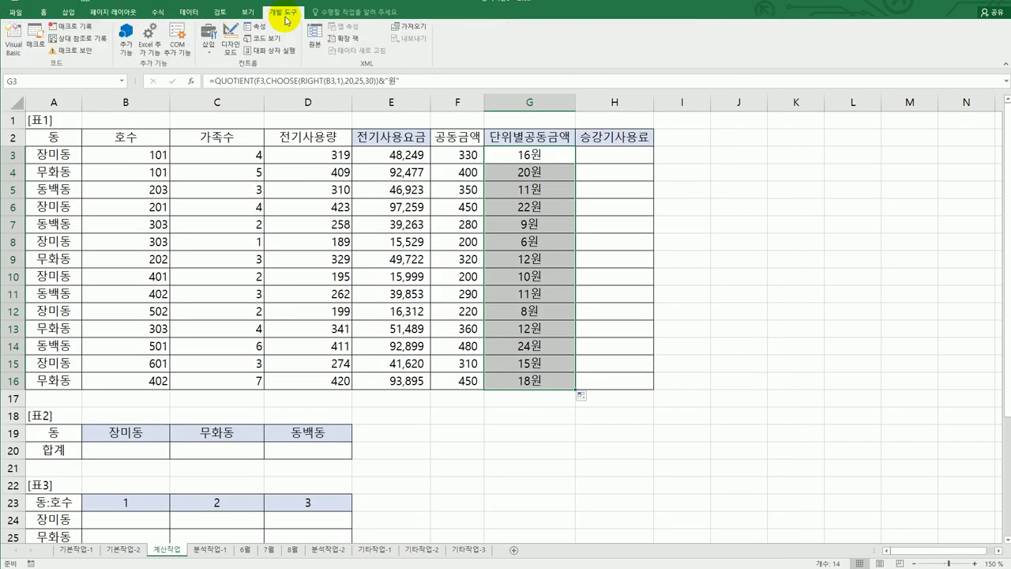
click(15, 46)
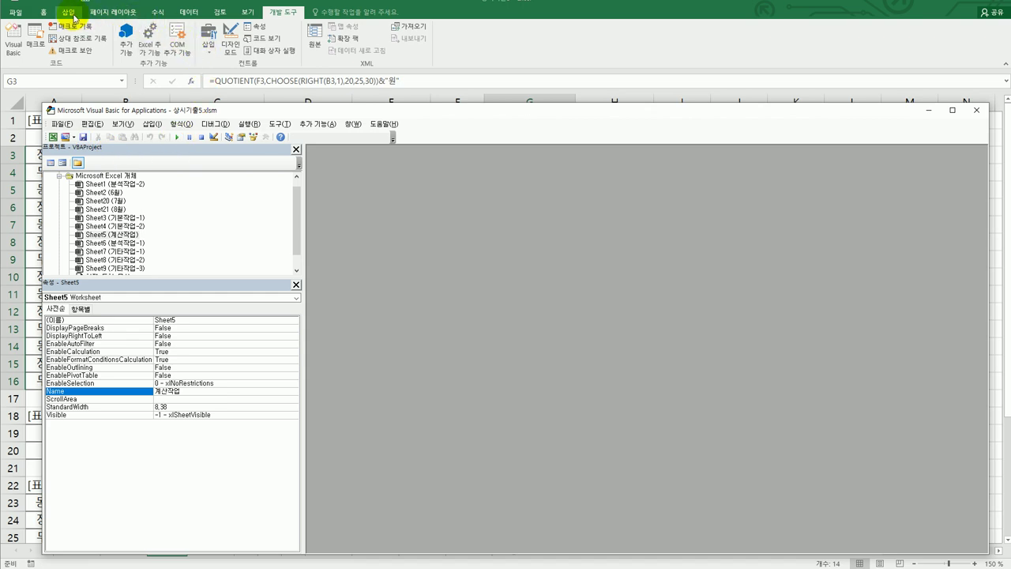
click(151, 125)
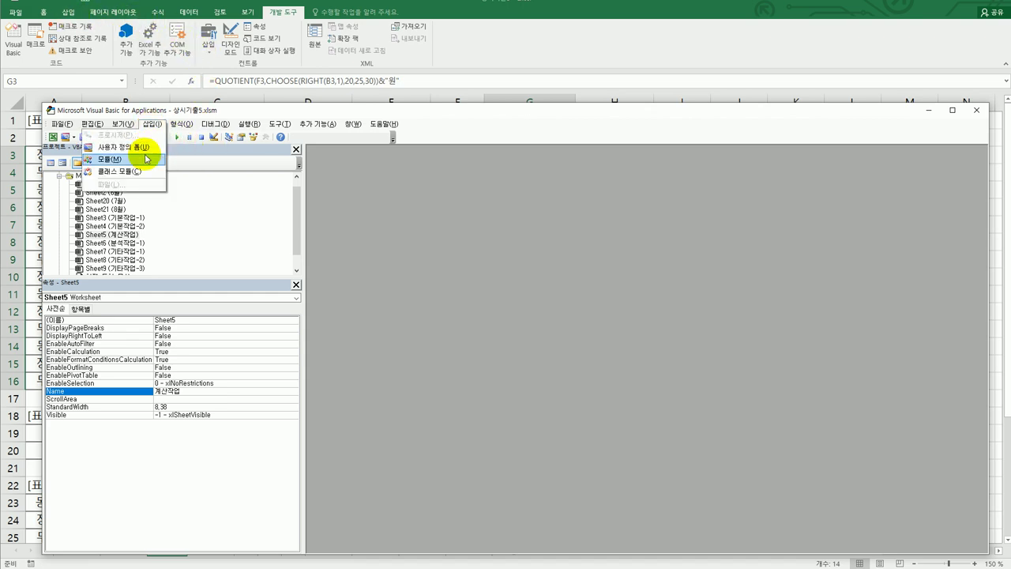
click(138, 158)
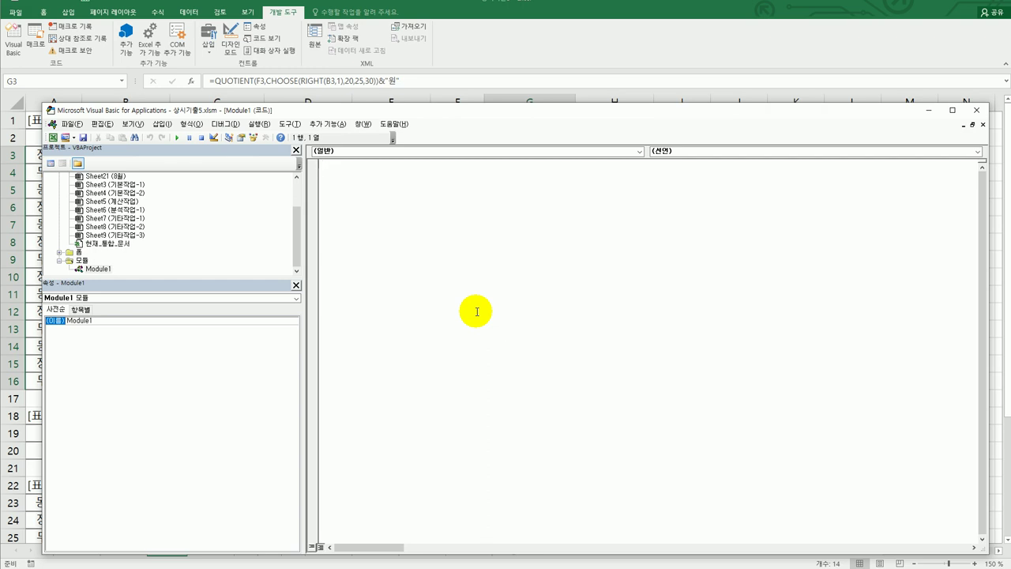
- Declare the public function fn승강기사용료 with the arguments 동 and 호수 in the module
text(public function fn승강기)
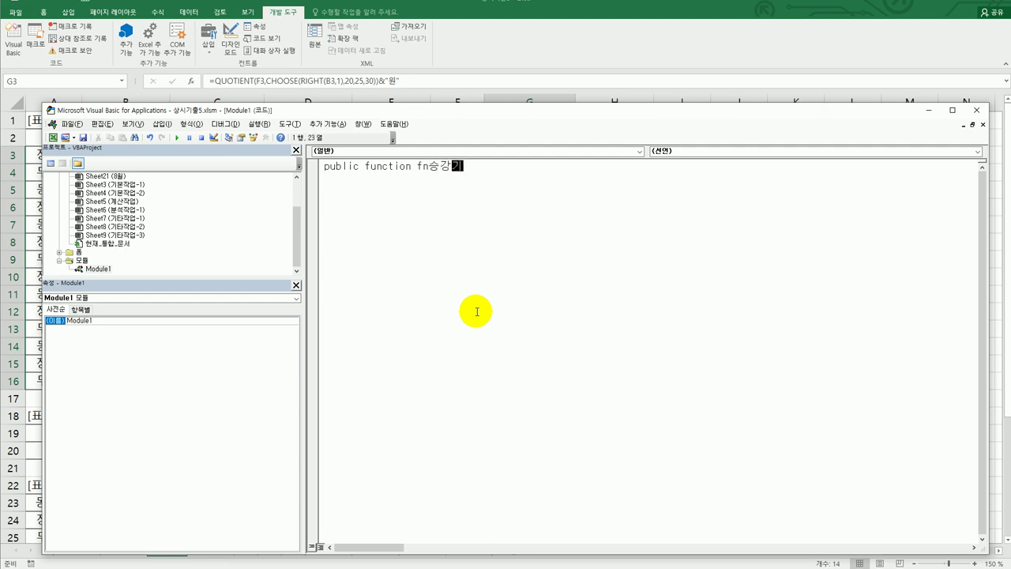
text(상용료()
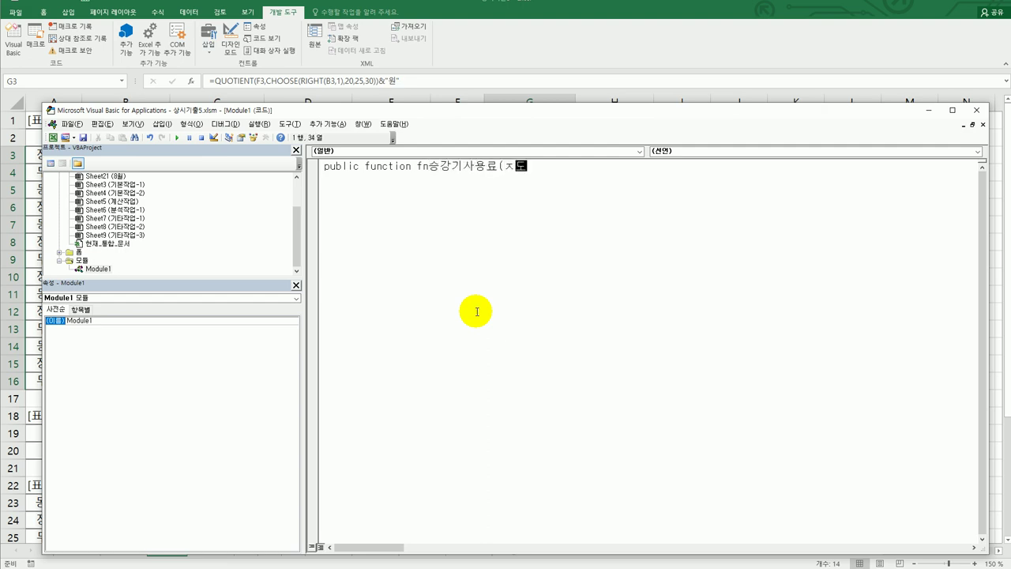
text(동, 호수))
key(Return)
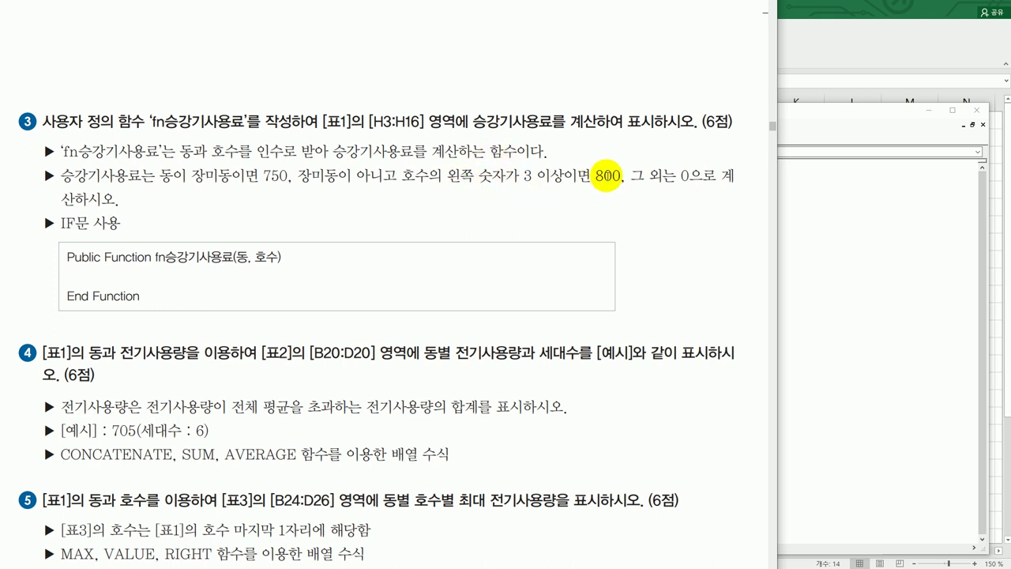
- Add the condition line If 동 = "장미동" Then inside the fn승강기사용료 function
click(899, 309)
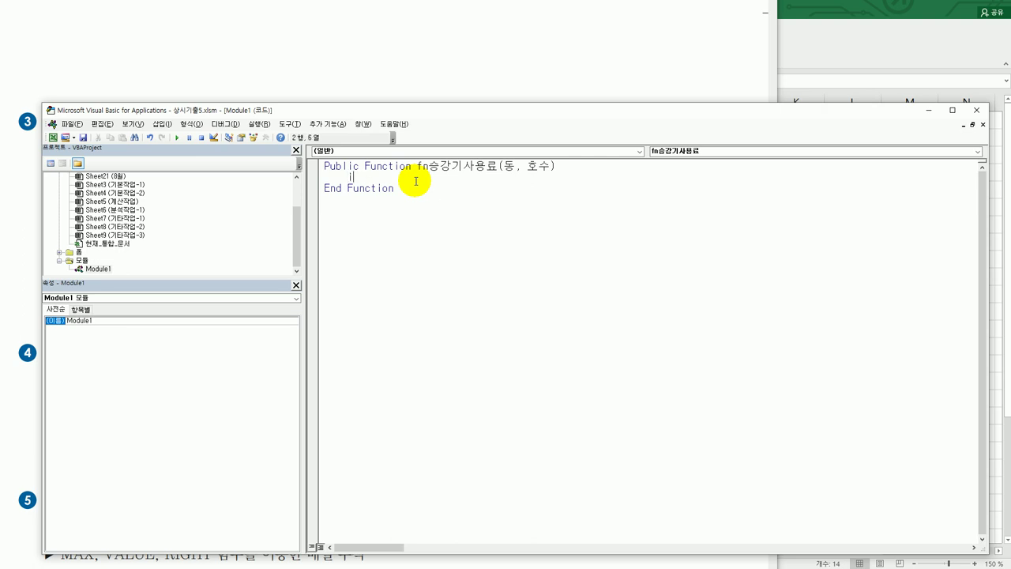
text(동 =)
text( "wkda)
key(BackSpace)
key(BackSpace)
key(BackSpace)
text(장미동" then)
key(Return)
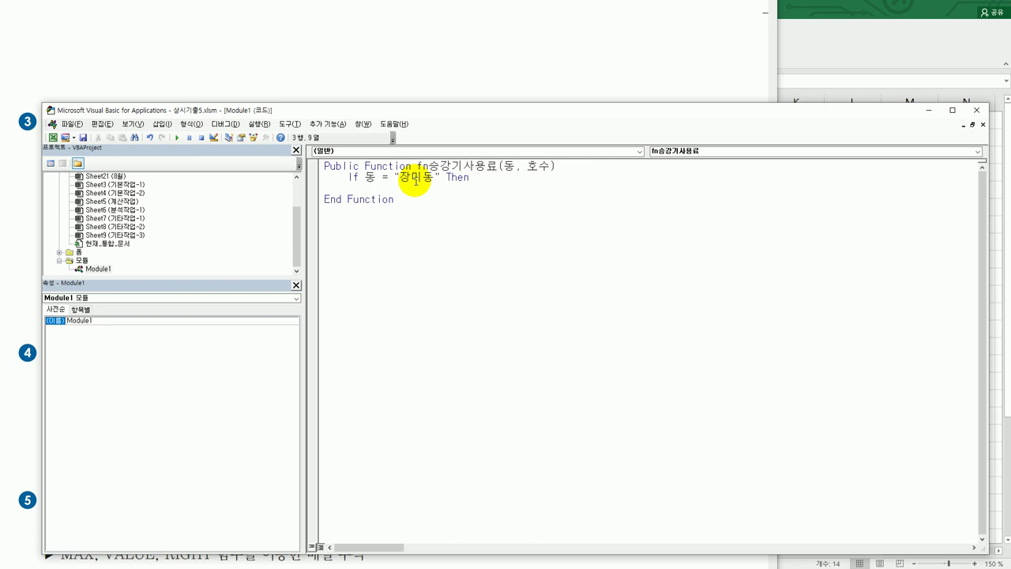
- Assign 750 to fn승강기사용료 in the 장미동 branch
text(fn)
text(강기사용료 = )
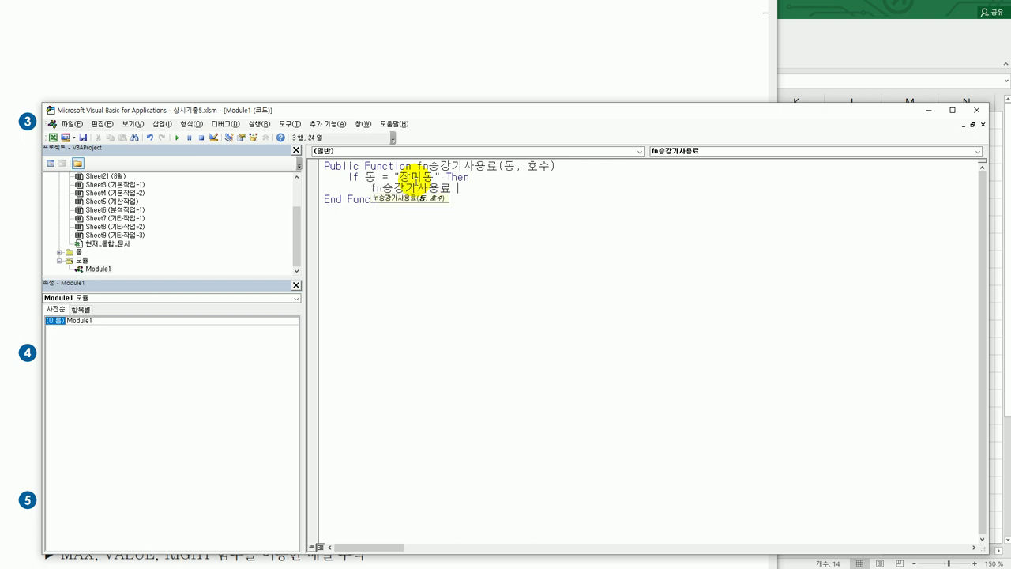
text(750)
key(Return)
- Add the branch line ElseIf Left(호수, 1) >= 3 Then below the 장미동 assignment in fn승강기사용료
key(BackSpace)
key(BackSpace)
key(BackSpace)
text(ElseIf)
key(BackSpace)
key(BackSpace)
key(BackSpace)
key(BackSpace)
key(BackSpace)
key(BackSpace)
key(BackSpace)
text(elseif )
text(ㄷ)
key(BackSpace)
text(ㄷ)
key(BackSpace)
text(left)
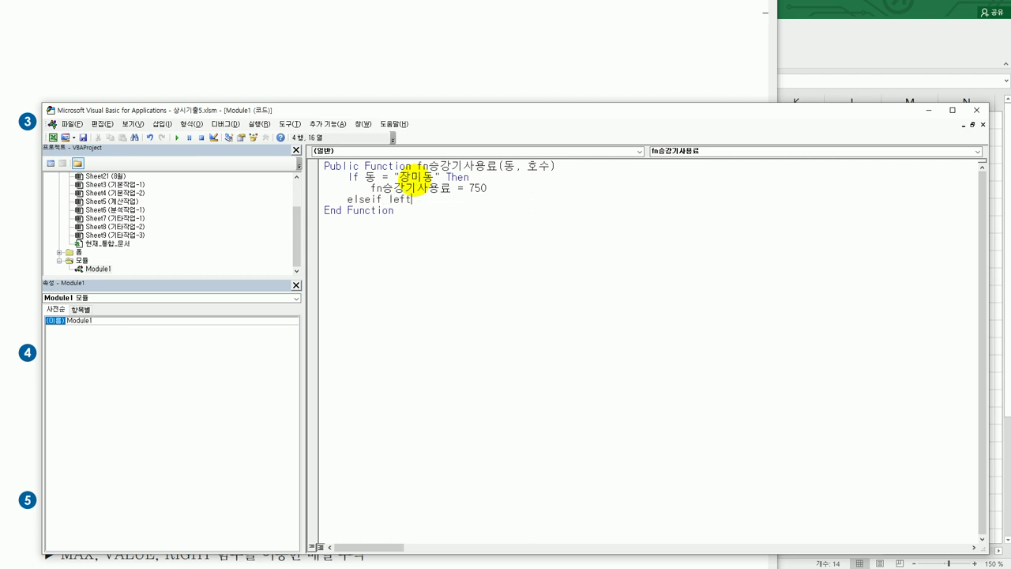
text((호수,1) >=3 then)
key(Return)
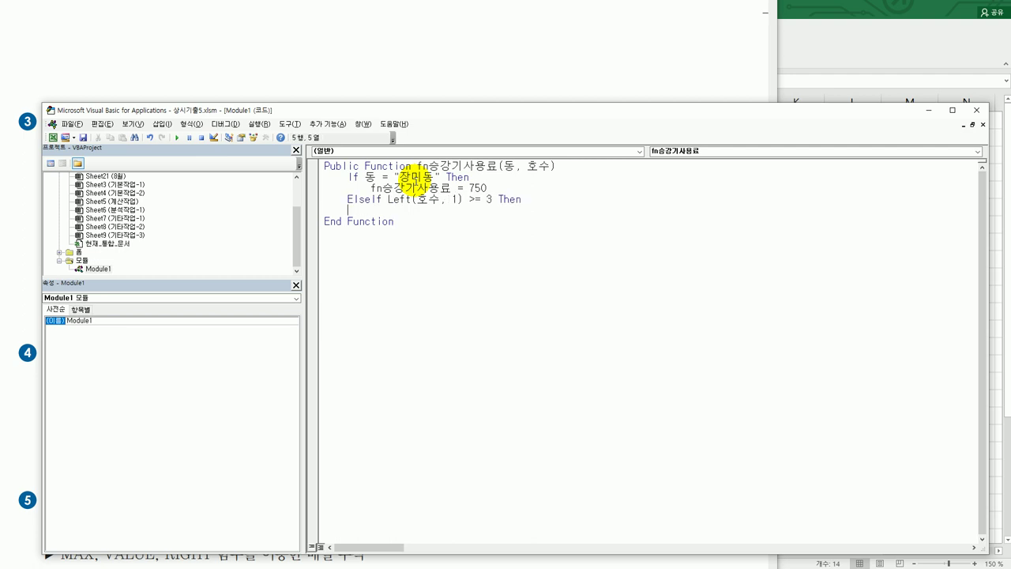
- Assign 800 to fn승강기사용료 in the ElseIf branch
text(fn승가)
text(강기사용료 )
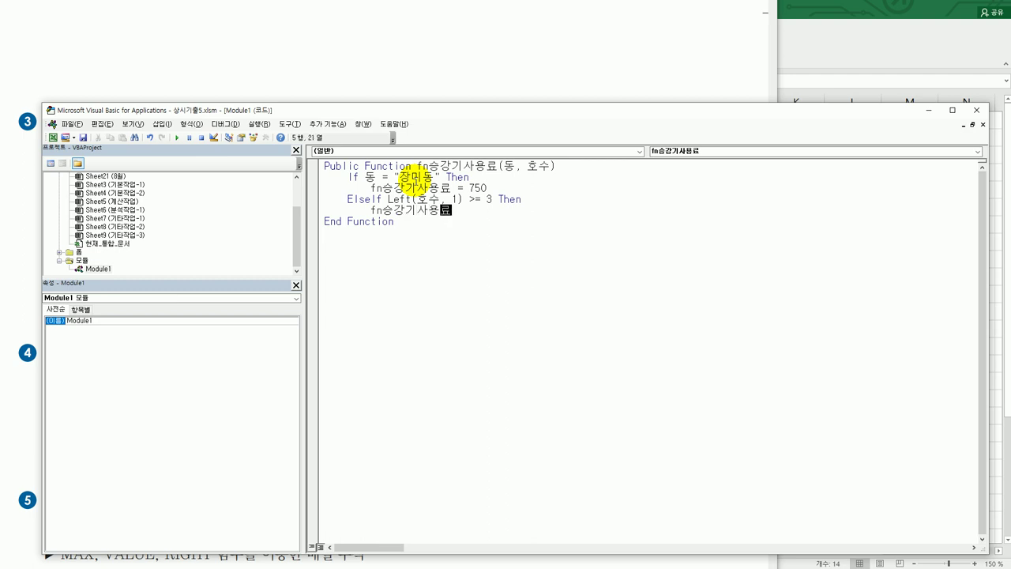
text(= 800)
key(Return)
- Add an Else branch that assigns 0 to fn승강기사용료, reusing the assignment line from the ElseIf branch
key(BackSpace)
text(else)
key(Return)
key(Up)
key(Up)
key(shift+End)
key(ctrl+c)
key(Down)
key(Down)
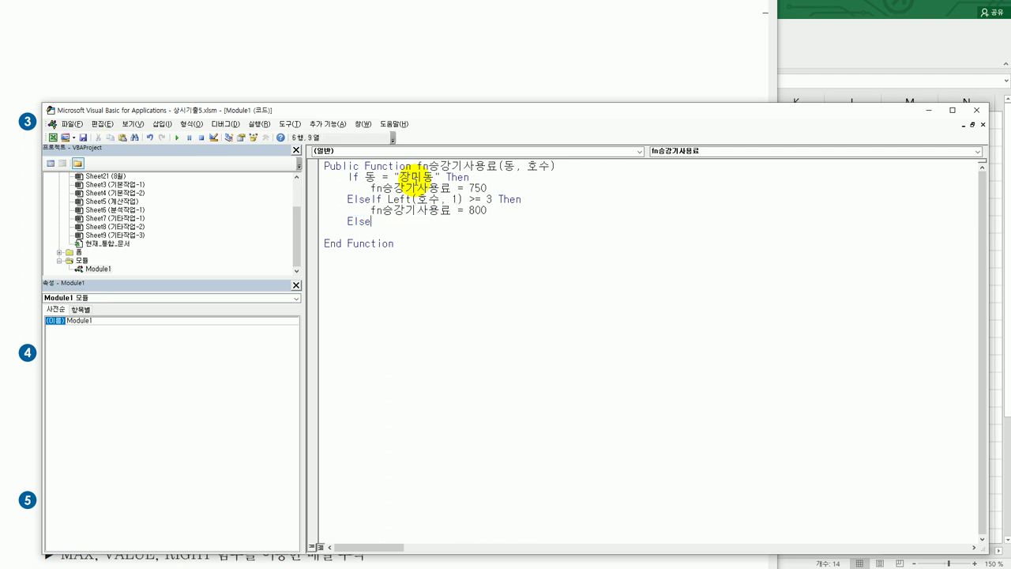
key(ctrl+v)
key(shift+Left)
key(shift+Left)
key(shift+Left)
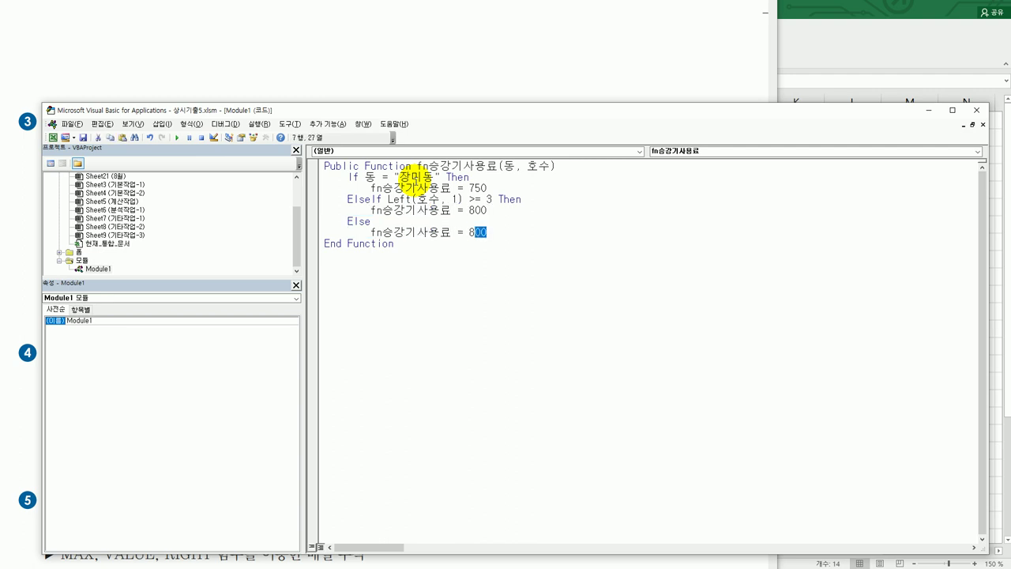
text(0)
key(Return)
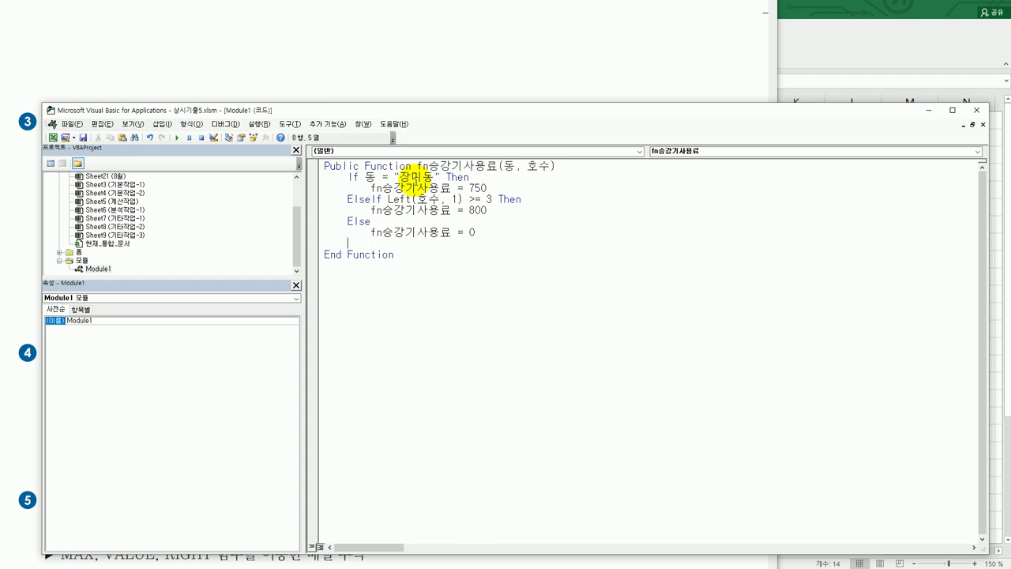
- Close the condition block with End If and put a blank line after it and after the function declaration
text(end if)
key(Return)
key(Up)
key(Up)
key(Up)
key(Up)
key(Up)
key(Up)
key(Up)
key(Up)
key(End)
key(Return)
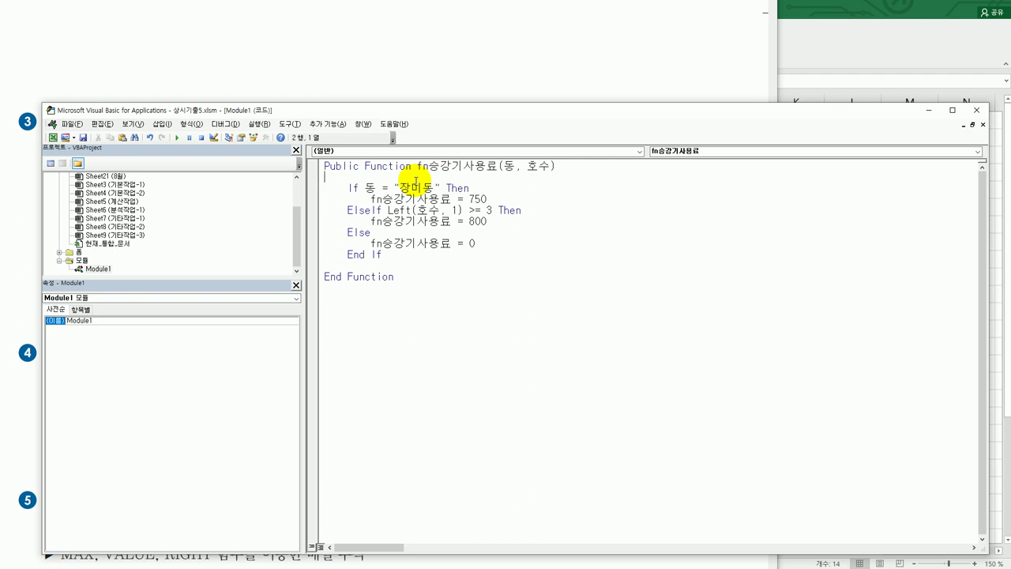
- Close the Visual Basic editor and insert the user-defined function fn승강기사용료 (category 사용자 정의) in cell H3
click(976, 111)
click(630, 158)
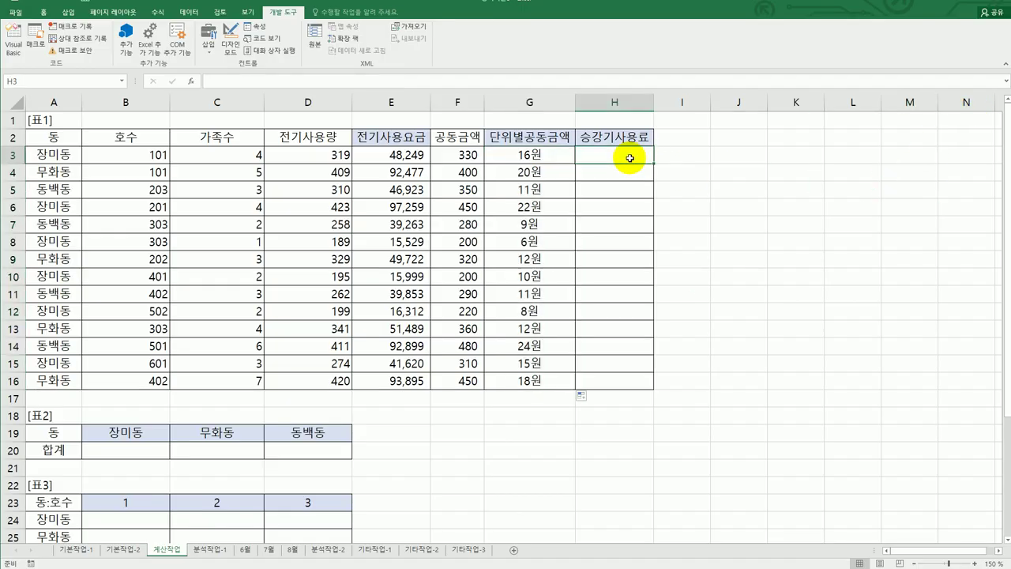
click(191, 85)
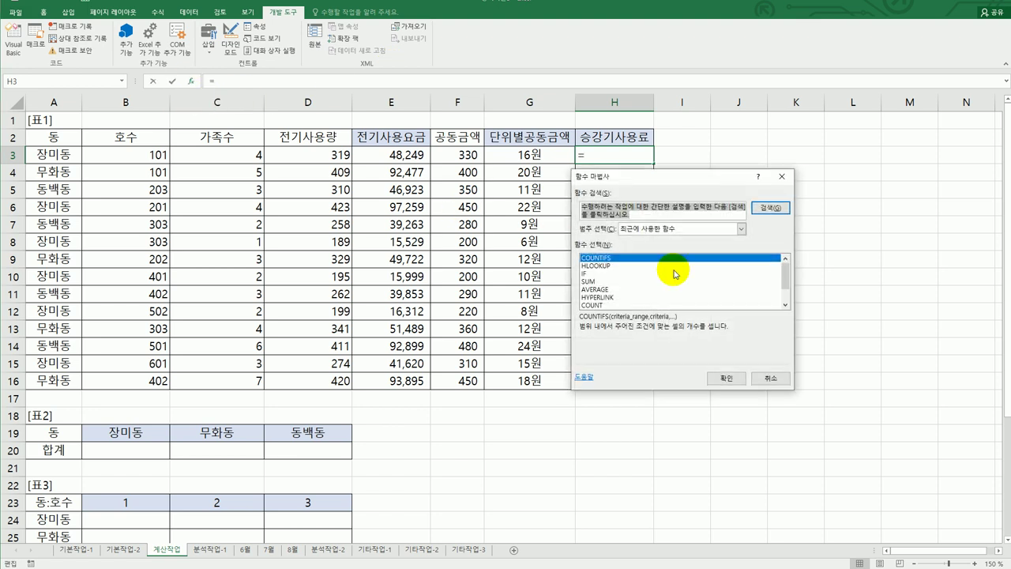
click(742, 228)
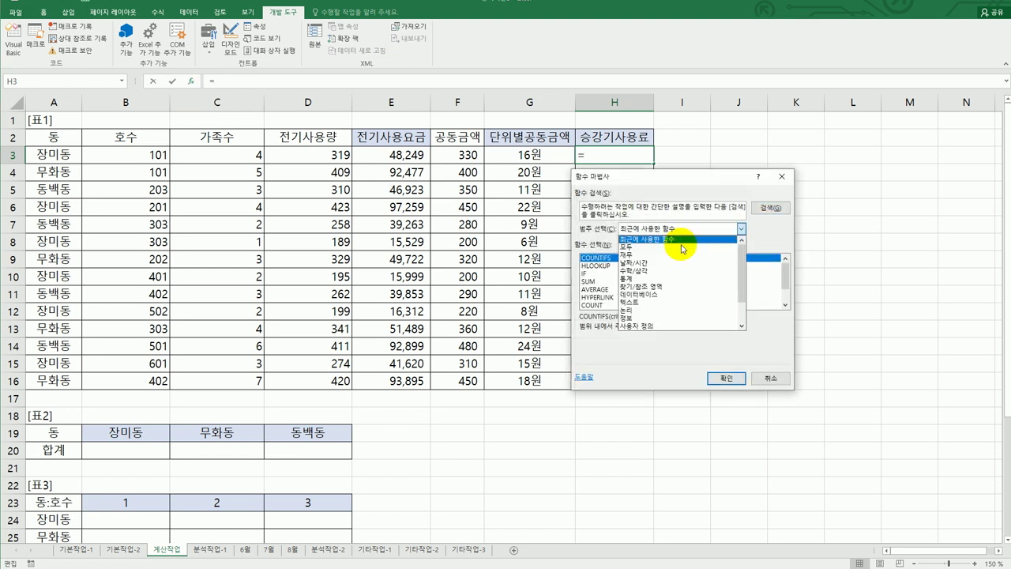
click(678, 324)
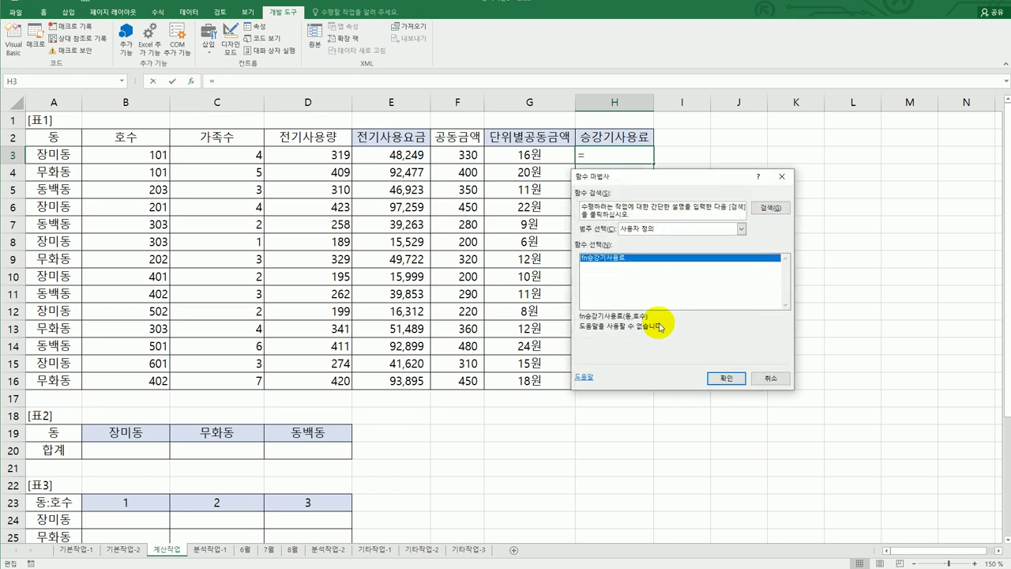
click(722, 376)
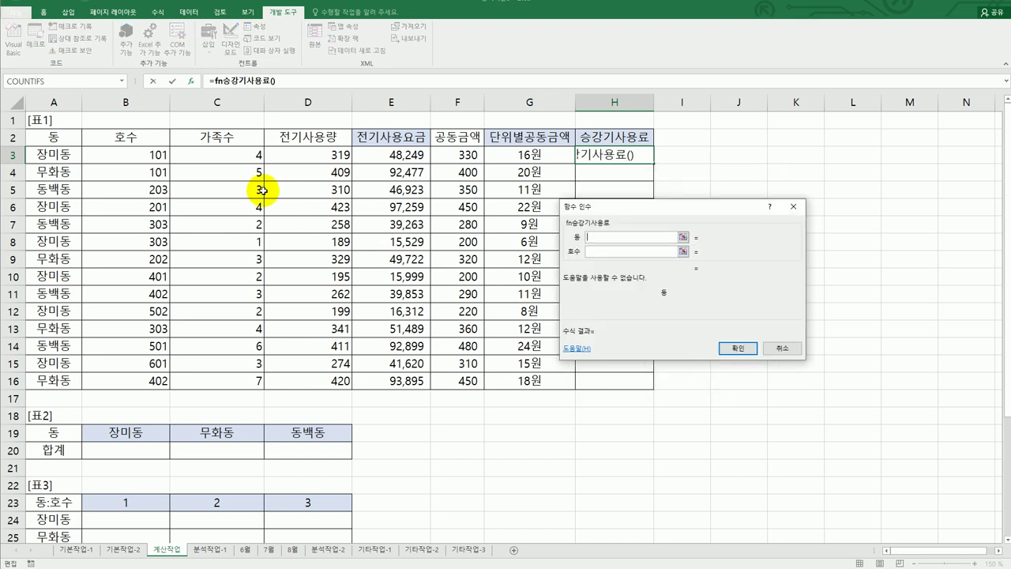
- Set the function's 동 argument to A3 and 호수 to B3, and fill the formula down to H16
click(79, 155)
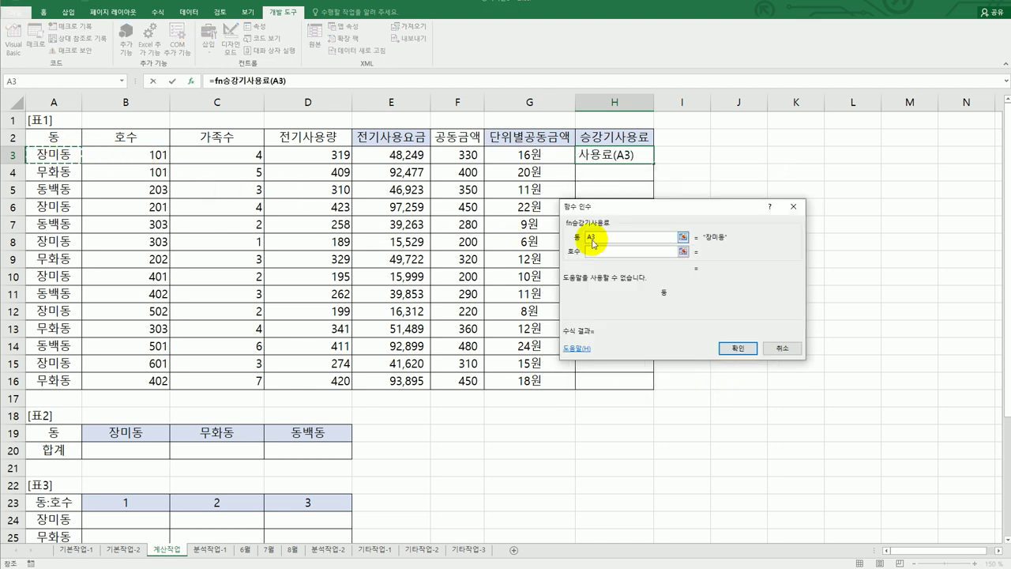
click(602, 252)
click(149, 157)
click(727, 348)
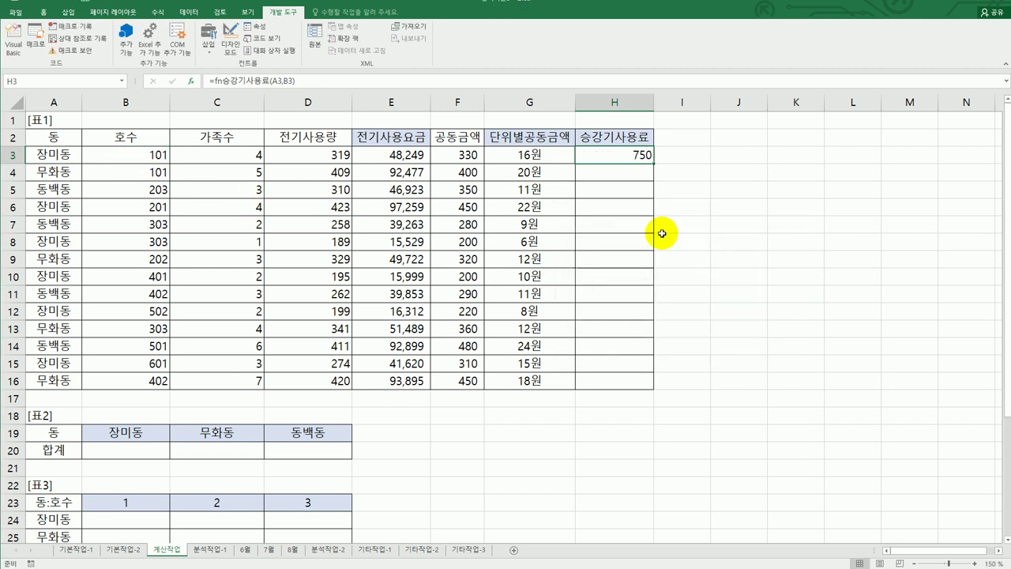
double_click(653, 164)
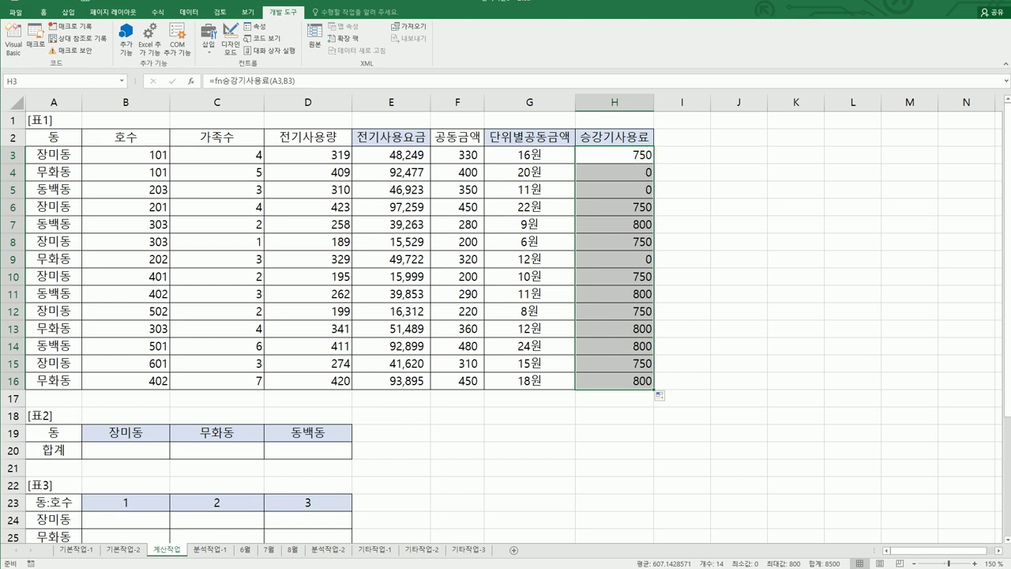
- Consult task 4 in the exam document, and start a SUM formula in cell B20 of 표2 in the workbook
key(alt+Tab)
scroll(402, 388, down, 3)
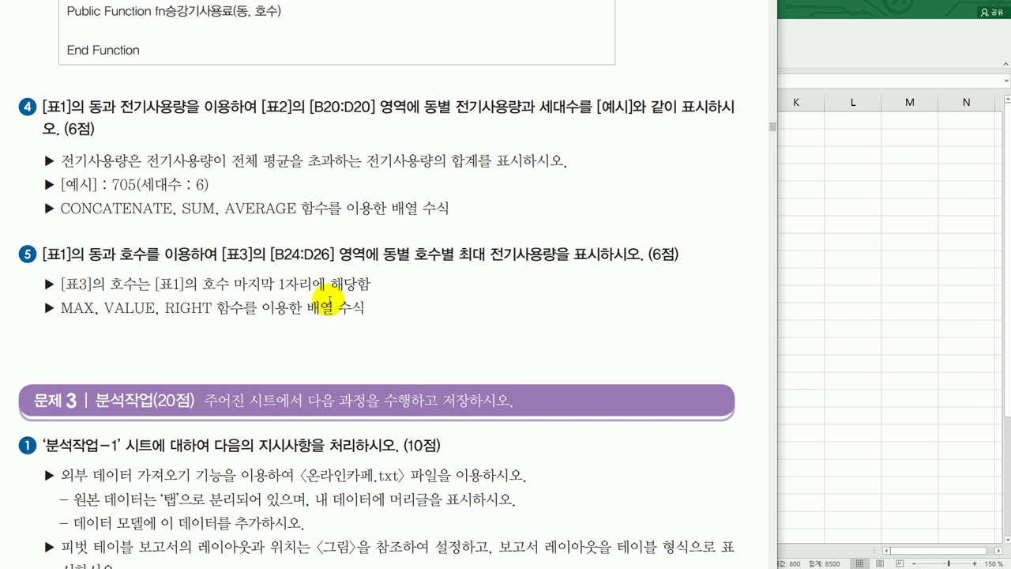
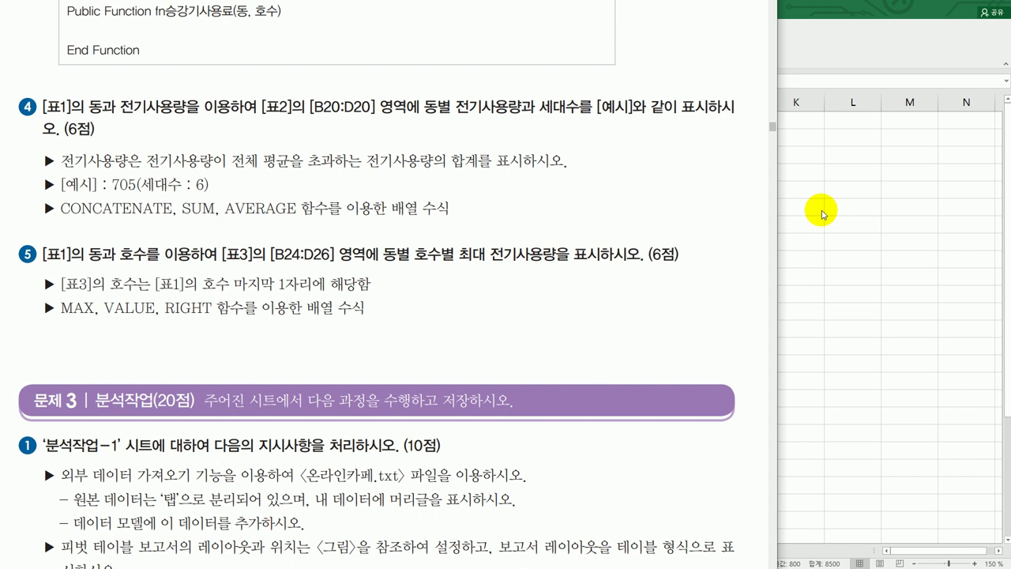
click(821, 213)
scroll(474, 391, down, 2)
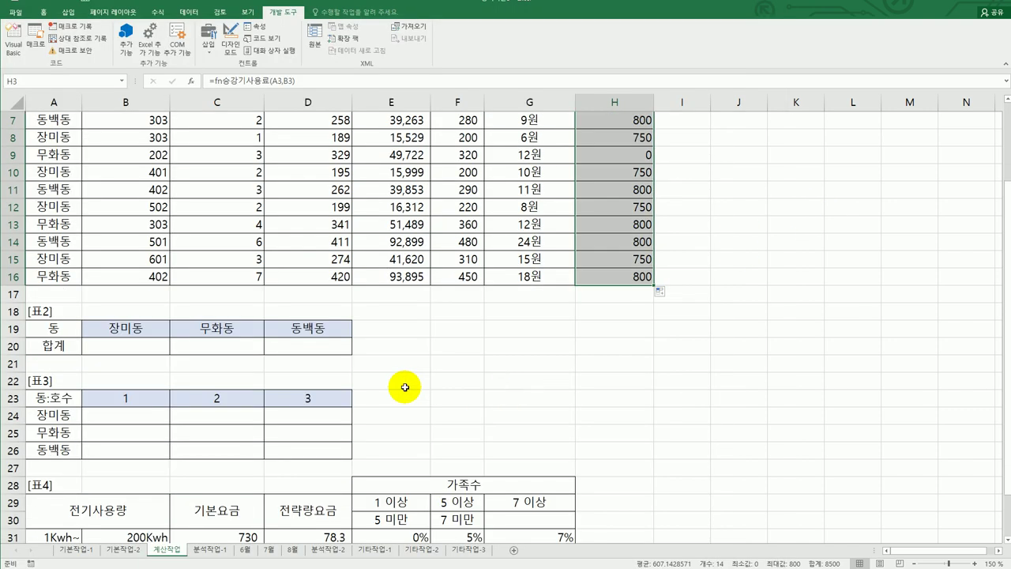
click(140, 349)
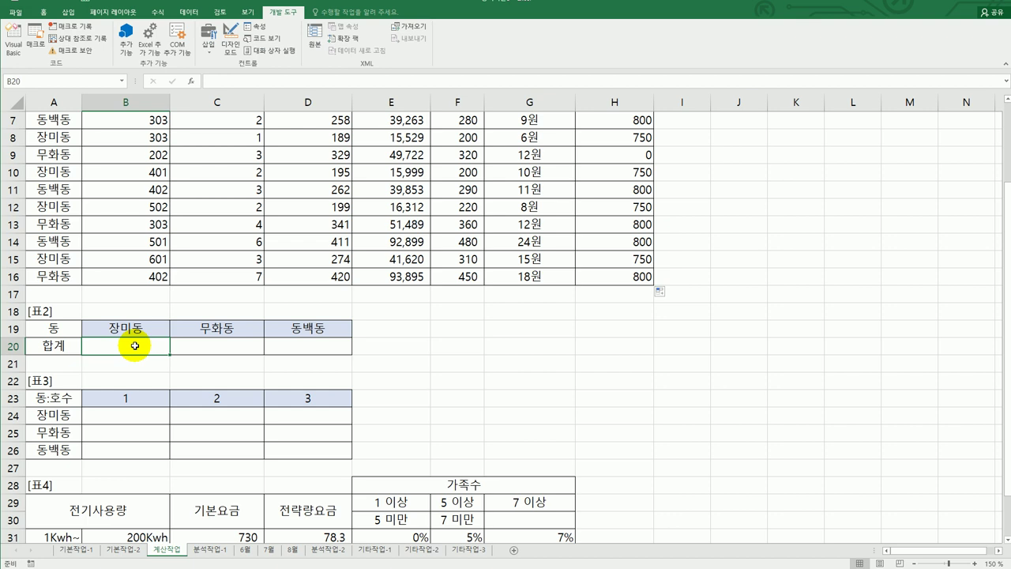
text(=)
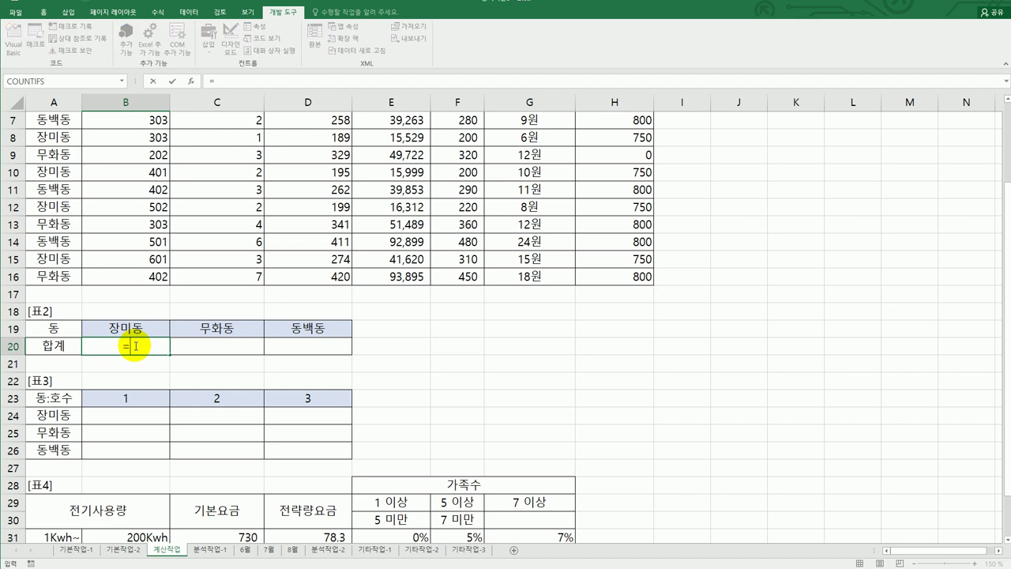
text(sum()
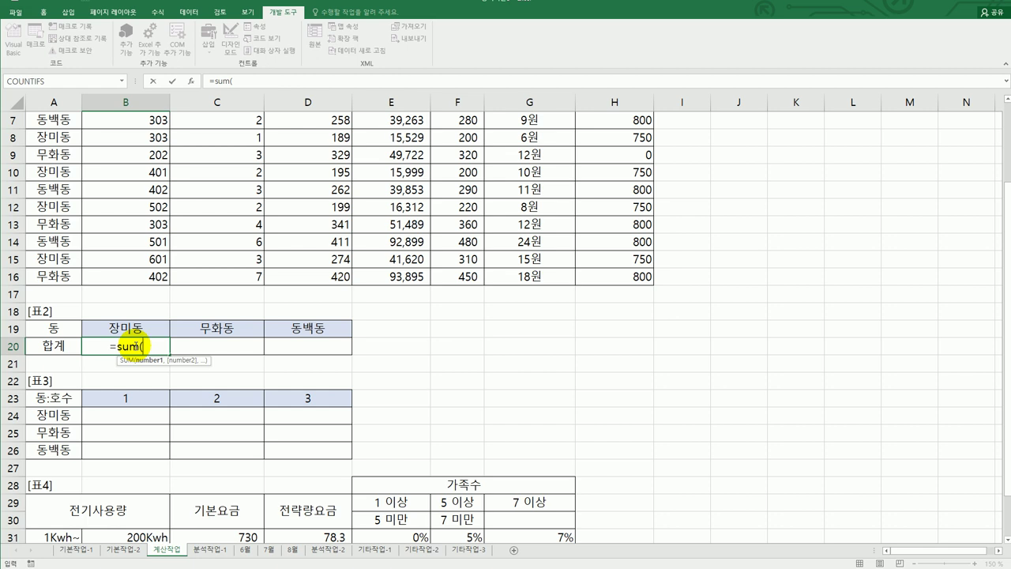
- Add the condition ($A$3:$A$16=B19) inside the SUM formula in B20, with the 동 range as an absolute reference
text(()
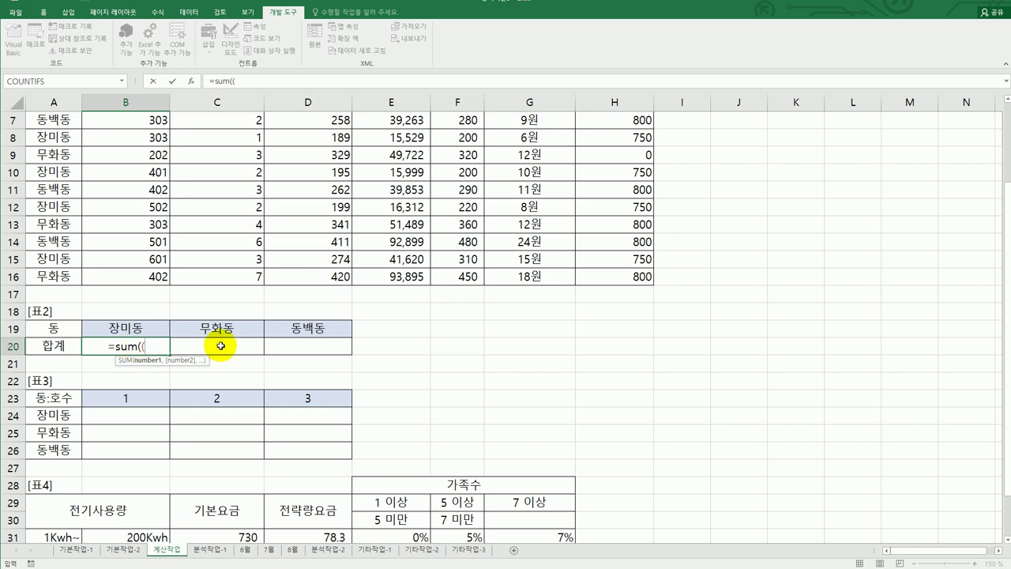
scroll(212, 343, up, 2)
drag(61, 155, 64, 379)
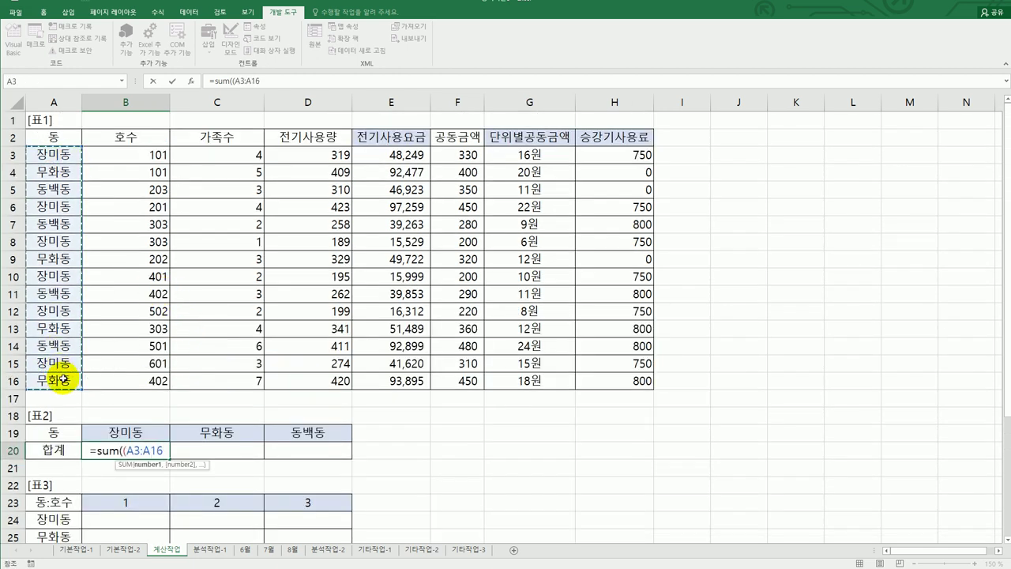
key(F4)
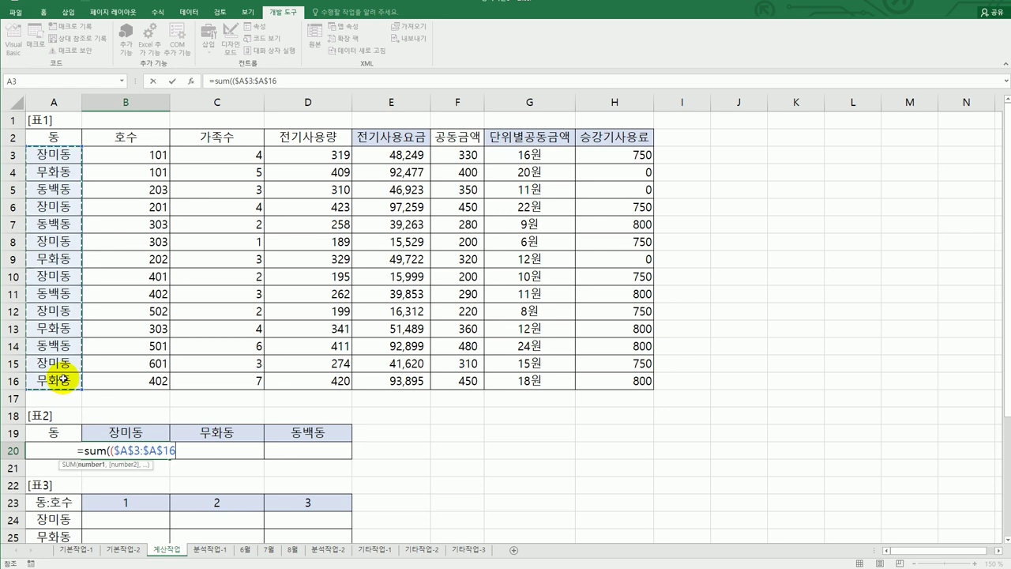
text(=)
click(153, 431)
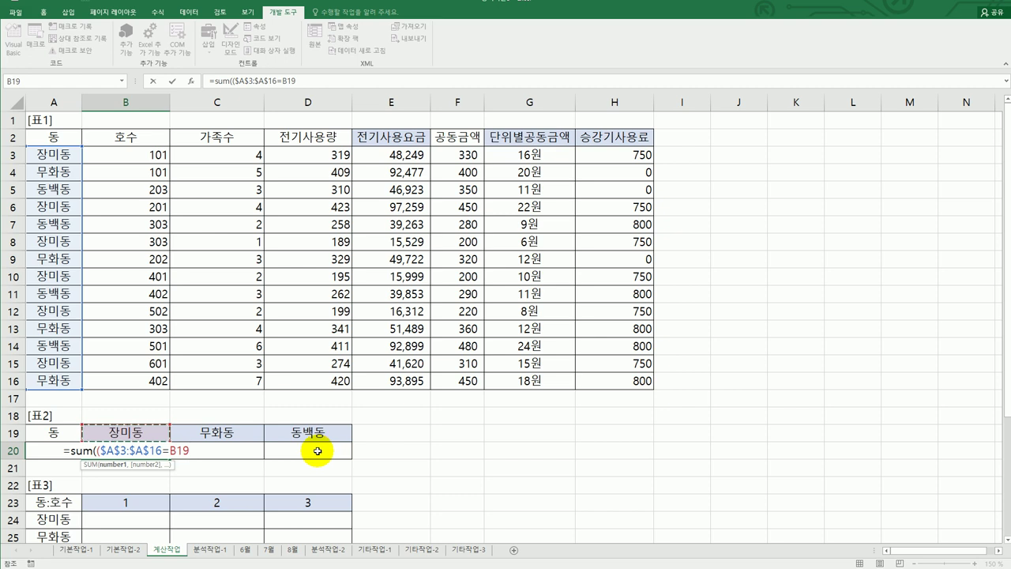
text())
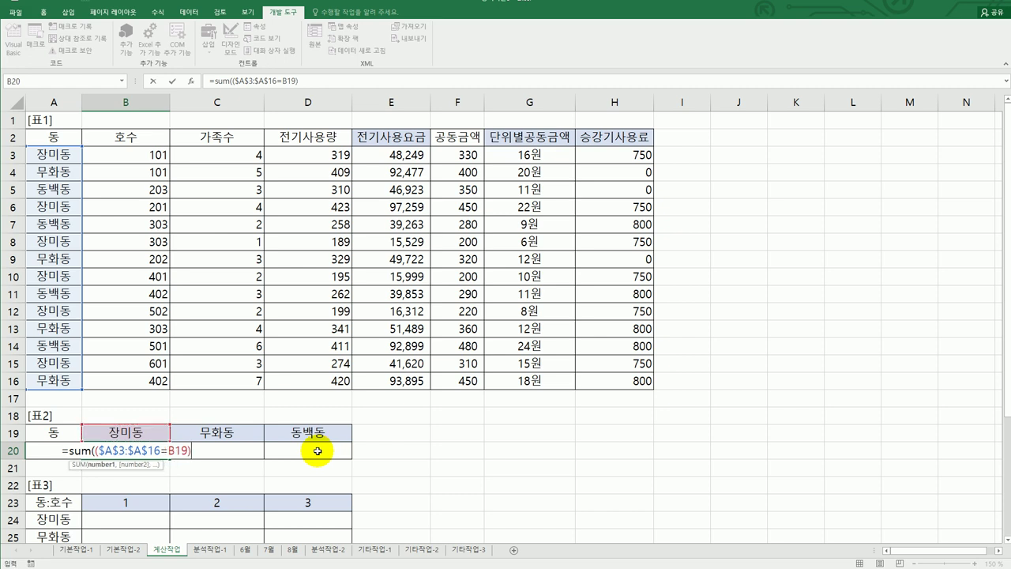
- Multiply the 동 condition in B20's SUM formula by a second condition, ($D$3:$D$16>AVERAGE($D$3:$D$16)), with absolute references
text(*)
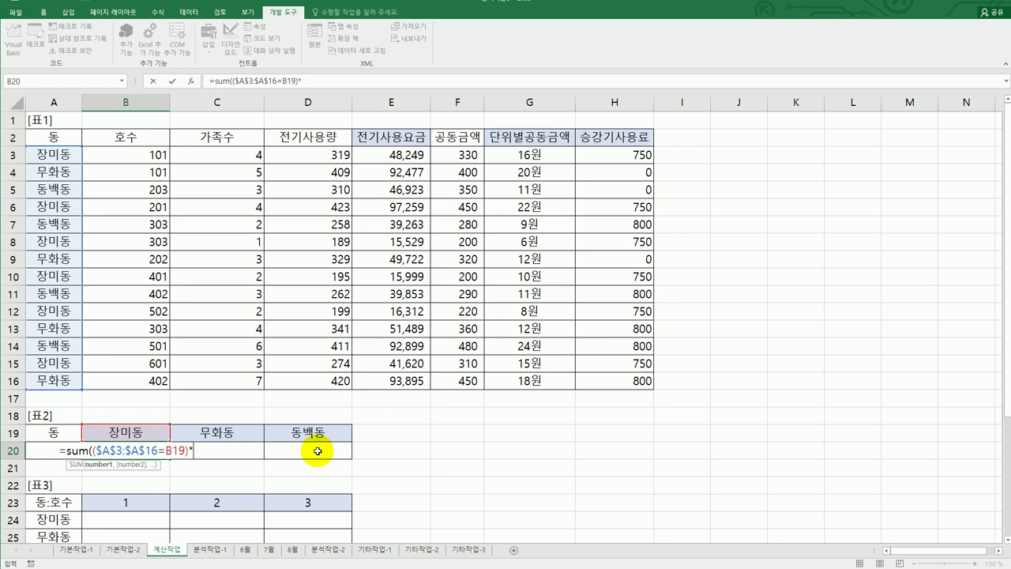
text(()
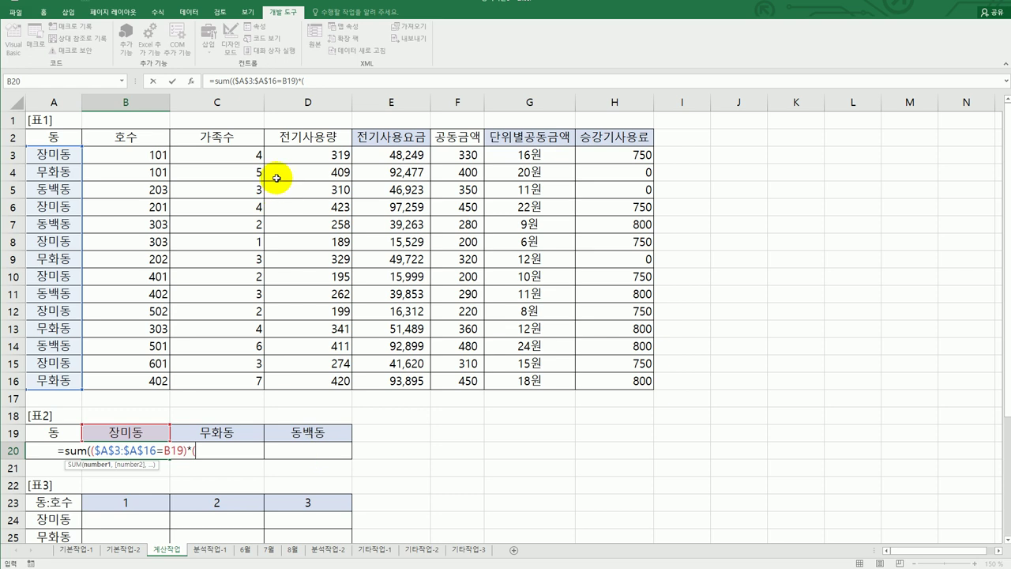
drag(309, 155, 322, 380)
key(F4)
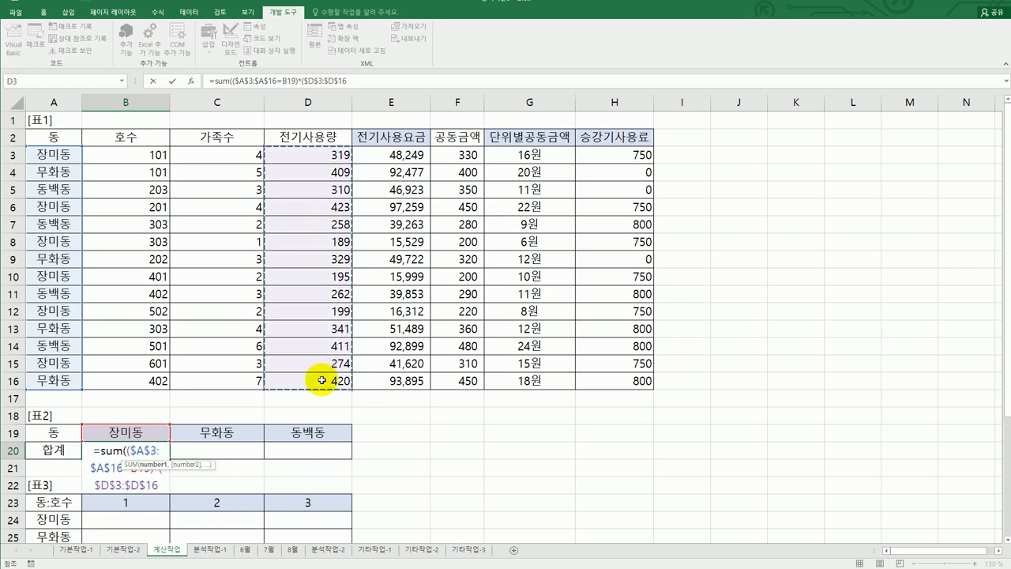
text(>)
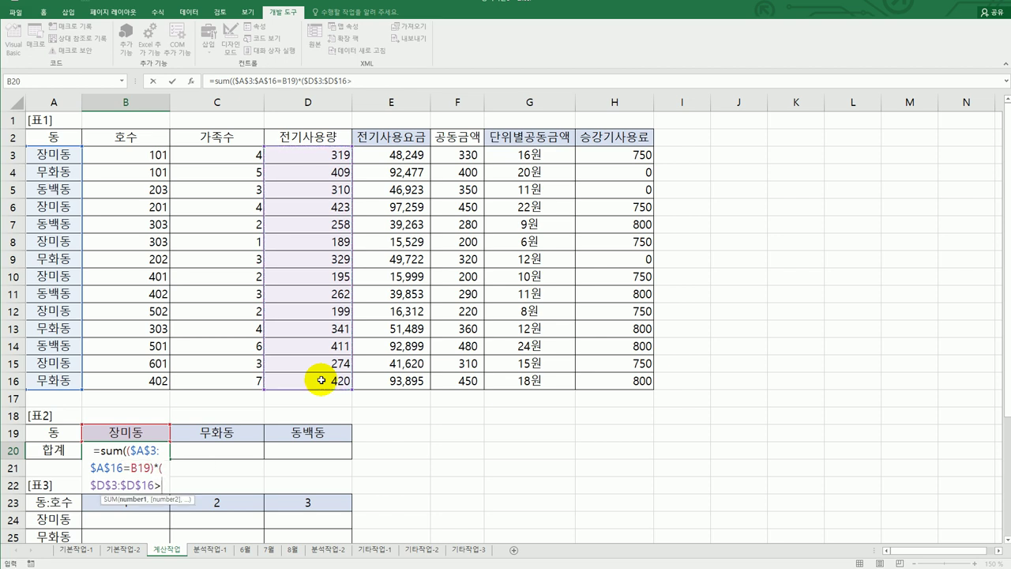
text(av)
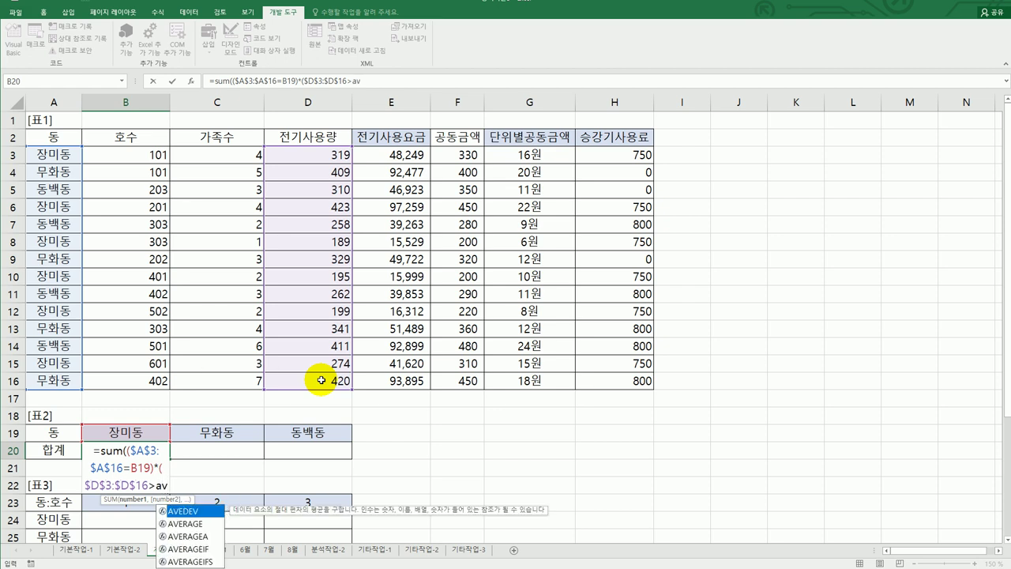
key(Tab)
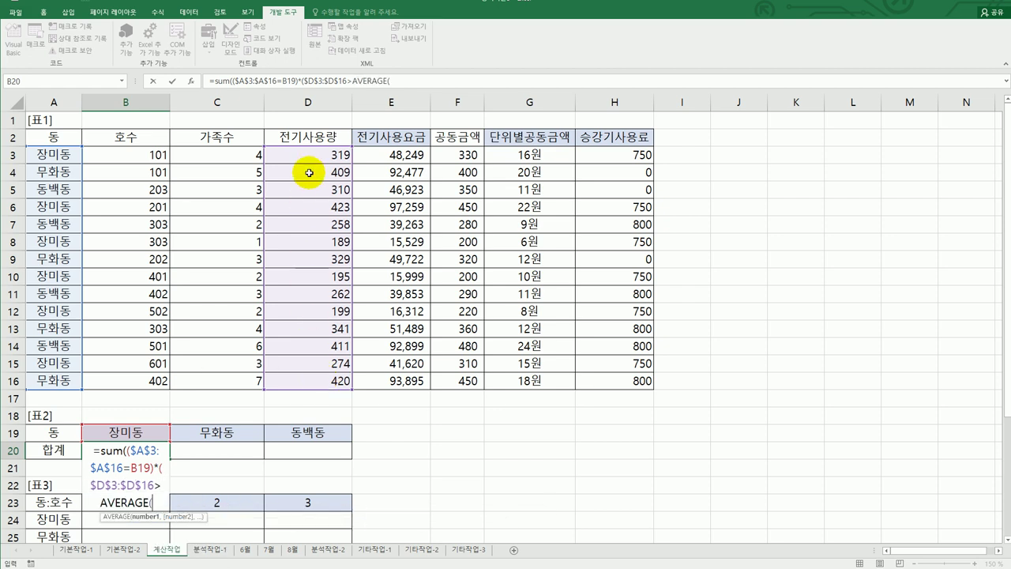
drag(311, 156, 313, 304)
drag(313, 377, 313, 379)
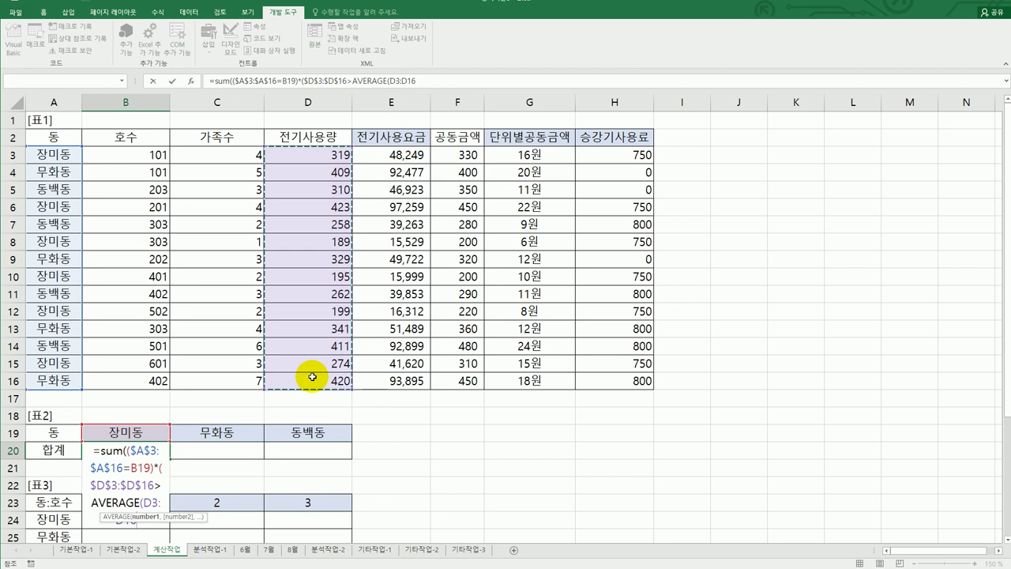
key(F4)
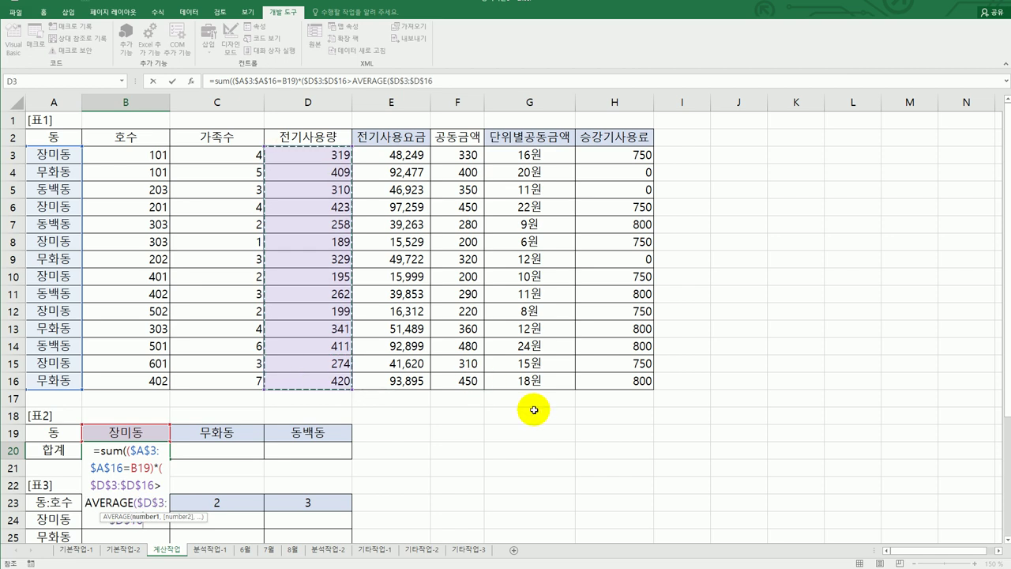
text())
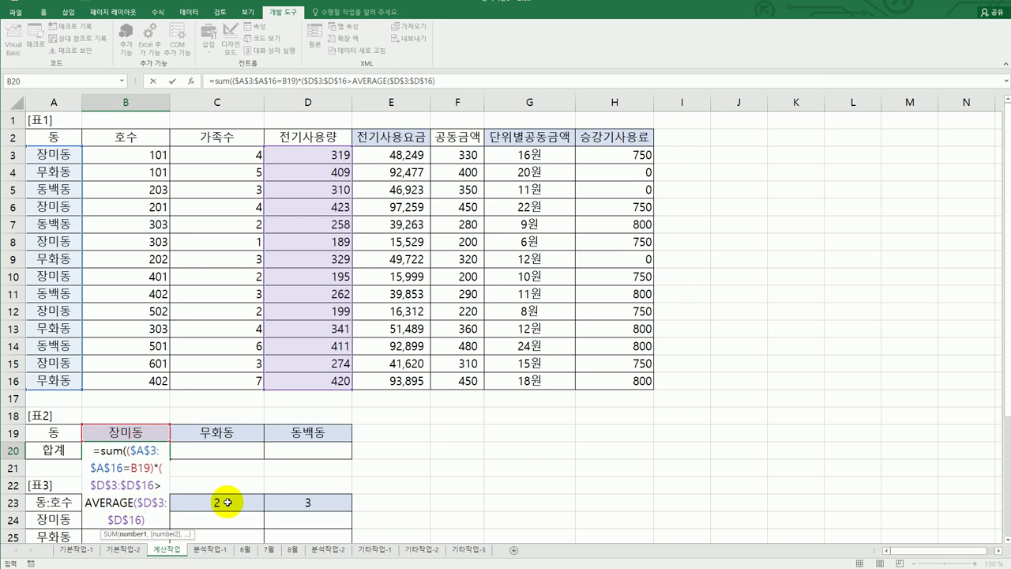
text()*)
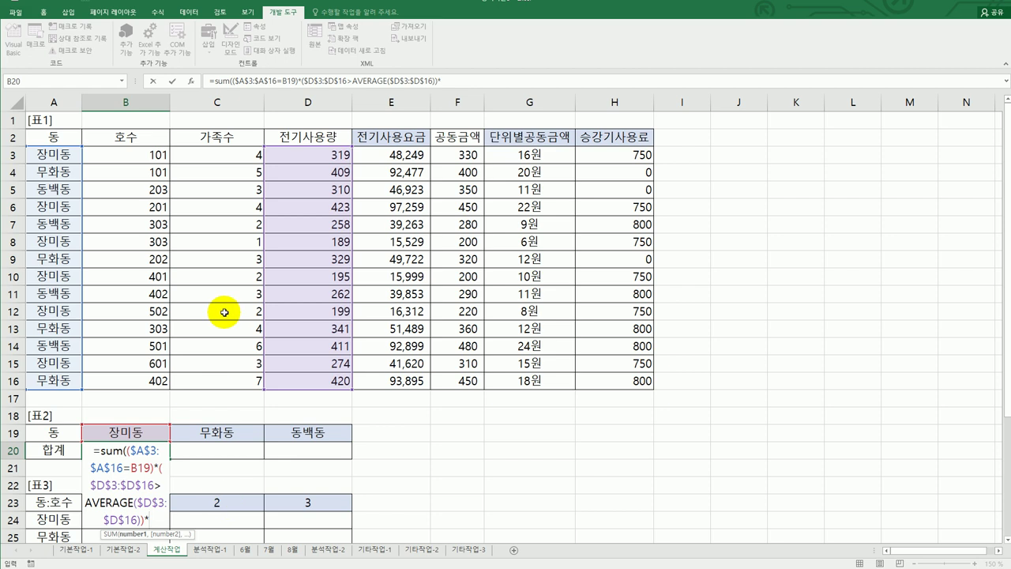
- Multiply the conditions by the absolute range $D$3:$D$16, close the SUM, and enter B20 as an array formula
drag(293, 157, 308, 388)
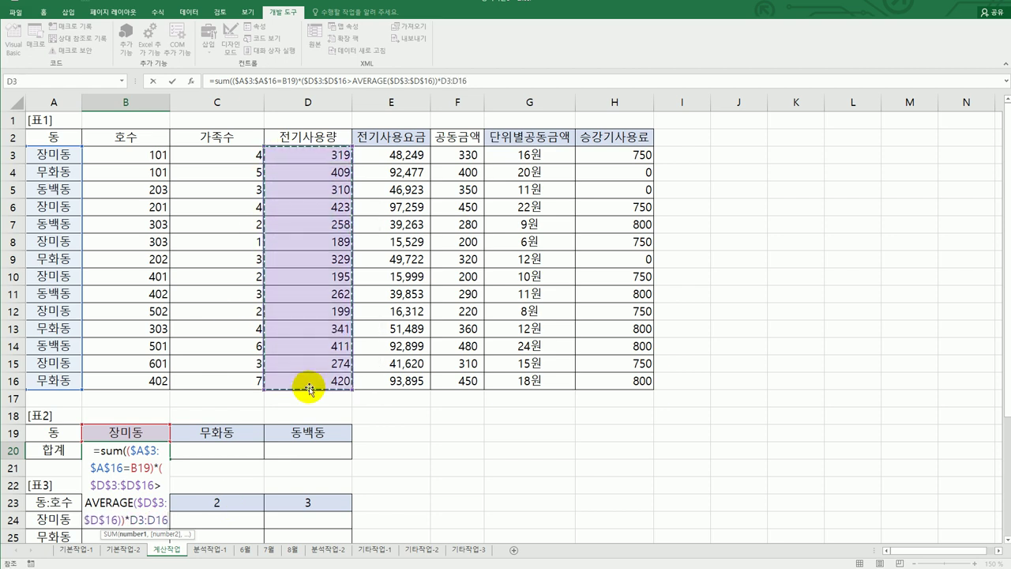
key(F4)
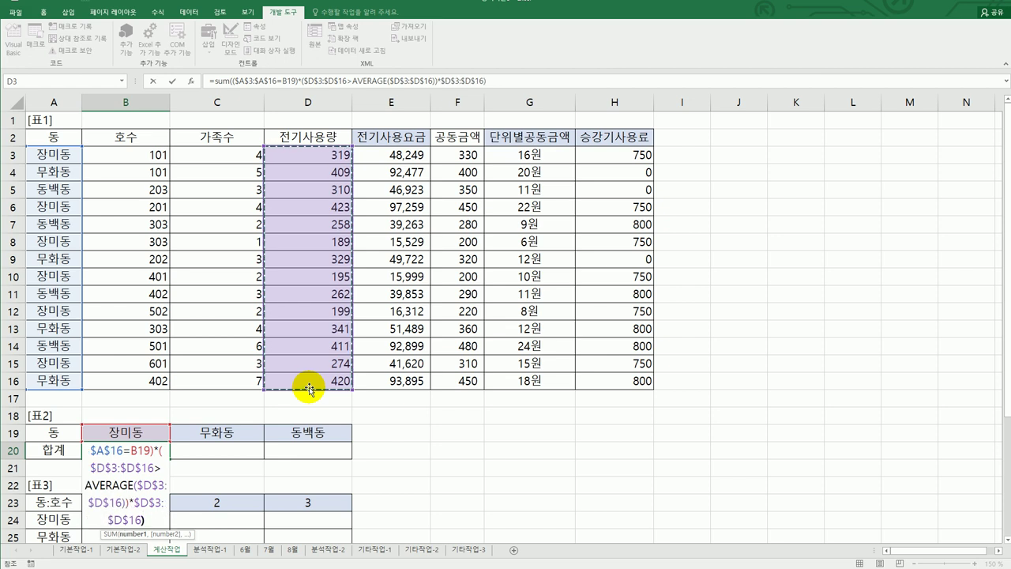
text())
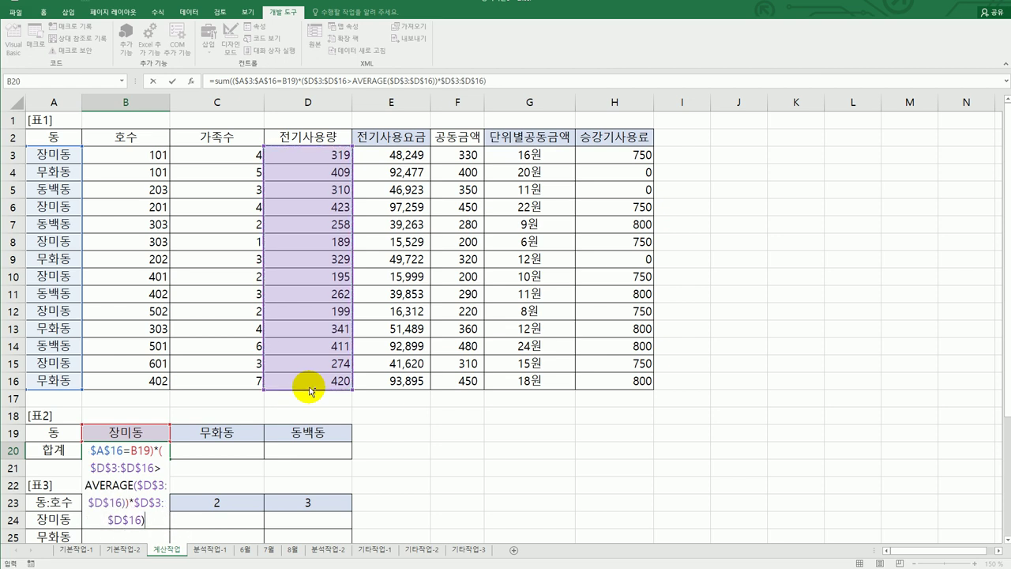
key(ctrl+shift+Return)
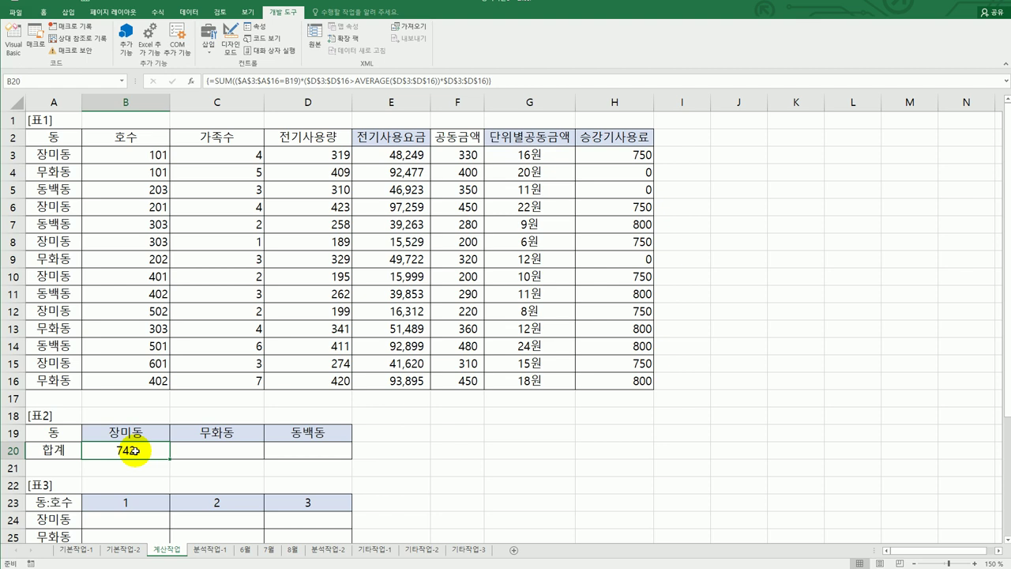
- Check the example format for task 4 in the exercise document, and wrap B20's SUM formula in CONCATENATE back in Excel
key(alt+Tab)
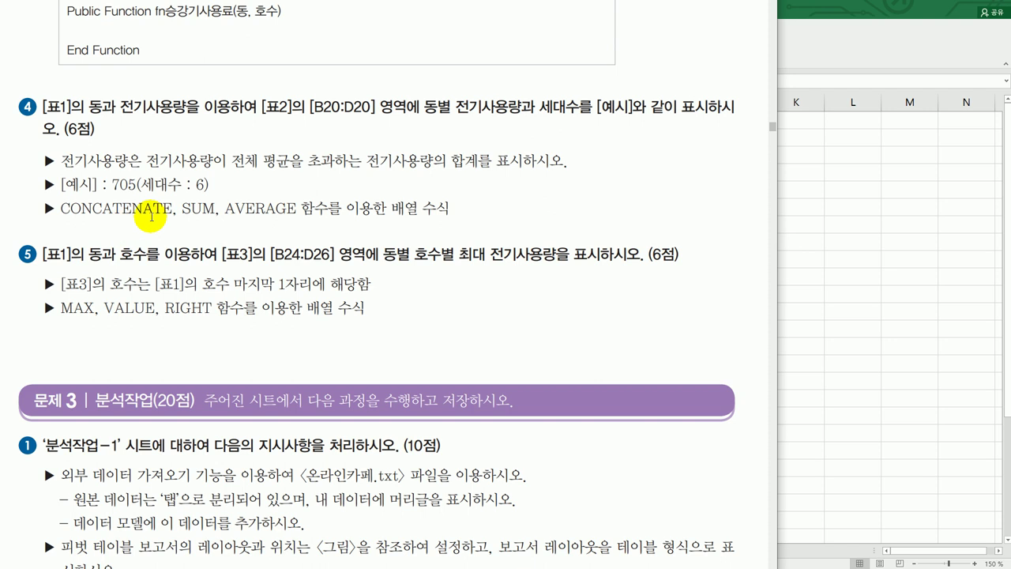
click(827, 79)
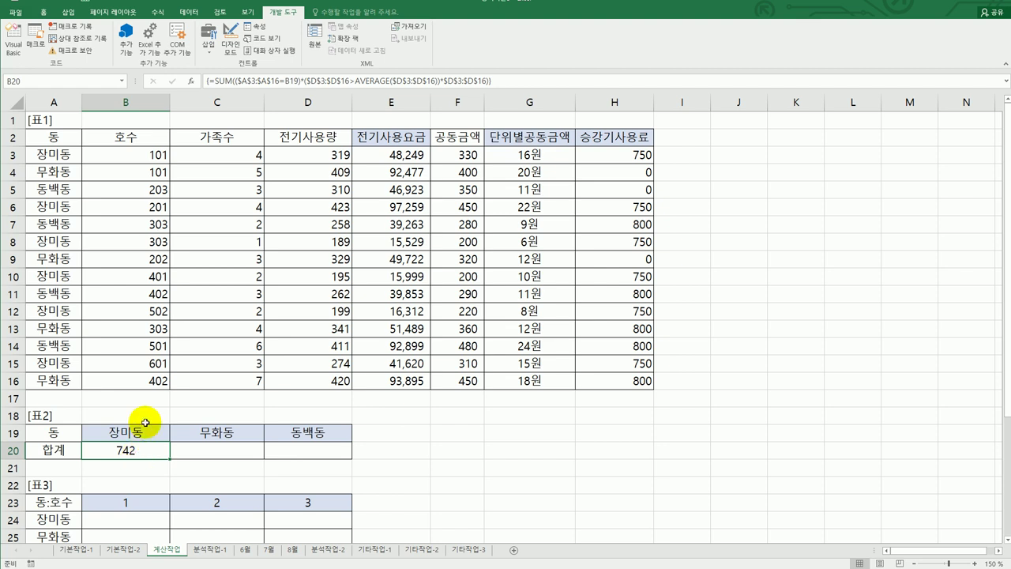
double_click(96, 451)
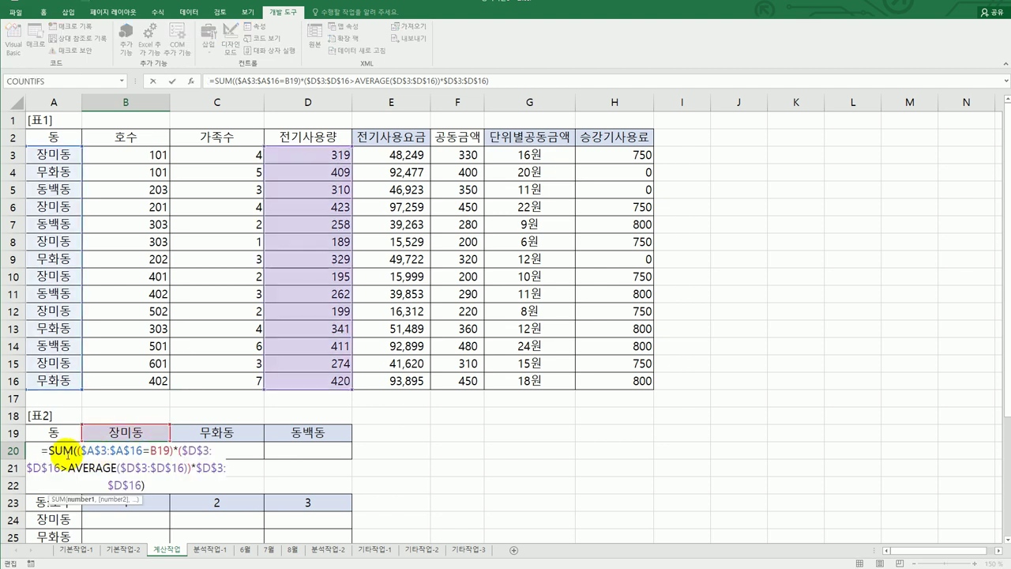
click(47, 452)
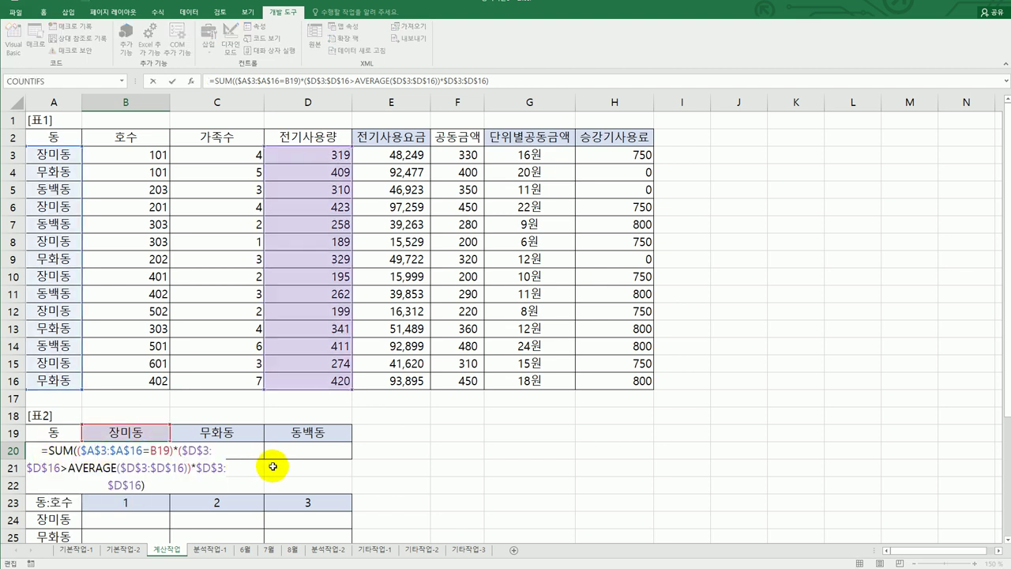
text(c)
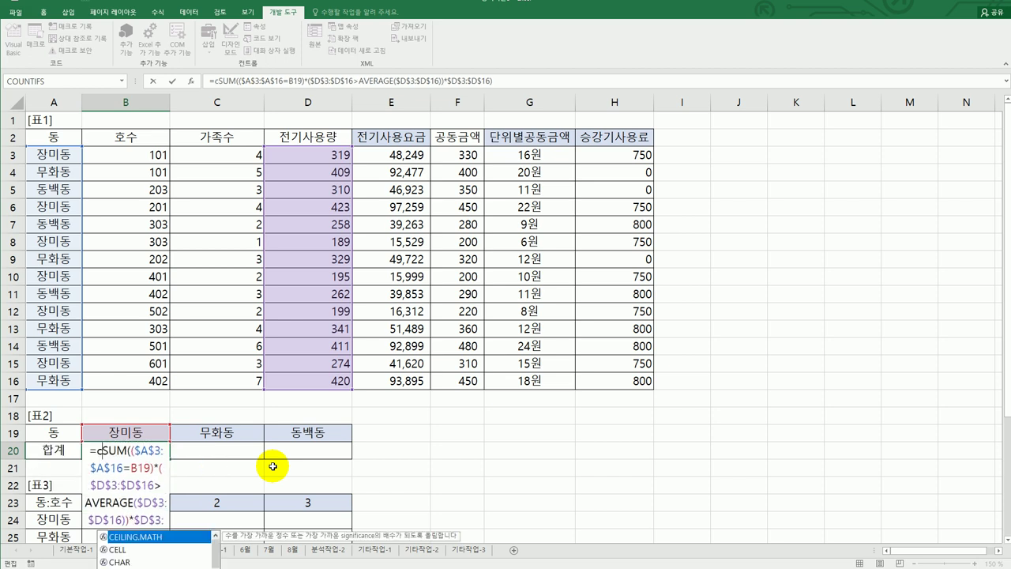
text(o)
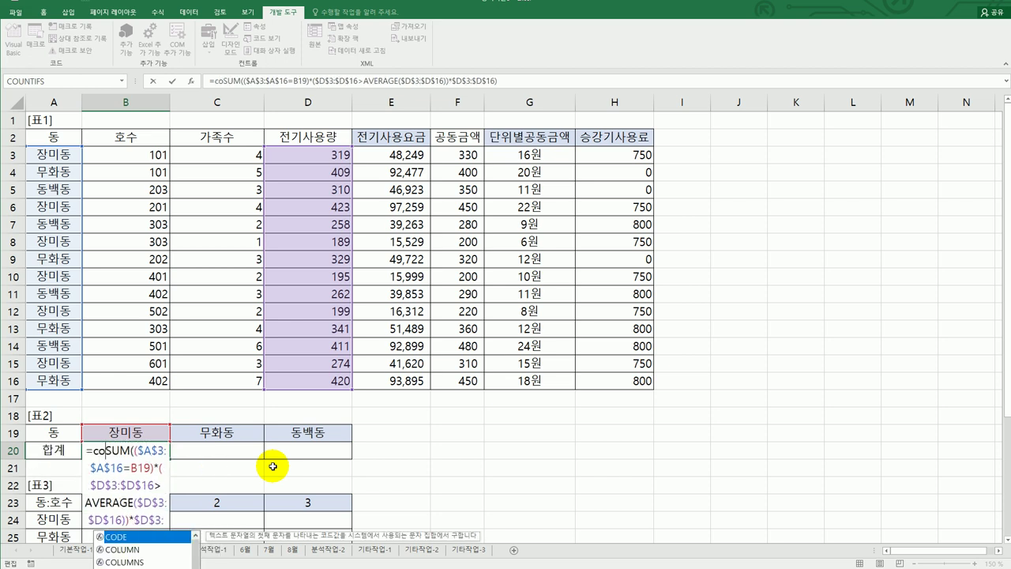
text(n)
key(Tab)
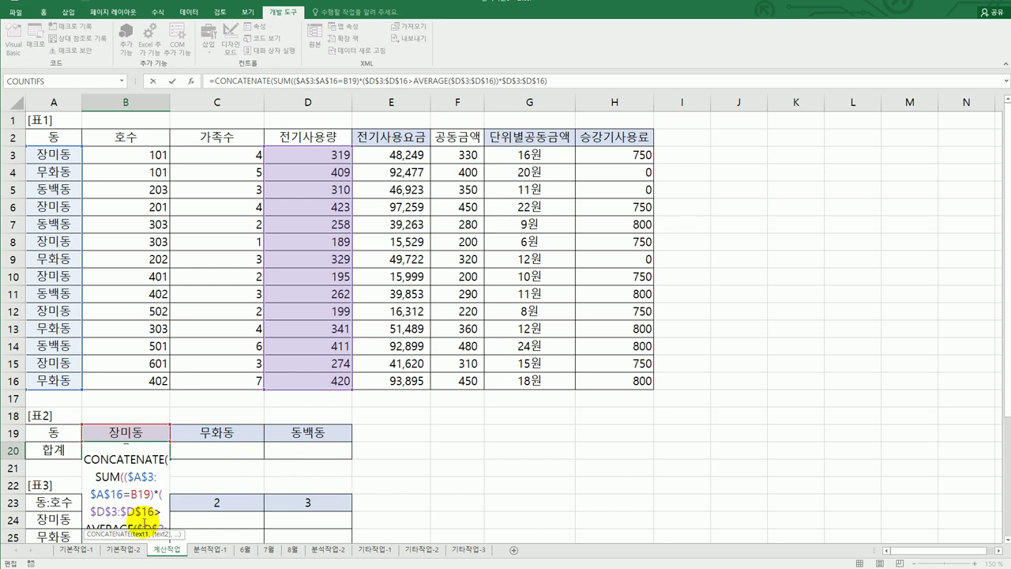
- Add the text "(세대수 : " as CONCATENATE's second argument, after the SUM expression in B20
click(565, 78)
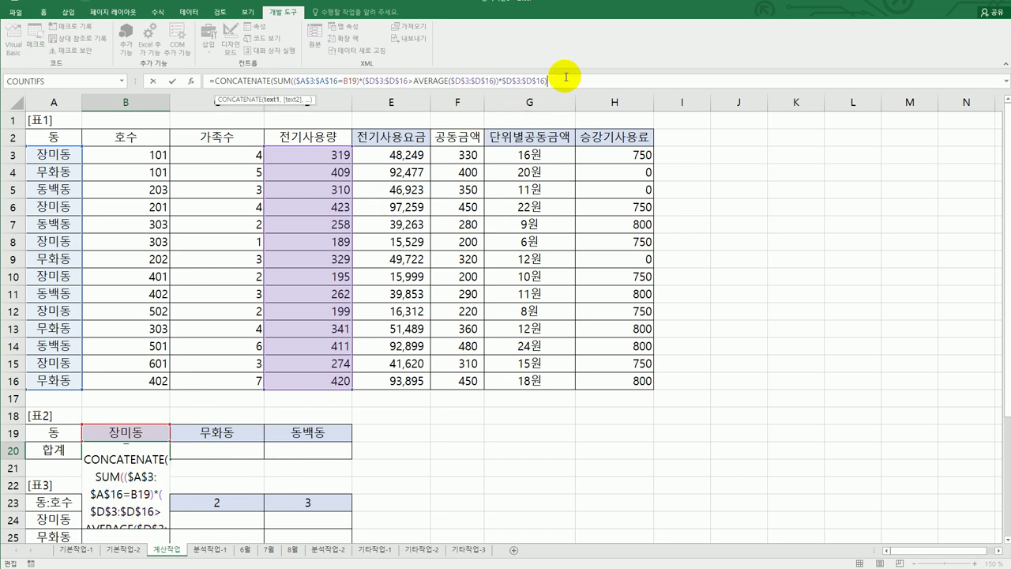
text(,)
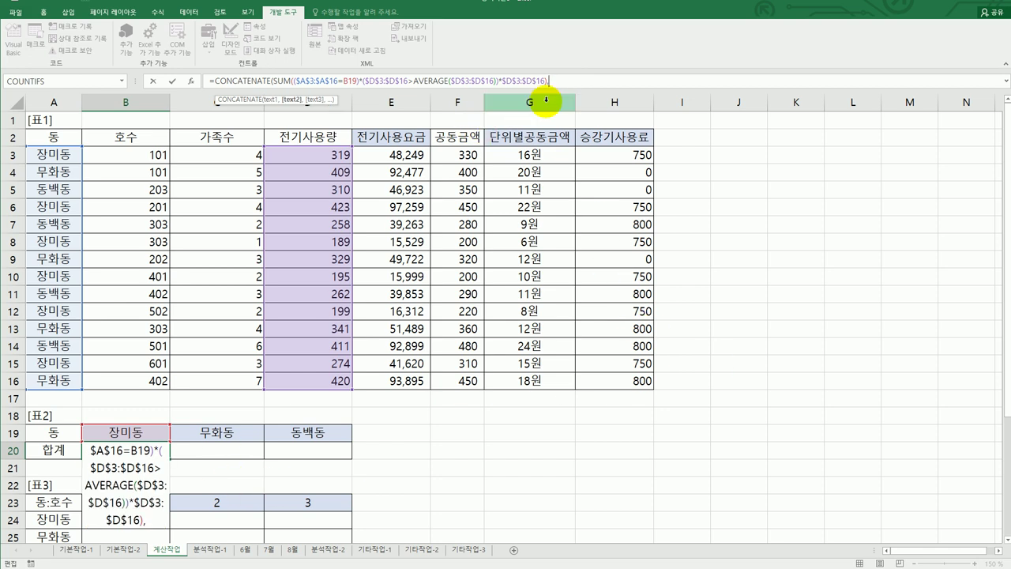
text(")
text((ㅅ)
key(BackSpace)
text(ㅅㅔ대수)
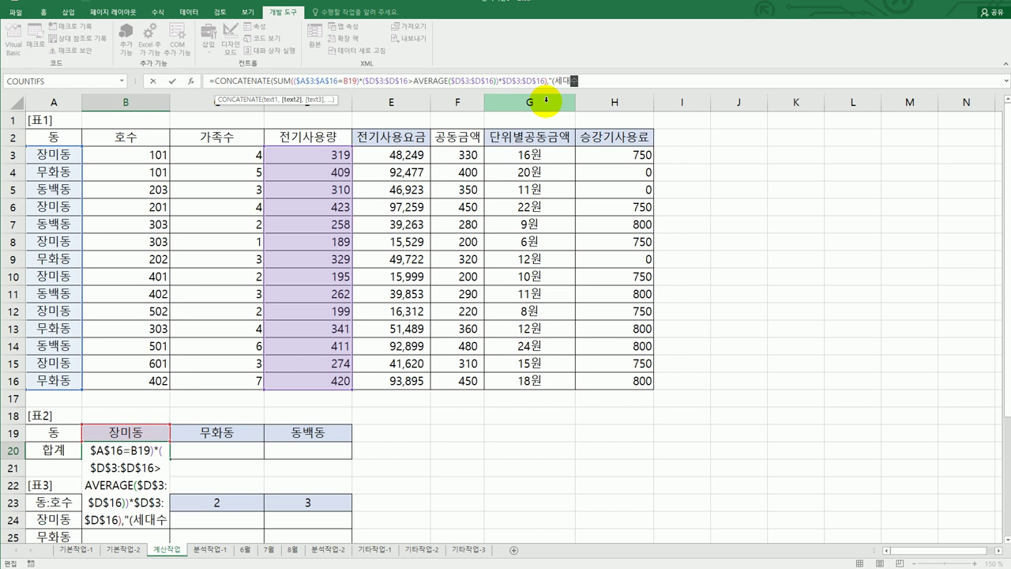
text( :)
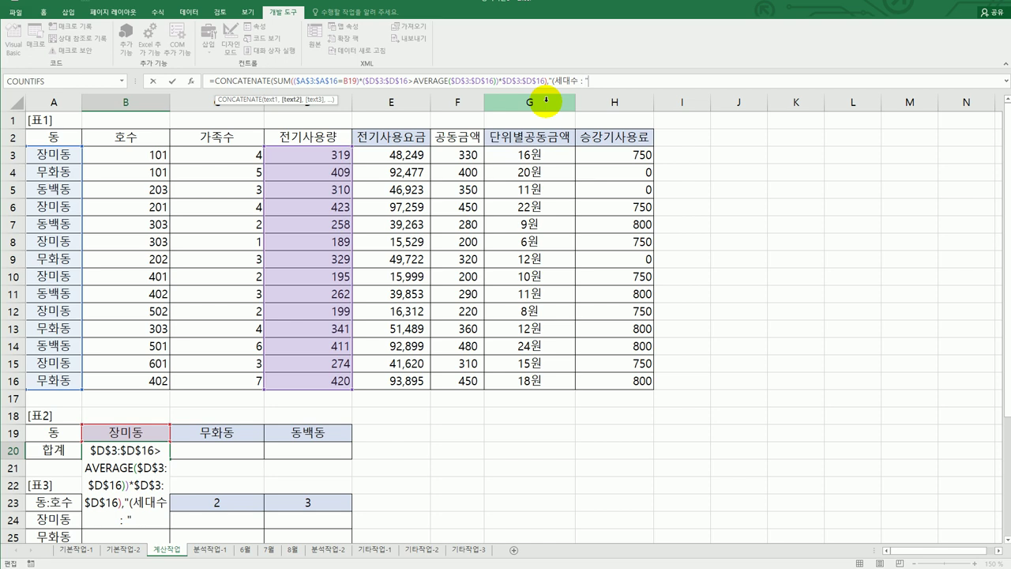
text(",)
- Add SUM(($A$3:$A$16=B19)*1) as CONCATENATE's third argument to count the households of the 동 in B19
text(sum(()
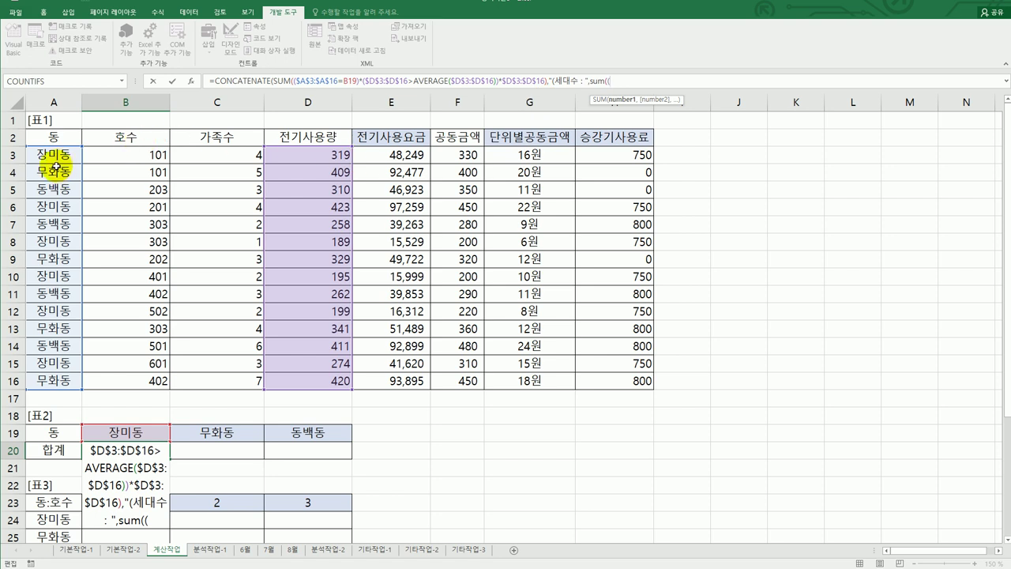
drag(52, 154, 49, 384)
key(F4)
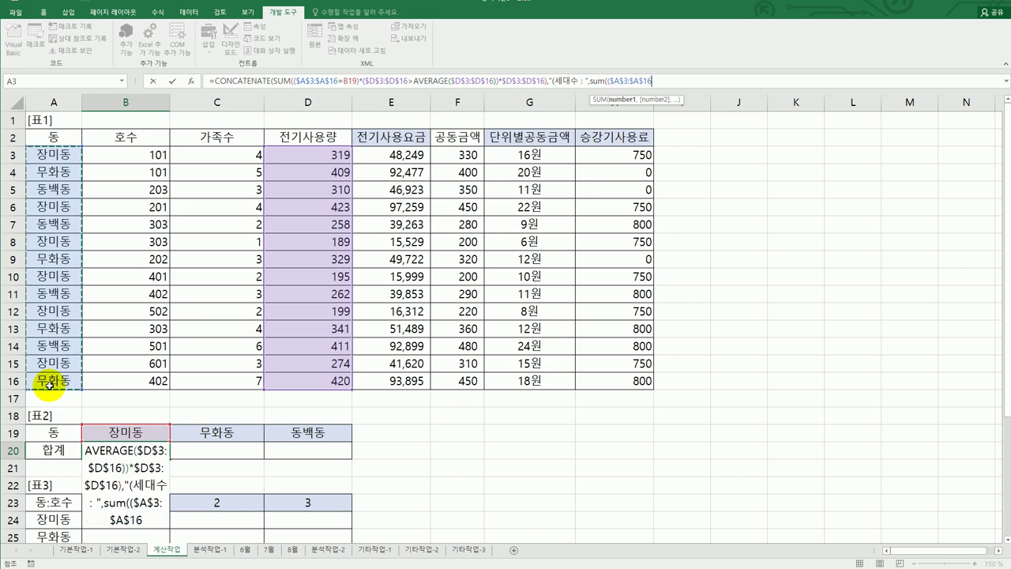
text(=)
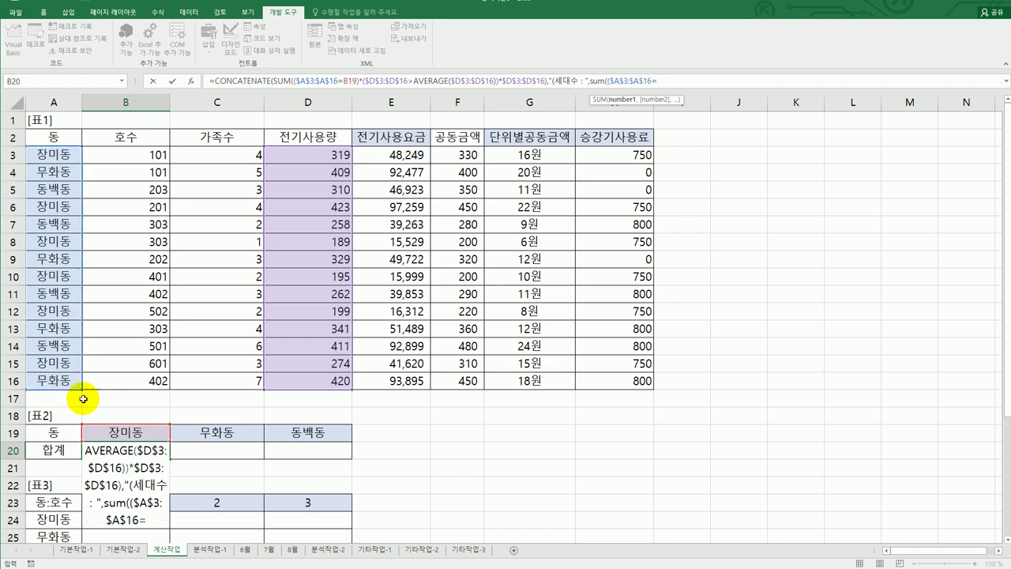
click(113, 432)
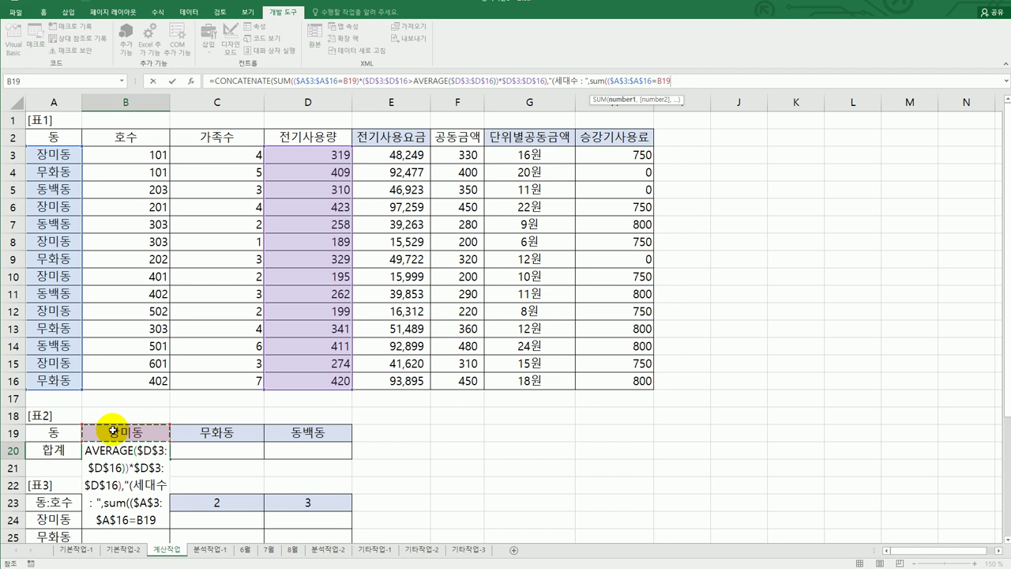
text()*)
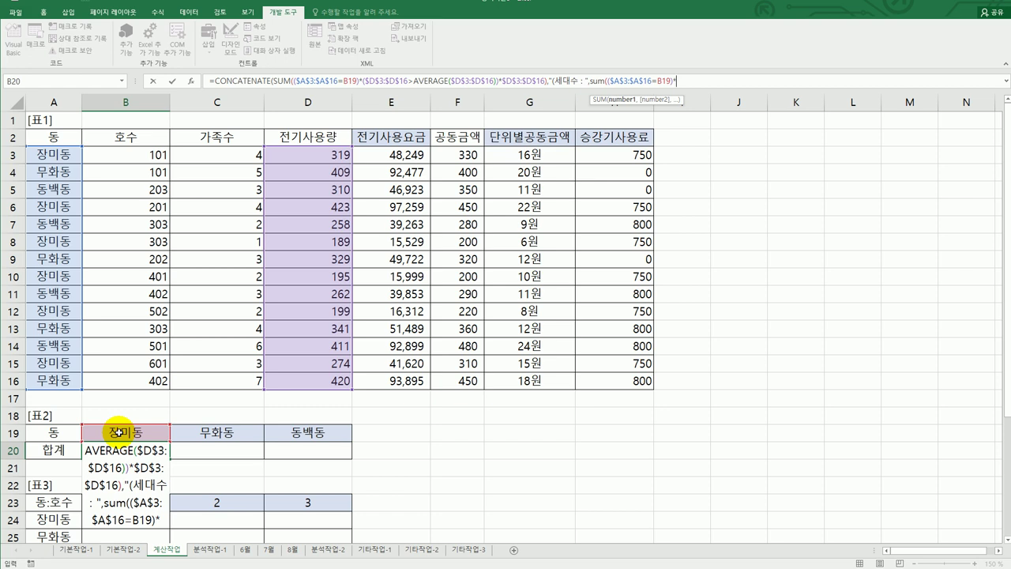
text(1)
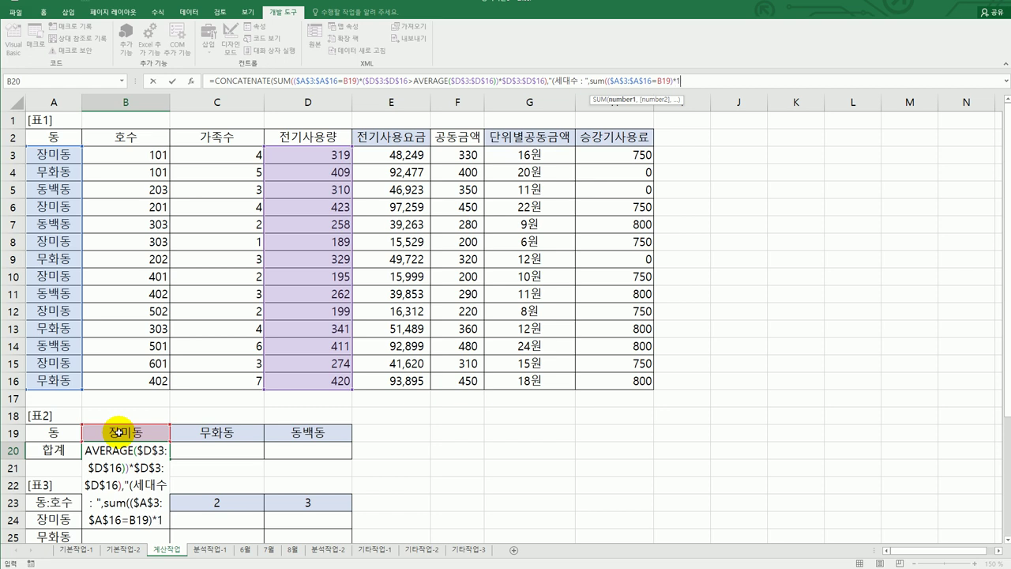
text())
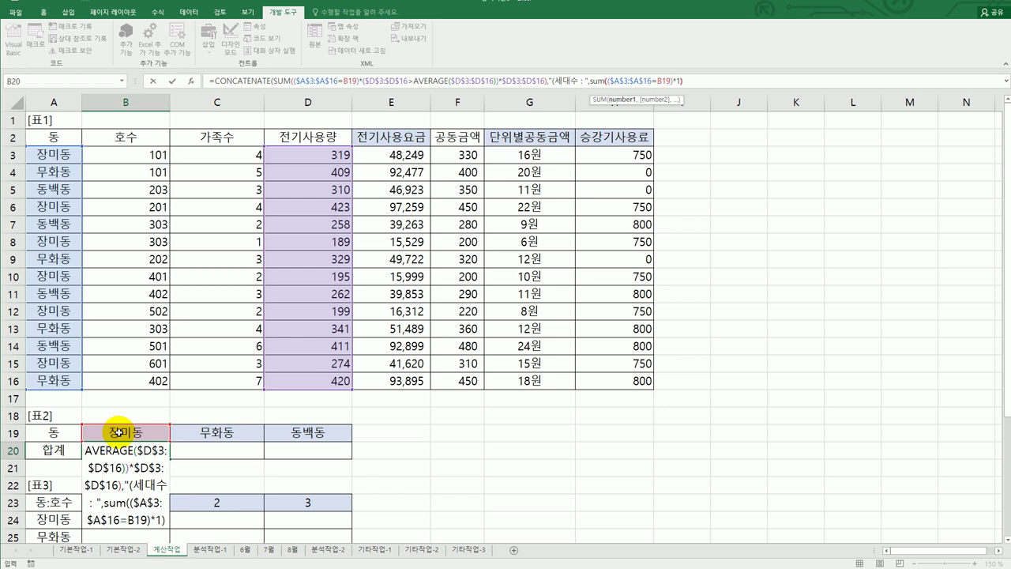
- Add the text ")" as the last CONCATENATE argument, close the function, and enter B20 as an array formula
text(,"))
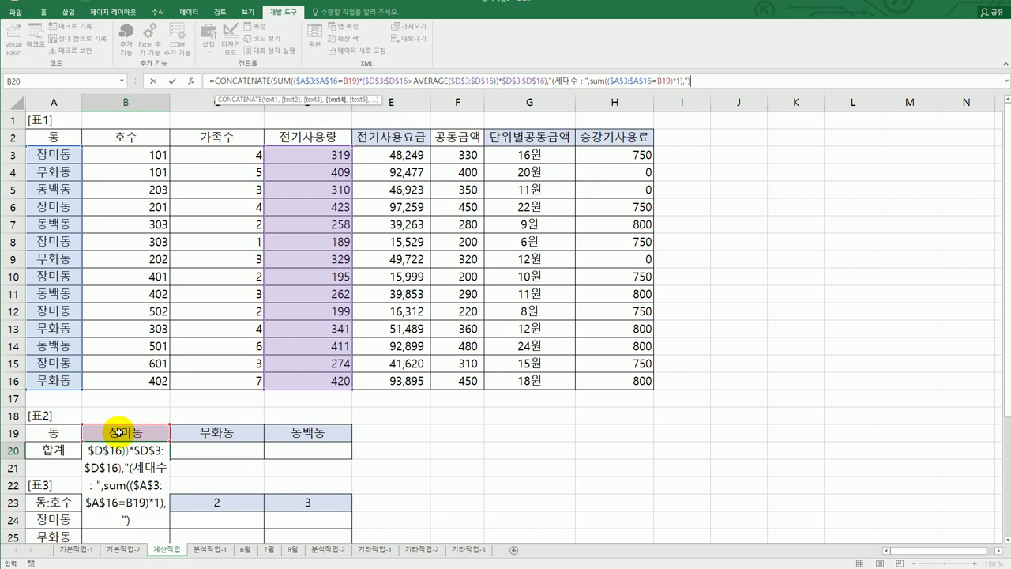
text("))
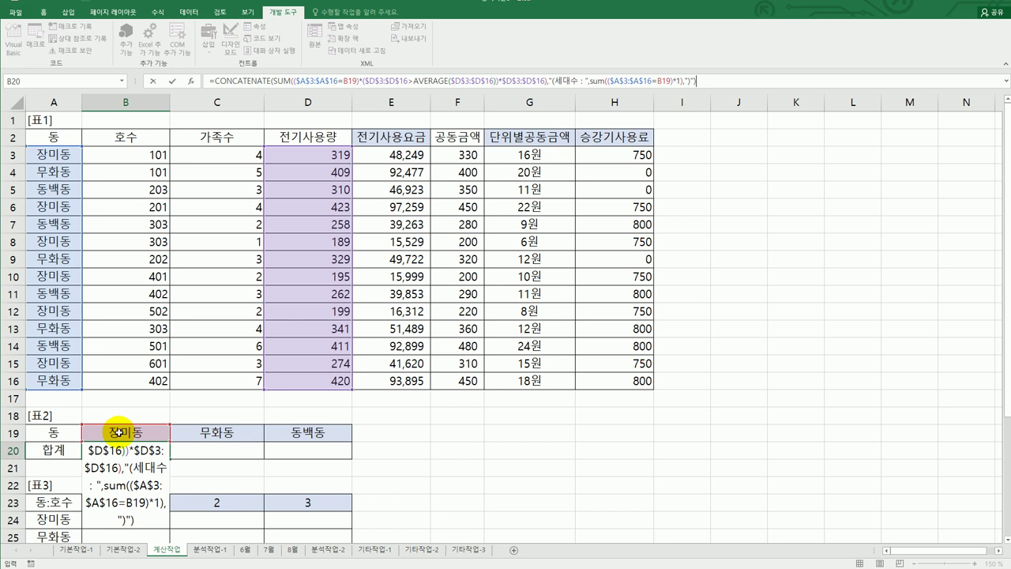
key(ctrl+shift+Return)
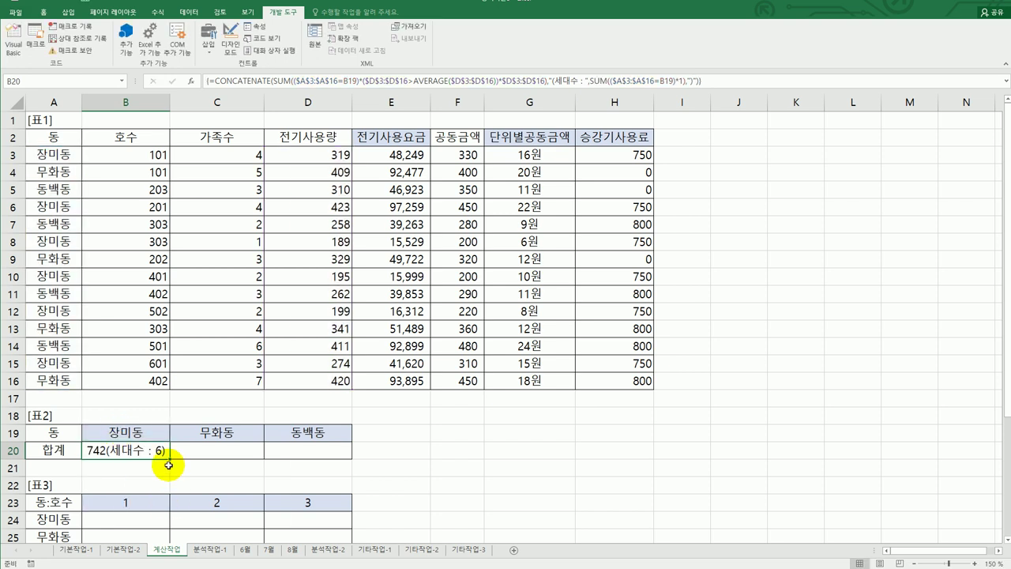
- Fill B20's array formula across to D20, and check task 5 in the exercise document
drag(169, 460, 315, 464)
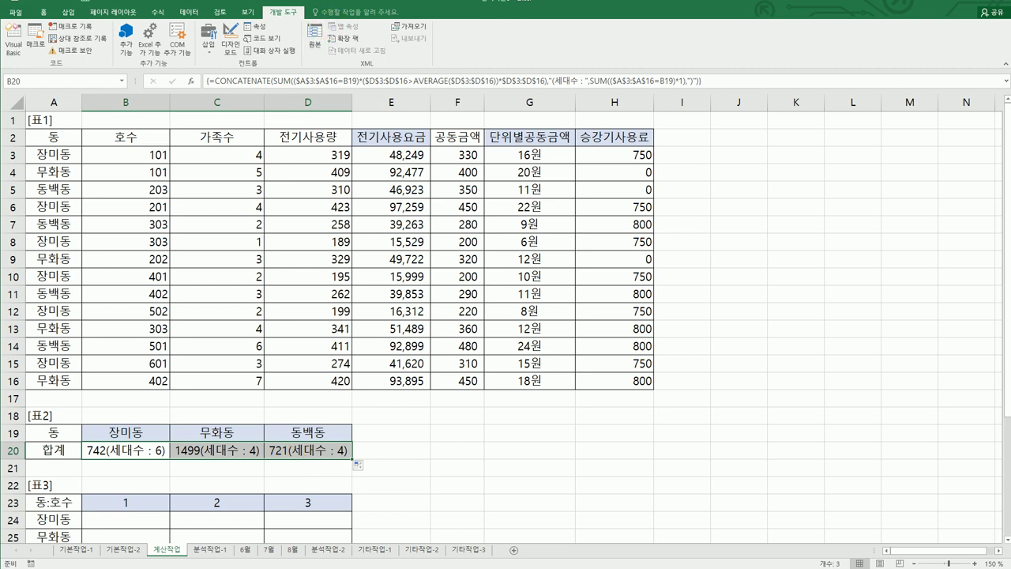
key(alt+Tab)
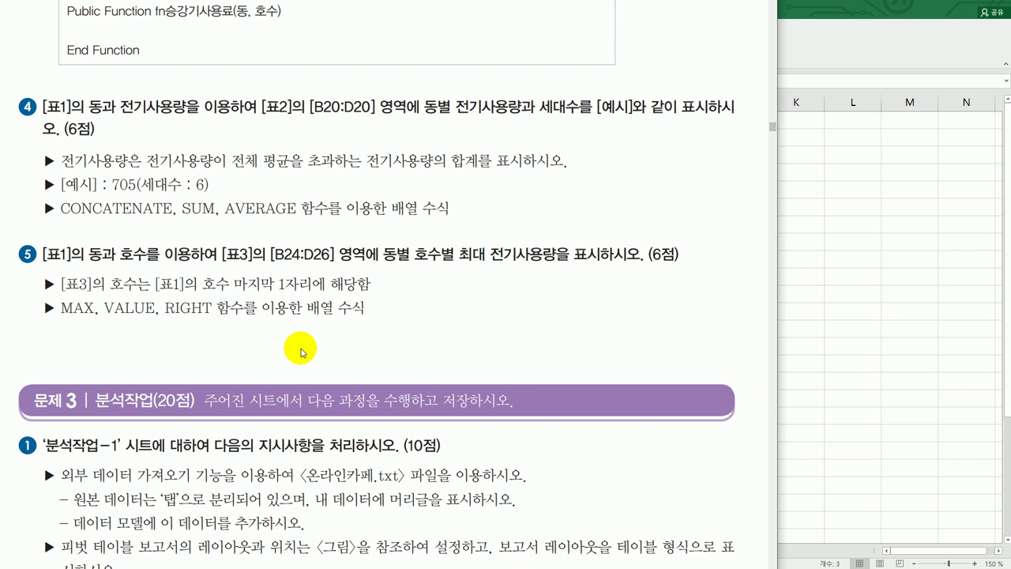
- Back in Excel, start a MAX formula in B24 with two empty parenthesised conditions multiplied together, followed by another multiplication sign
click(807, 320)
scroll(735, 324, down, 3)
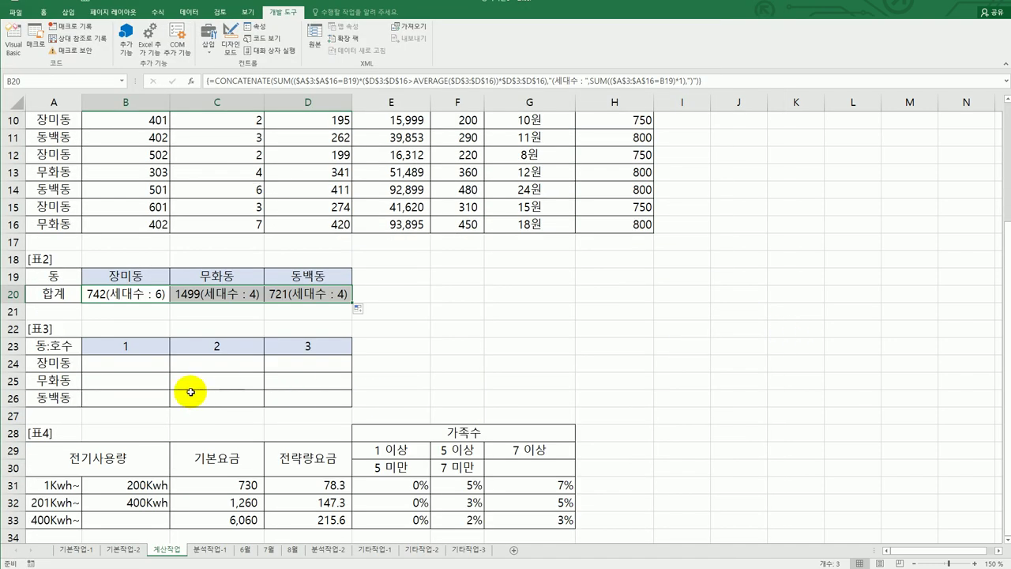
click(147, 372)
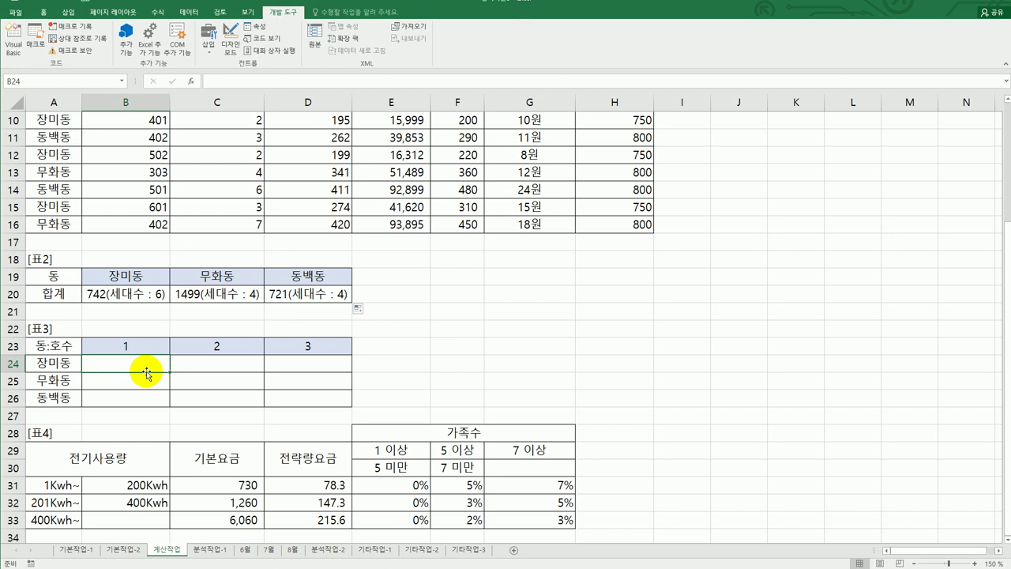
text(=m)
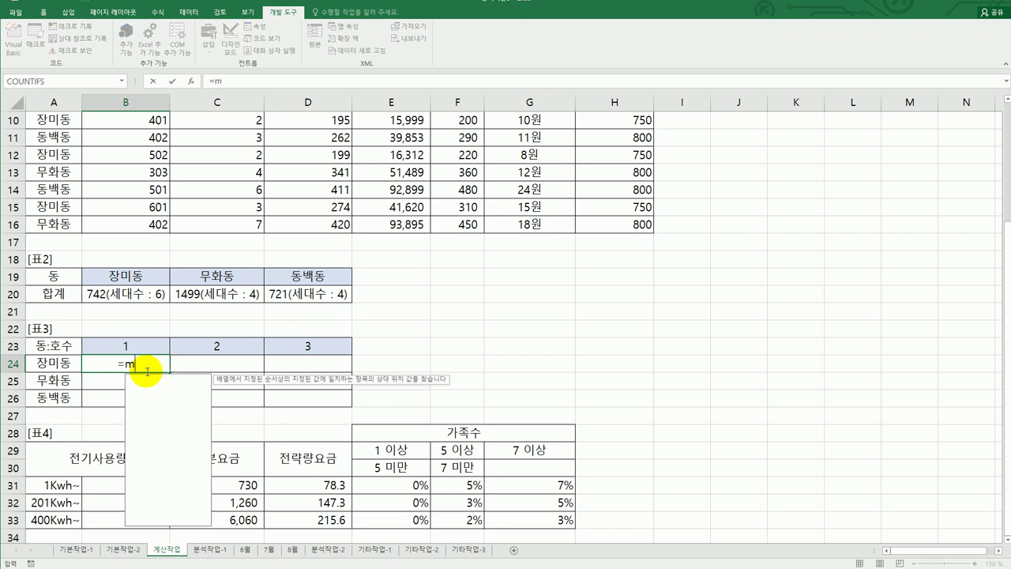
text(ax()
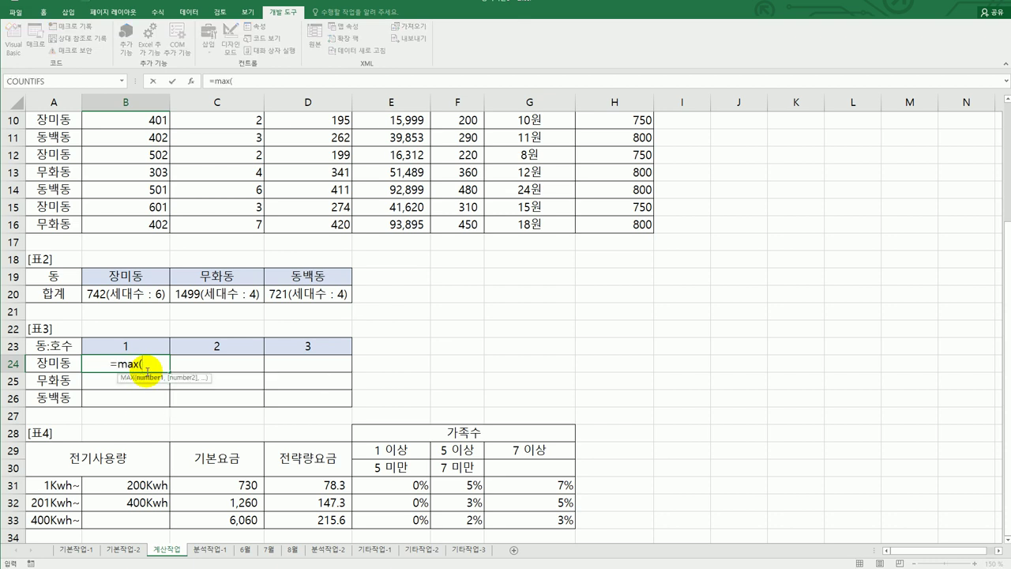
text( (  ))
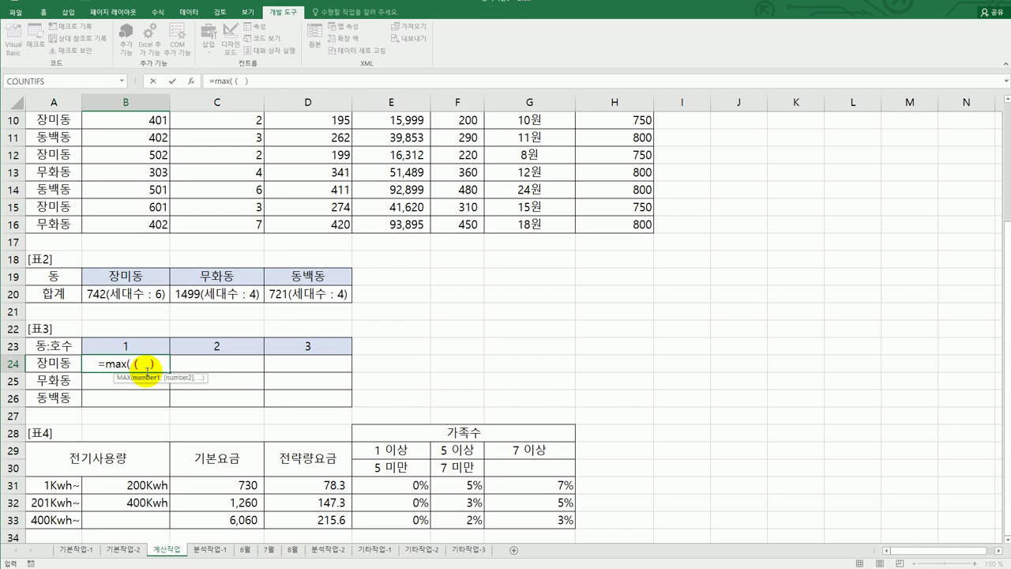
key(Left)
text(*)
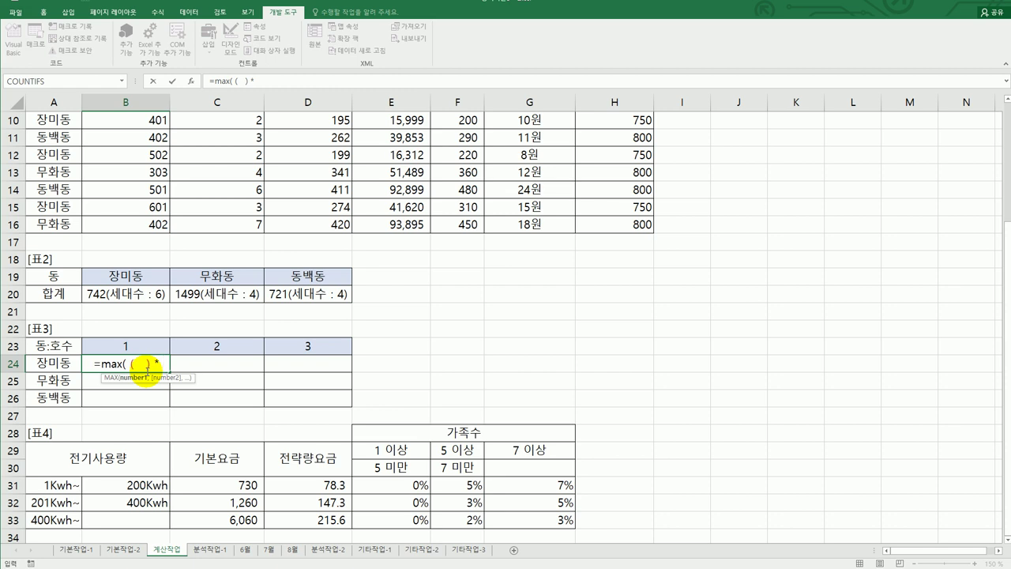
text(( ))
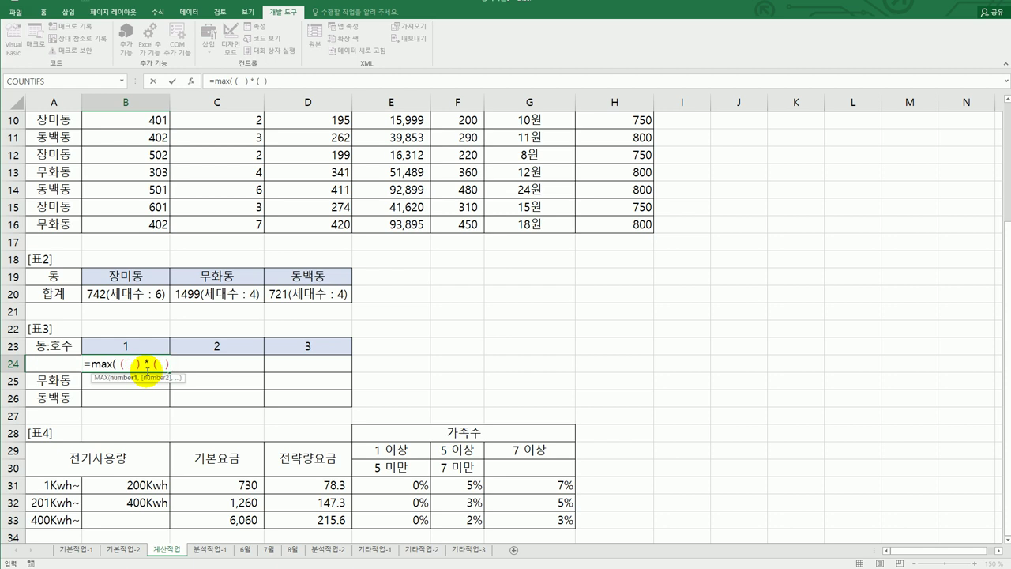
text( *)
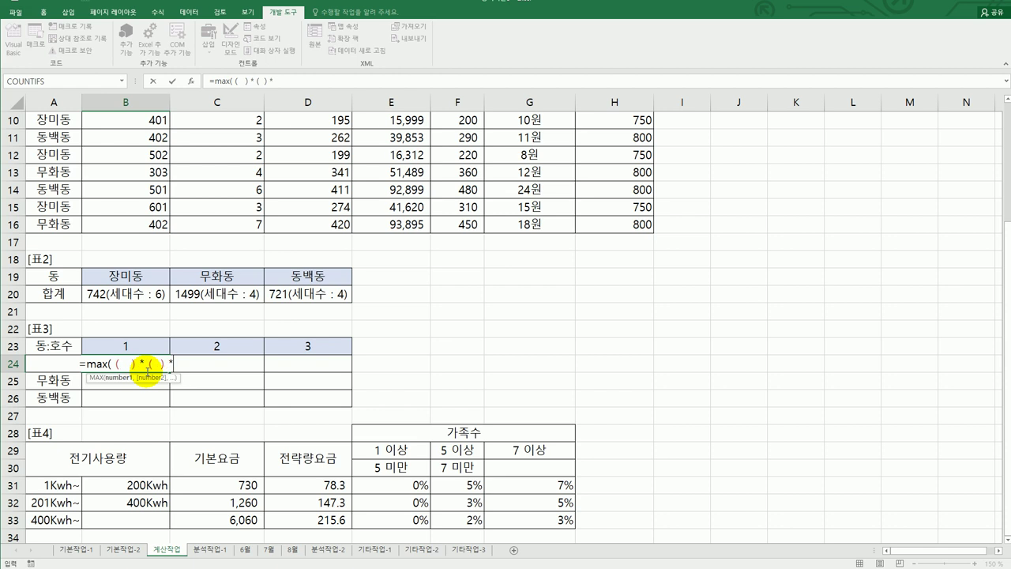
- Add the 전기사용량 range $D$3:$D$16 as the last factor in B24's MAX formula and close the function
scroll(479, 346, up, 3)
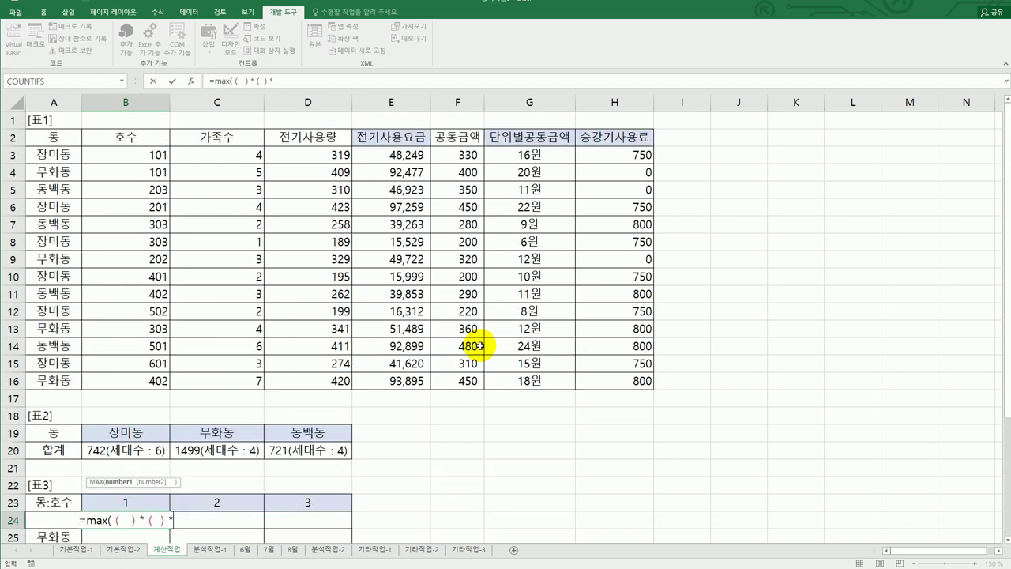
drag(316, 154, 305, 378)
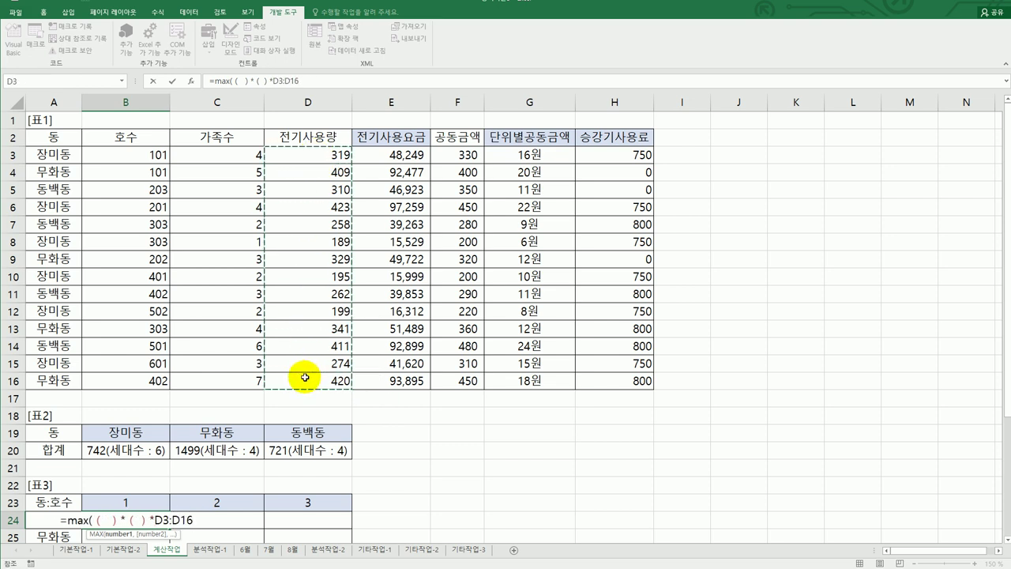
key(F4)
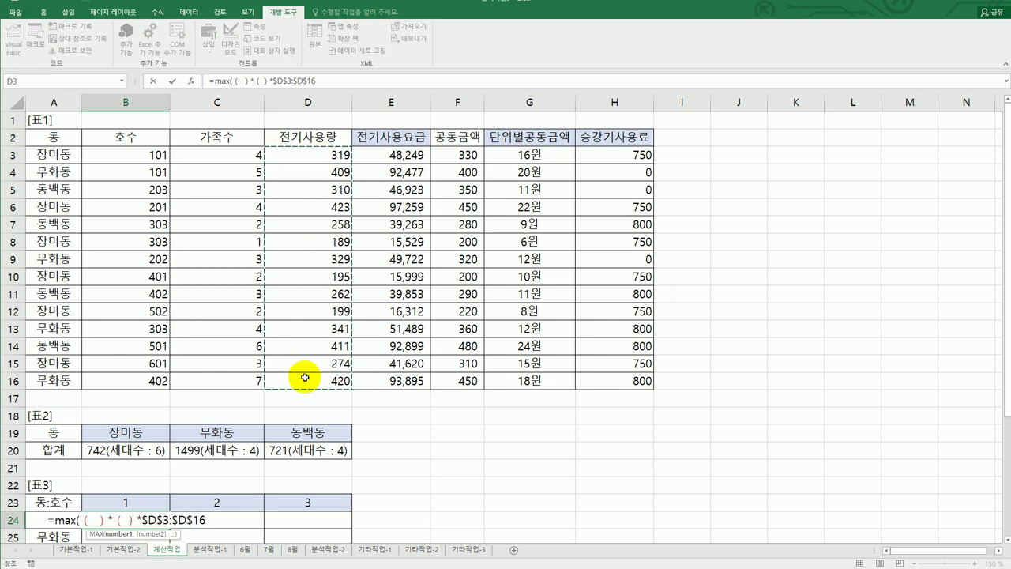
text())
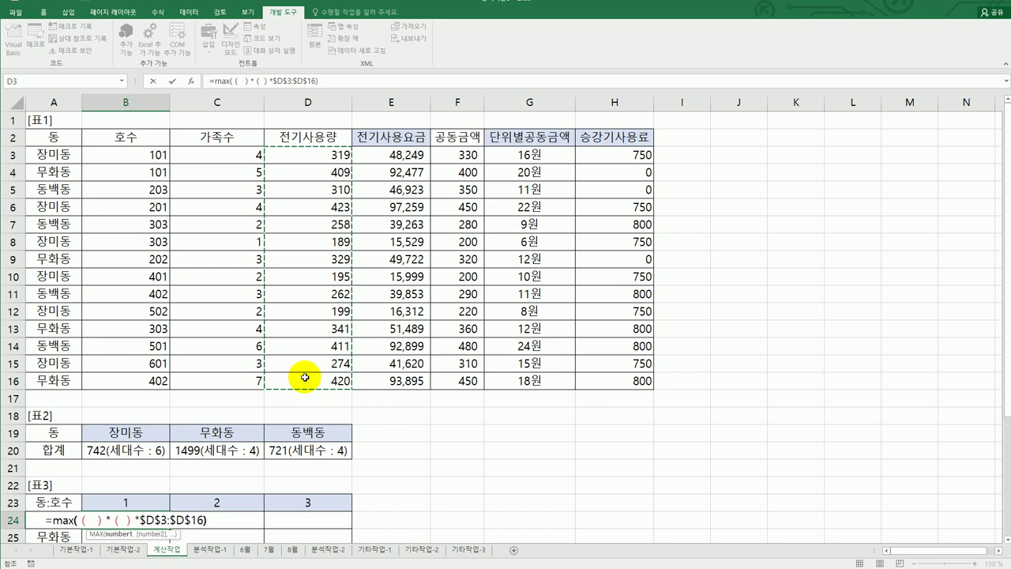
- Fill the first empty condition in B24's formula with $A$3:$A$16=$A24, locking only the column of A24
click(106, 520)
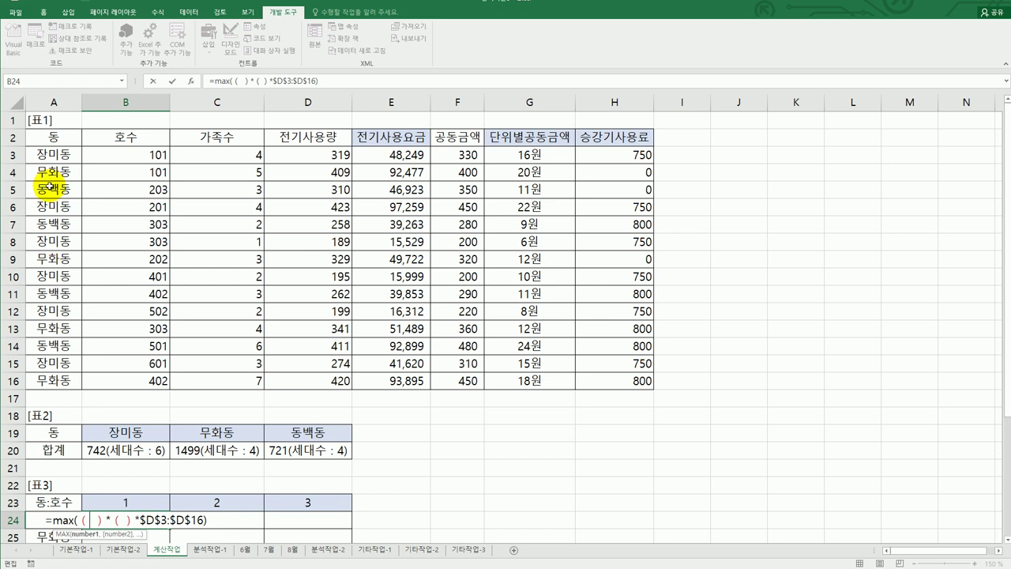
drag(45, 155, 46, 378)
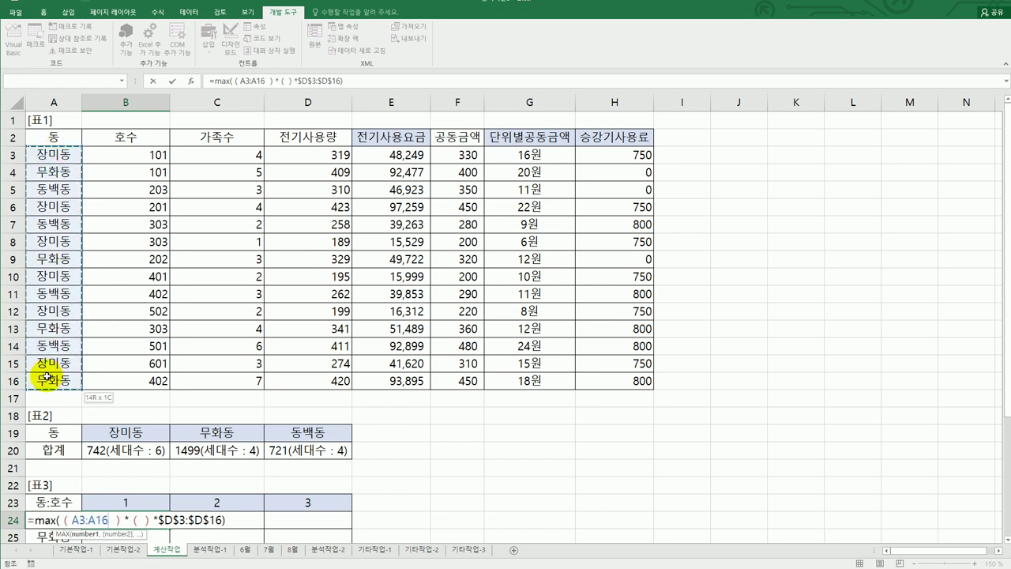
key(F4)
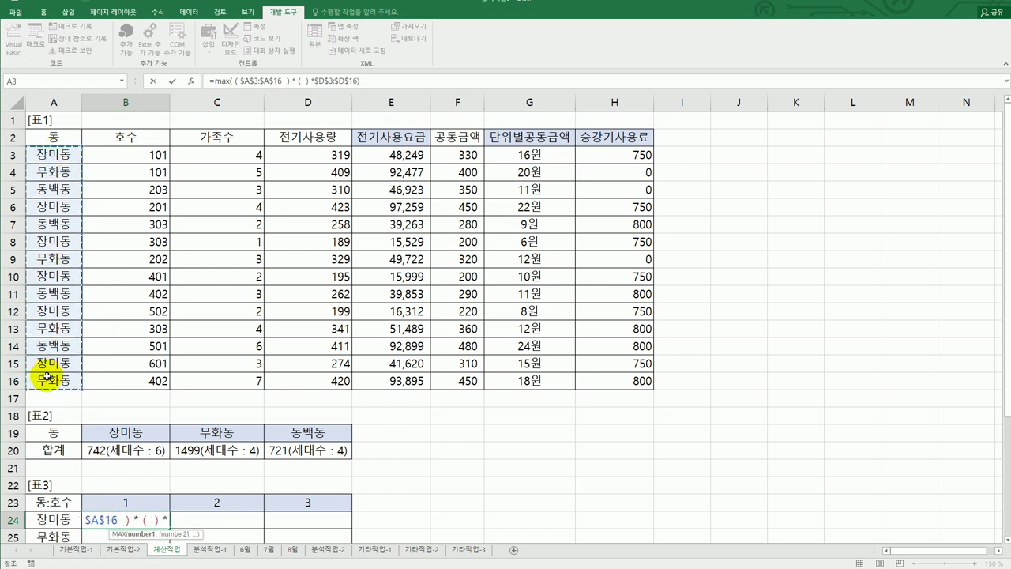
text(=)
click(67, 521)
scroll(288, 370, down, 1)
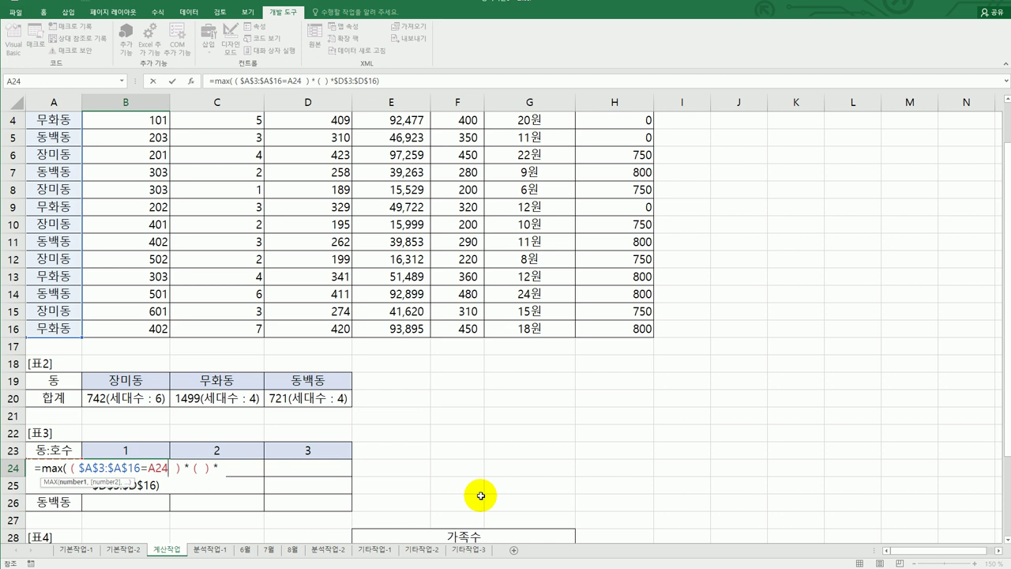
key(F4)
key(F4)
key(F4)
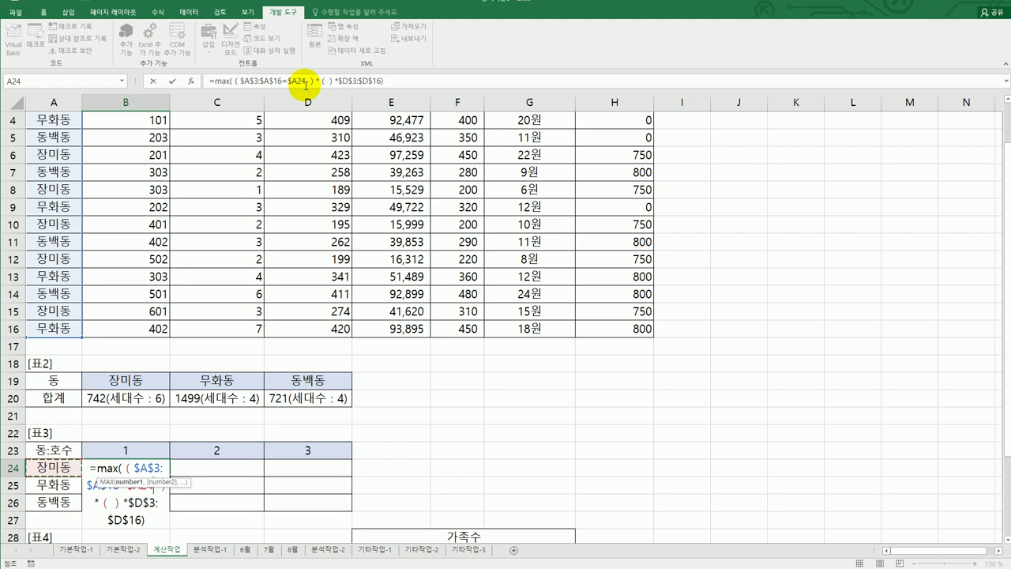
- Fill the second condition in B24's formula with VALUE(RIGHT($B$3:$B$16,1))=B$23 to match the last digit of 호수
click(327, 81)
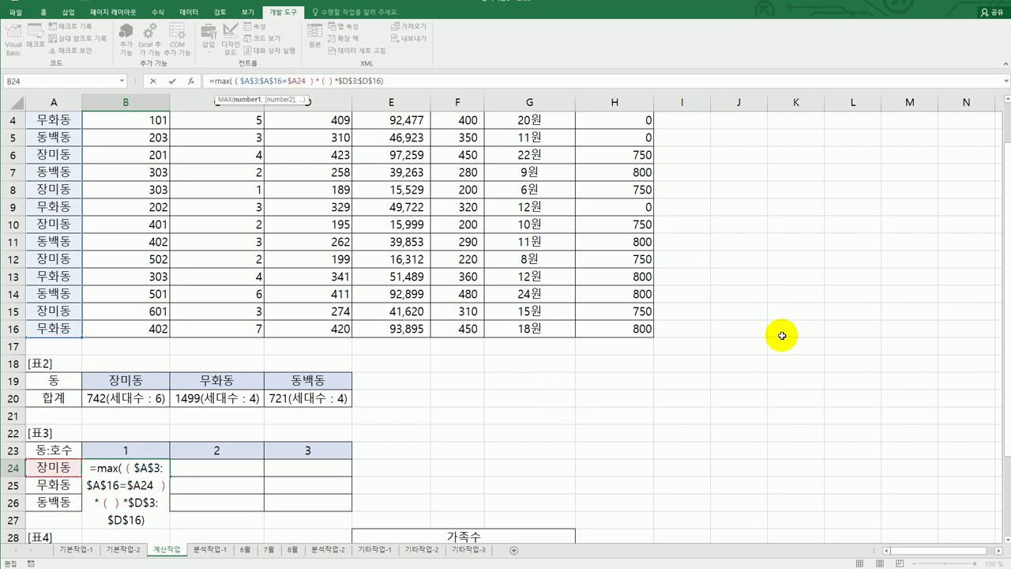
scroll(993, 339, up, 1)
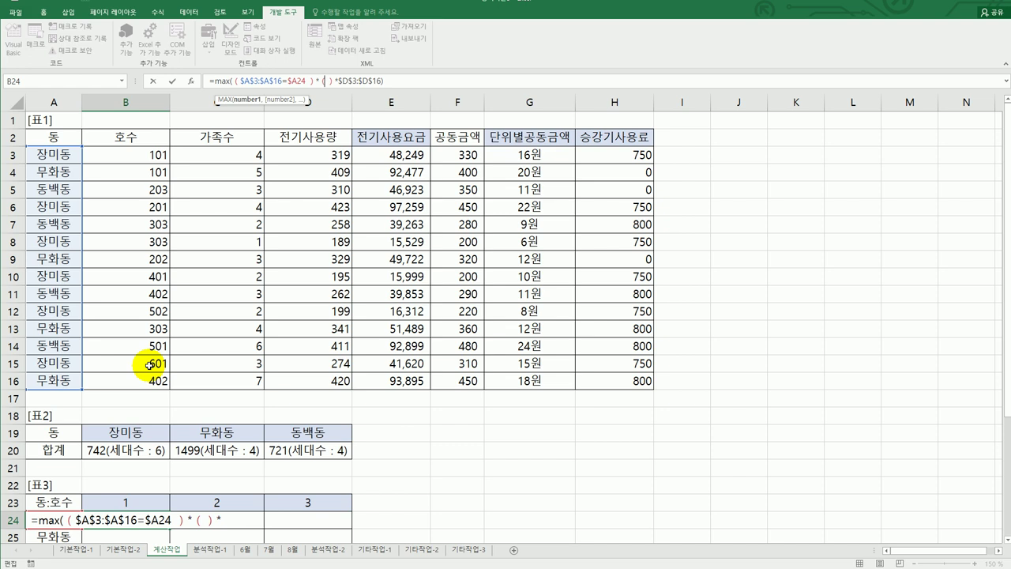
text(val)
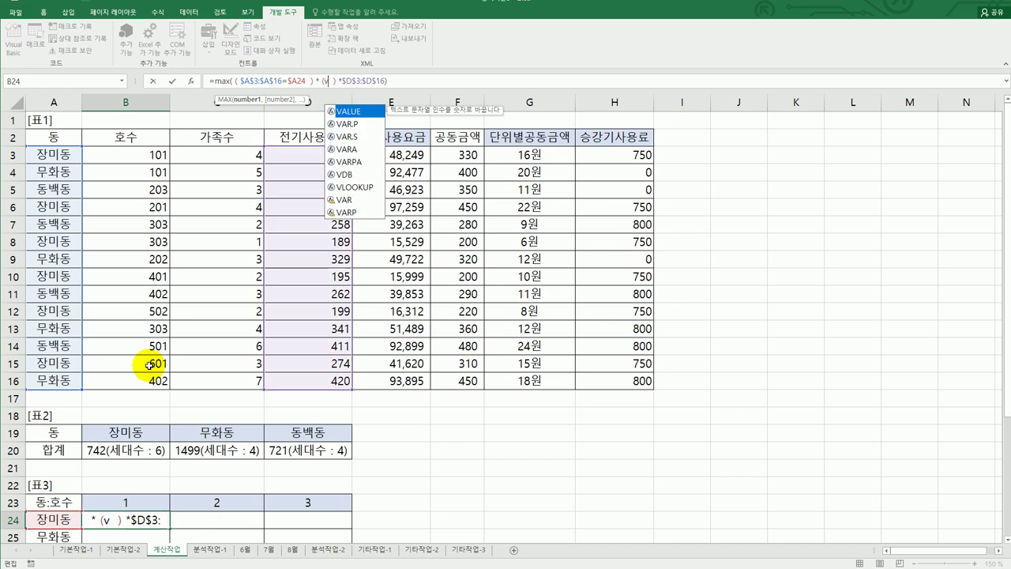
key(Tab)
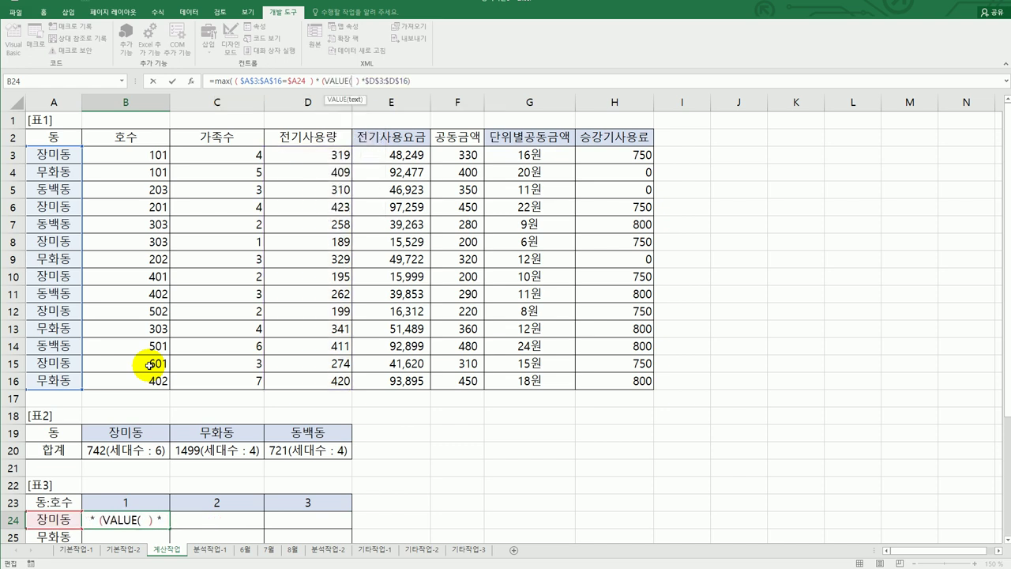
text(right()
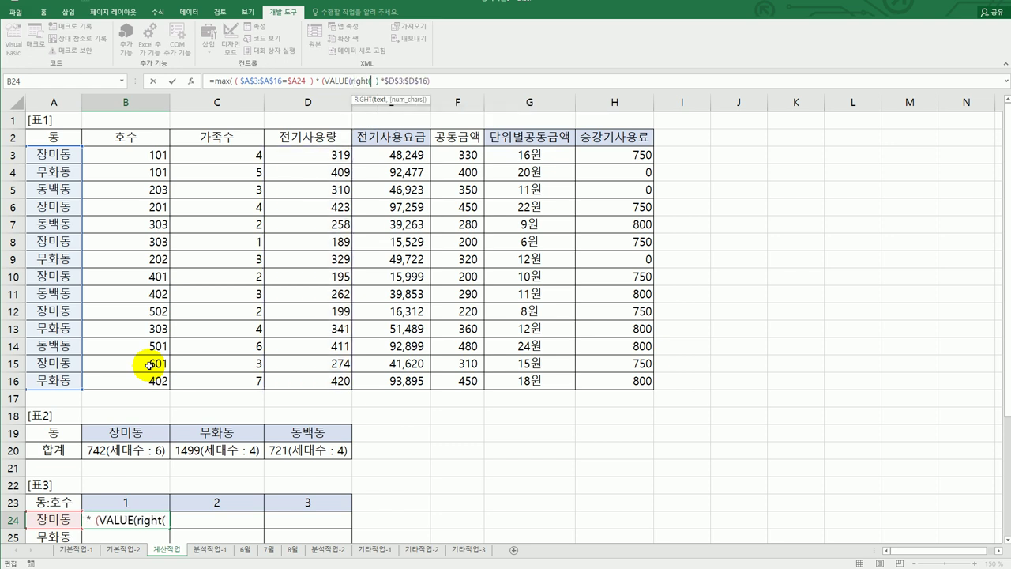
drag(126, 155, 136, 380)
key(F4)
text(,1))
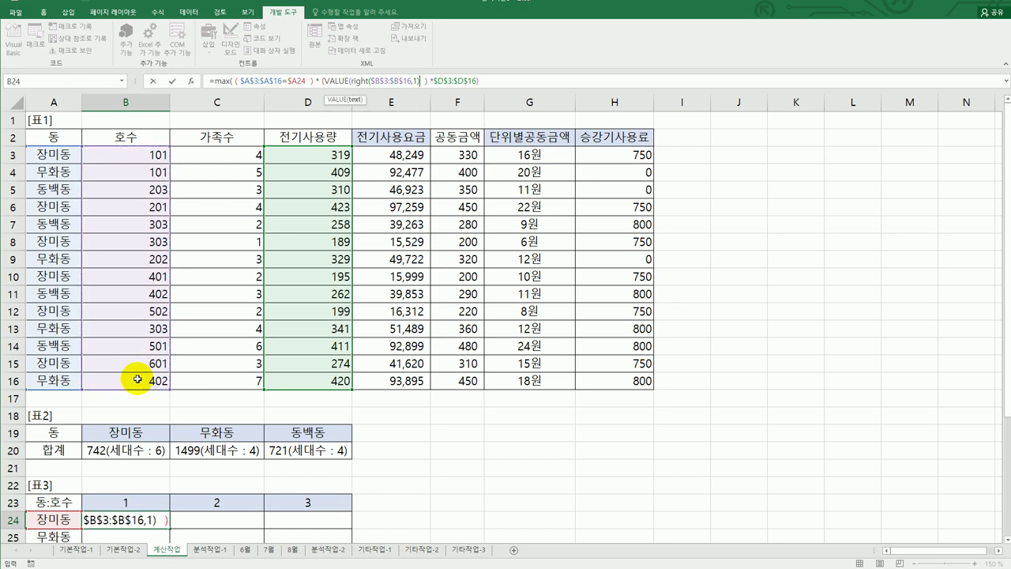
text()=)
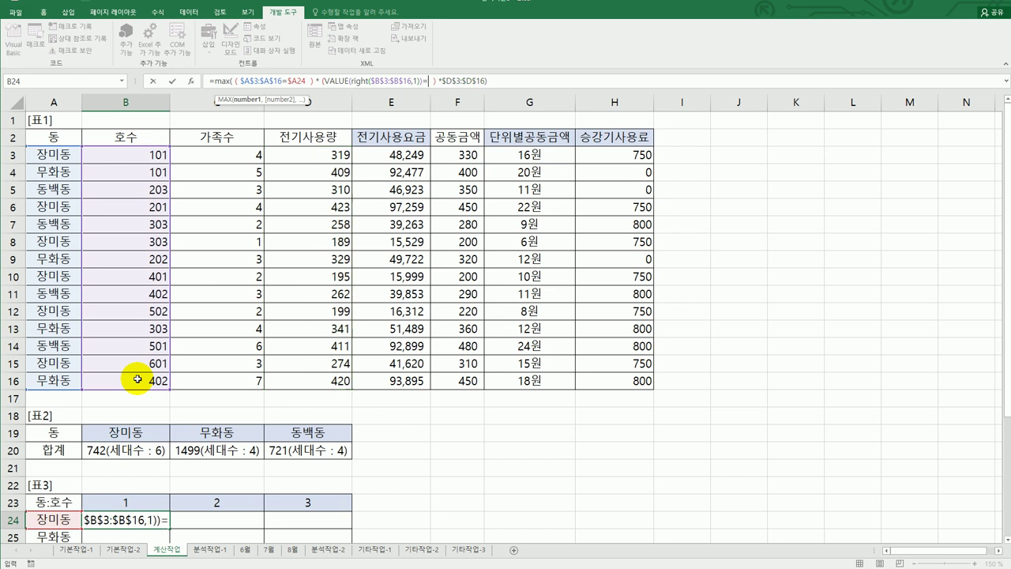
click(141, 498)
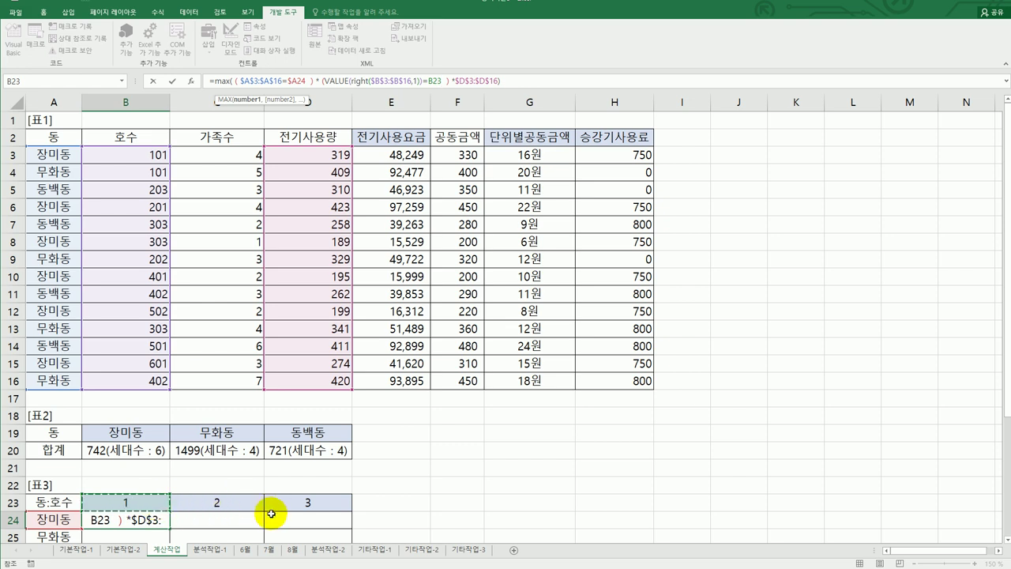
key(F4)
key(F4)
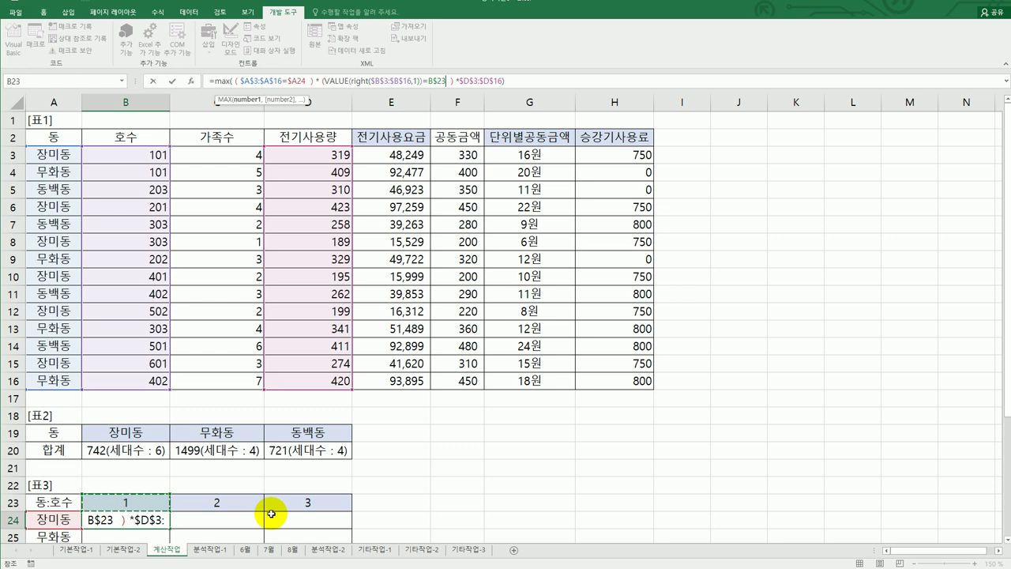
- Enter B24 as an array formula and fill it across the range B24:D26
click(560, 80)
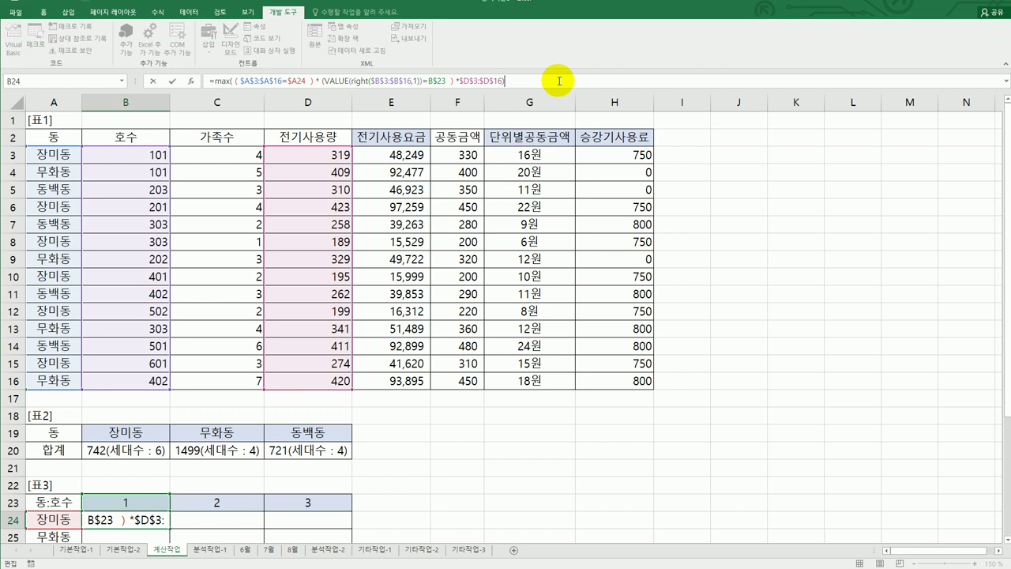
key(ctrl+shift+Return)
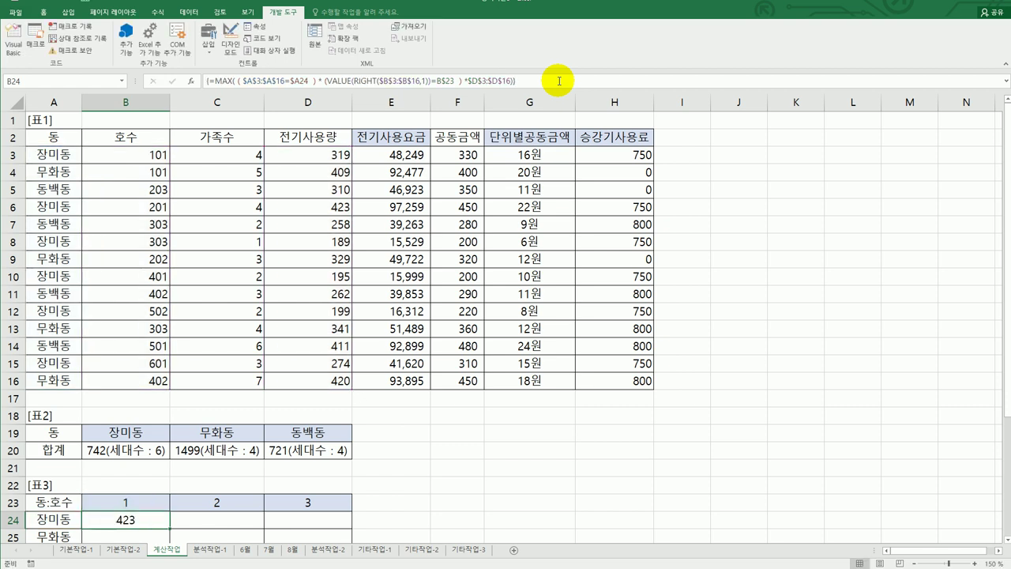
scroll(241, 334, down, 2)
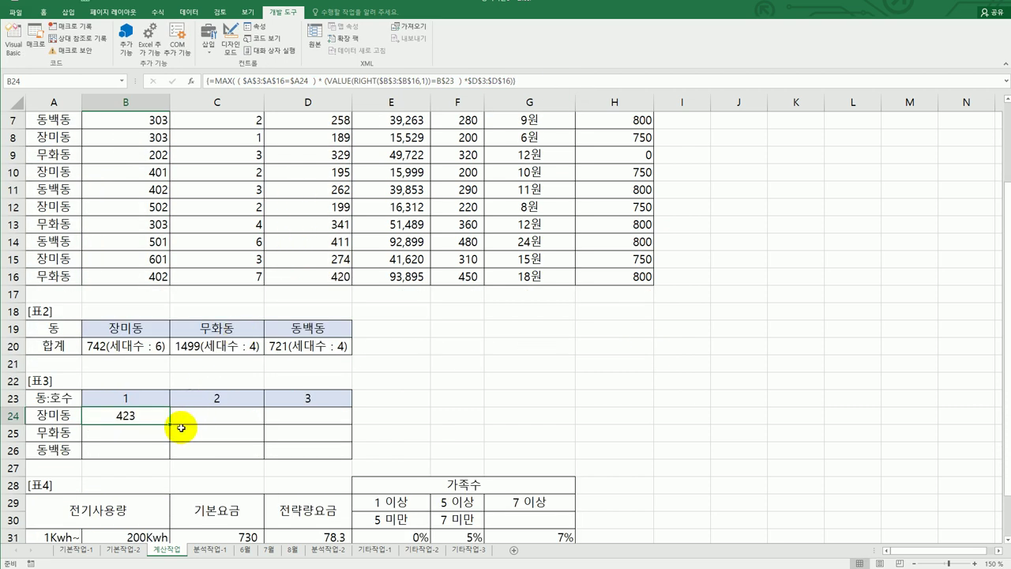
drag(168, 426, 314, 450)
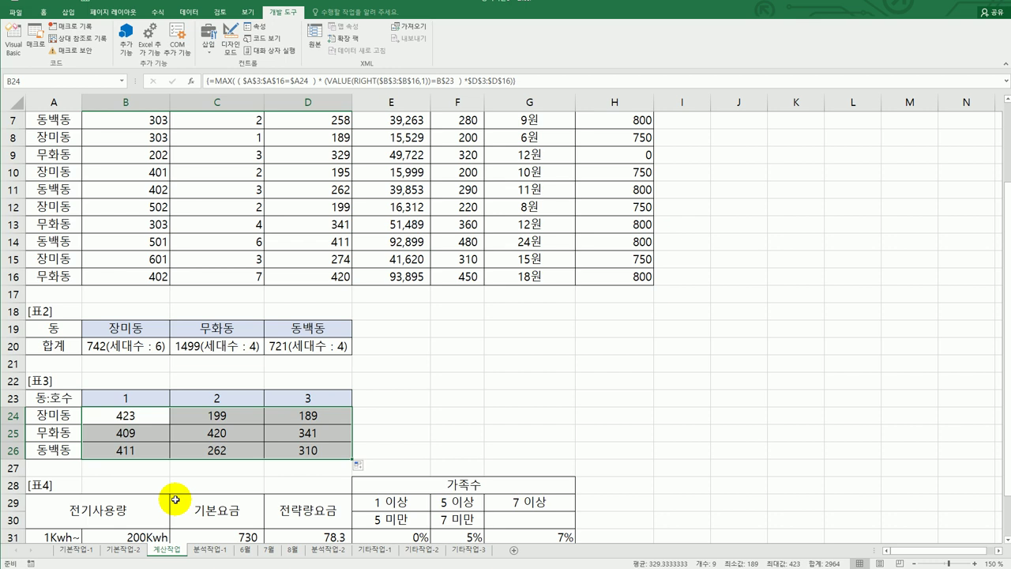
- Review 문제 3 task 1 in the exercise document, and open the 분석작업-1 sheet back in Excel
key(alt+Tab)
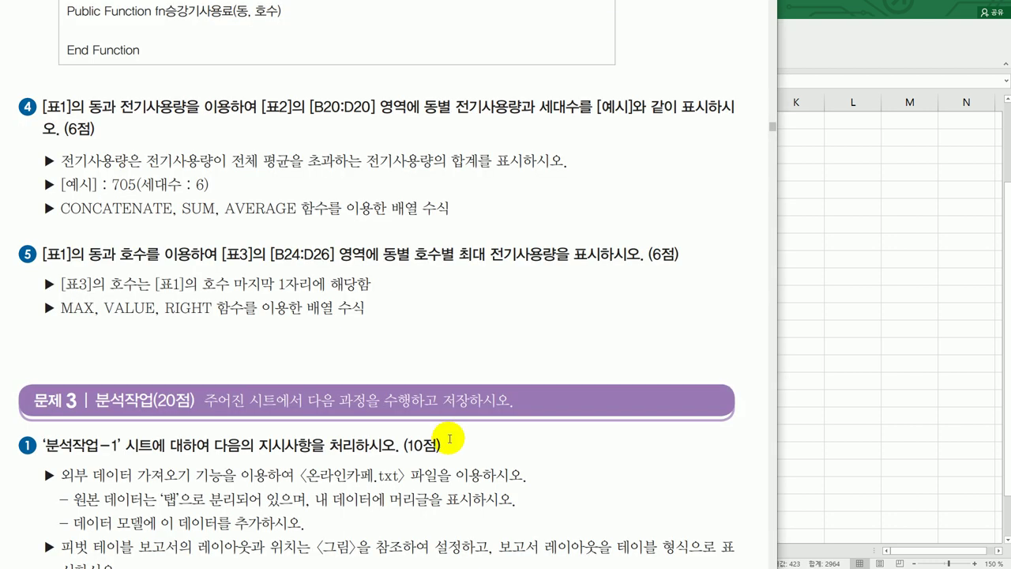
scroll(450, 440, down, 5)
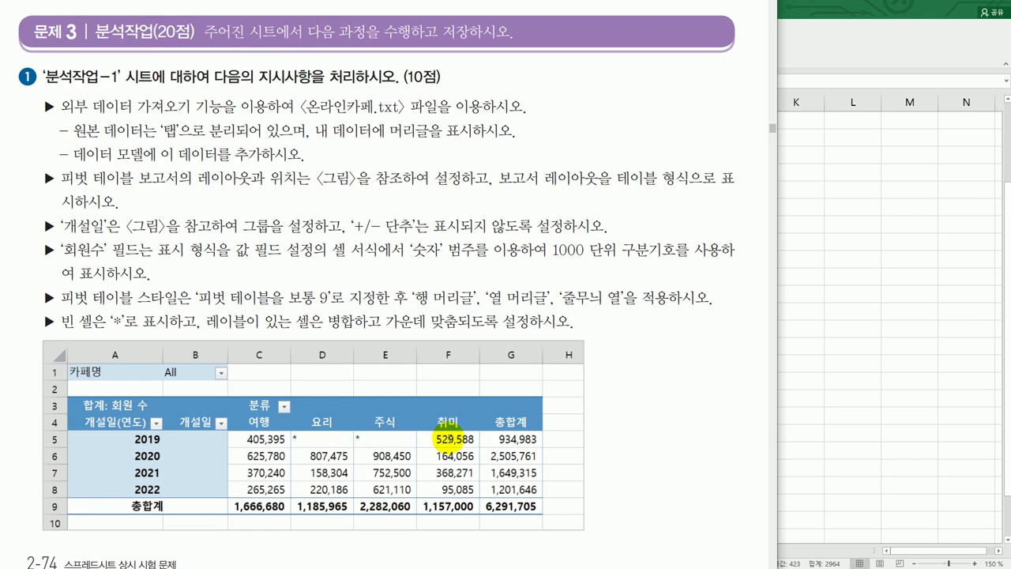
click(897, 457)
click(213, 551)
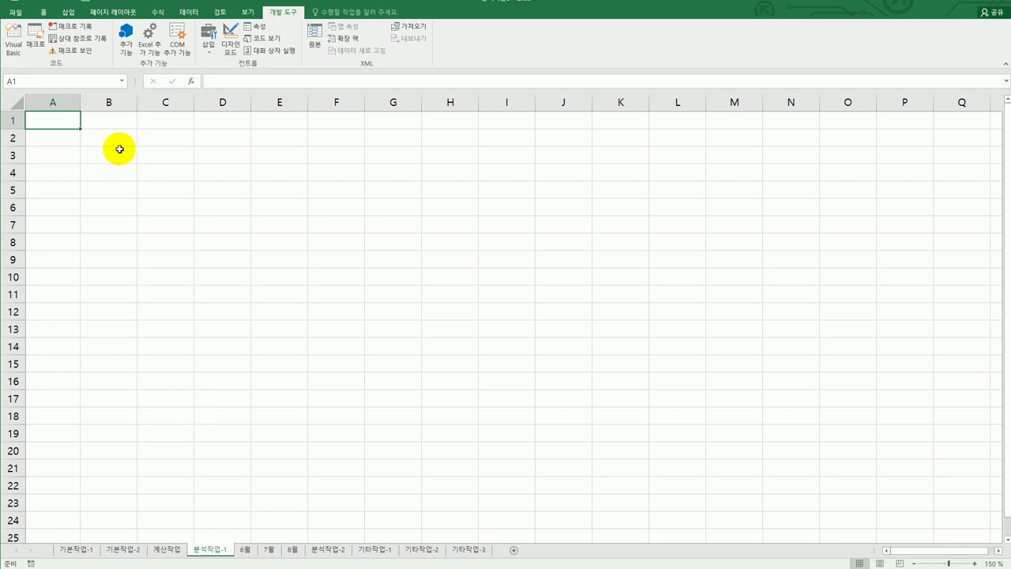
- Start a text file import and open 온라인카페.txt from the C:\컴활1급\스프레드시트 folder
click(189, 12)
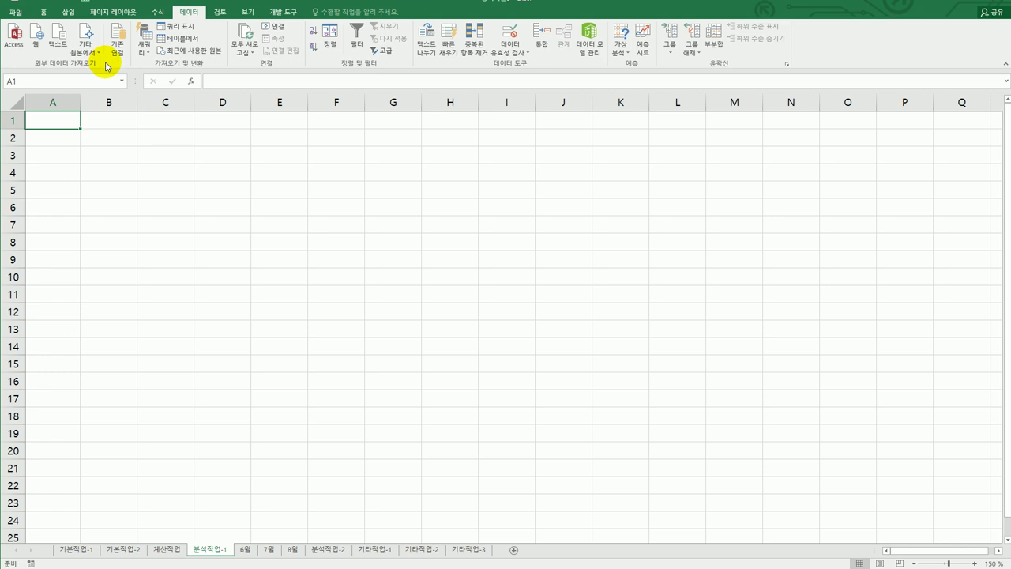
click(60, 49)
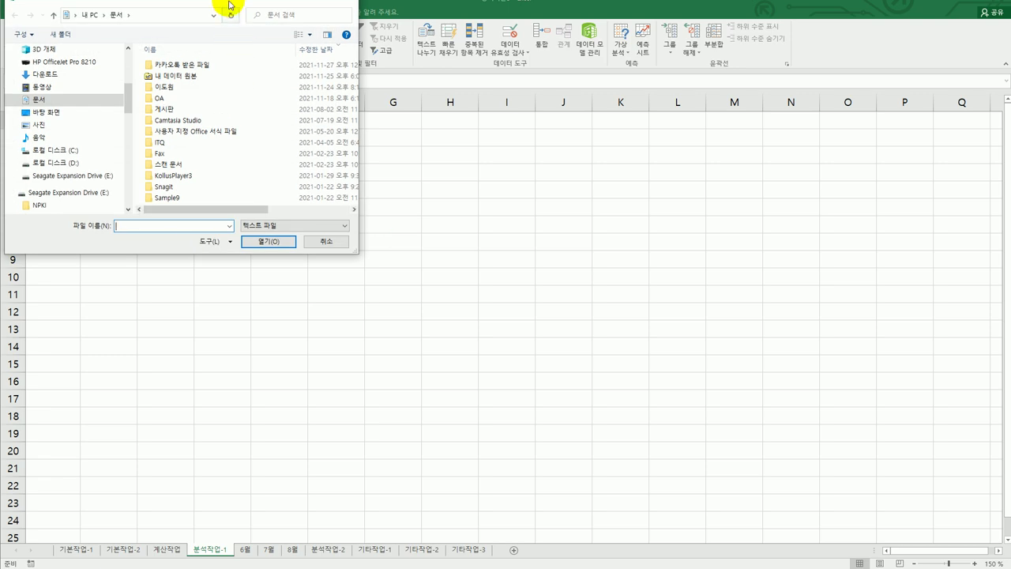
click(359, 270)
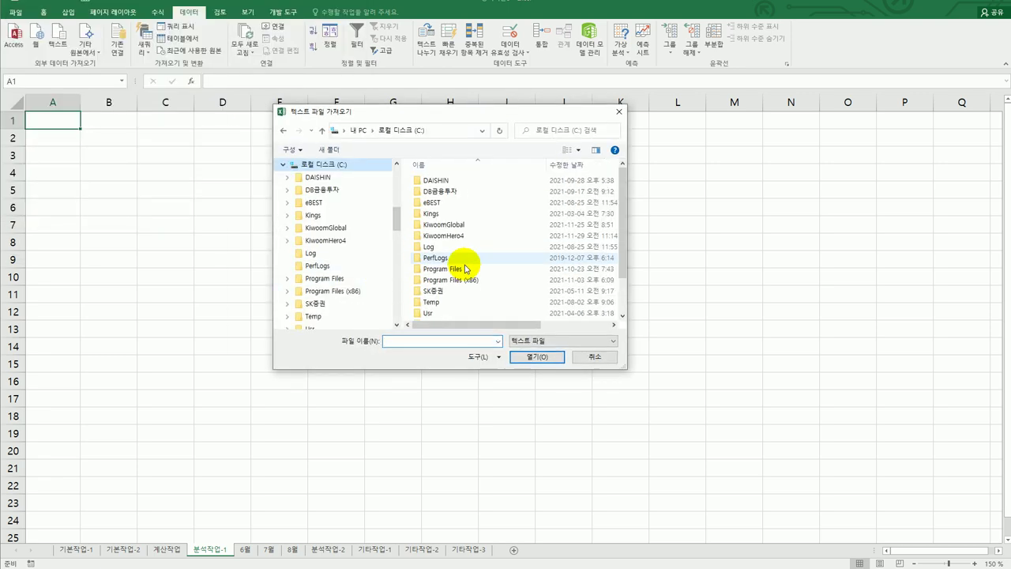
drag(624, 233, 625, 304)
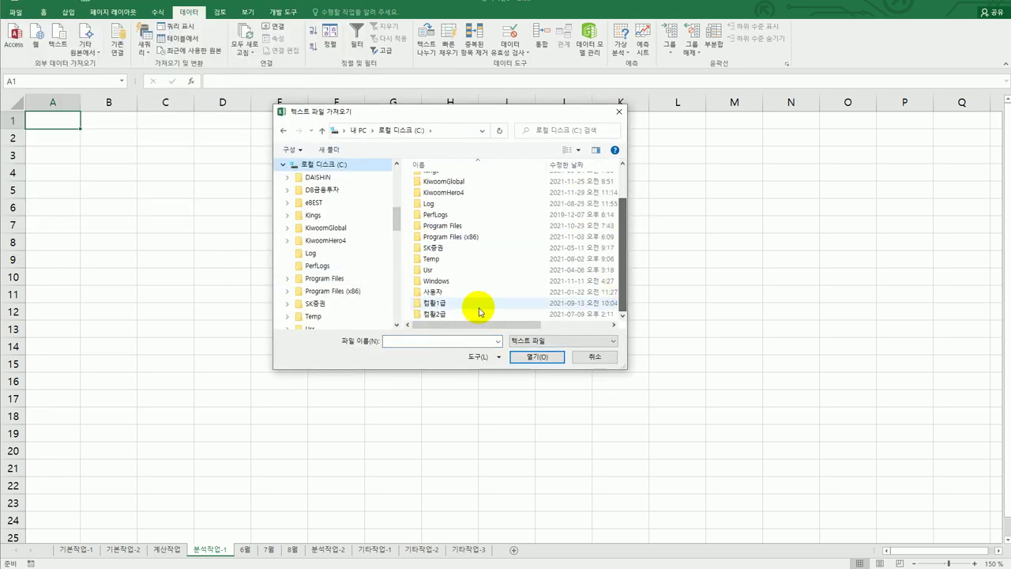
double_click(465, 309)
double_click(437, 192)
click(437, 191)
click(537, 357)
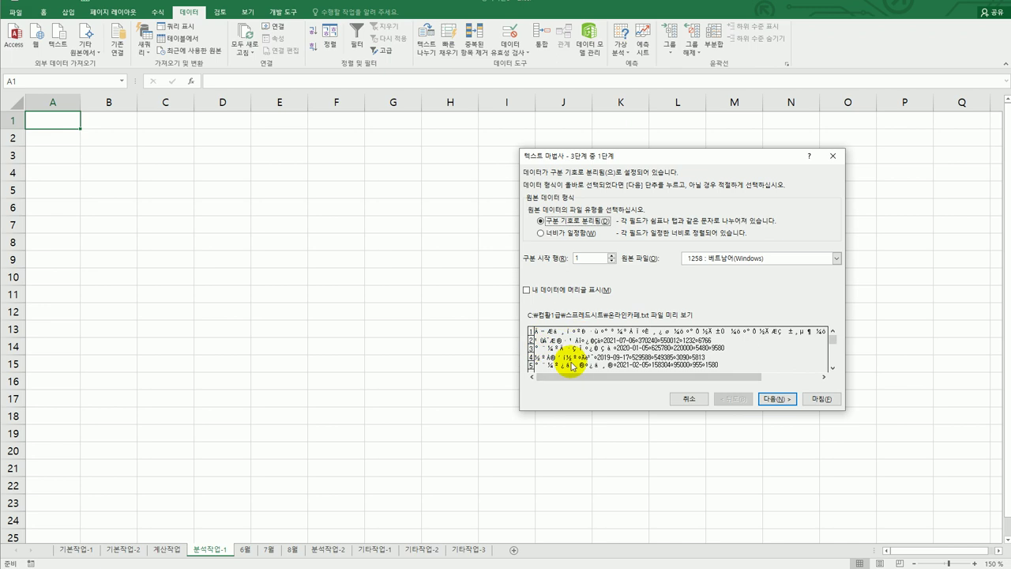
- Set the import's file origin to 20949 : 한국어(완성) and mark the data as having headers
click(773, 261)
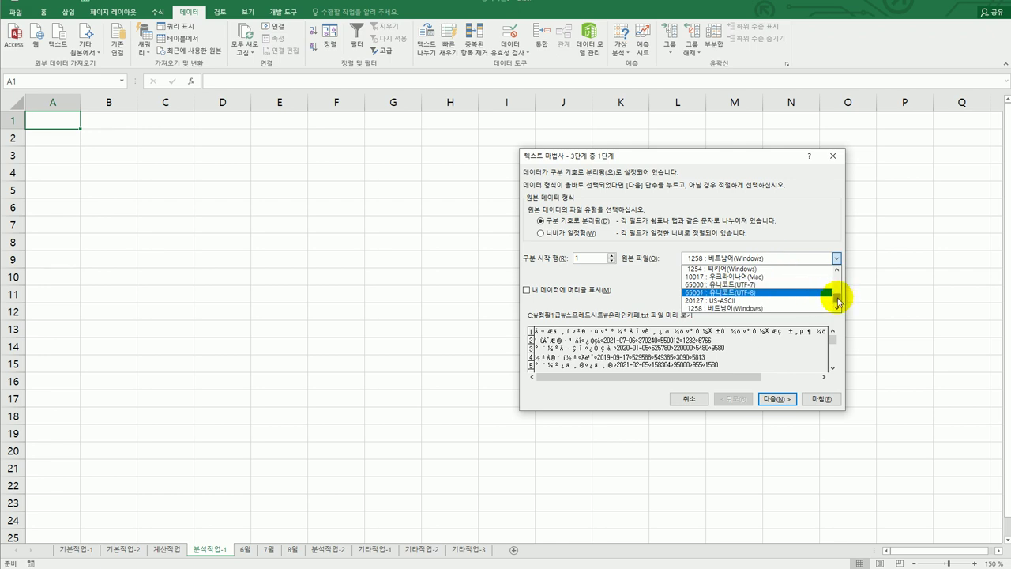
scroll(838, 300, down, 5)
scroll(838, 300, down, 5)
scroll(837, 308, down, 3)
click(760, 307)
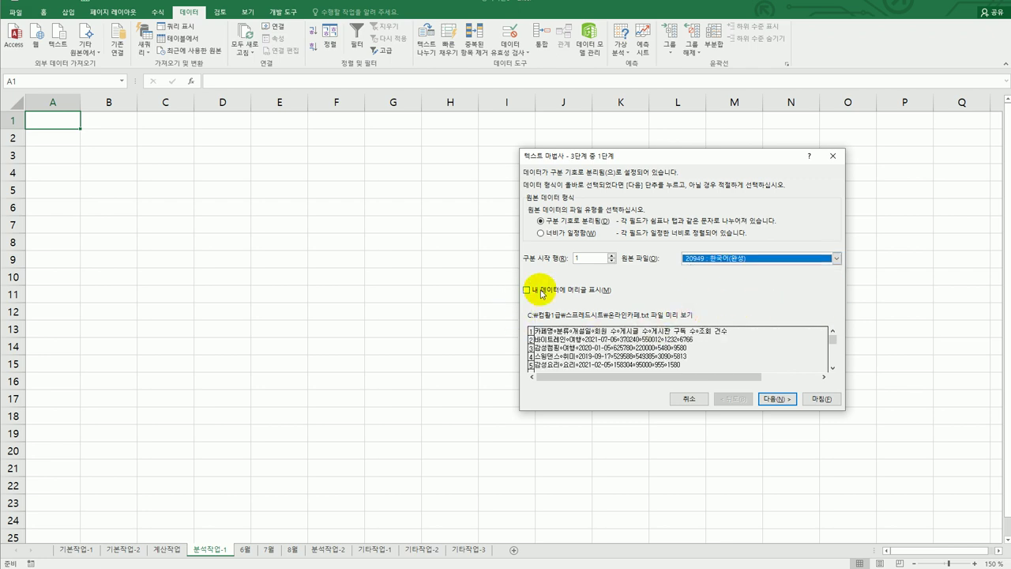
click(542, 295)
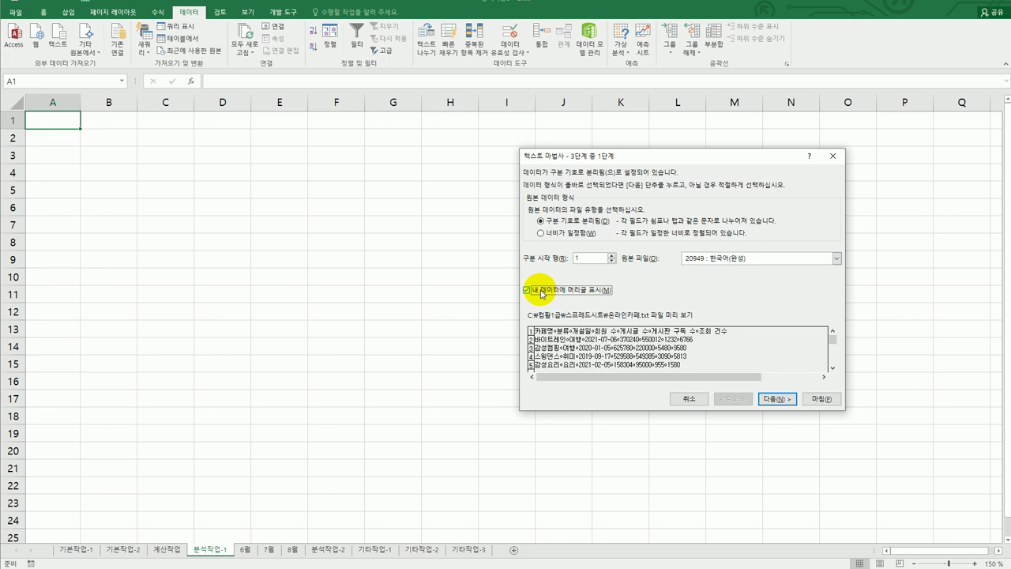
- Finish the text import wizard with the tab delimiter and the 일반 format for the columns
click(784, 403)
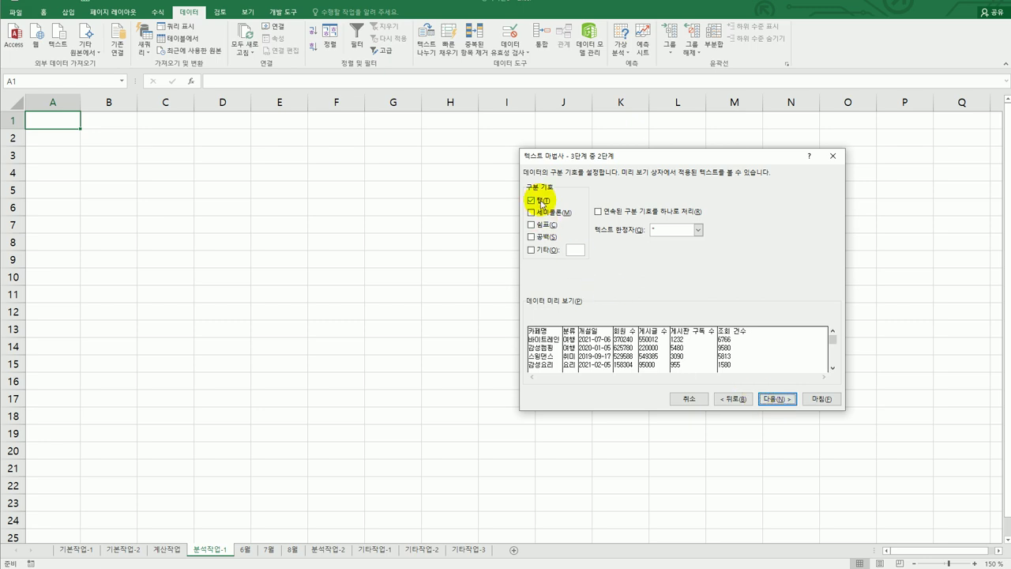
click(777, 399)
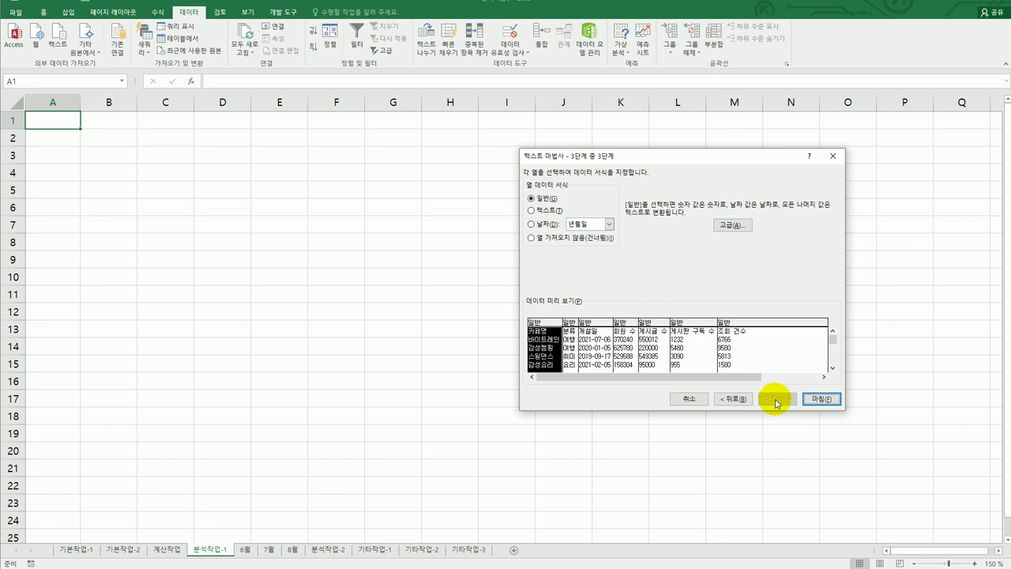
click(814, 400)
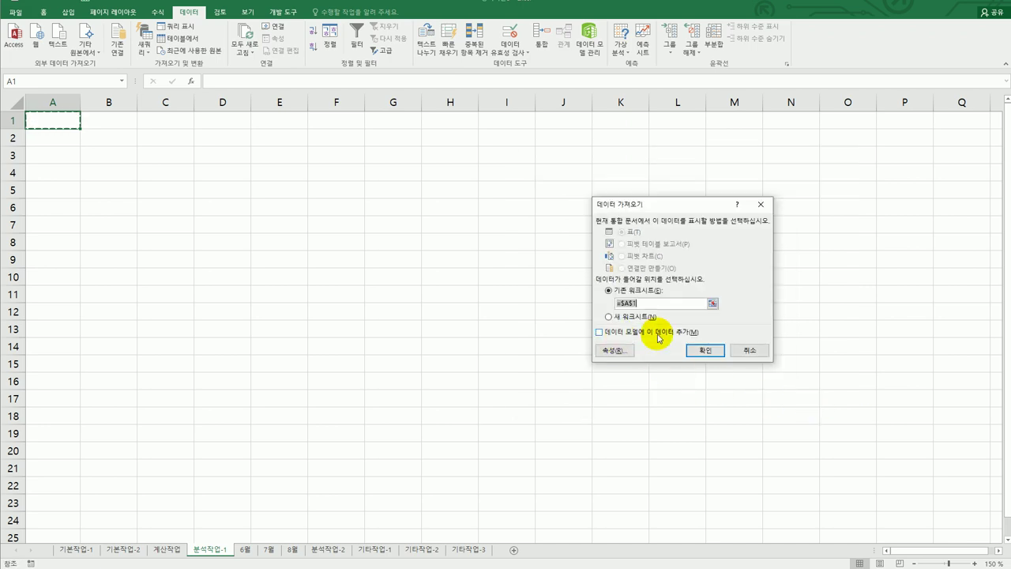
- Add the imported data to the data model and place it as a PivotTable report at A3 of 분석작업-1
click(660, 335)
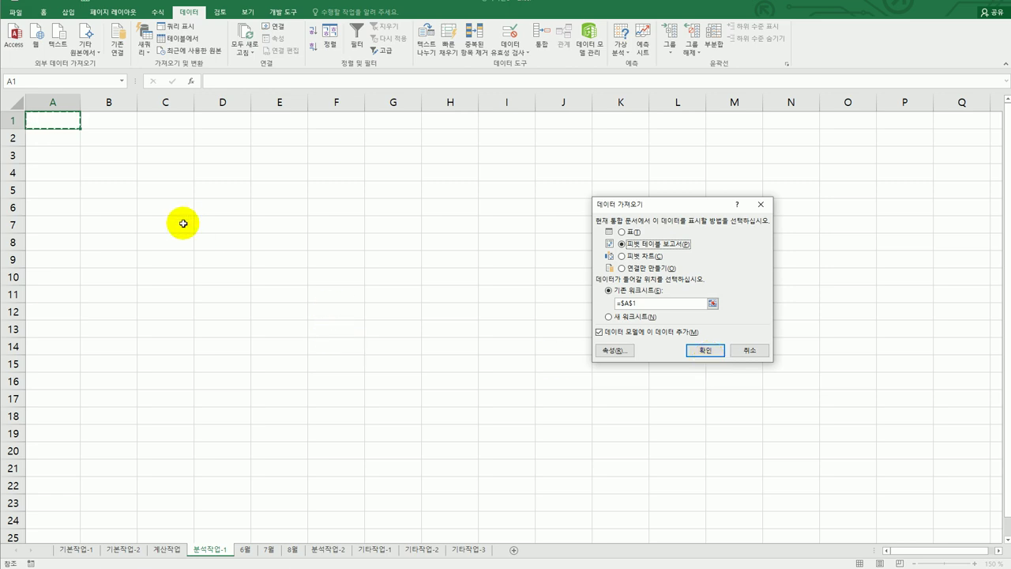
click(48, 157)
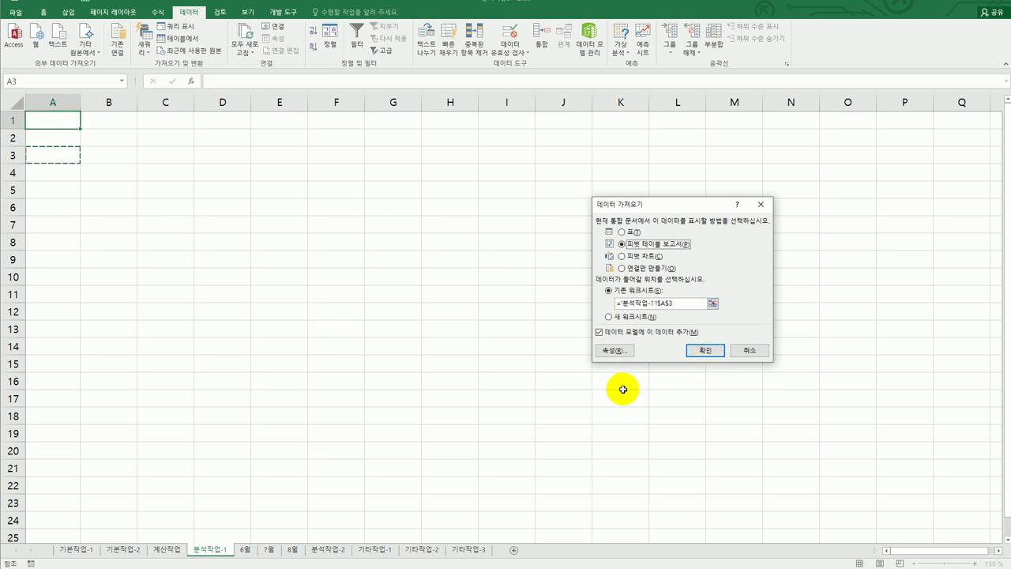
click(700, 350)
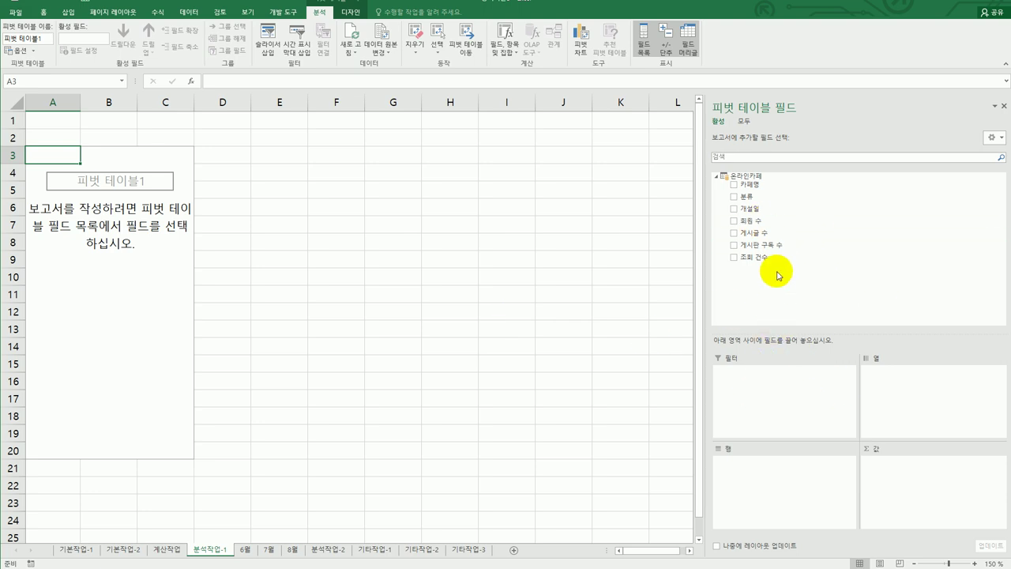
- Lay out the pivot table with 카페명 as filter, 개설일 as rows, 분류 as columns and 회원 수 as values
drag(759, 184, 772, 388)
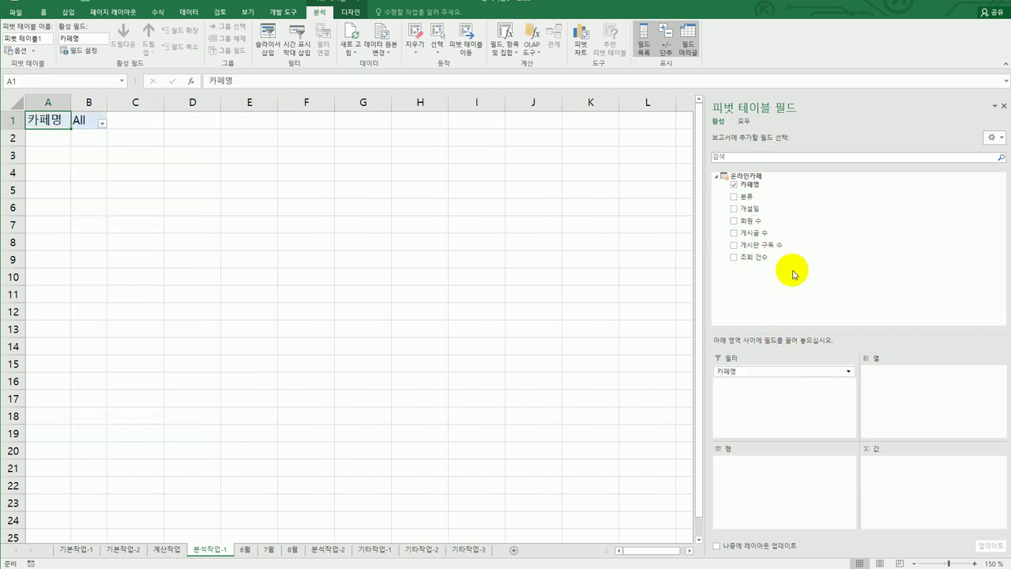
drag(757, 209, 783, 483)
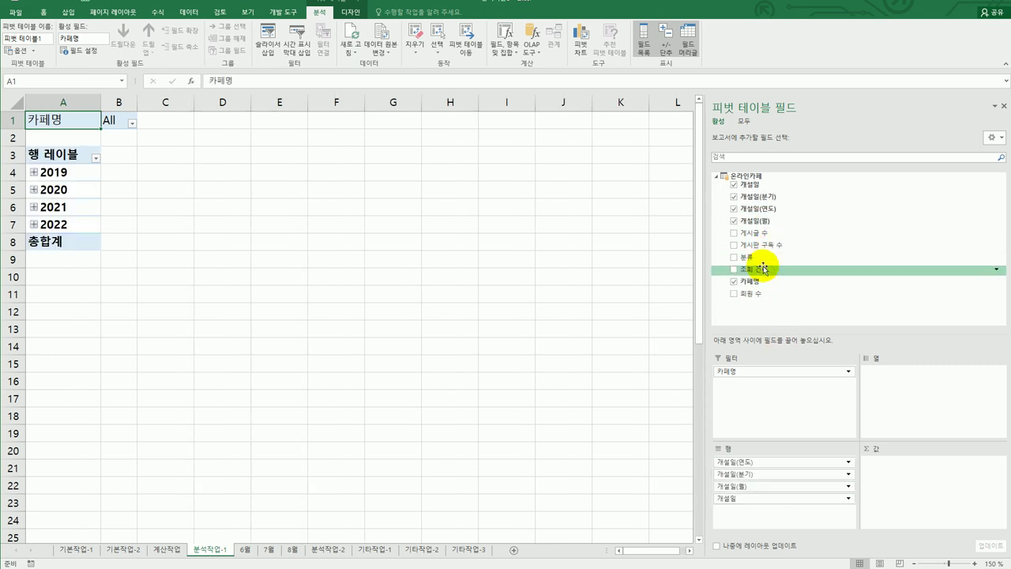
drag(763, 260, 887, 395)
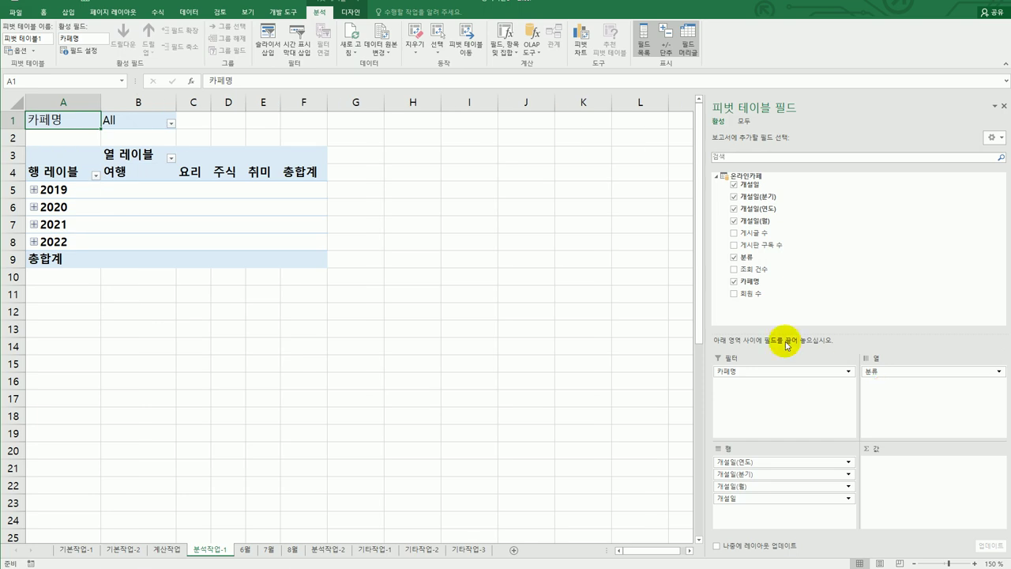
drag(755, 294, 887, 470)
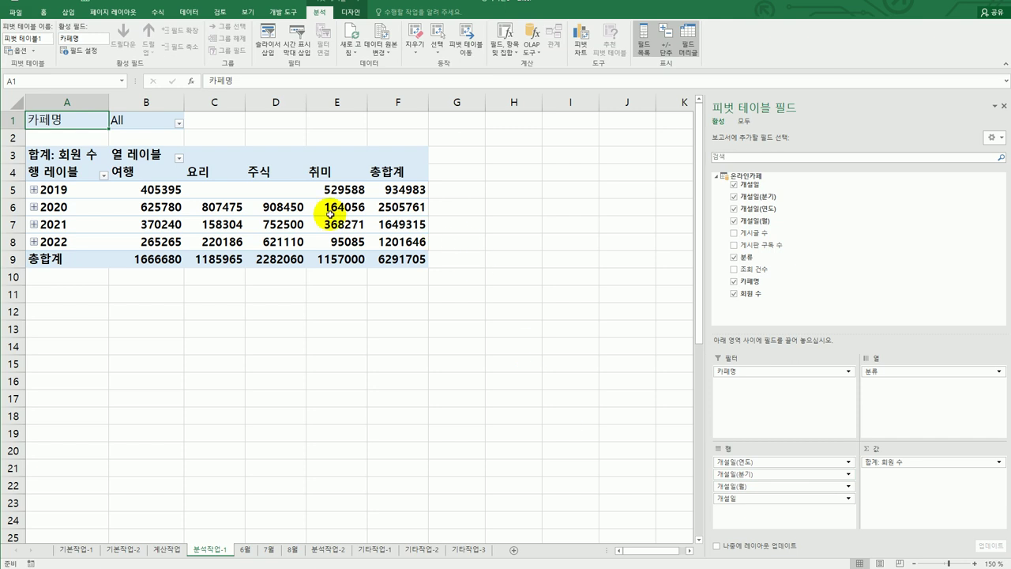
- Switch the pivot table's report layout to tabular form (테이블 형식)
click(352, 20)
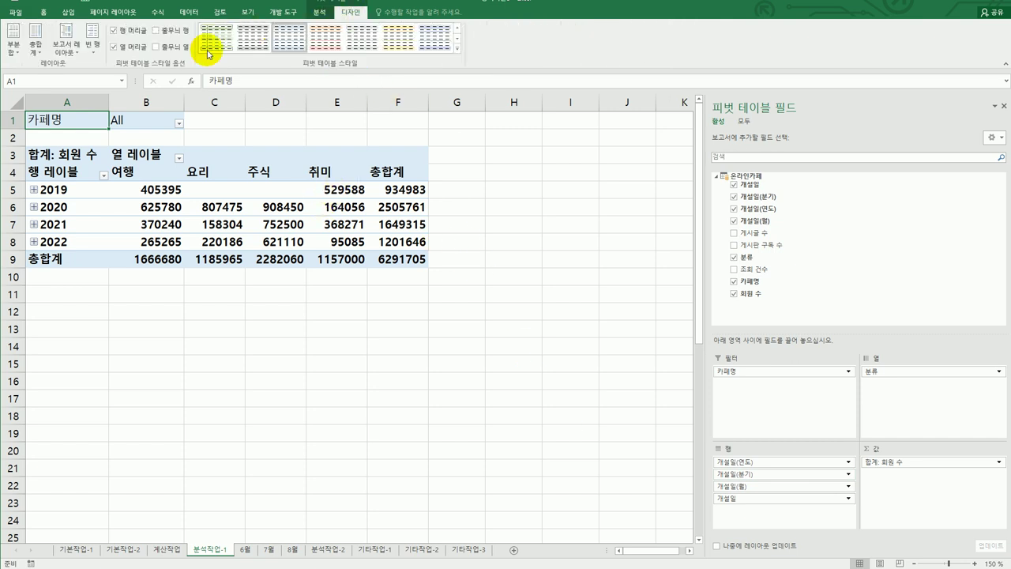
click(69, 49)
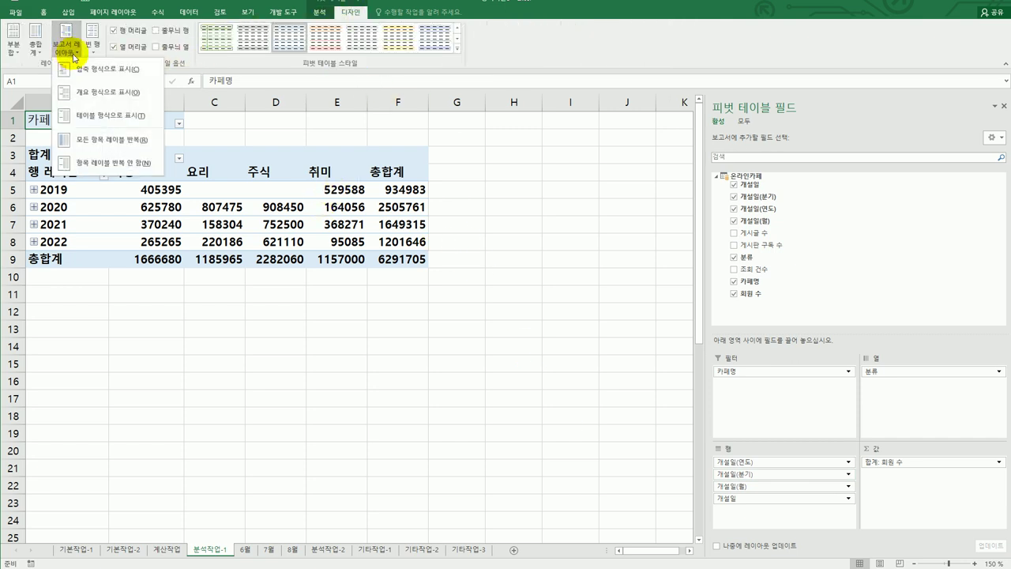
click(94, 113)
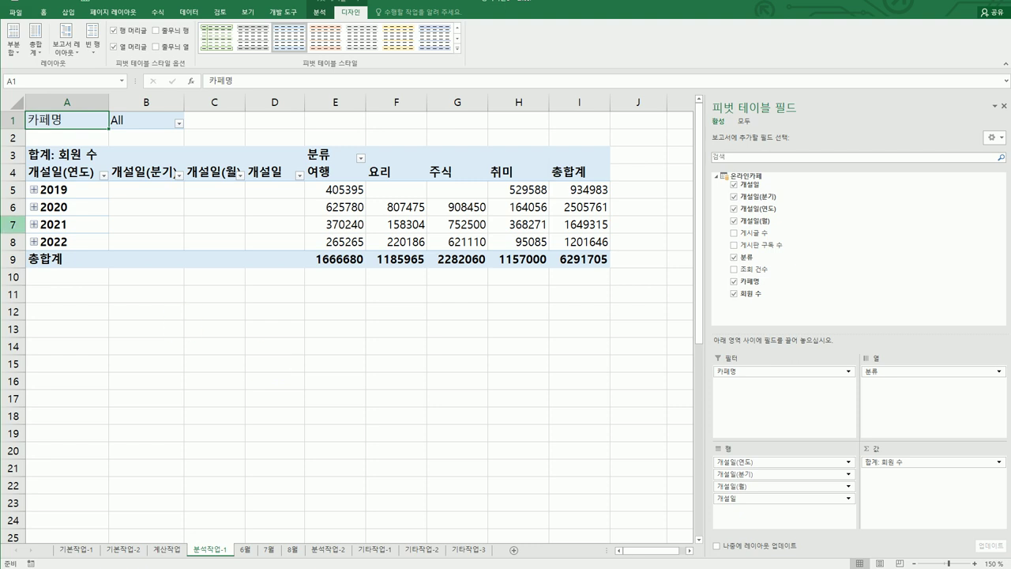
- Group the 개설일 row dates by 연 only, without 월 and 분기, and hide the pivot table's expand/collapse buttons
click(76, 192)
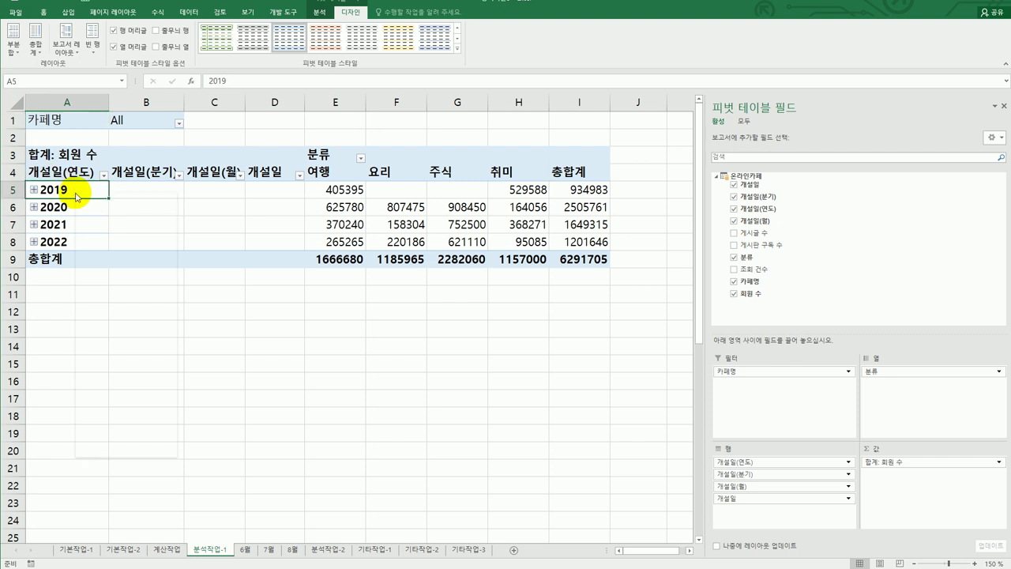
right_click(75, 192)
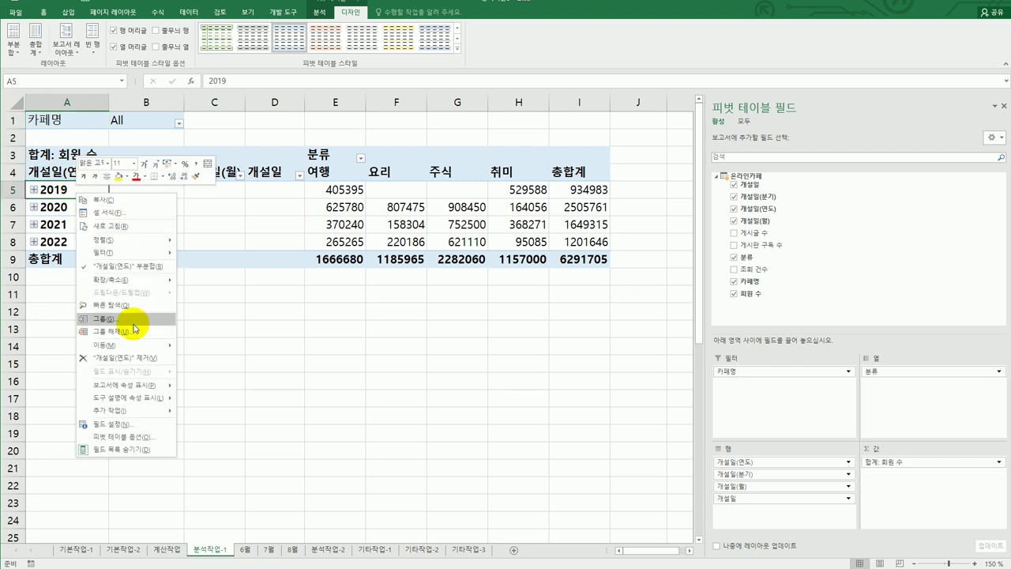
click(134, 322)
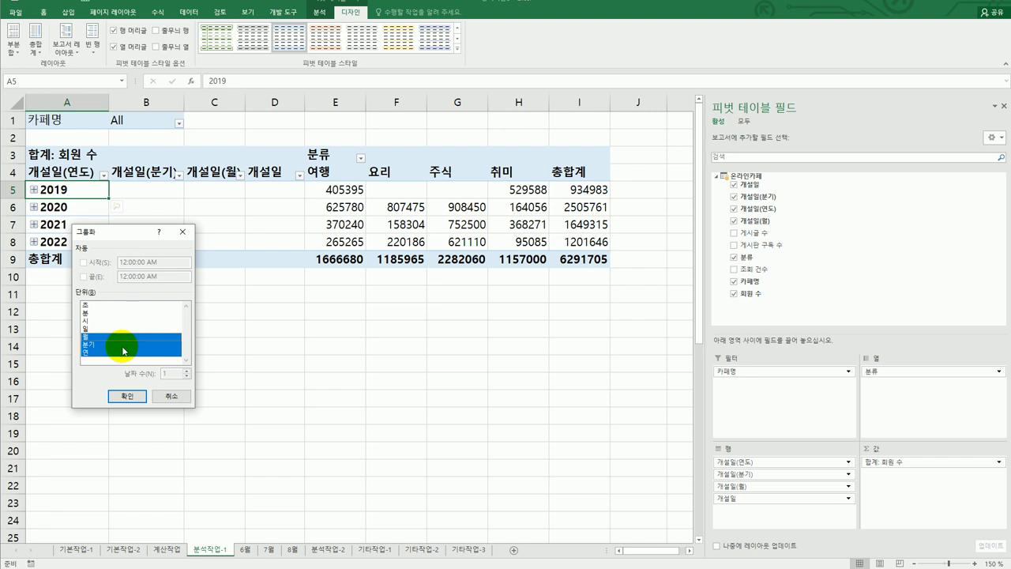
click(118, 336)
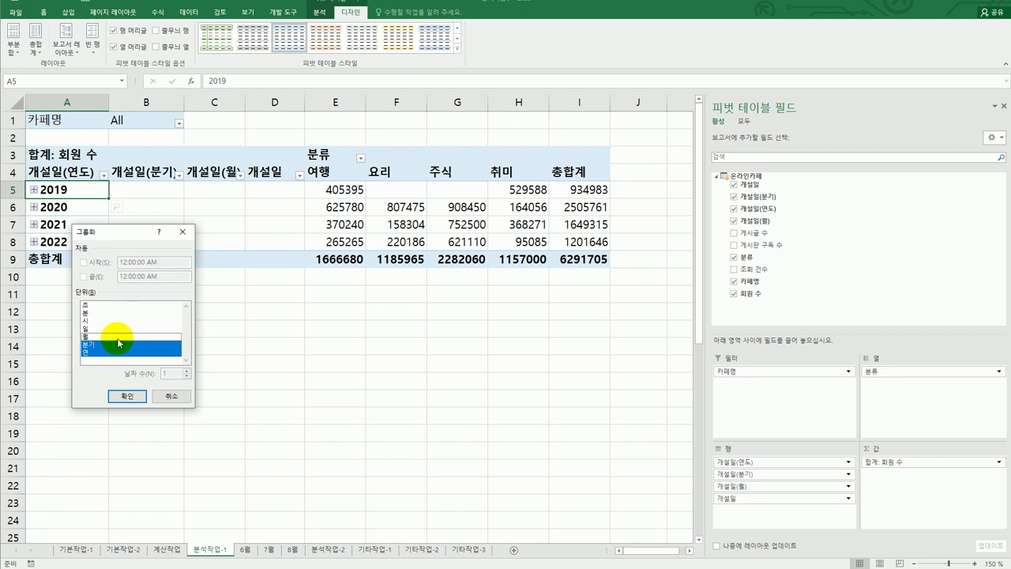
click(118, 344)
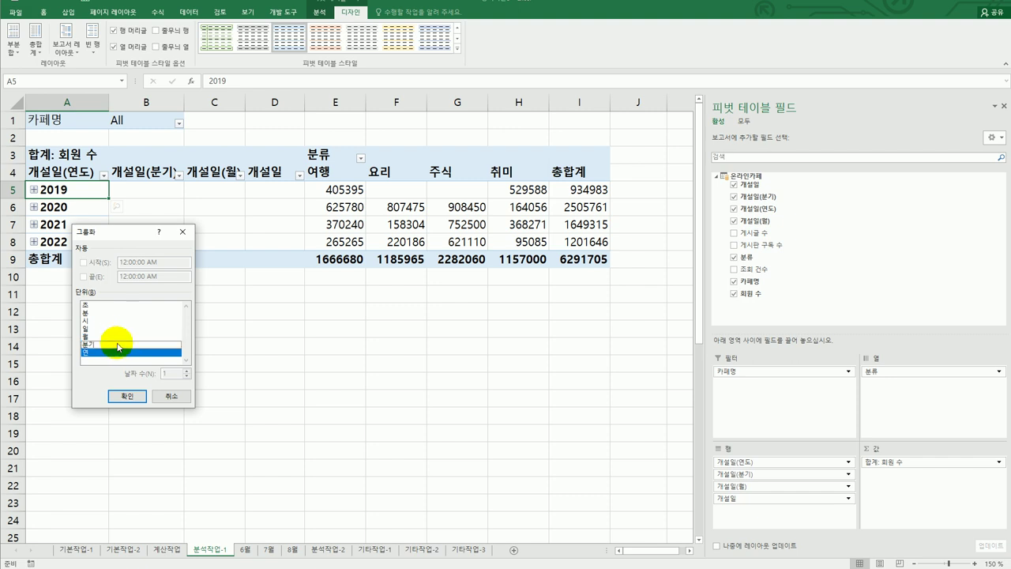
click(126, 396)
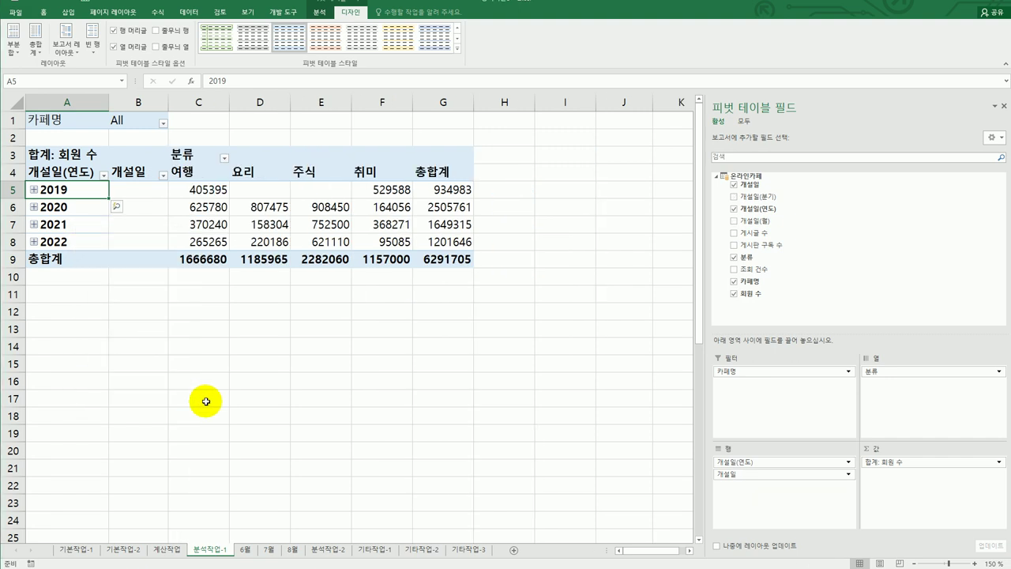
click(320, 14)
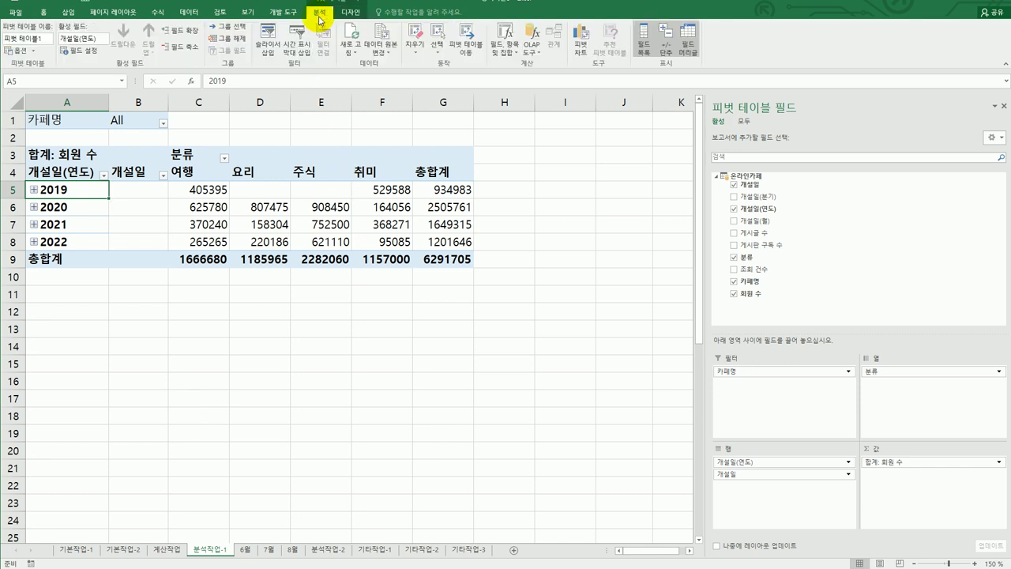
click(669, 47)
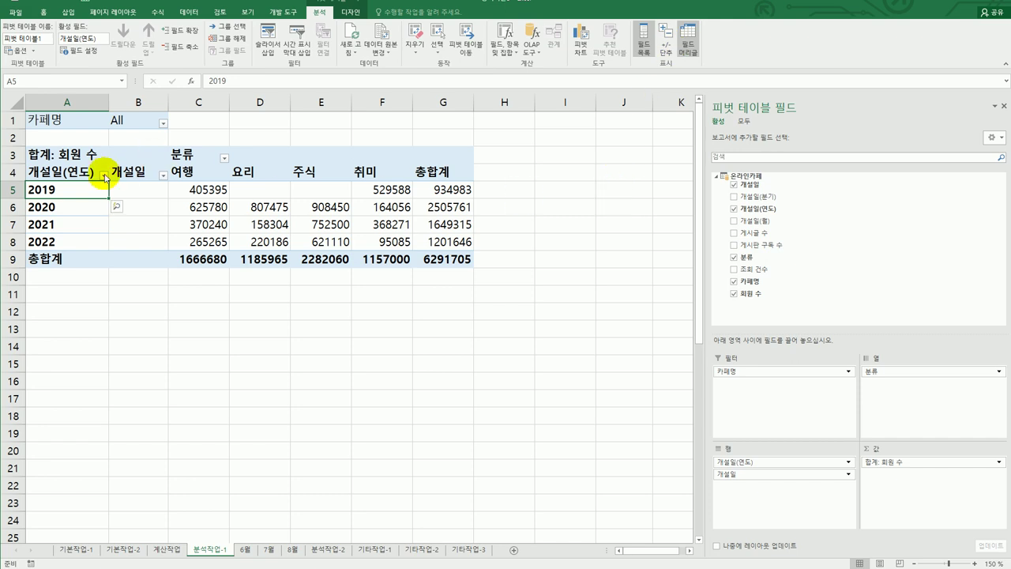
- Format the 합계: 회원 수 value field as 숫자 with 0 decimal places and the 1000 separator
click(80, 157)
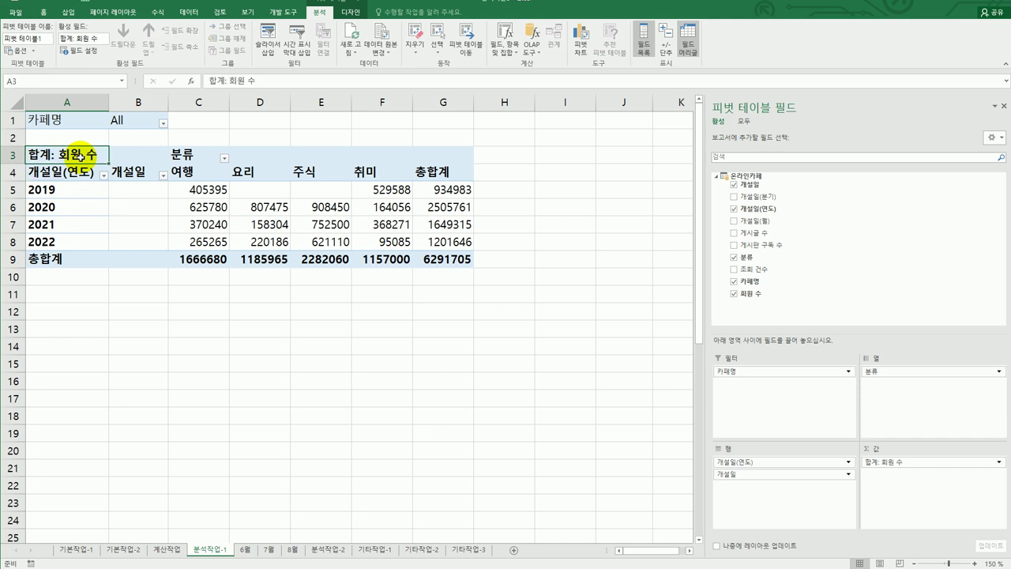
right_click(80, 156)
click(106, 287)
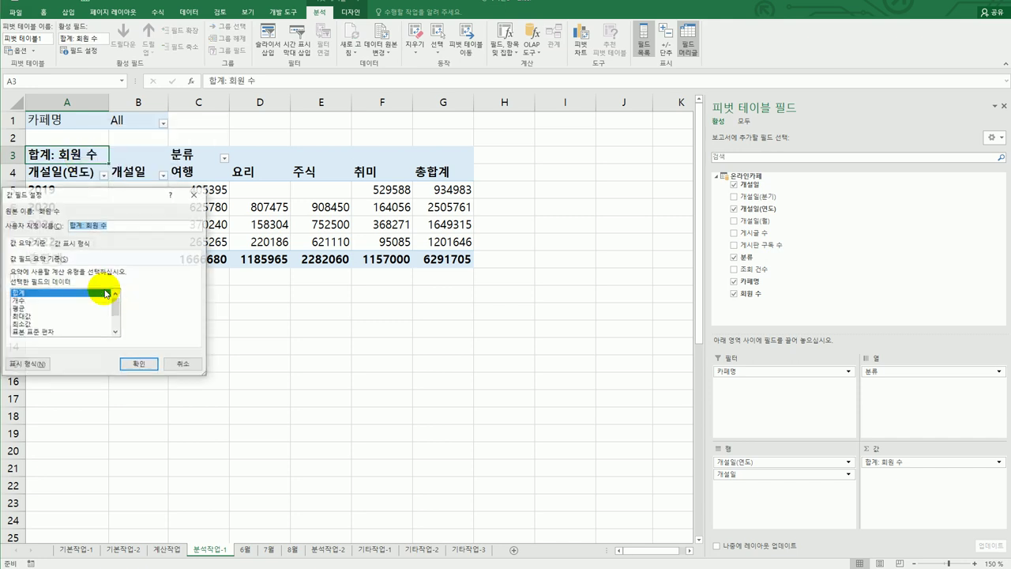
click(29, 365)
drag(162, 155, 463, 164)
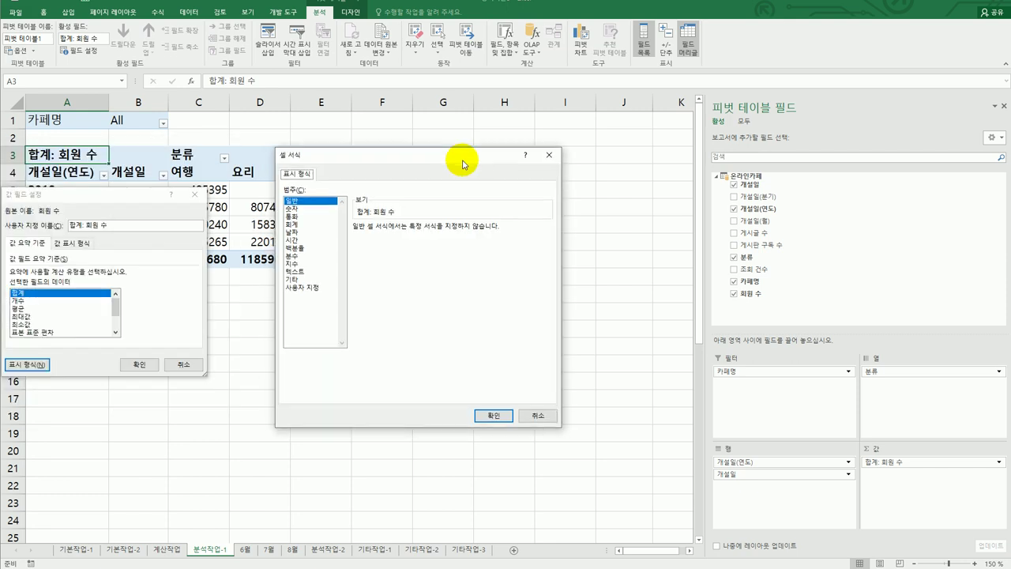
click(304, 208)
click(369, 245)
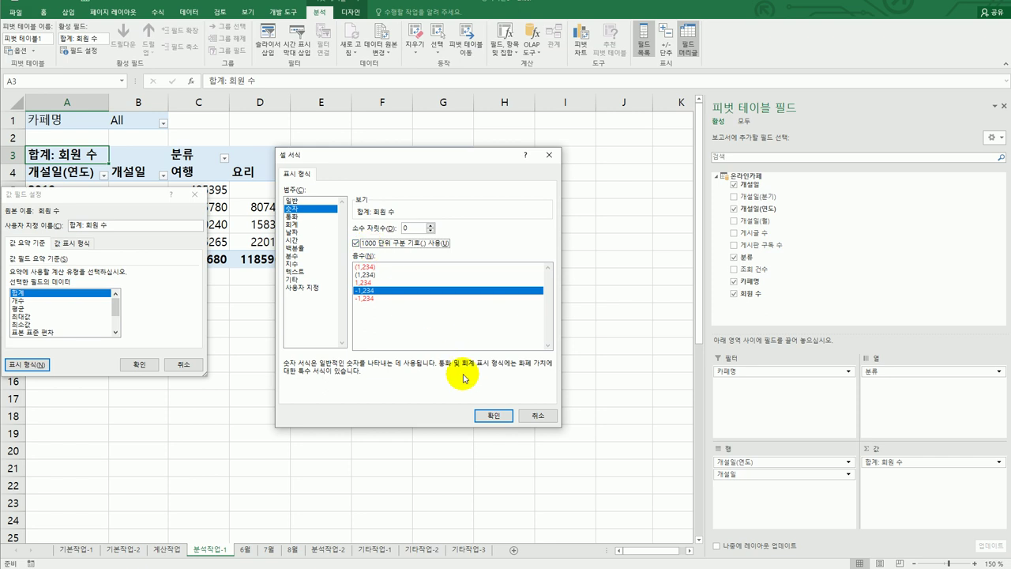
click(483, 414)
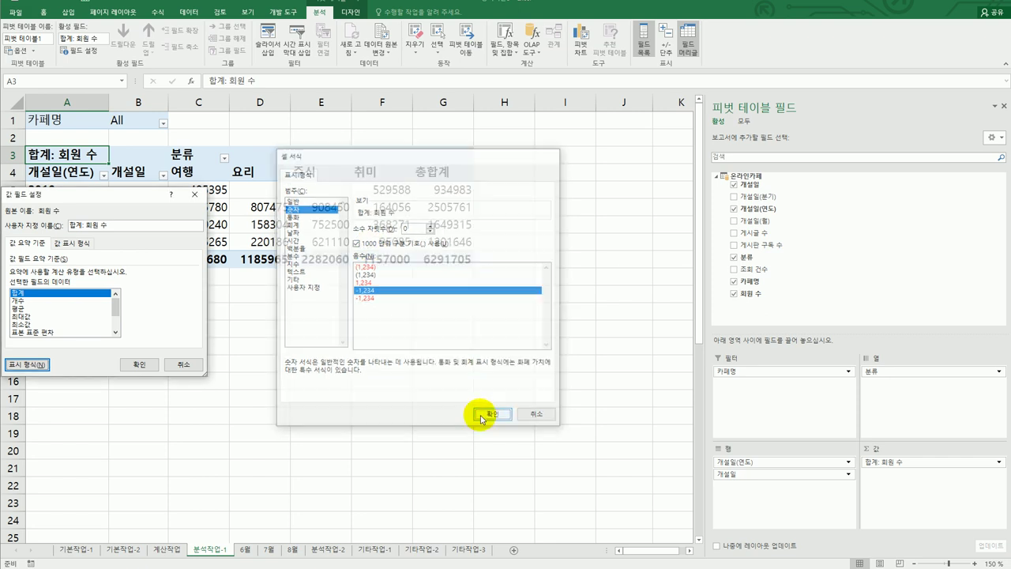
click(147, 366)
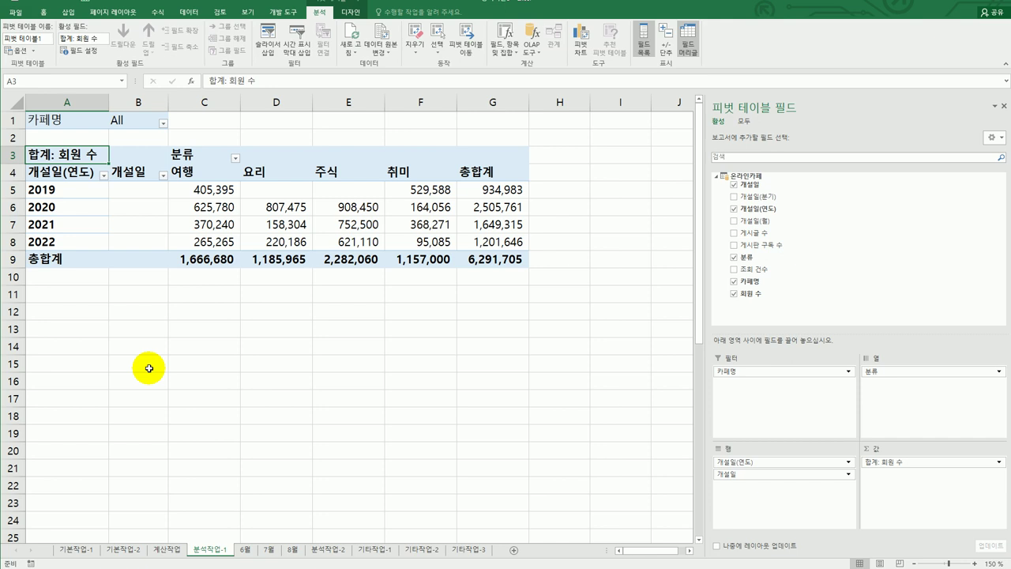
- Apply the 피벗 스타일 보통 9 style to the pivot table and turn on 줄무늬 열
click(356, 13)
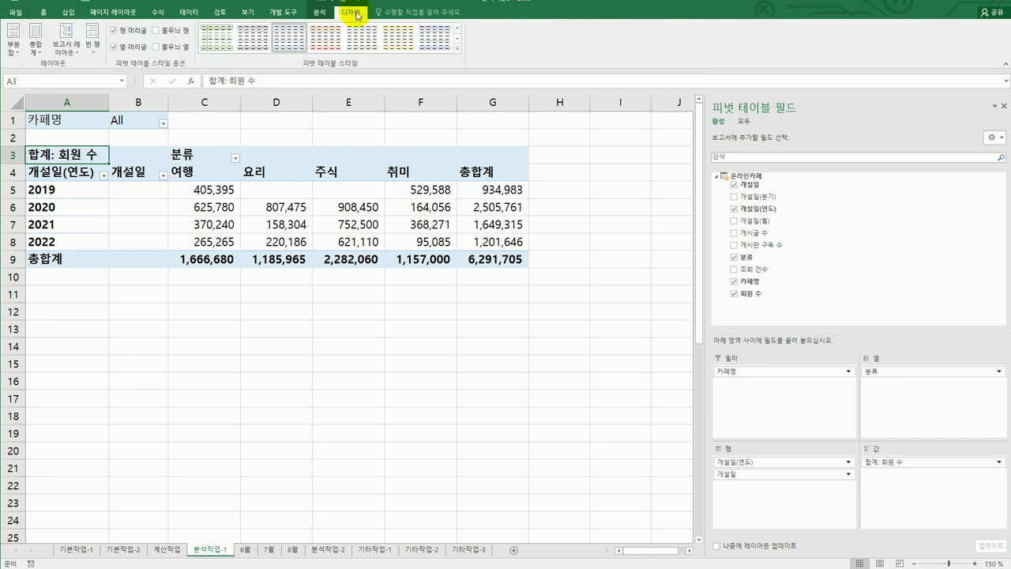
click(456, 49)
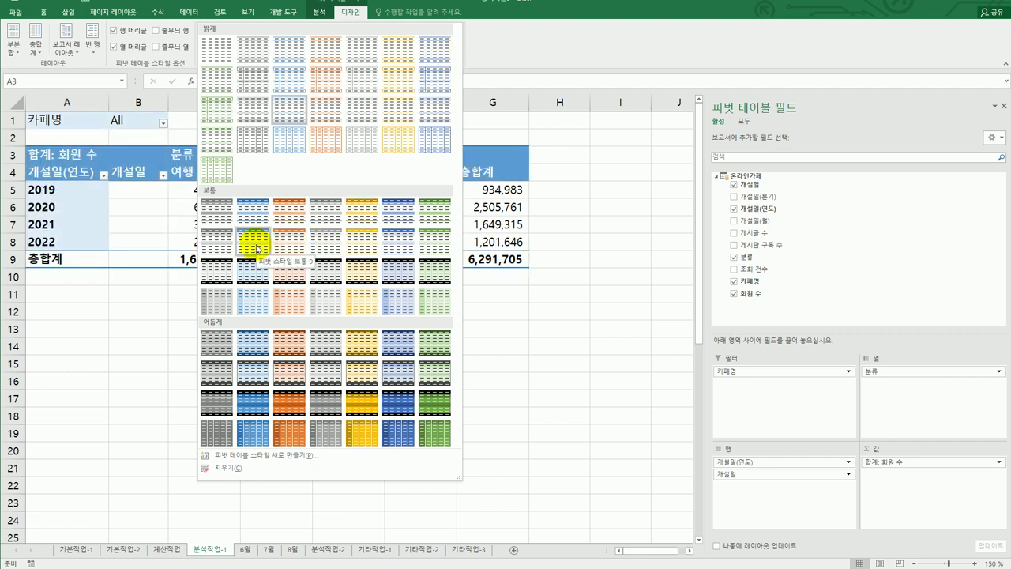
click(256, 244)
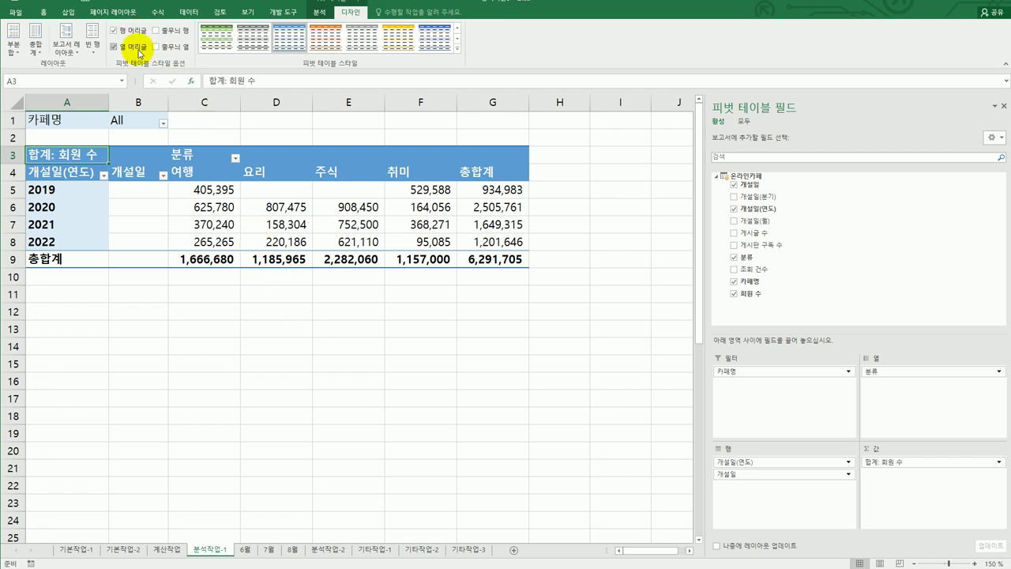
click(174, 48)
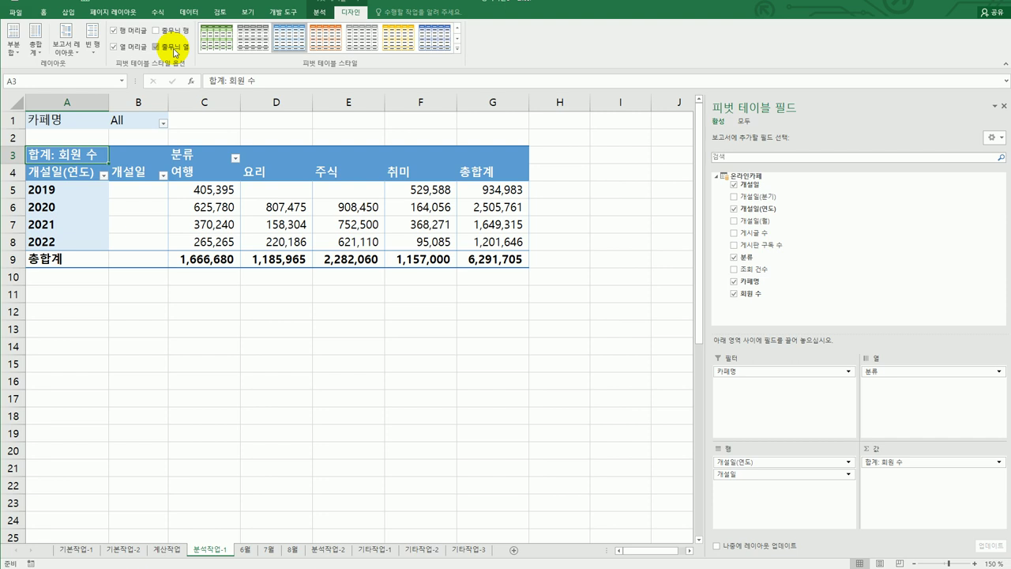
mouse_move(254, 208)
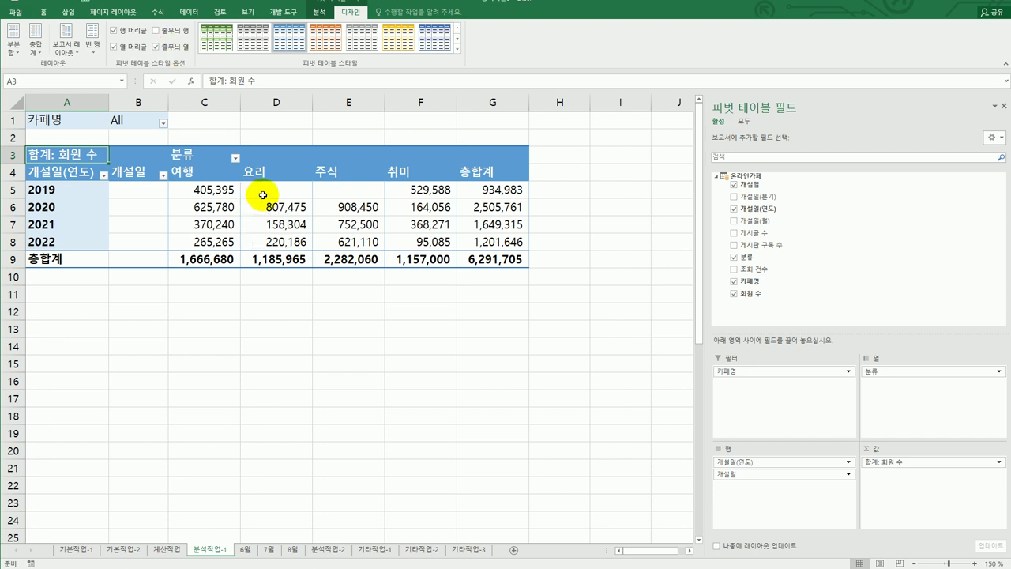
- Set the pivot table options to merge and center cells with labels and show * in empty cells
right_click(264, 195)
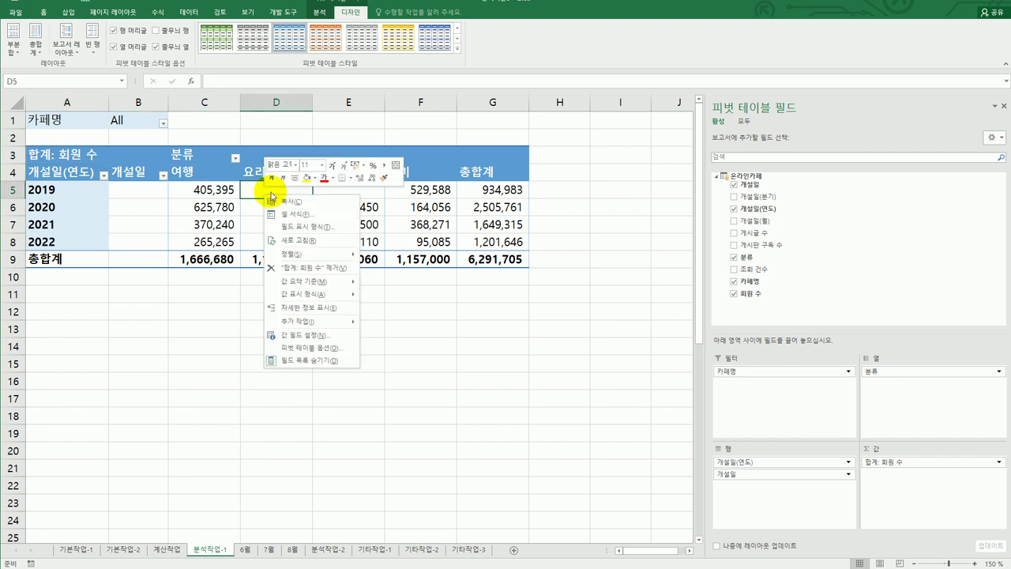
click(322, 350)
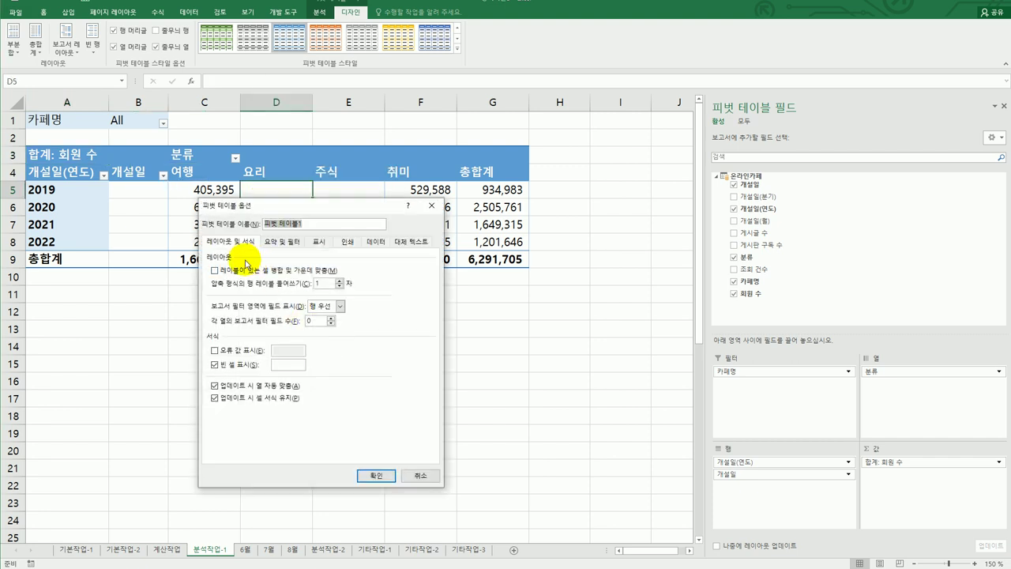
click(245, 275)
click(279, 367)
text(*)
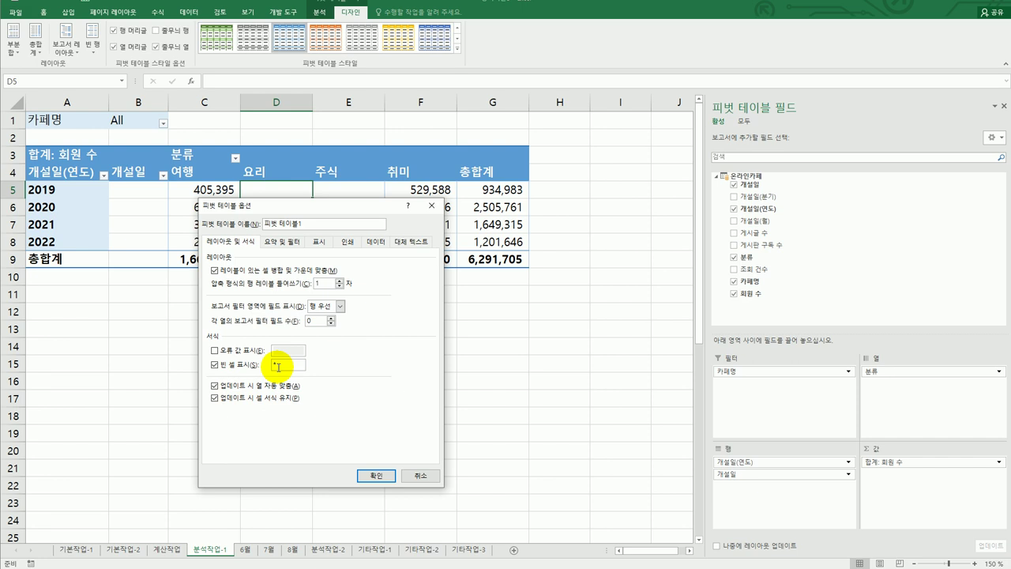
click(370, 476)
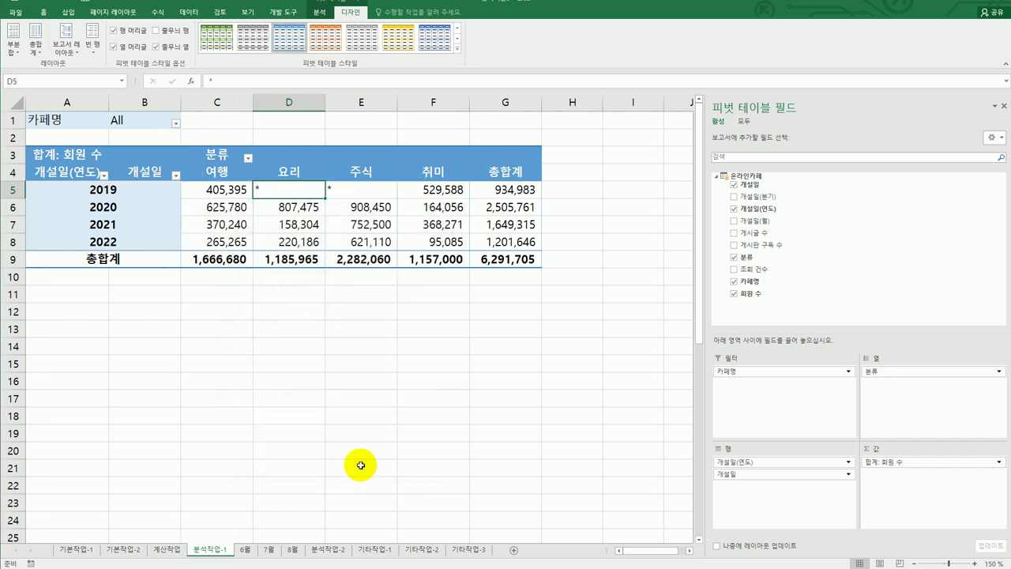
click(333, 429)
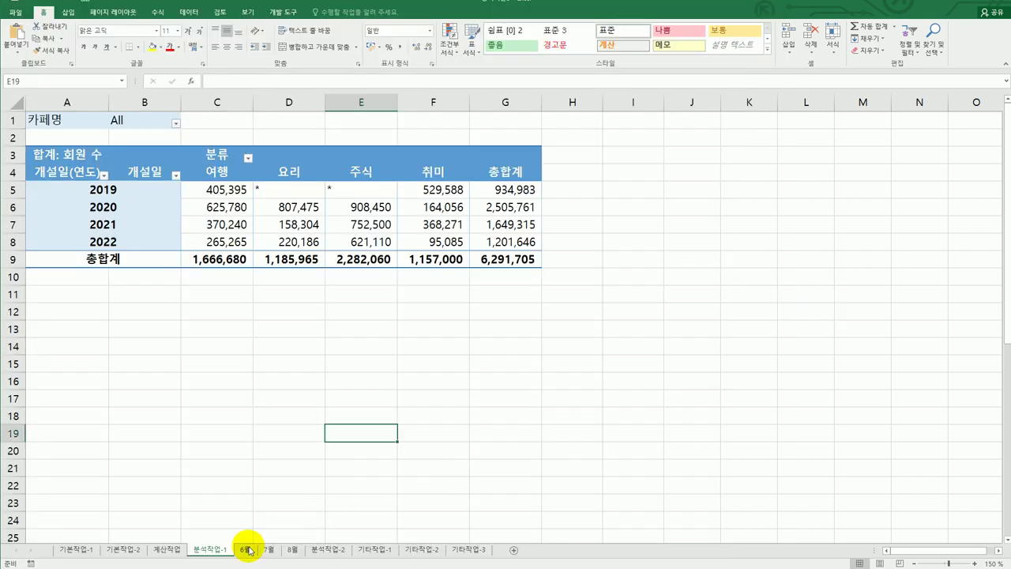
- On the 6월 sheet, set a 사용자 지정 data validation rule for D3:D9 with the formula =mod(D3,5)=0
click(246, 549)
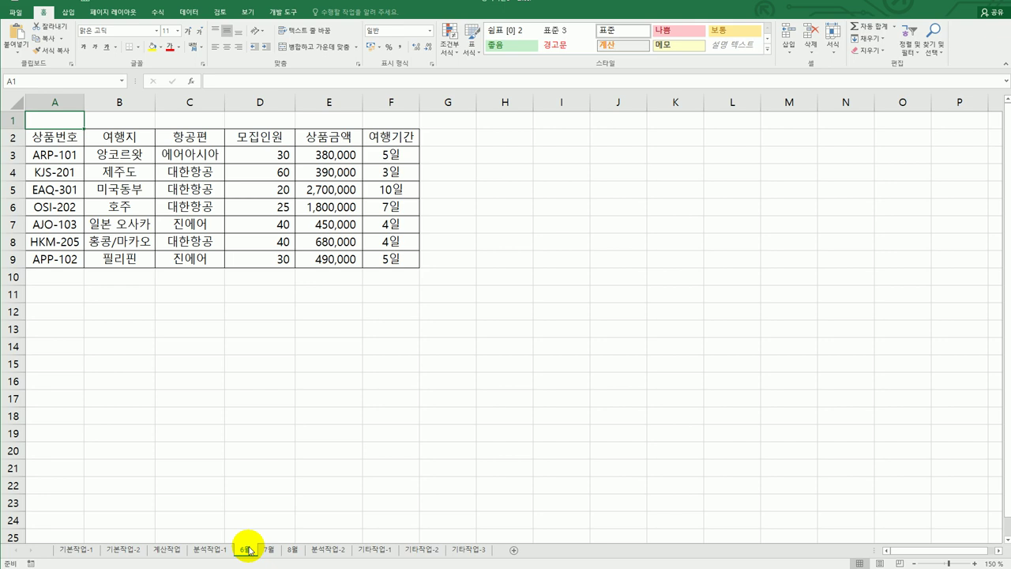
drag(256, 155, 257, 259)
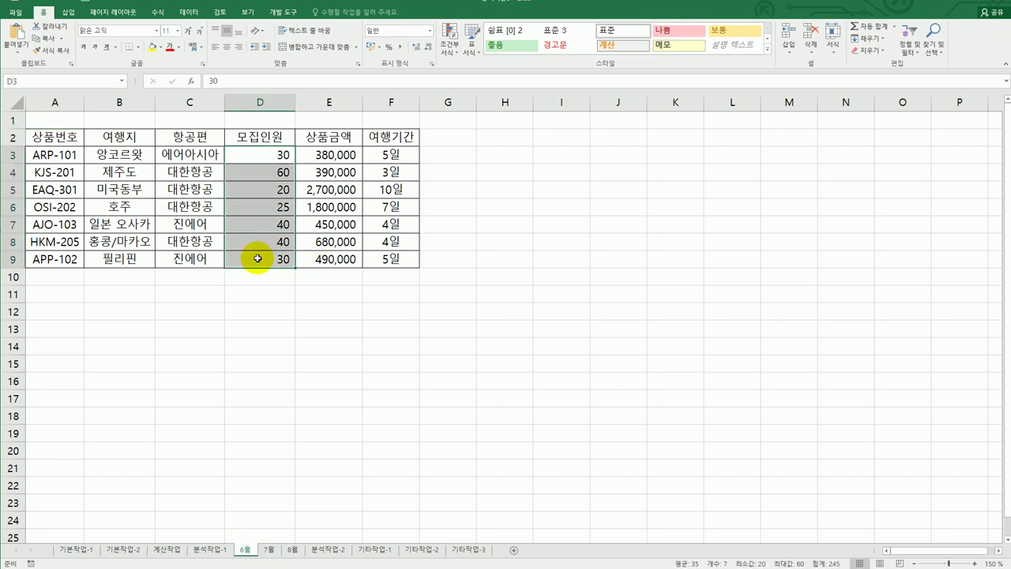
click(194, 17)
click(515, 44)
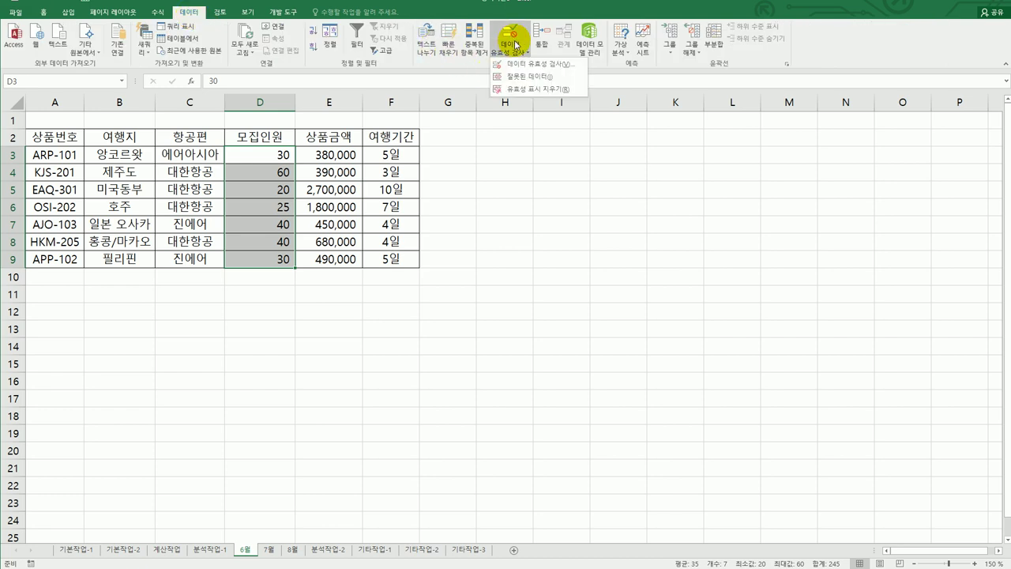
click(523, 64)
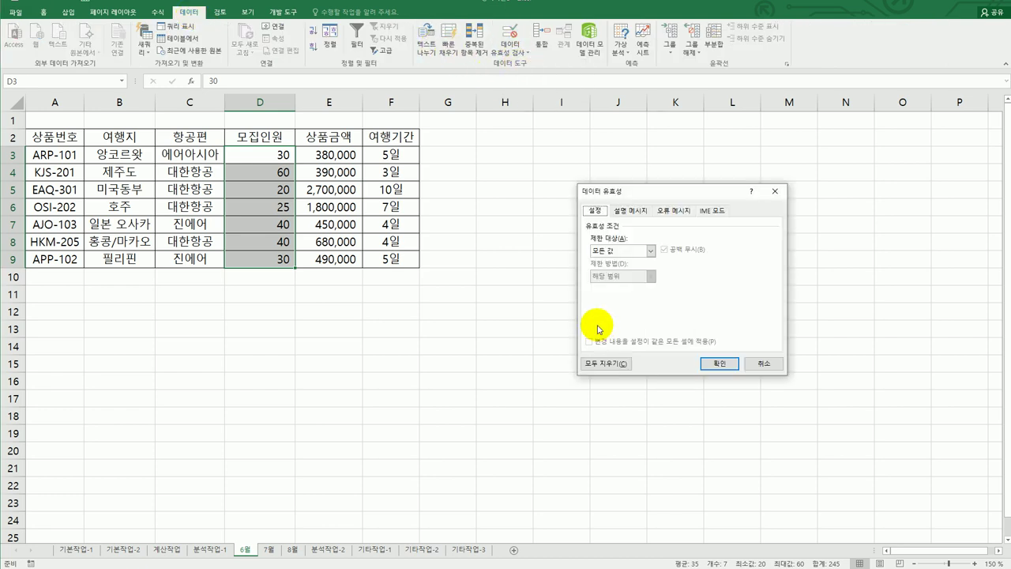
click(608, 252)
click(622, 320)
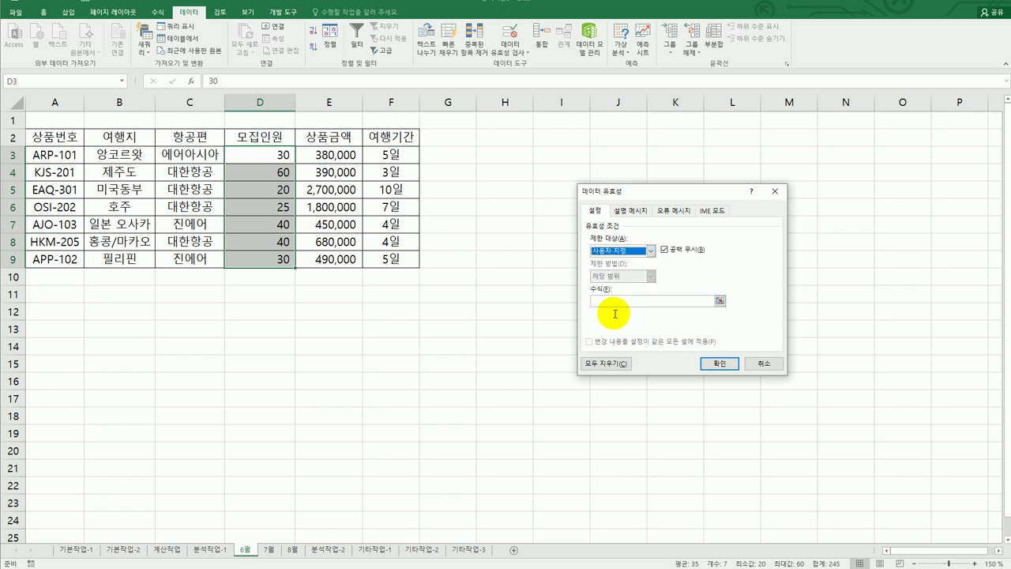
click(607, 302)
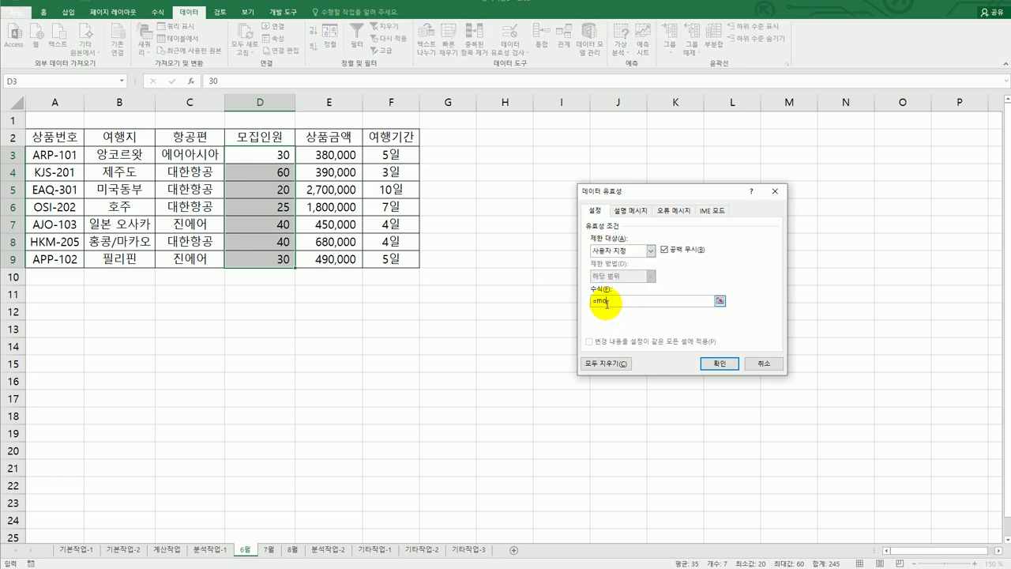
click(272, 156)
text(,5)=0)
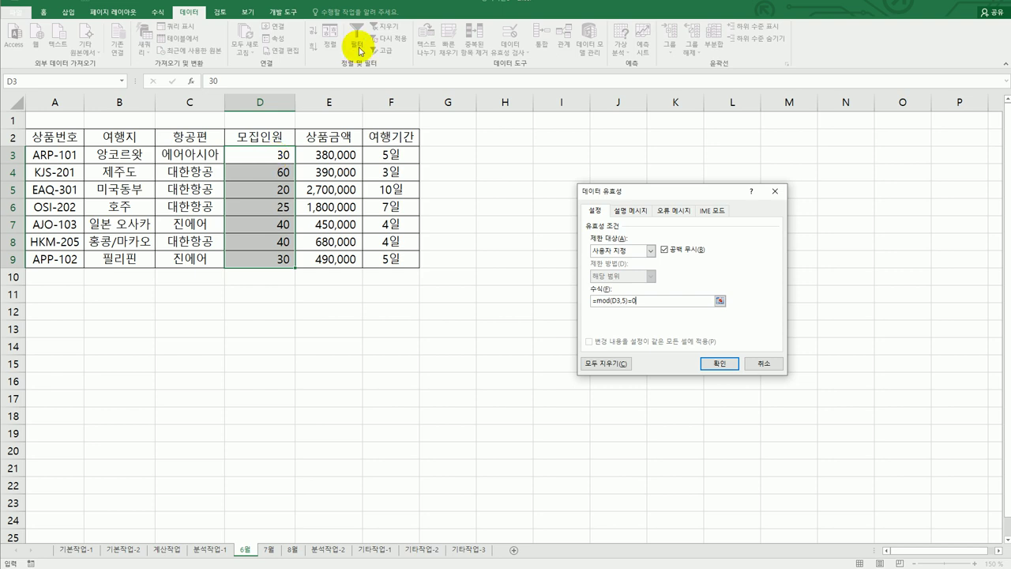
- Give the 6월 validation an input message titled 입력제한 with the text "5의 배수만 입력하세요."
click(643, 214)
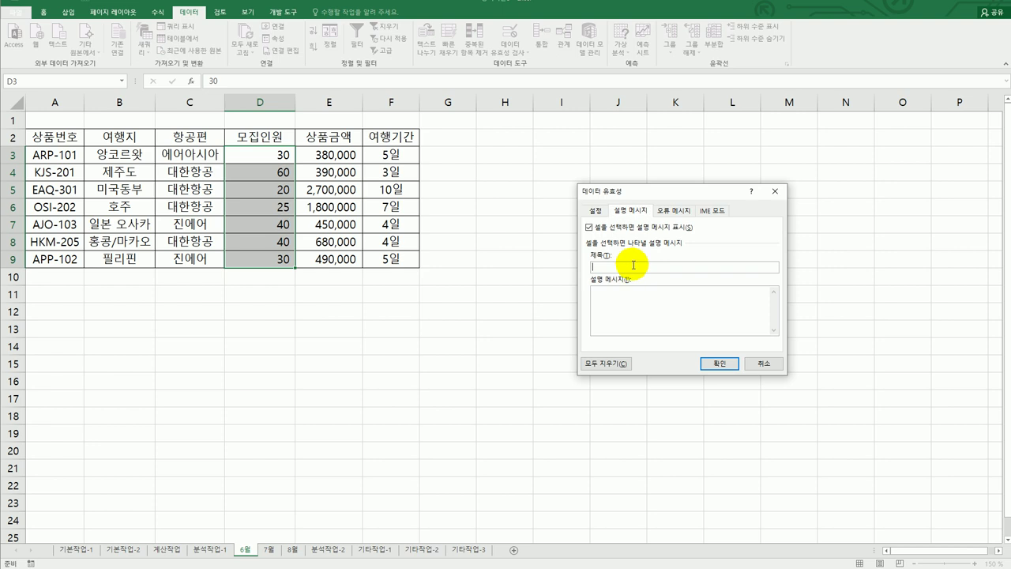
text(dlqf)
key(BackSpace)
key(BackSpace)
key(BackSpace)
key(BackSpace)
text(입력제한)
key(Tab)
text(5의 배수만 입력하세요.)
- Add a 중지 error message titled 입력오류 with the text "5의 배수만 입력하세요." and apply the 6월 validation
click(673, 210)
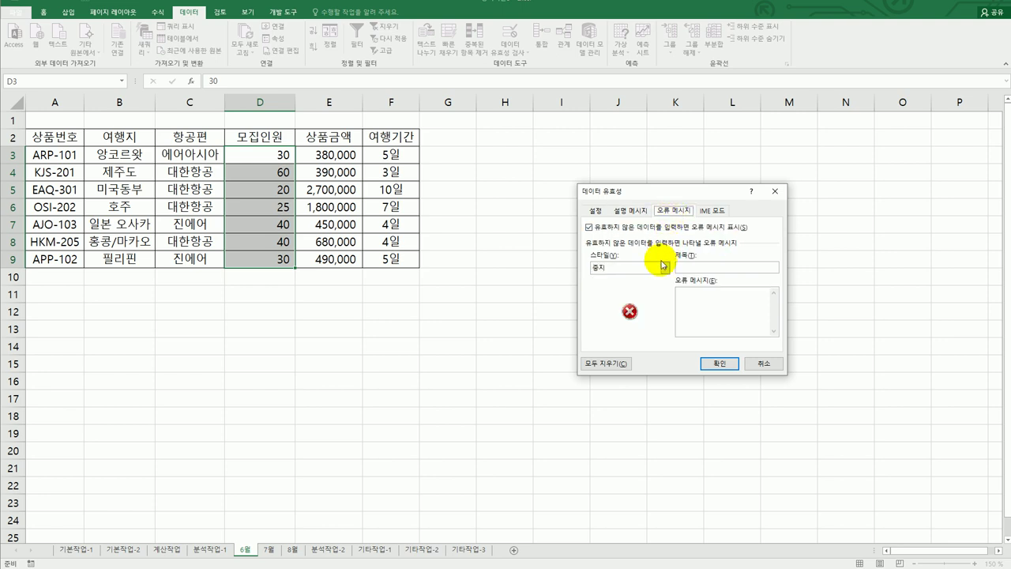
click(706, 267)
text(입력오류)
key(Tab)
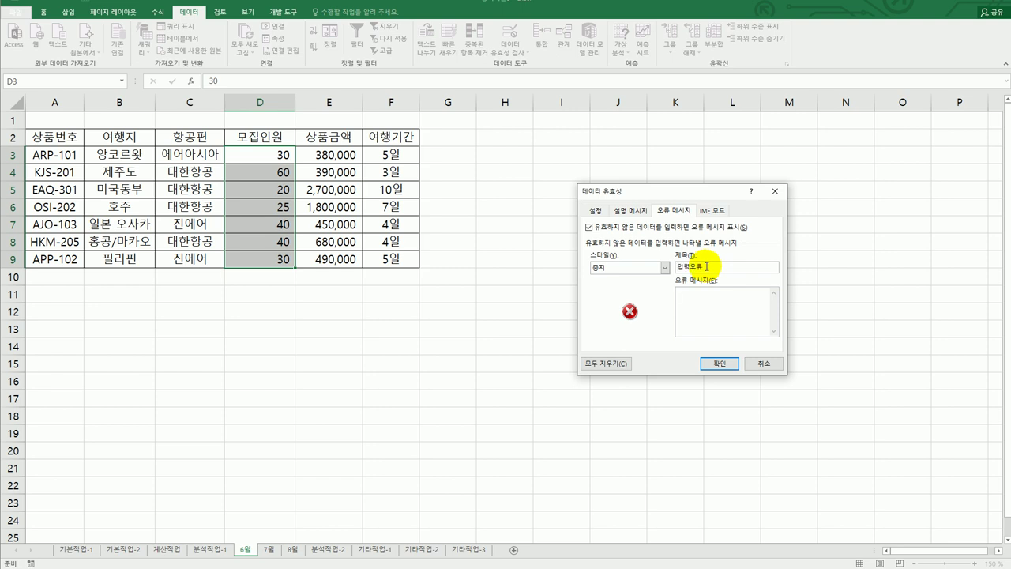
text(5의 배수만 입력하세요.)
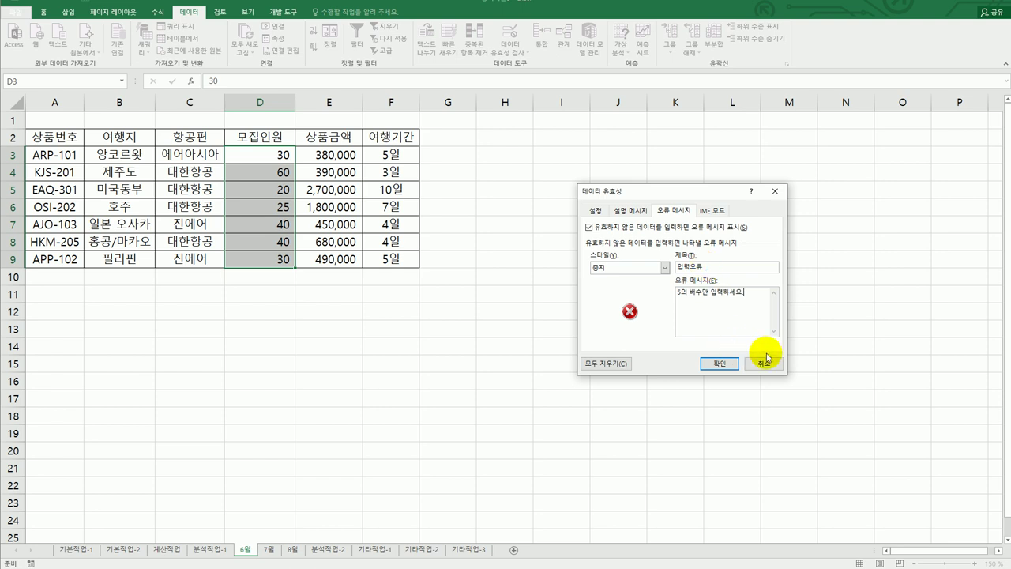
click(721, 363)
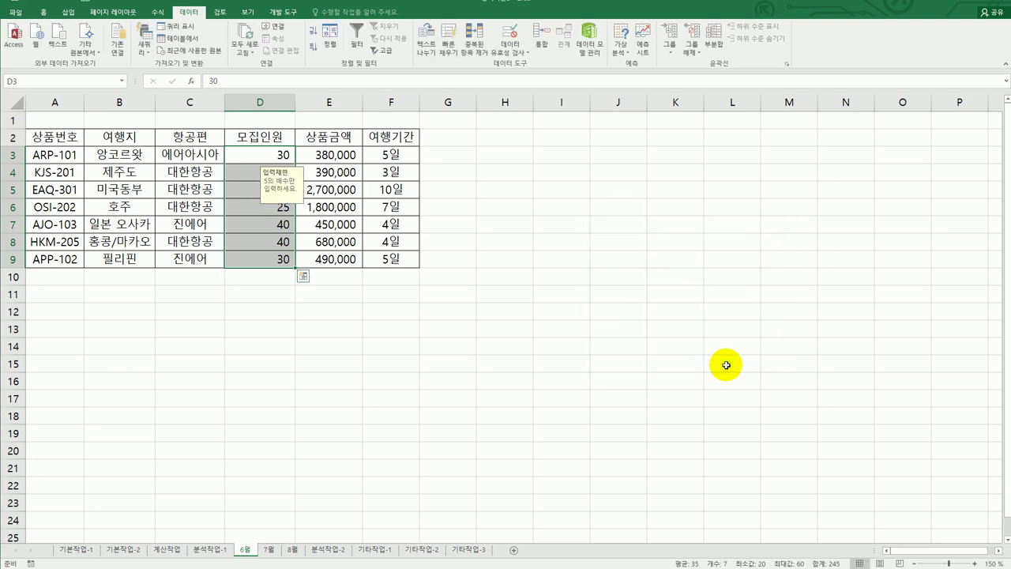
click(726, 365)
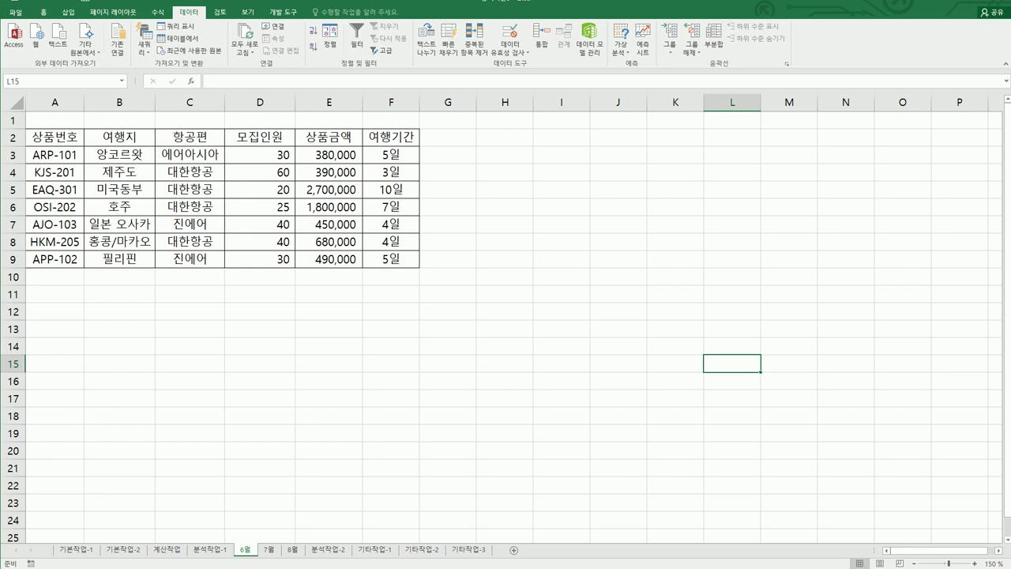
- On the 7월 sheet, set a 사용자 지정 data validation rule for D3:D9 with the formula =mod(D3,5)=0
click(269, 550)
drag(266, 155, 265, 259)
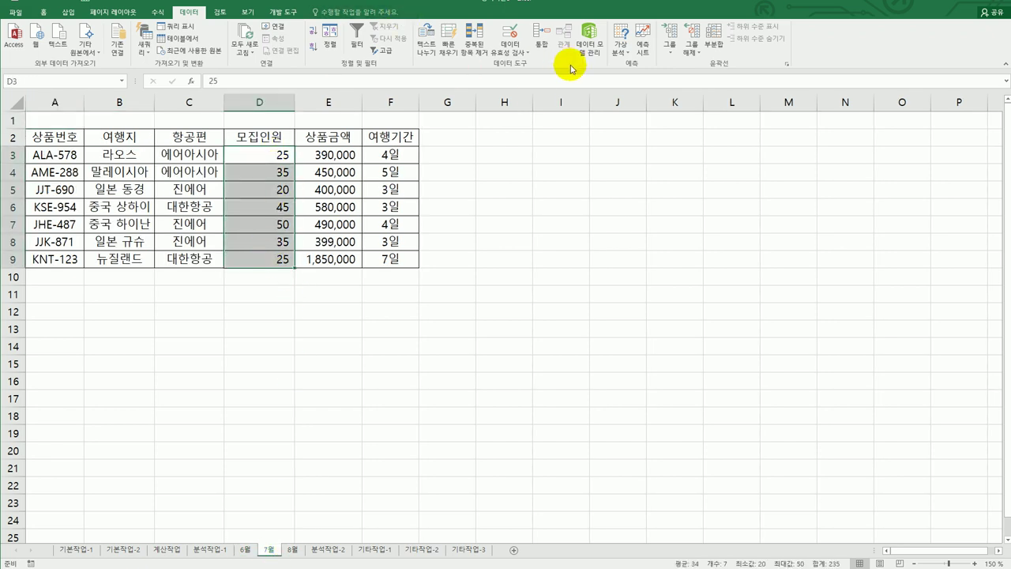
click(510, 36)
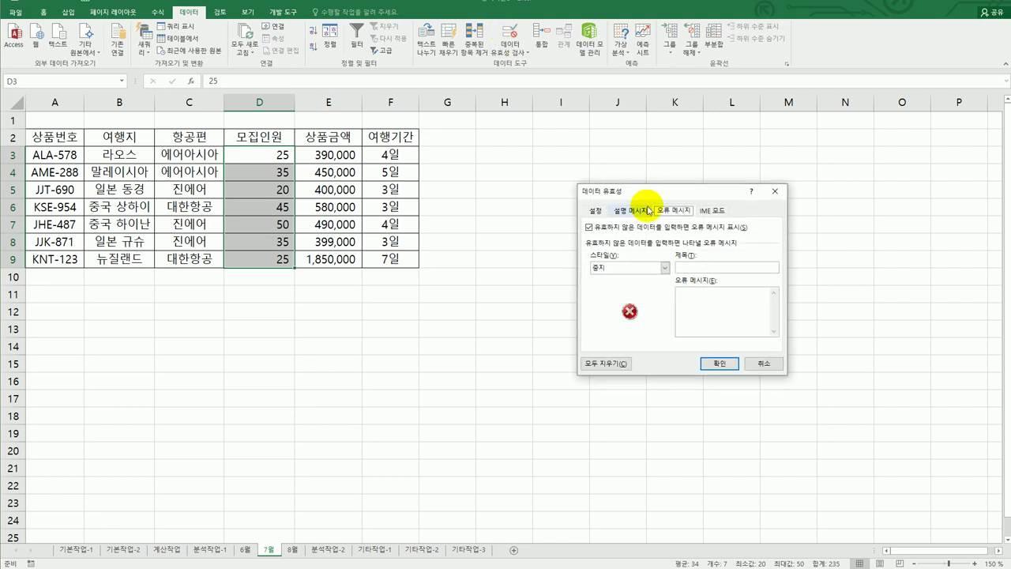
click(595, 211)
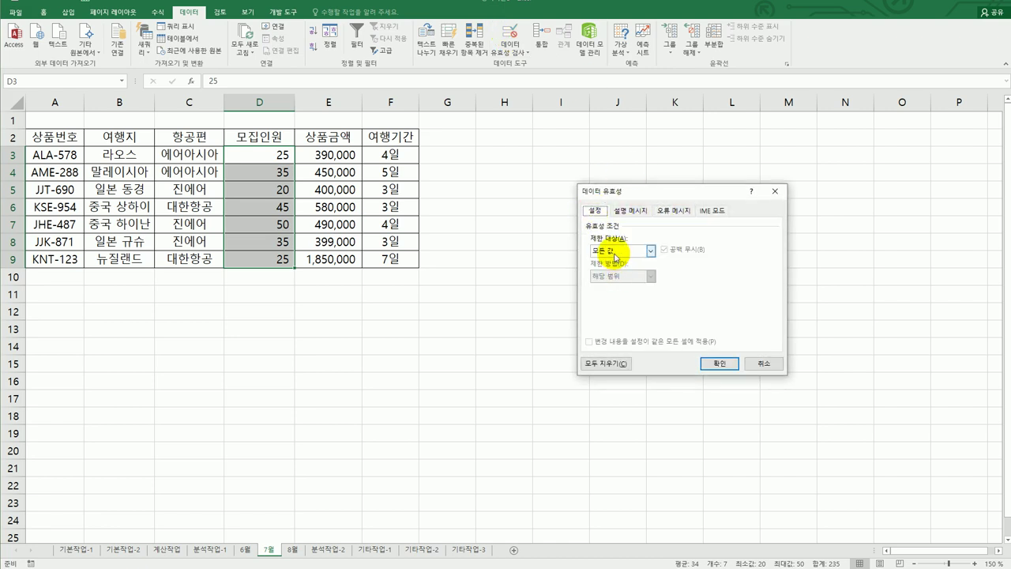
click(620, 251)
click(614, 317)
click(617, 301)
text(=ㅡㅐ)
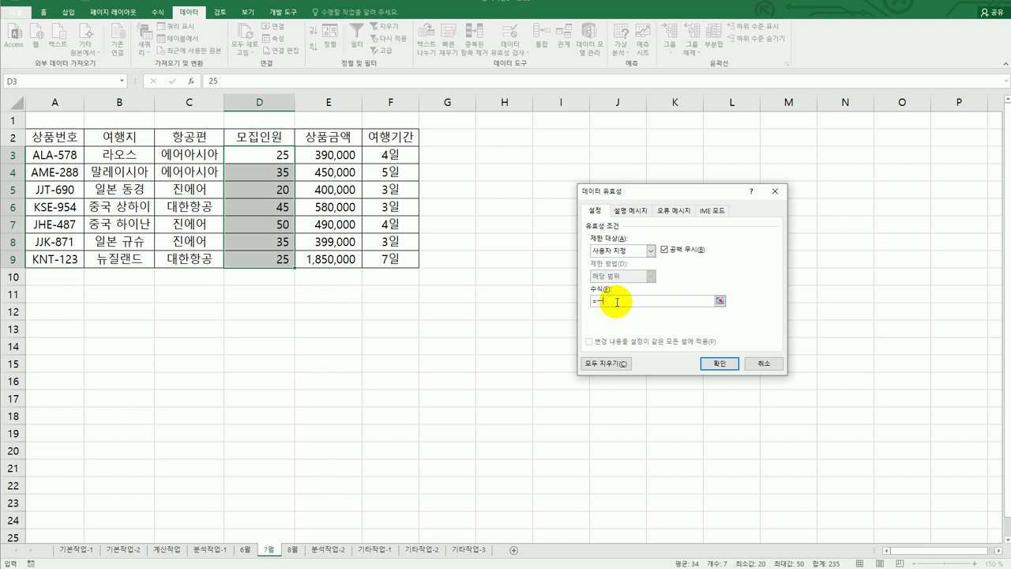
text(d()
click(273, 150)
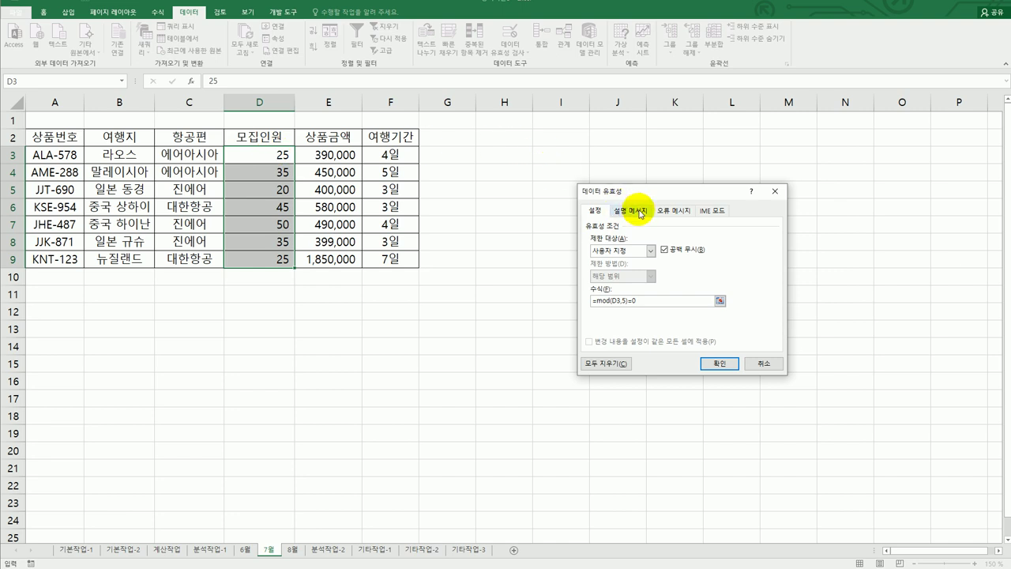
- Give the 7월 validation an input message titled 입력제한 with the text "5의 배수만 입력하세요."
click(641, 211)
click(621, 269)
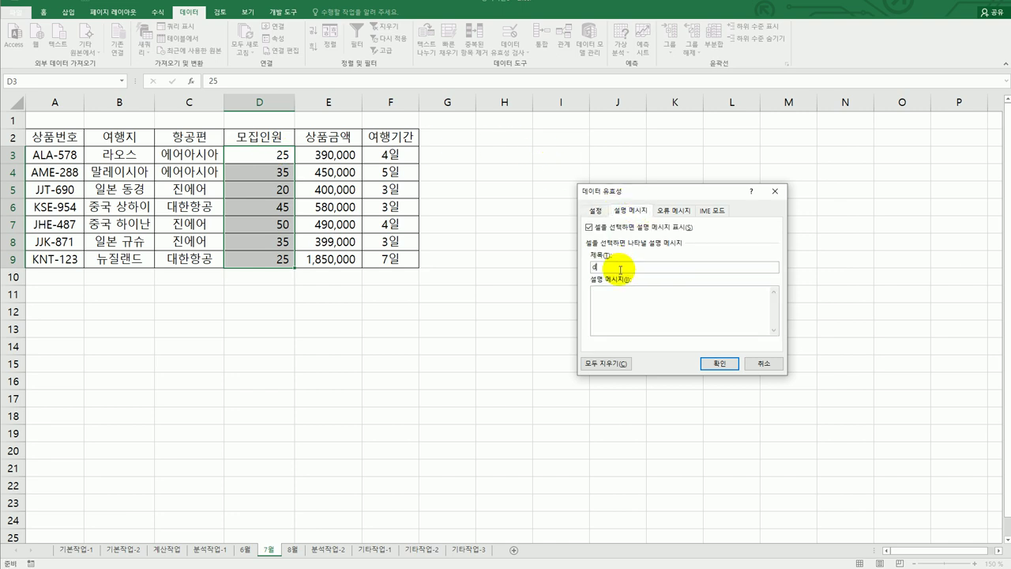
key(BackSpace)
key(BackSpace)
key(BackSpace)
text(입력자료)
text(의 배승)
text(만 입력하세요.)
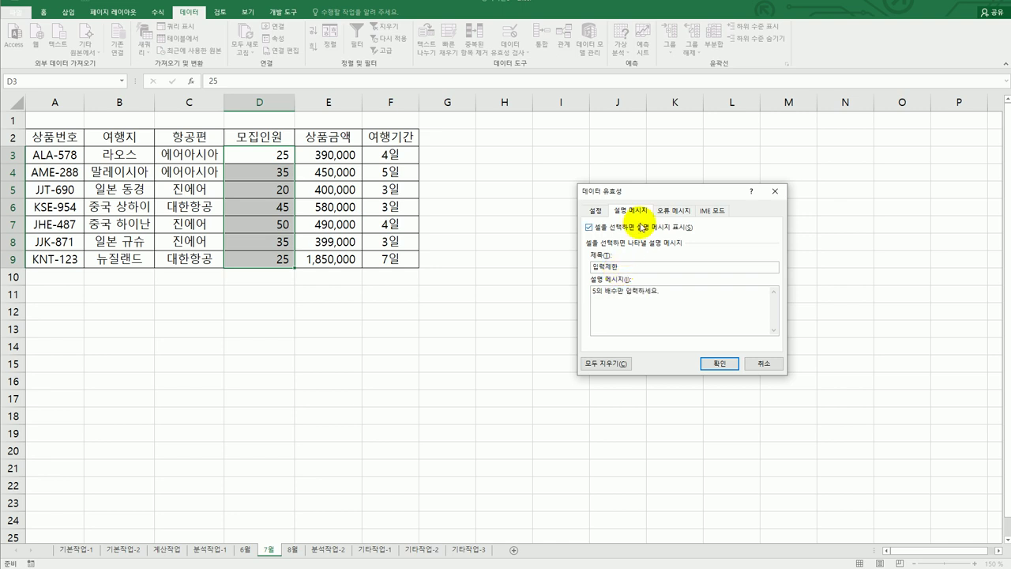
- Add a 중지 error message titled 입력오류 with the text "5의 배수만 입력하세요." and apply the 7월 validation
click(673, 209)
click(700, 268)
text(입력오류)
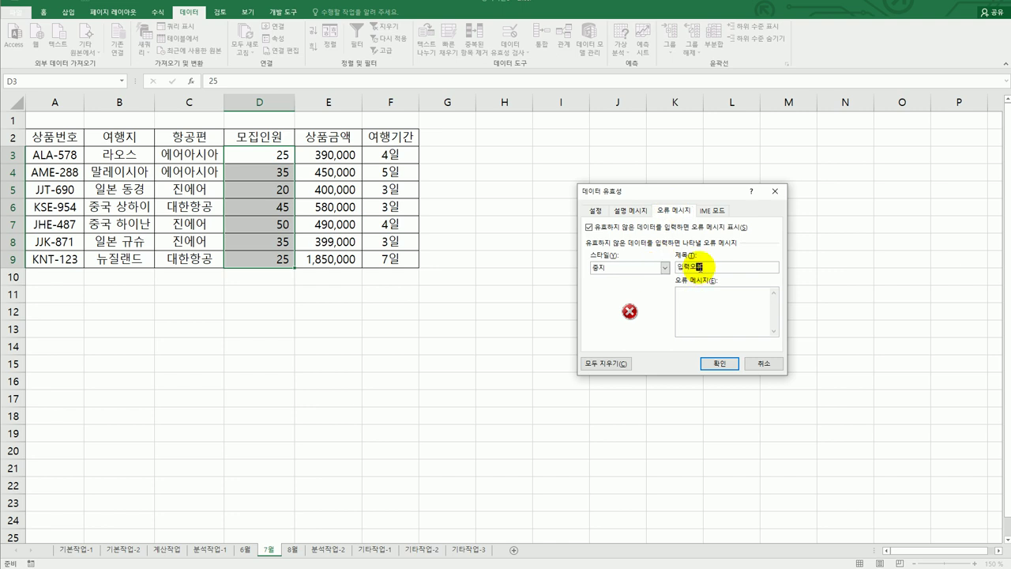
key(Tab)
text(5의 배수만 ㅇ입력하세요.)
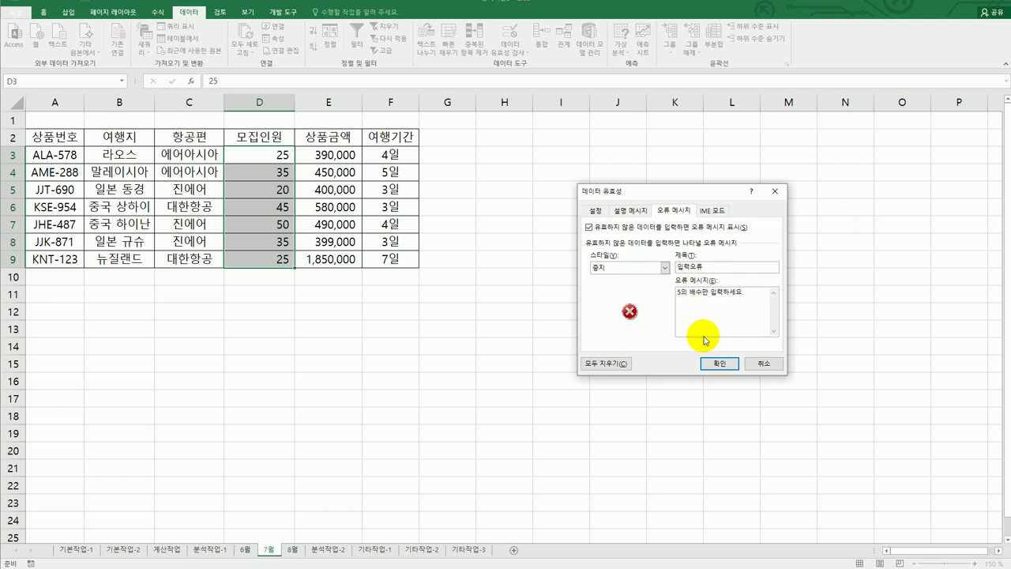
click(712, 362)
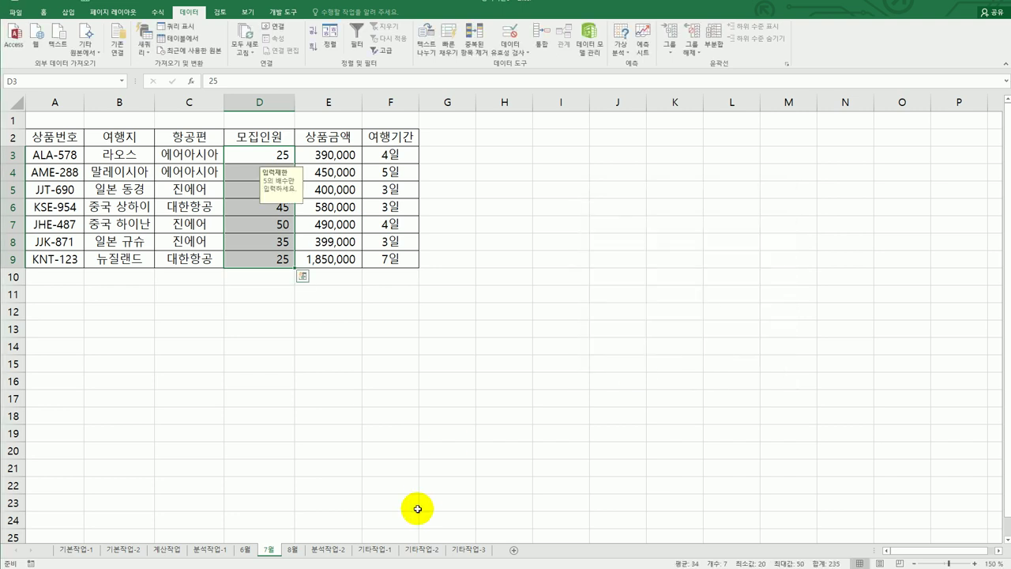
- On the 8월 sheet, set a 사용자 지정 data validation rule for D3:D9 with the formula =mod(D3,5)=0
click(292, 549)
drag(256, 156, 255, 263)
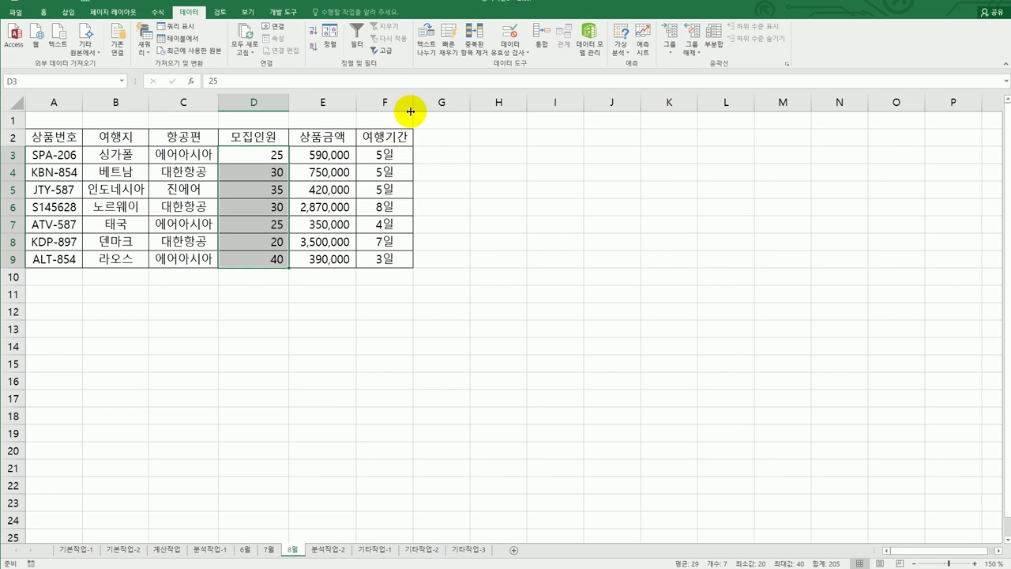
click(512, 38)
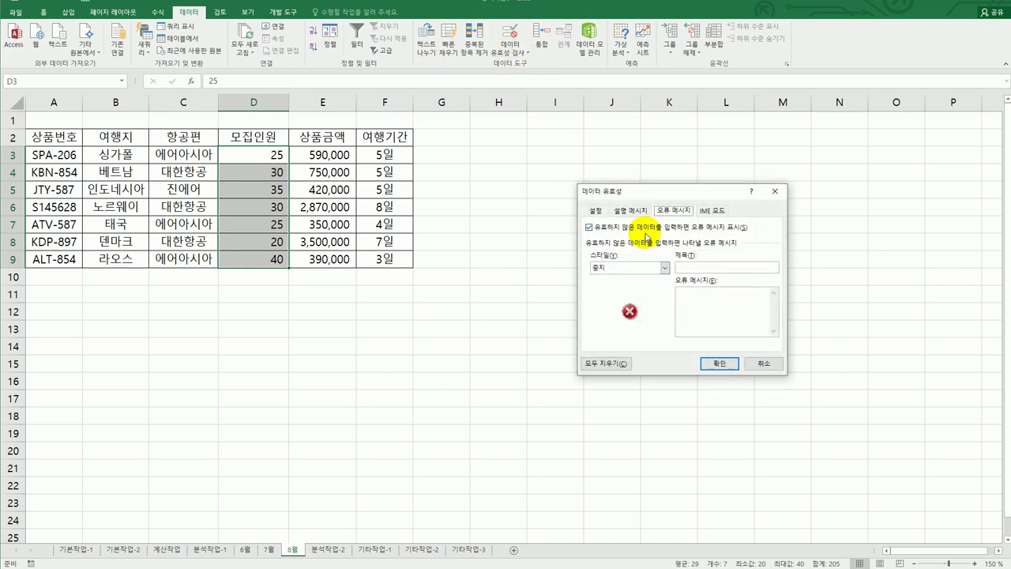
click(595, 211)
click(624, 250)
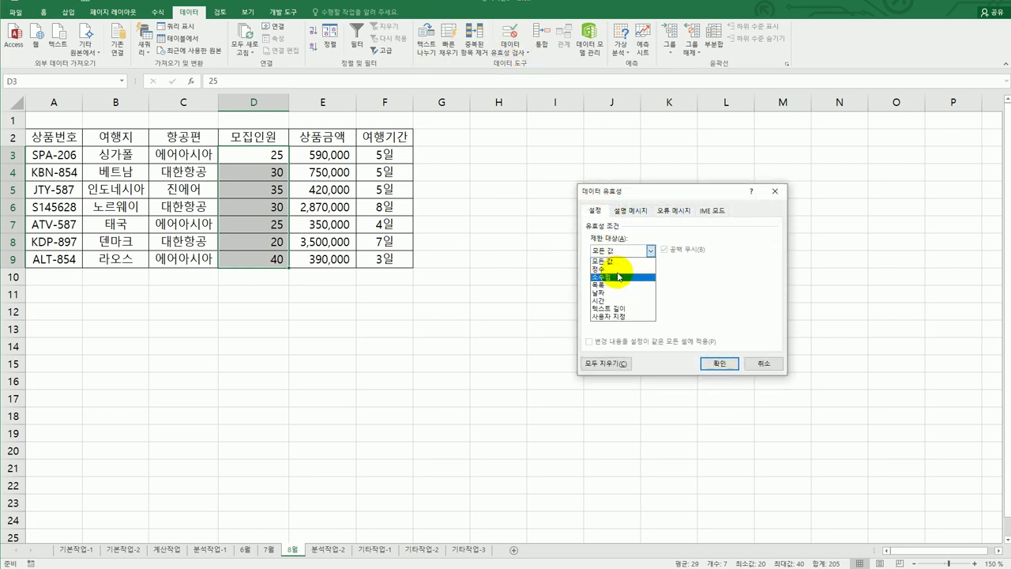
click(614, 321)
click(620, 299)
text(=ㅡㅐ)
key(BackSpace)
text(mpo)
key(BackSpace)
key(BackSpace)
key(BackSpace)
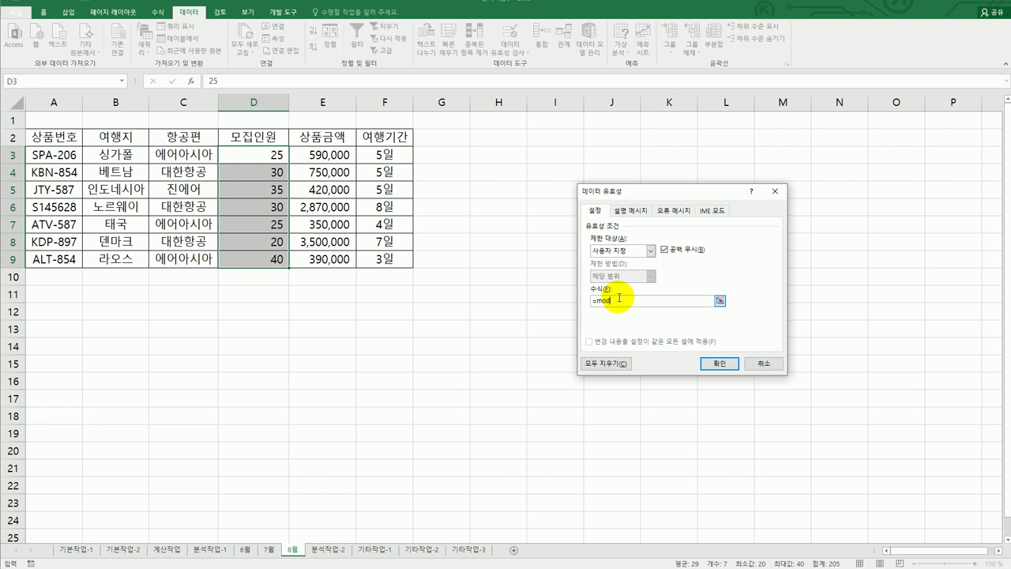
click(260, 153)
text(,5)=0)
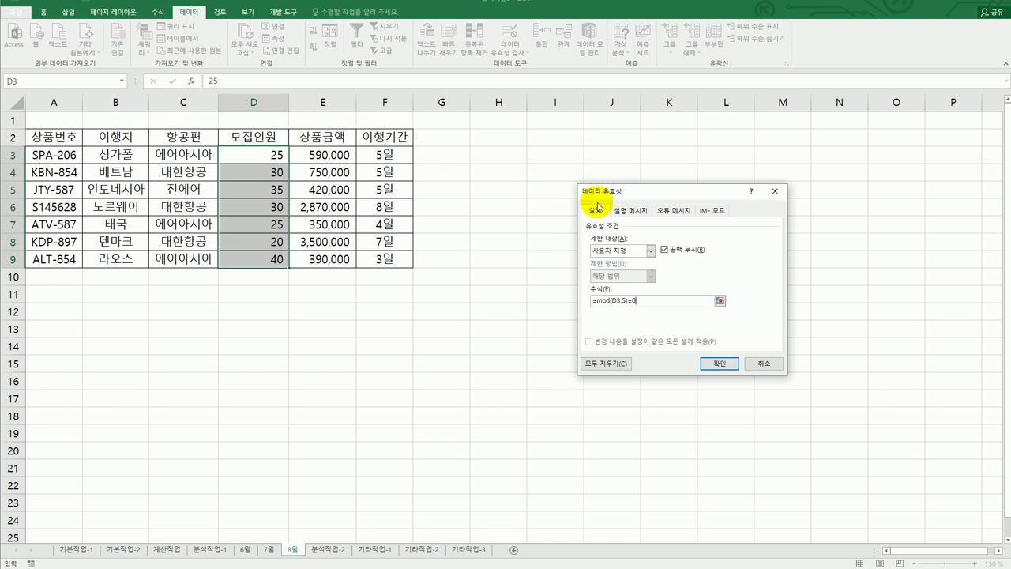
- Give the 8월 validation an input message titled 입력제한 with the text "5의 배수만 입력하세요."
click(623, 211)
click(623, 268)
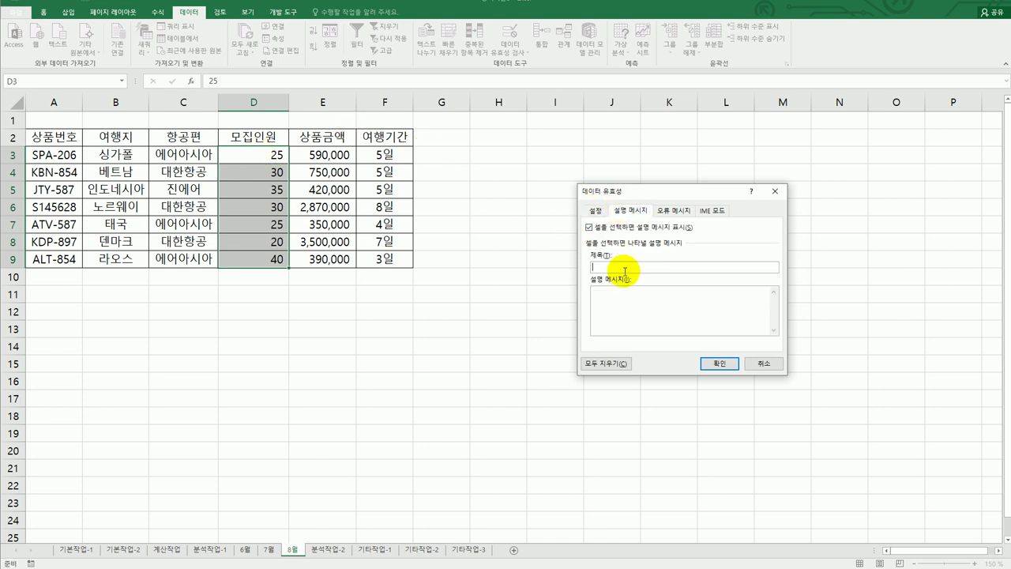
text(dlqfurwpgks)
key(Tab)
text(5dml qotnaks dlqfurgktpdy.)
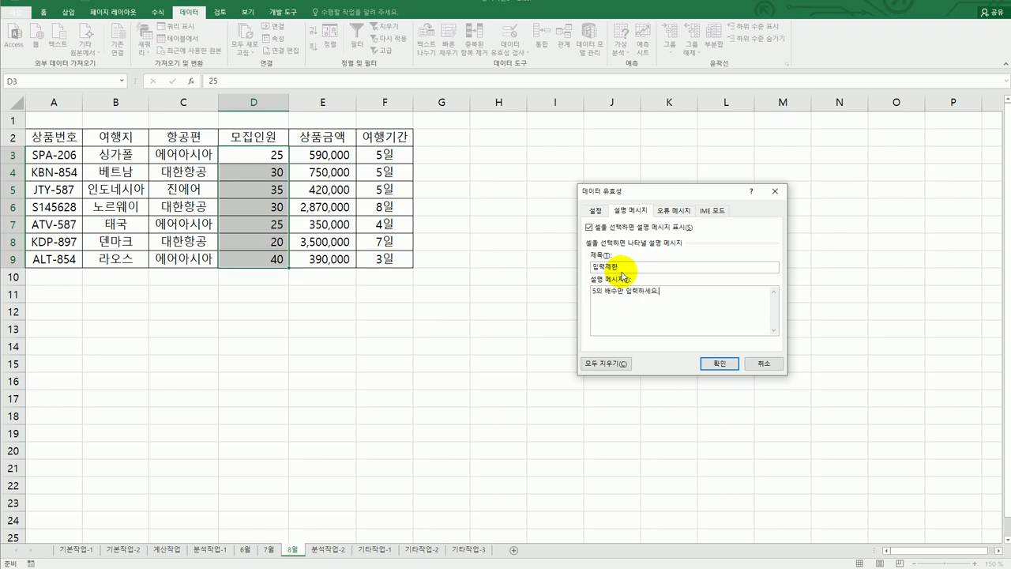
- Add a 중지 error message titled 입력오류 with the text "5의 배수만 입력하세요." and apply the 8월 validation
click(673, 210)
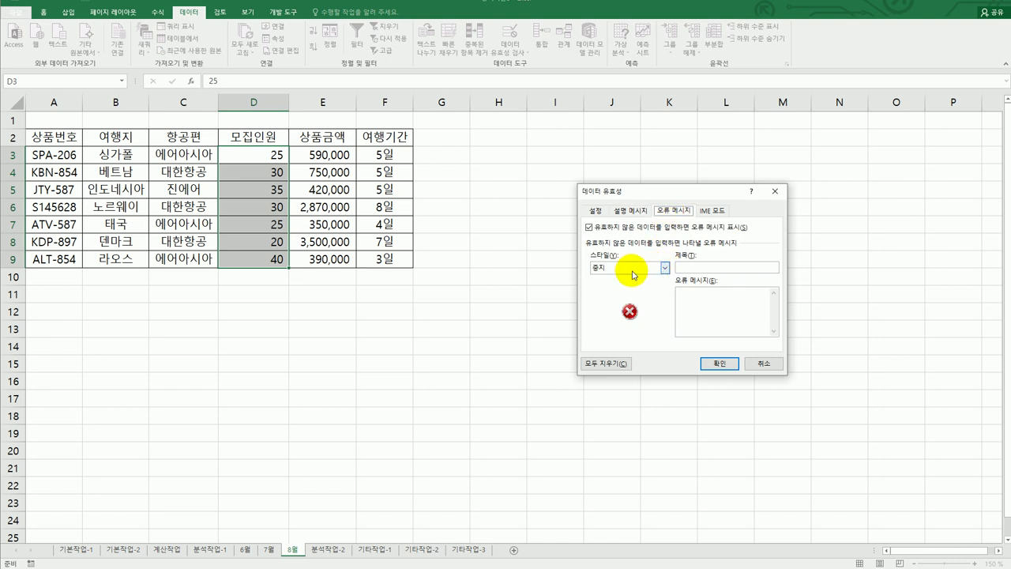
click(701, 267)
text(dlqfurdhfb)
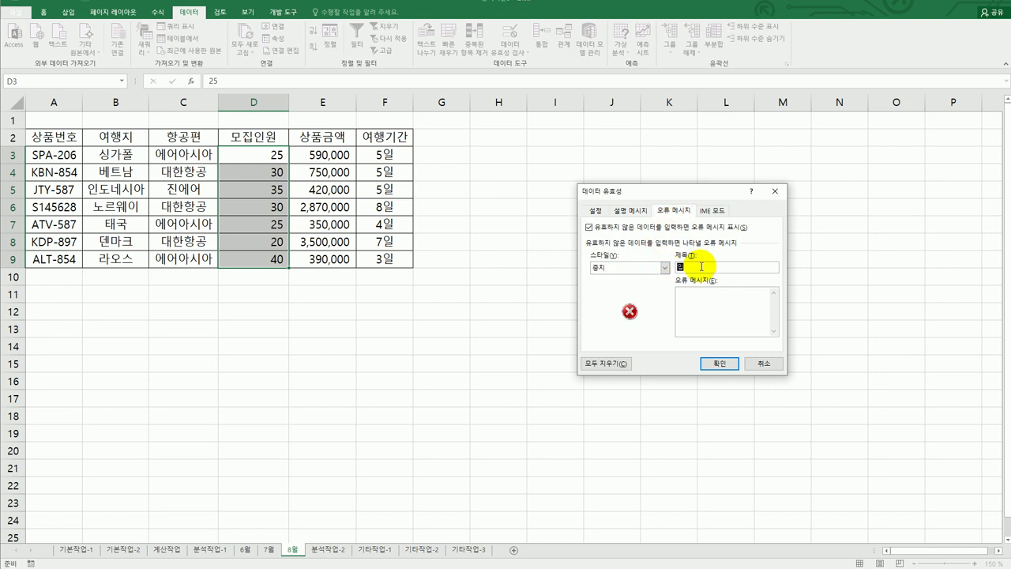
key(Tab)
text(5dml qotnaks dlqfurgktpdy.)
click(721, 363)
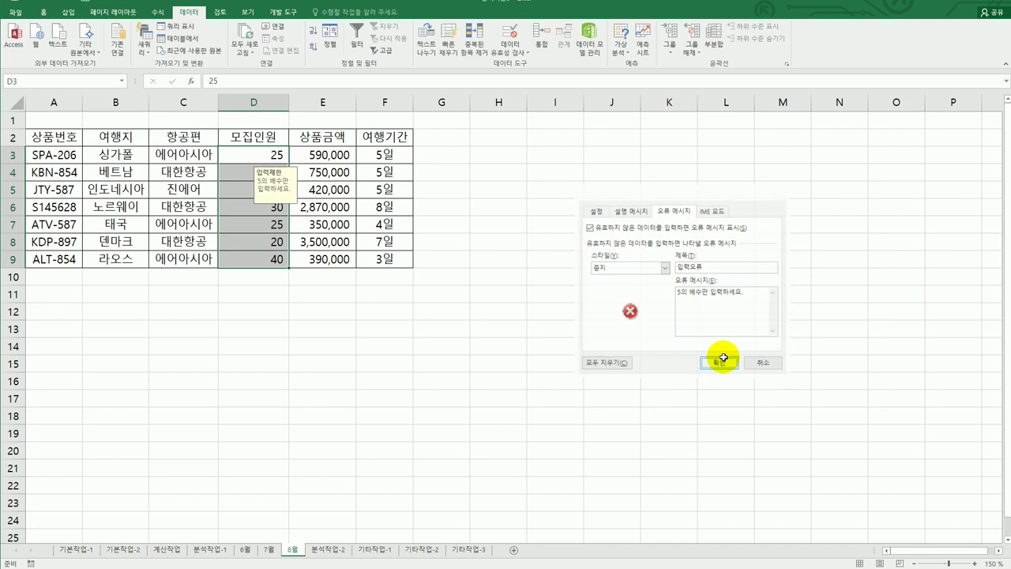
click(621, 362)
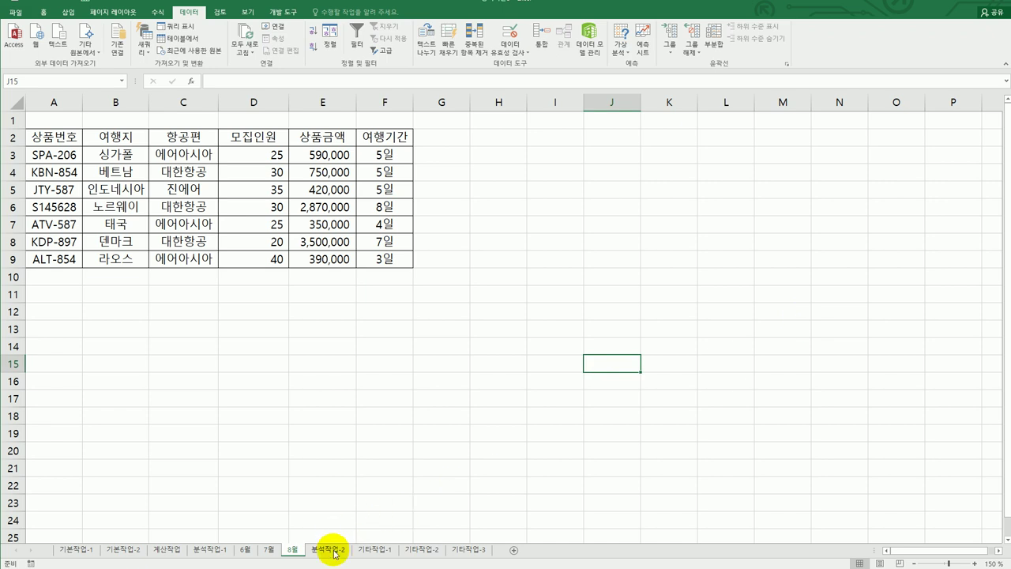
- On the 분석작업-2 sheet, start a data consolidation (통합) for B3:D6 using the 평균 function
click(328, 548)
drag(148, 159, 278, 204)
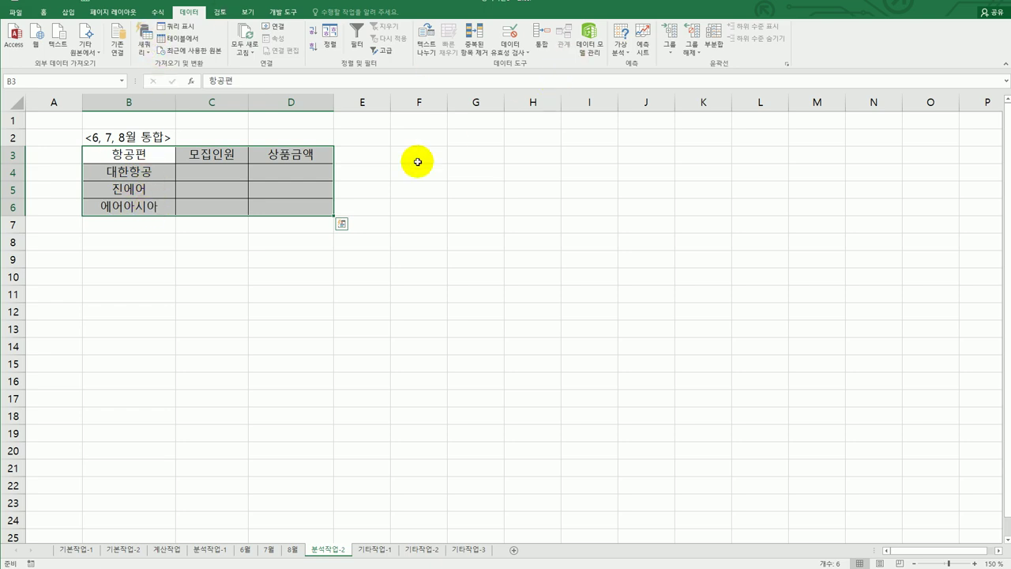
click(534, 47)
click(537, 45)
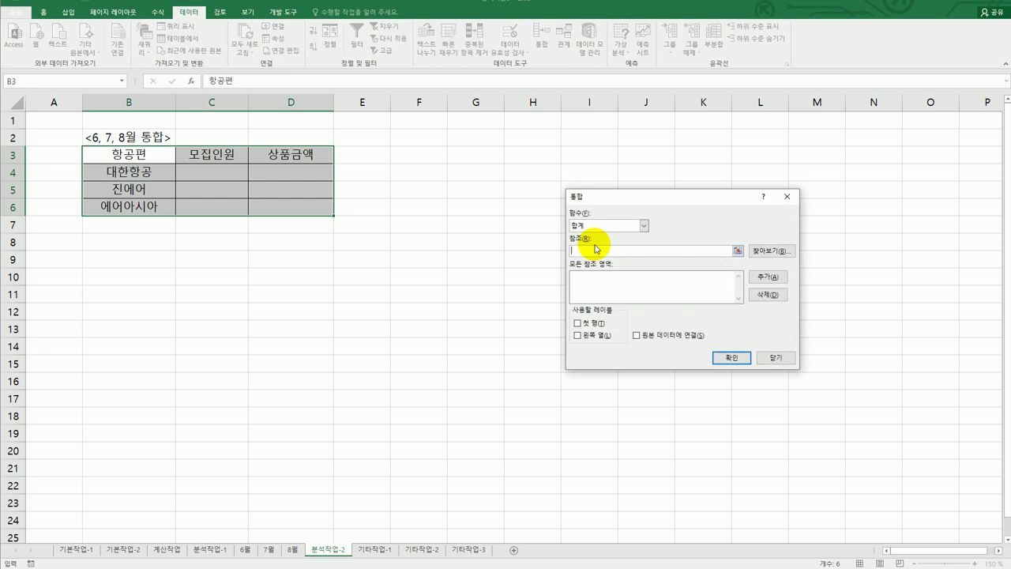
click(602, 225)
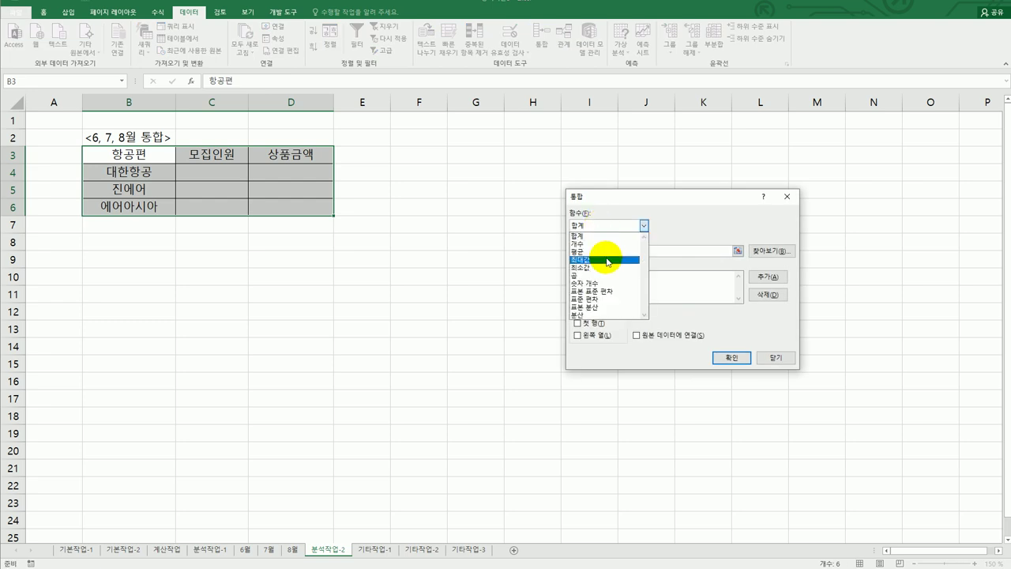
click(607, 251)
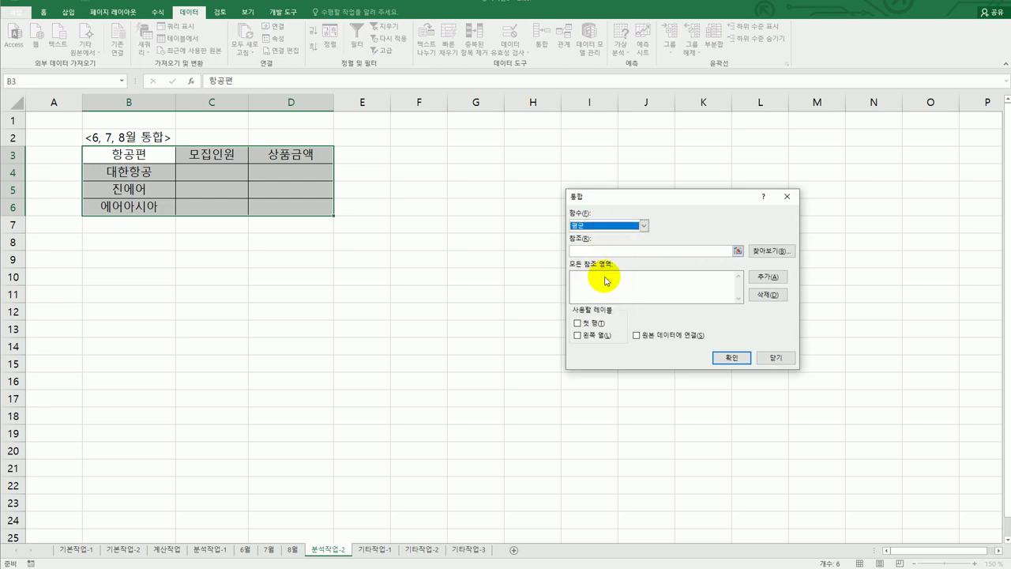
- Add the range C2:E9 from each of the 6월, 7월 and 8월 sheets as consolidation references
click(594, 250)
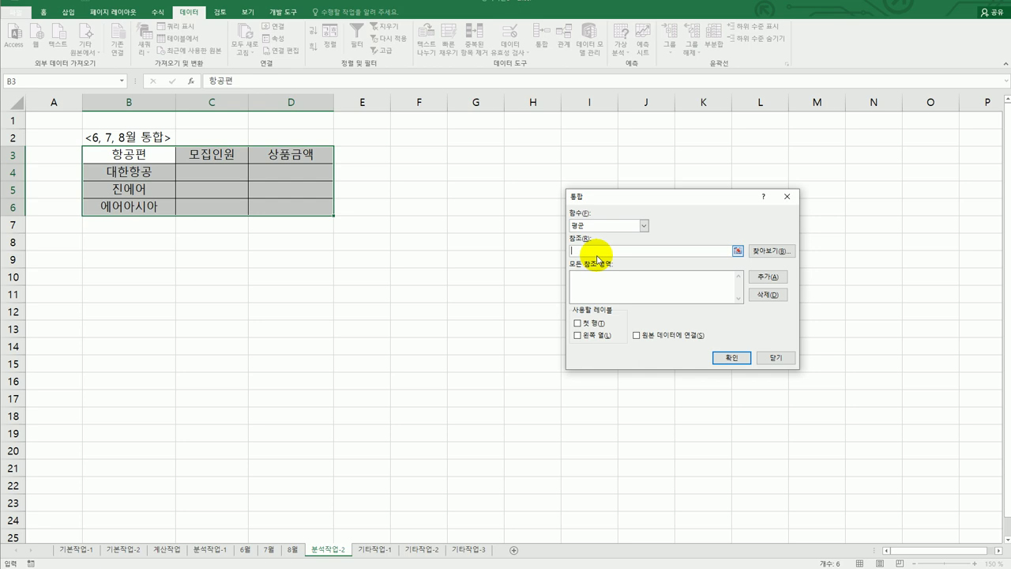
click(245, 550)
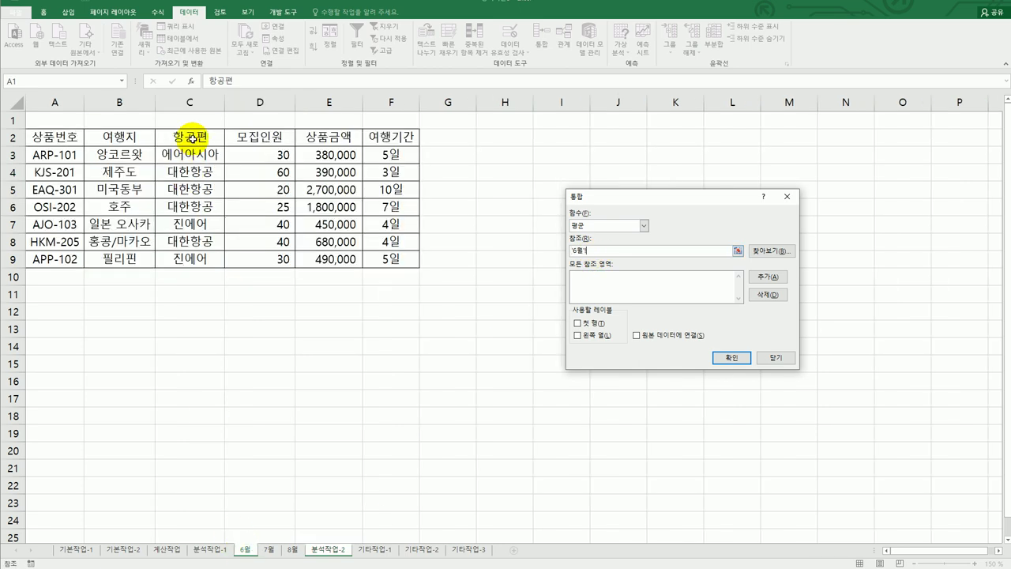
drag(192, 138, 194, 160)
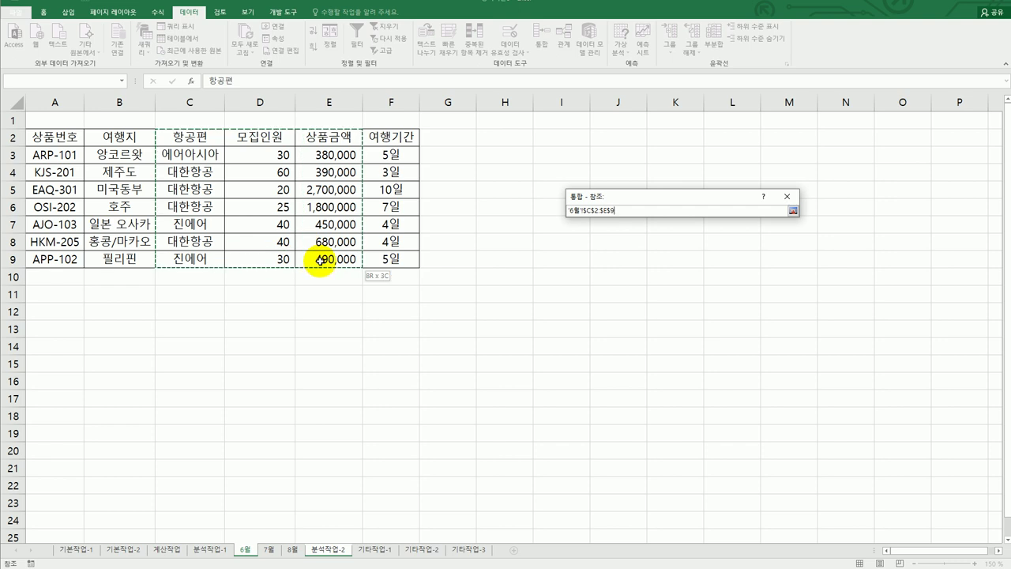
drag(319, 260, 319, 260)
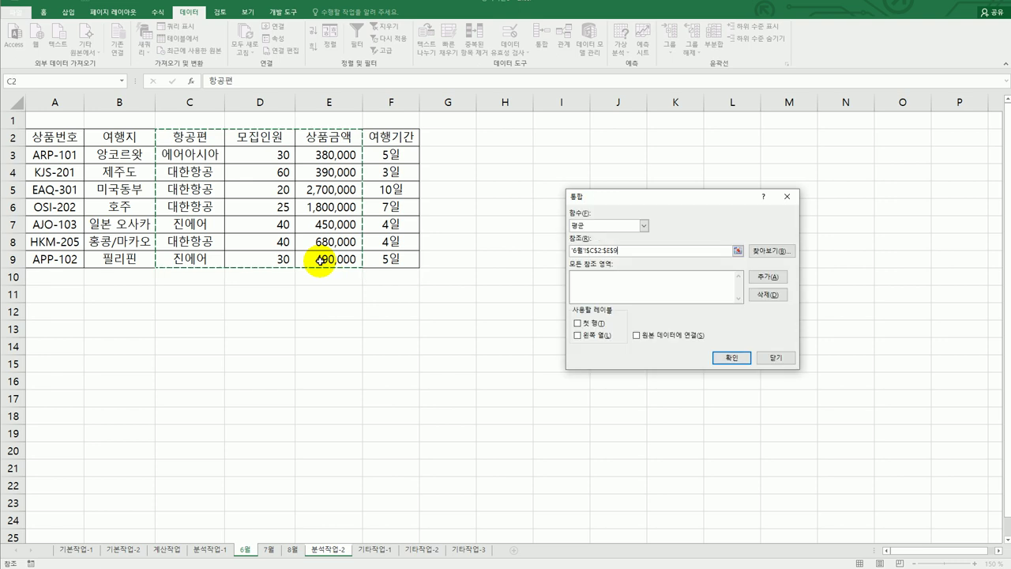
click(771, 277)
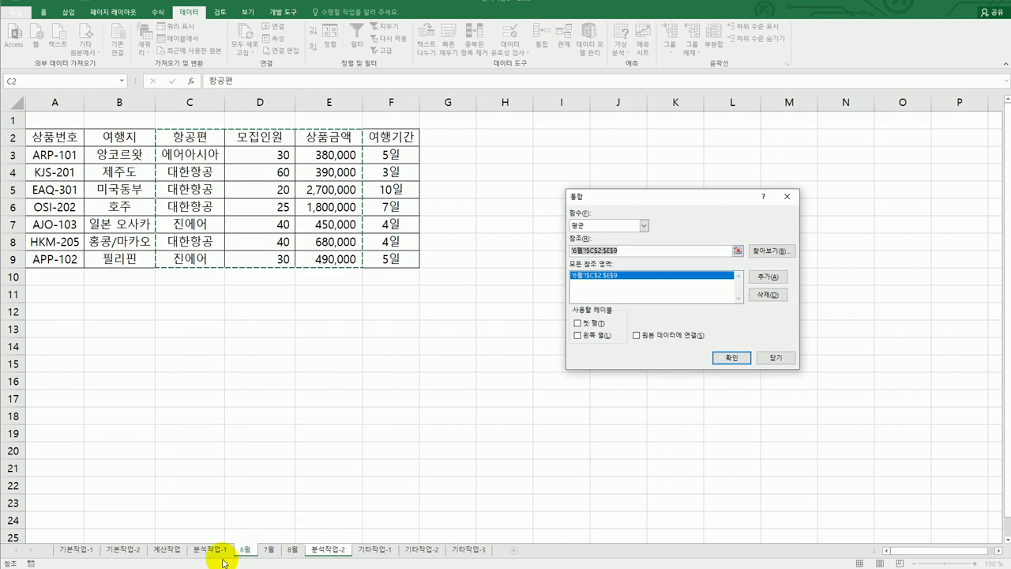
click(268, 549)
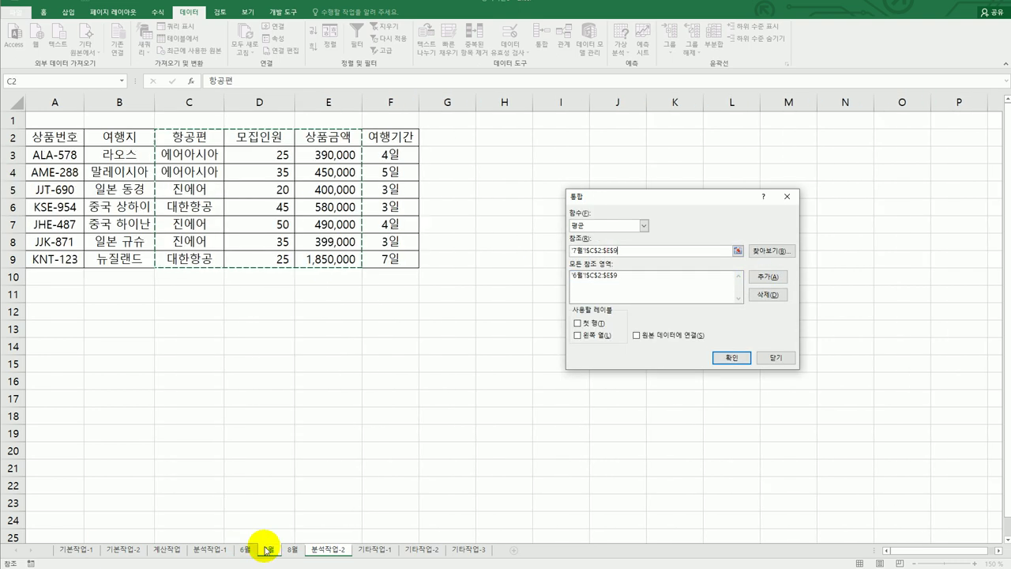
click(771, 277)
click(294, 549)
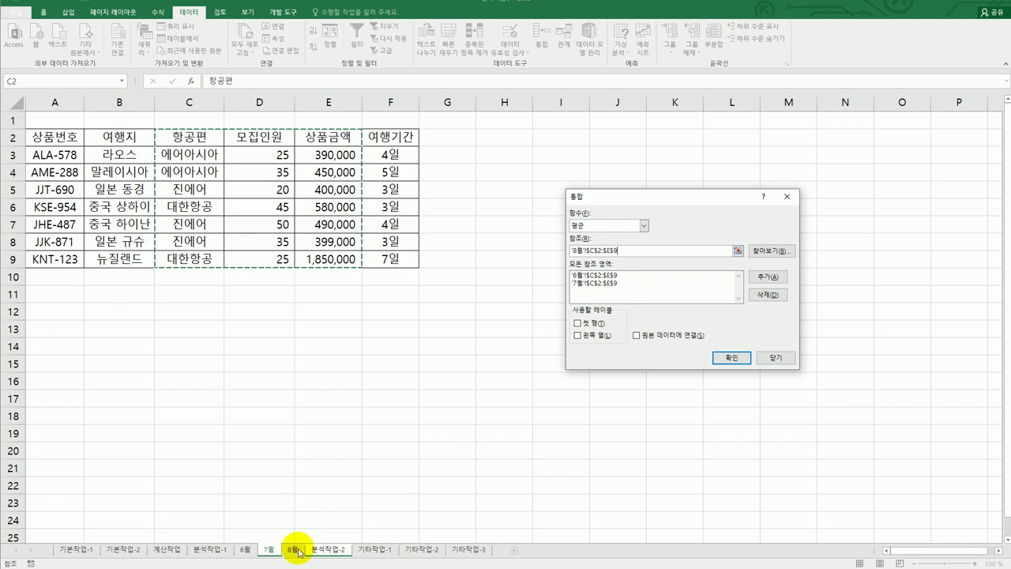
click(766, 277)
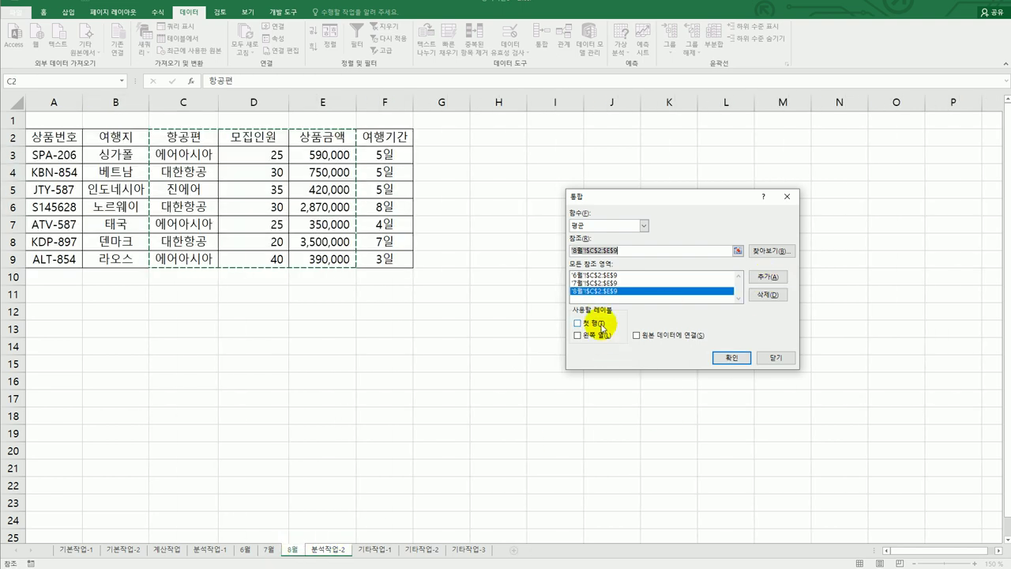
- Use the 첫 행 and 왼쪽 열 labels, link to the source data (원본 데이터에 연결) and run the consolidation
click(602, 324)
click(596, 338)
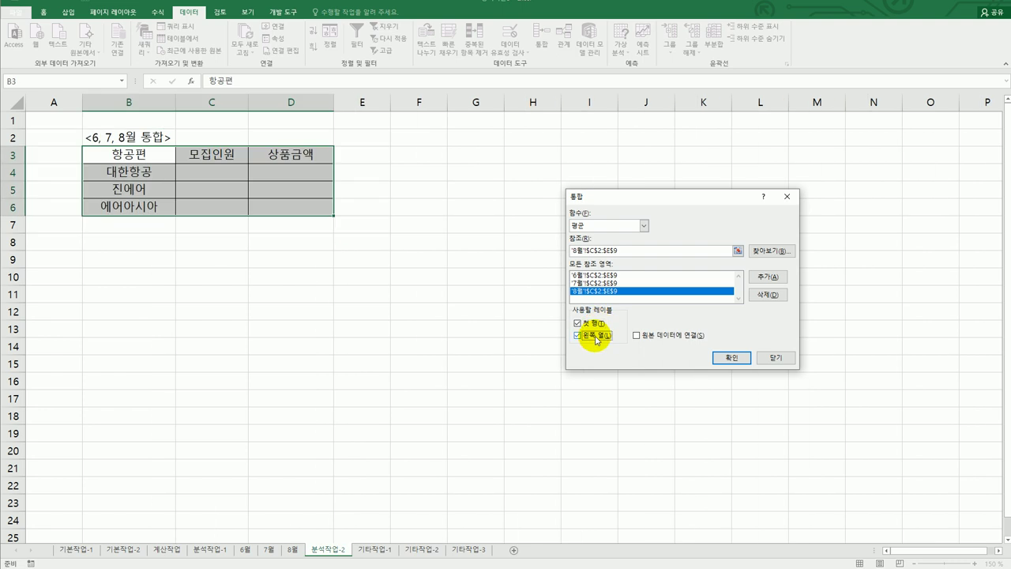
click(657, 336)
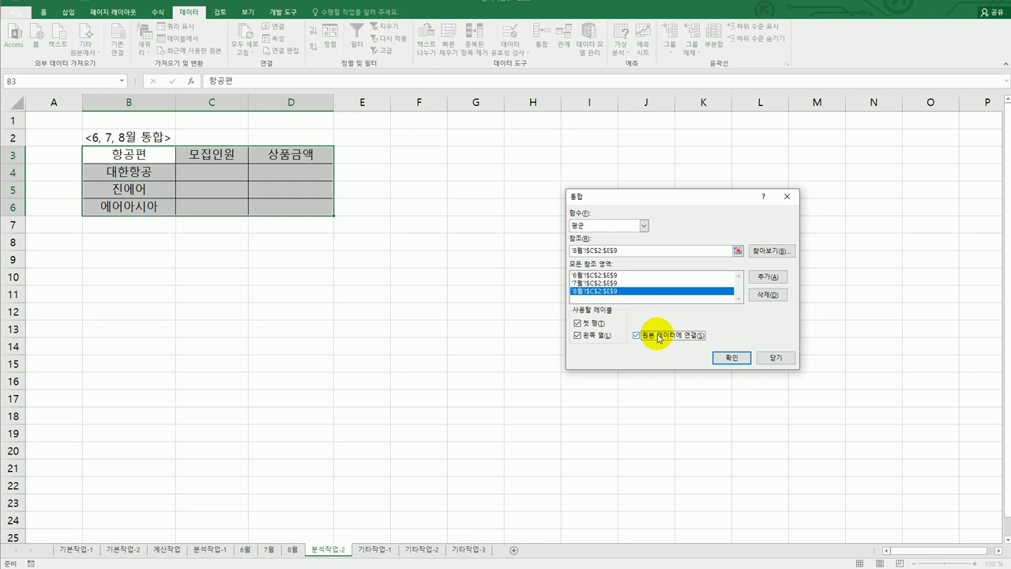
click(732, 358)
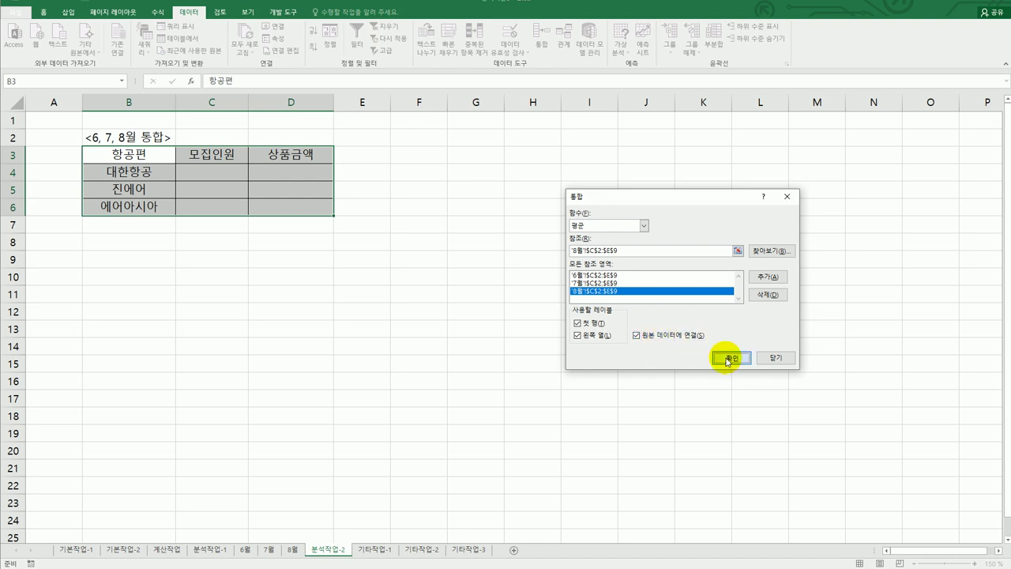
click(555, 387)
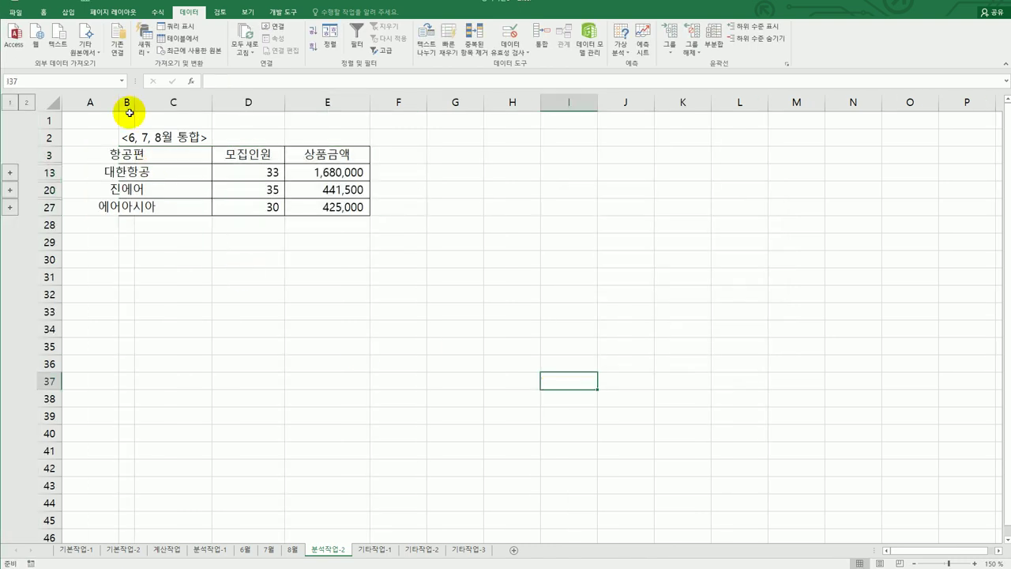
- Widen column B to fit the airline names and delete the empty column C from the consolidated table
click(268, 101)
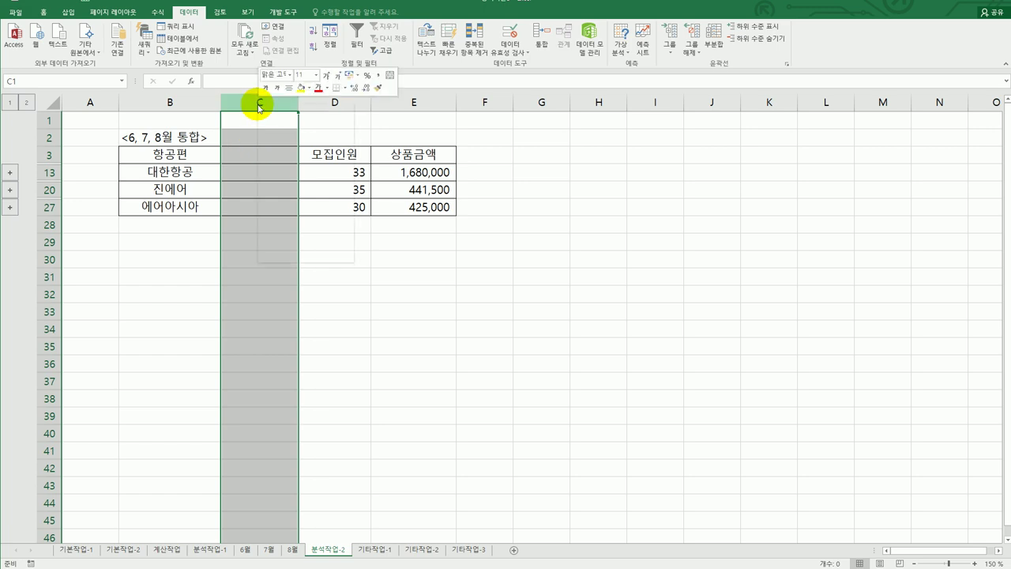
right_click(258, 102)
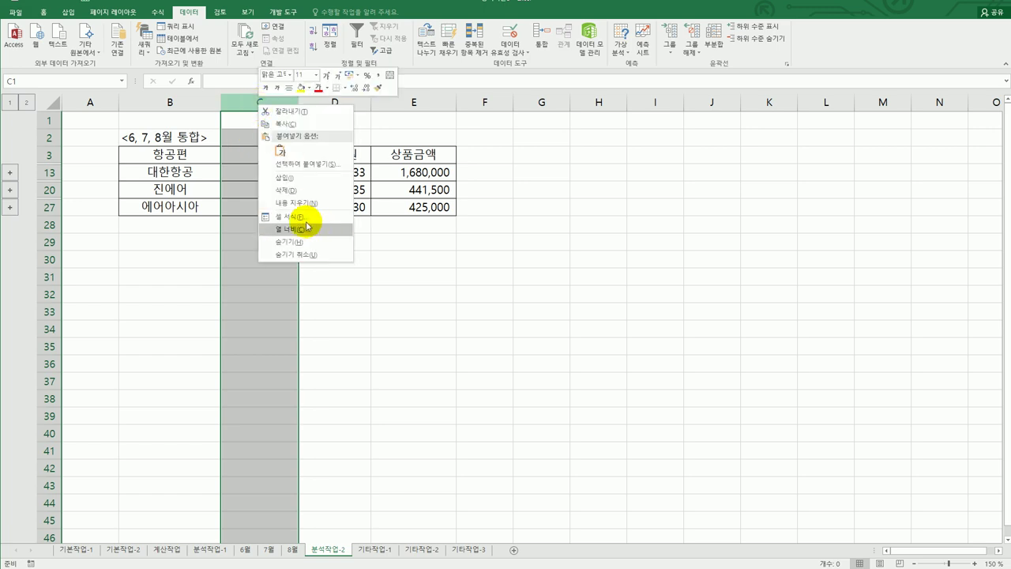
click(296, 190)
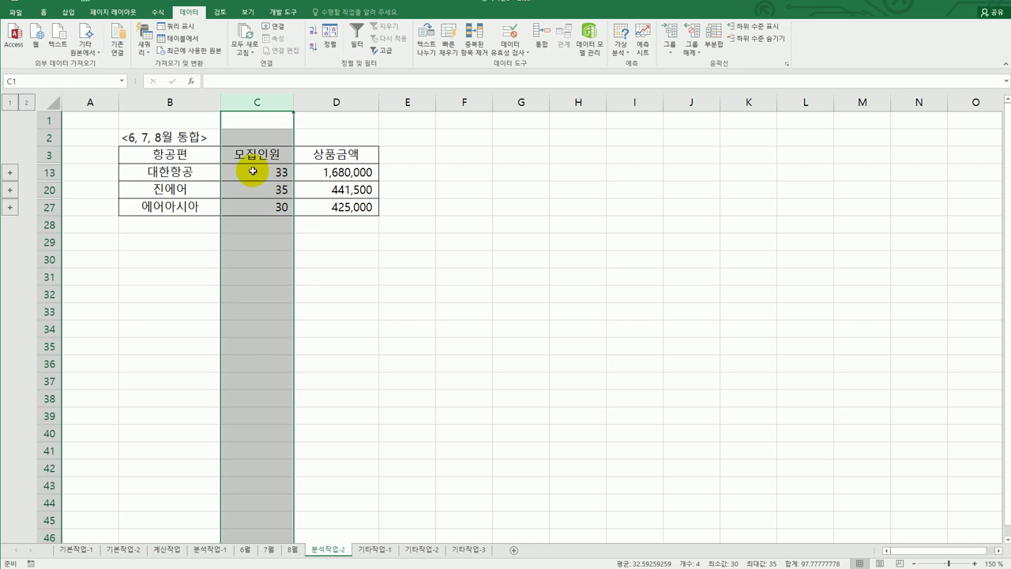
click(253, 172)
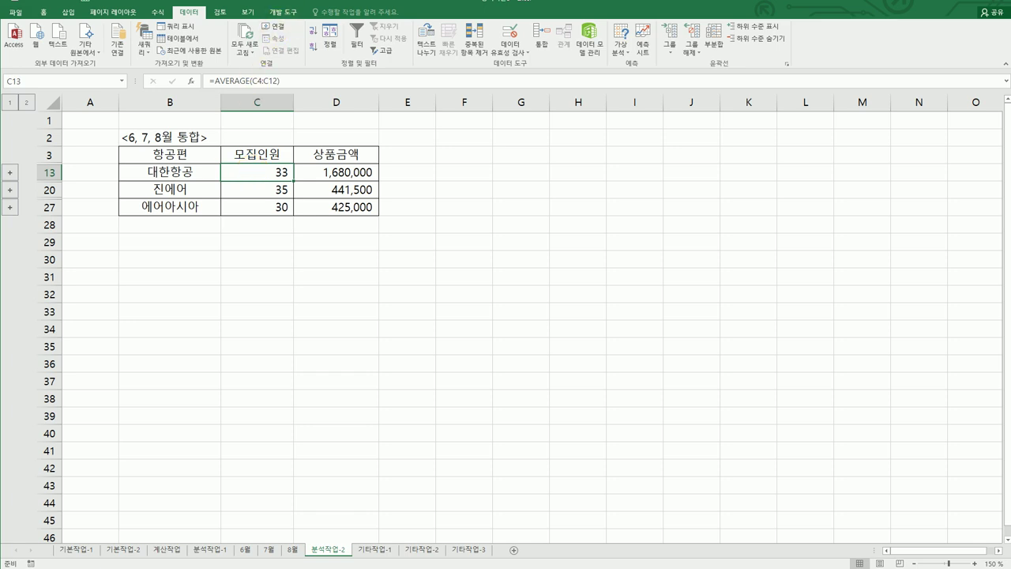
- Switch to the exam question document and read the 기타작업-1 chart editing instructions and sample chart under 문제 4
key(alt+Tab)
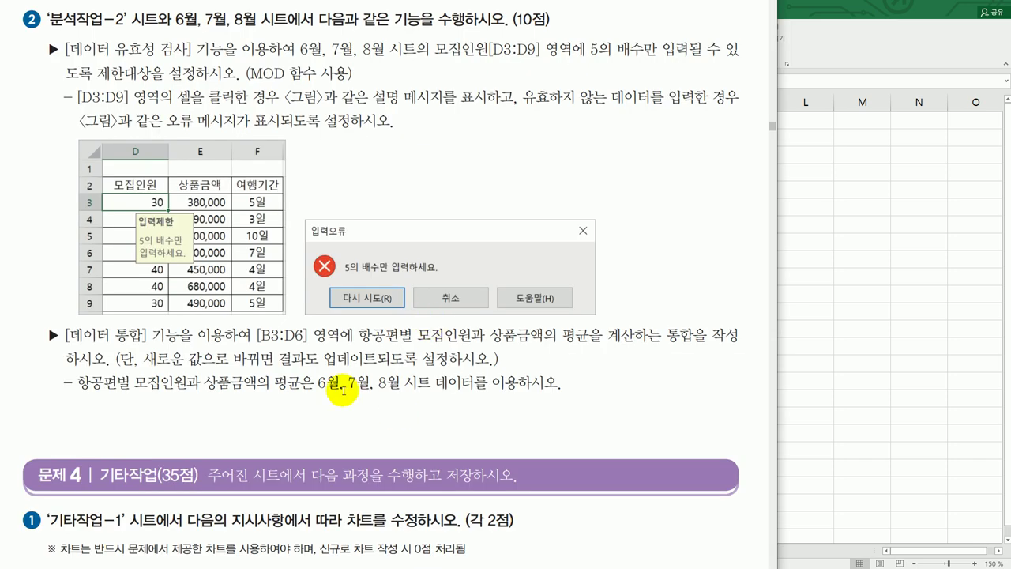
scroll(443, 360, down, 6)
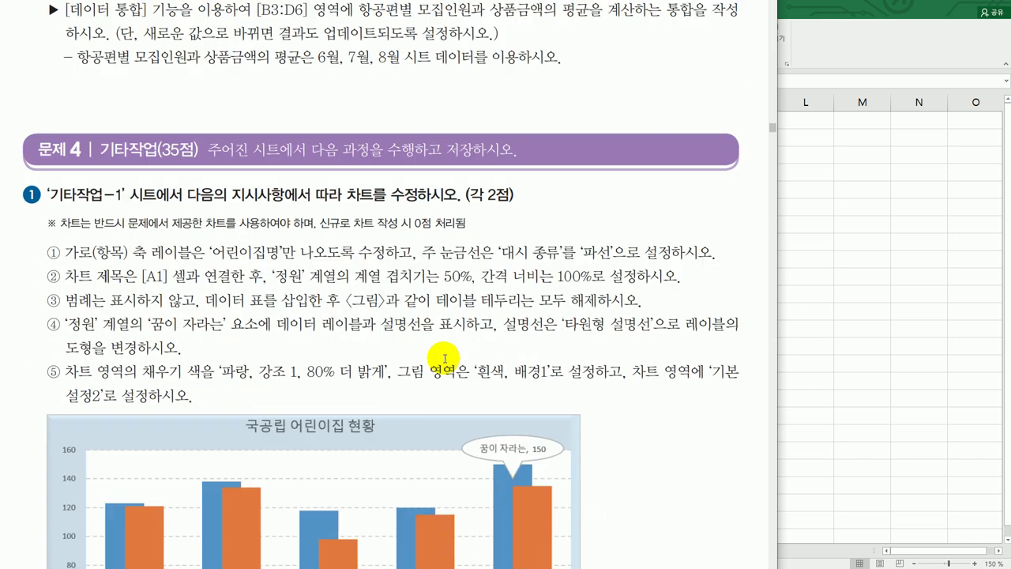
scroll(444, 358, up, 2)
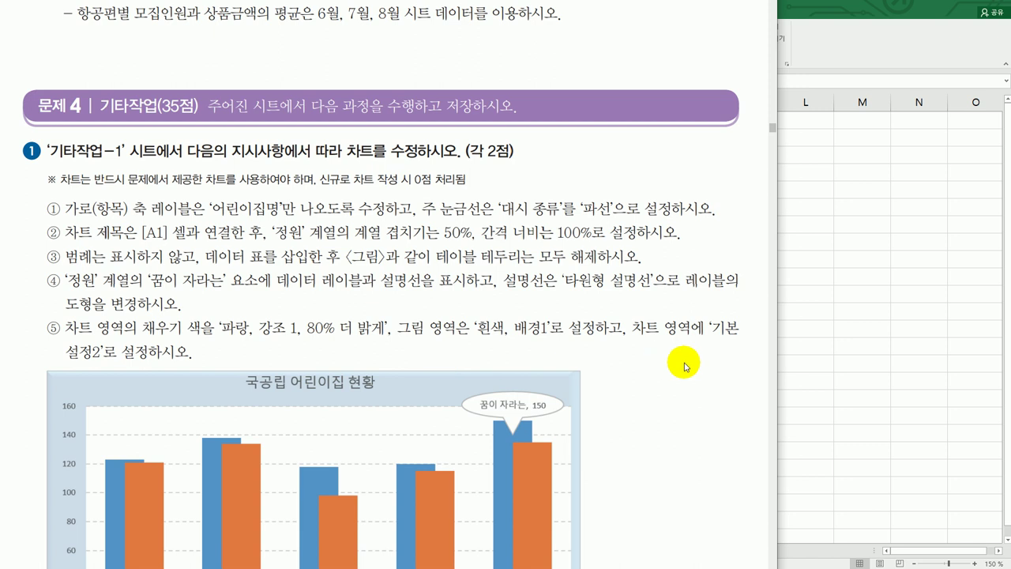
scroll(379, 317, down, 2)
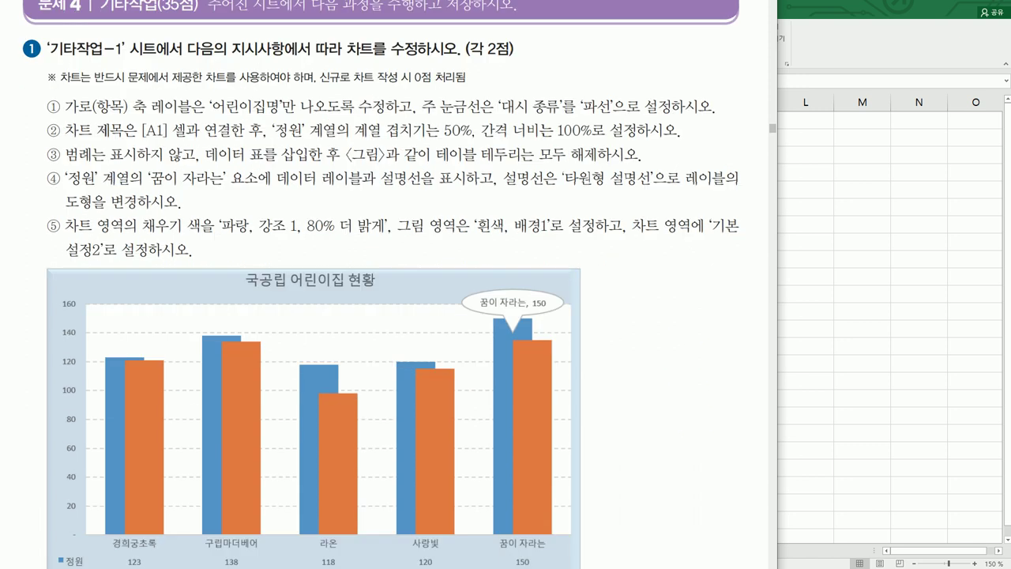
- Return to the Excel workbook's 기타작업-1 sheet and set the chart's horizontal axis labels to the 어린이집명 range B3:B7
click(853, 518)
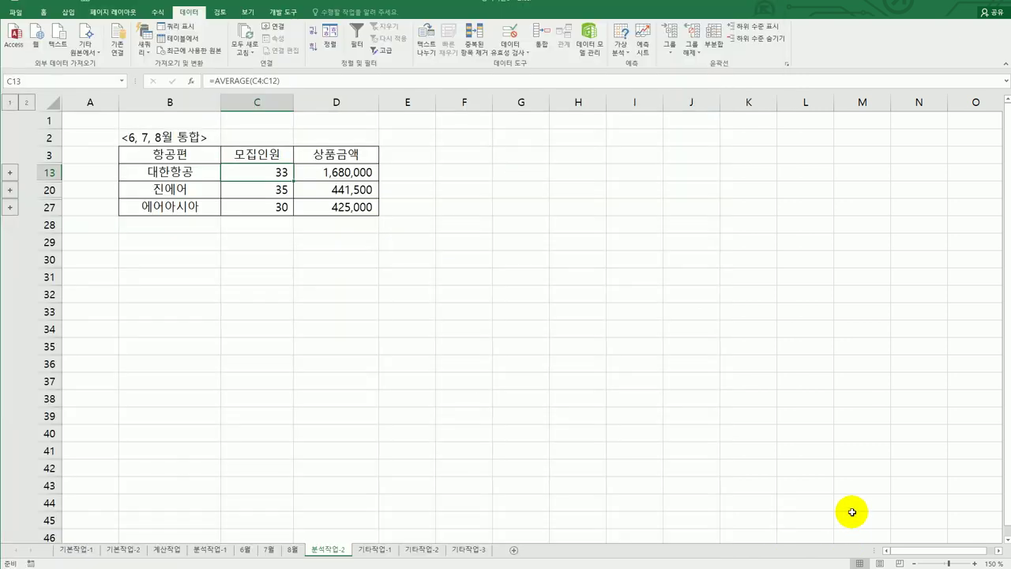
click(388, 552)
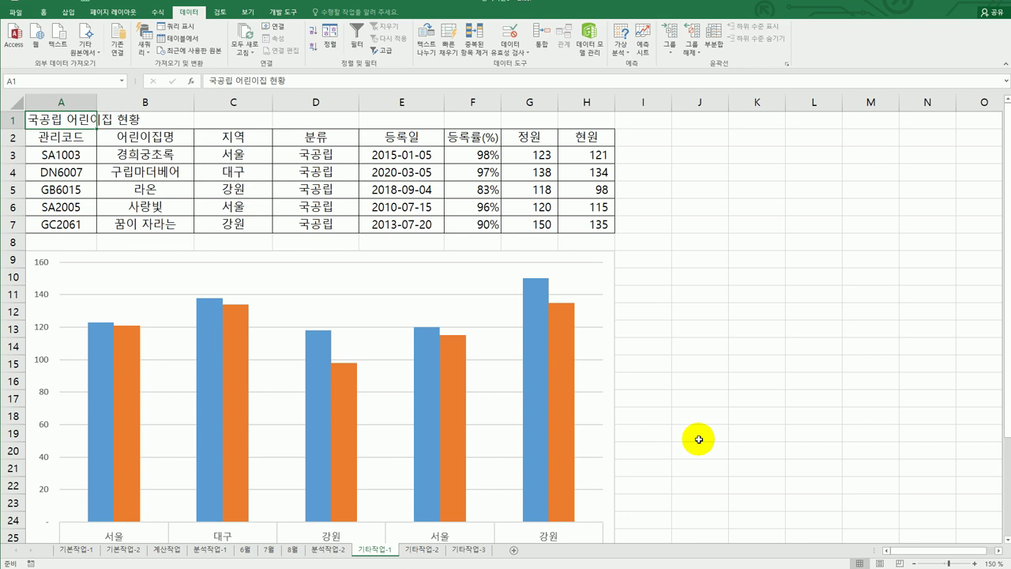
scroll(605, 350, down, 3)
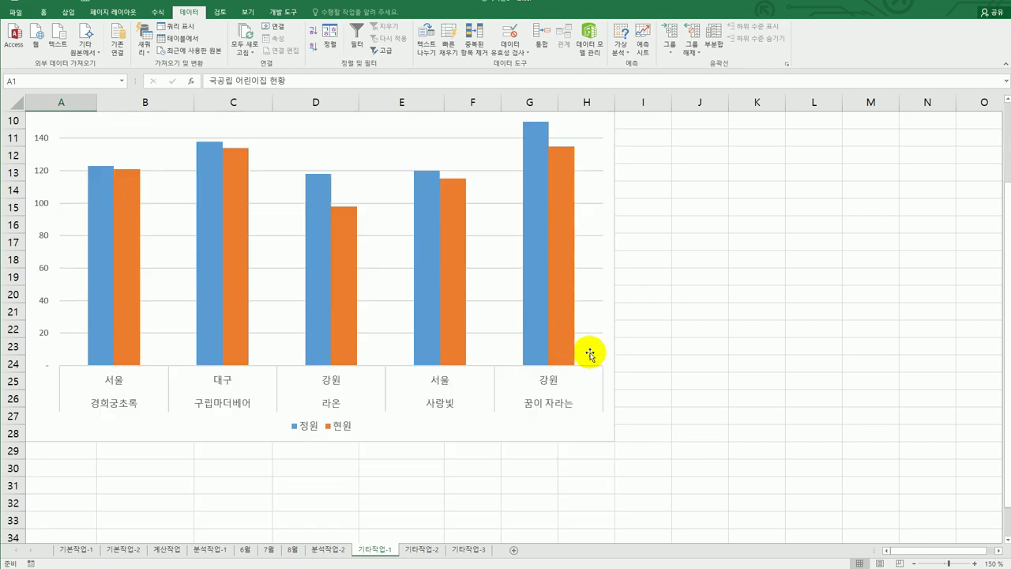
scroll(485, 300, up, 1)
right_click(372, 175)
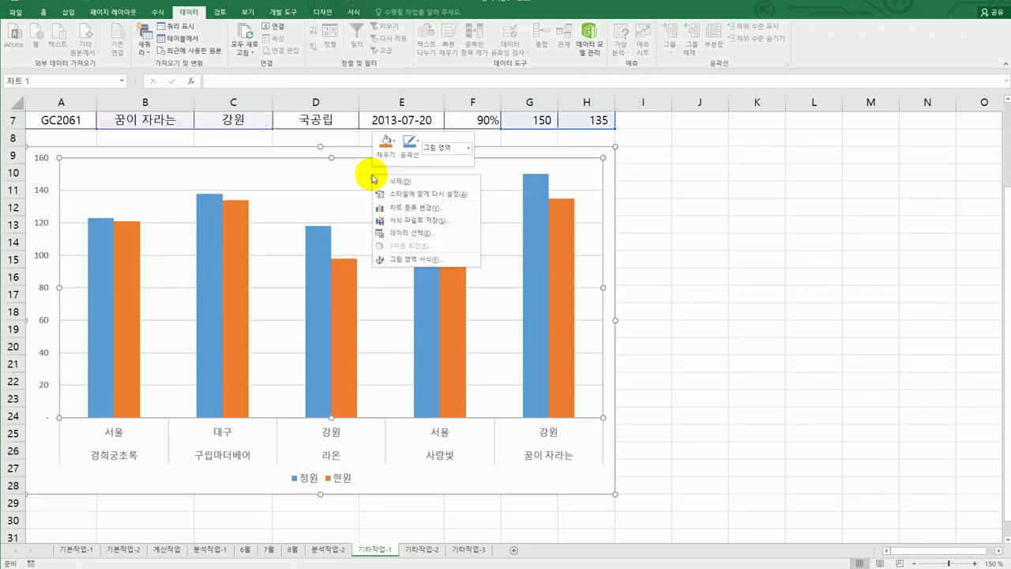
click(427, 234)
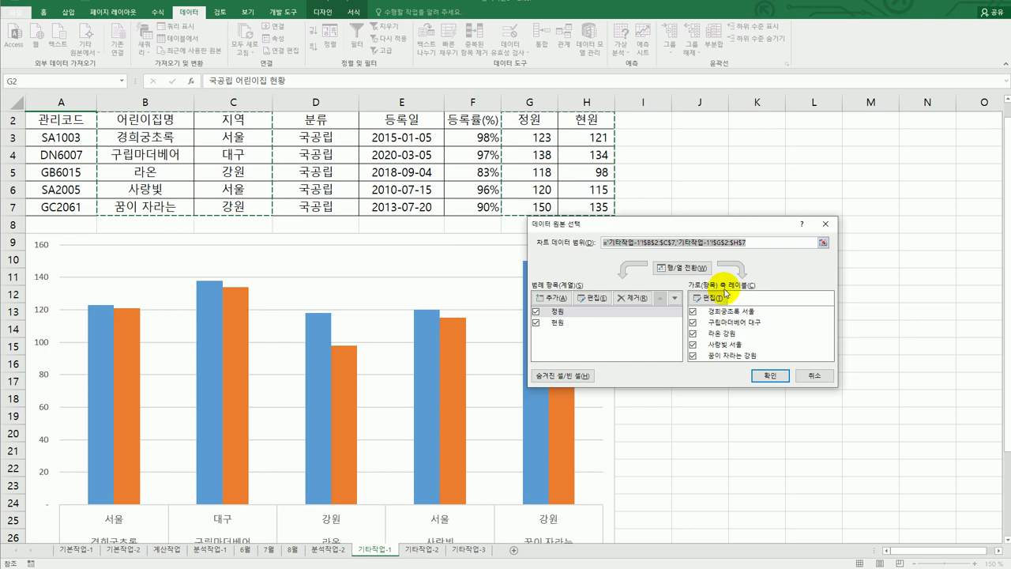
click(725, 297)
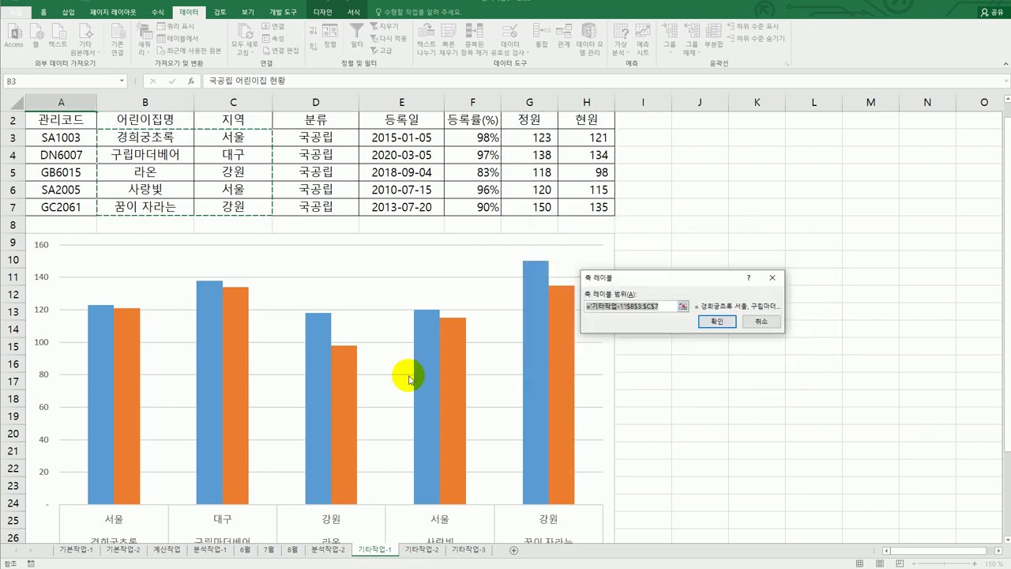
scroll(411, 380, up, 1)
drag(150, 155, 156, 228)
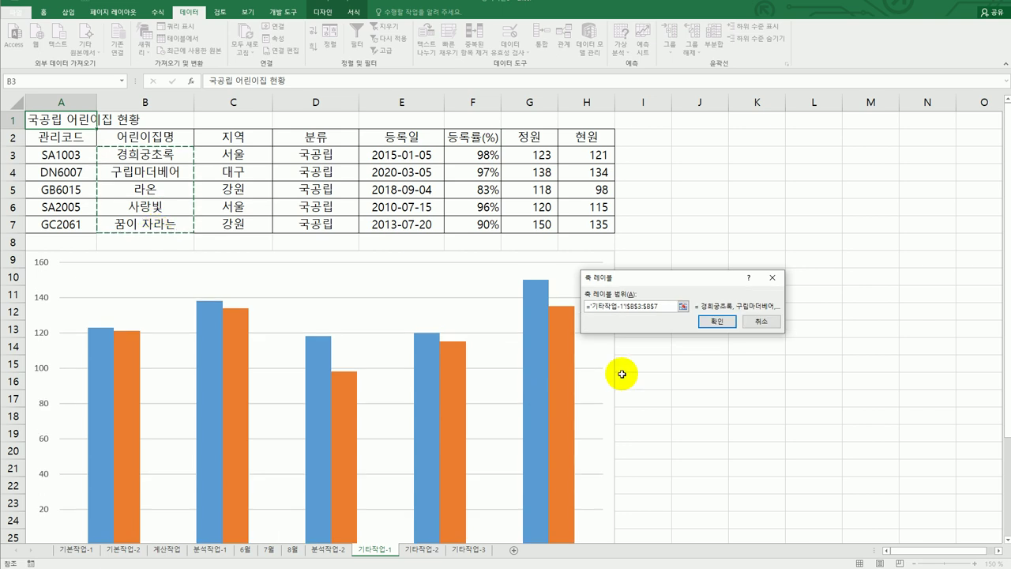
click(715, 321)
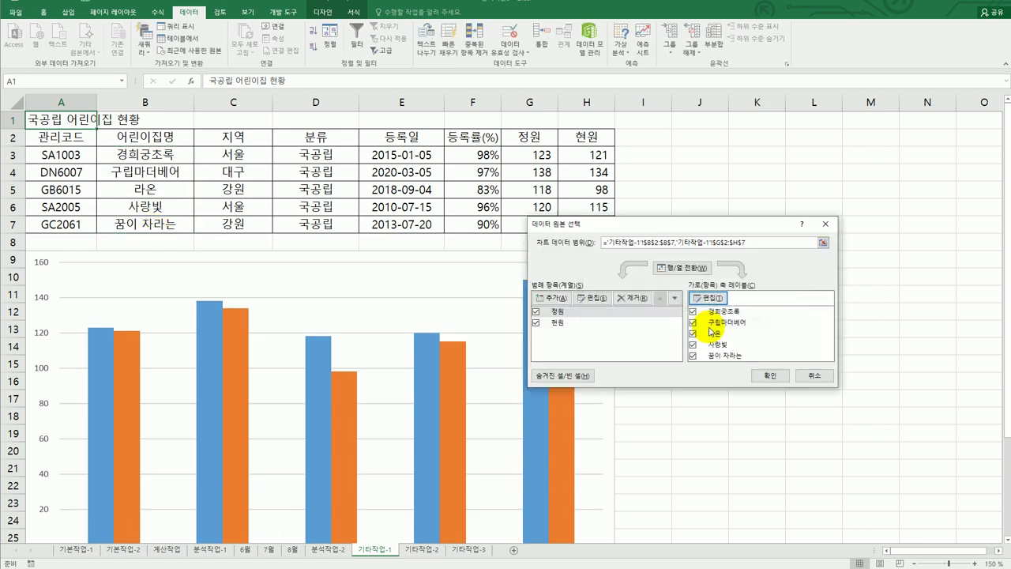
click(770, 375)
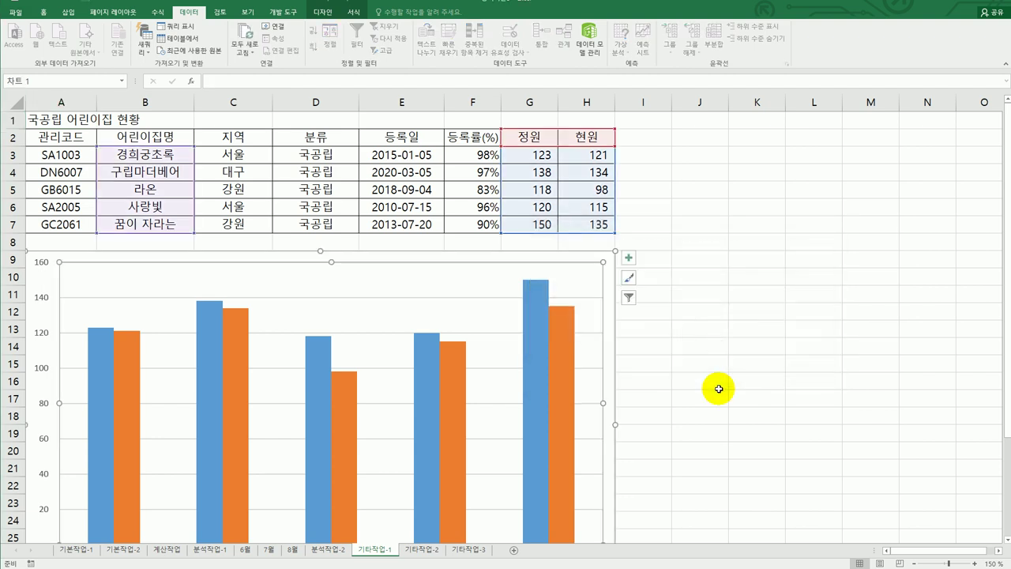
- Add a chart title and link it to cell A1
click(629, 260)
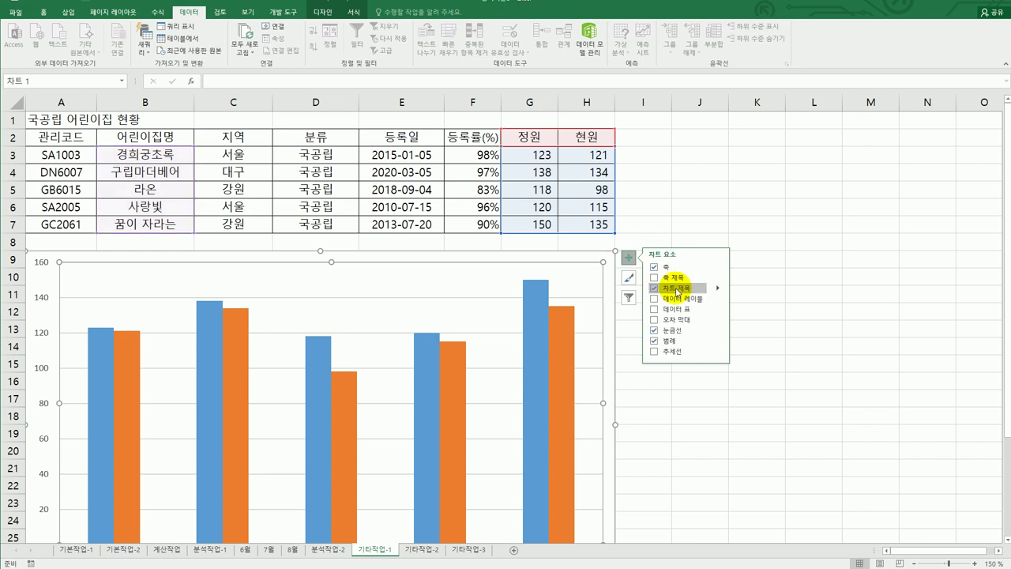
click(660, 288)
click(273, 76)
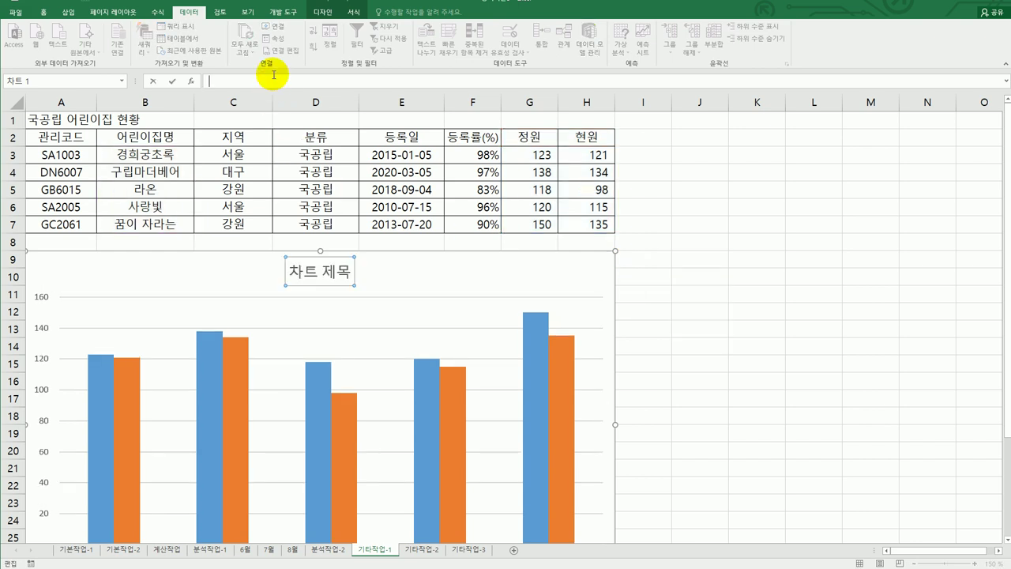
text(=)
click(72, 122)
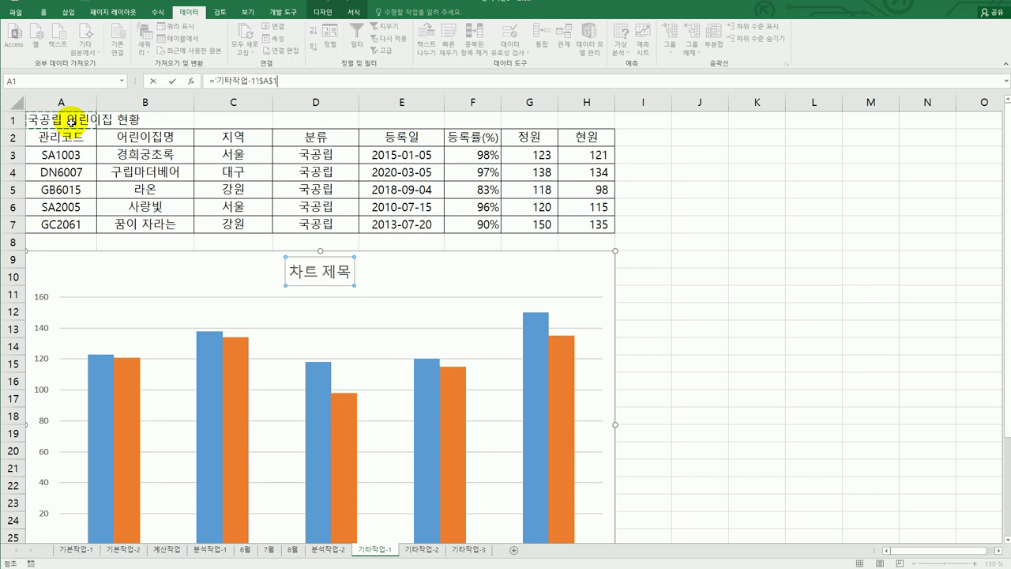
key(Return)
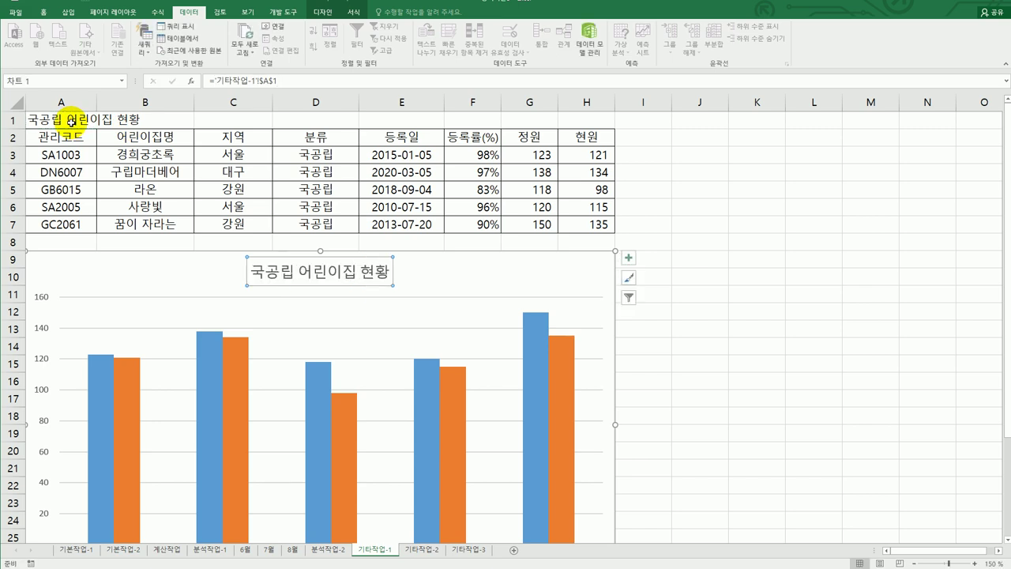
- Set the 정원 series' overlap (계열 겹치기) to 50% and its gap width (간격 너비) to 100%
scroll(345, 332, down, 1)
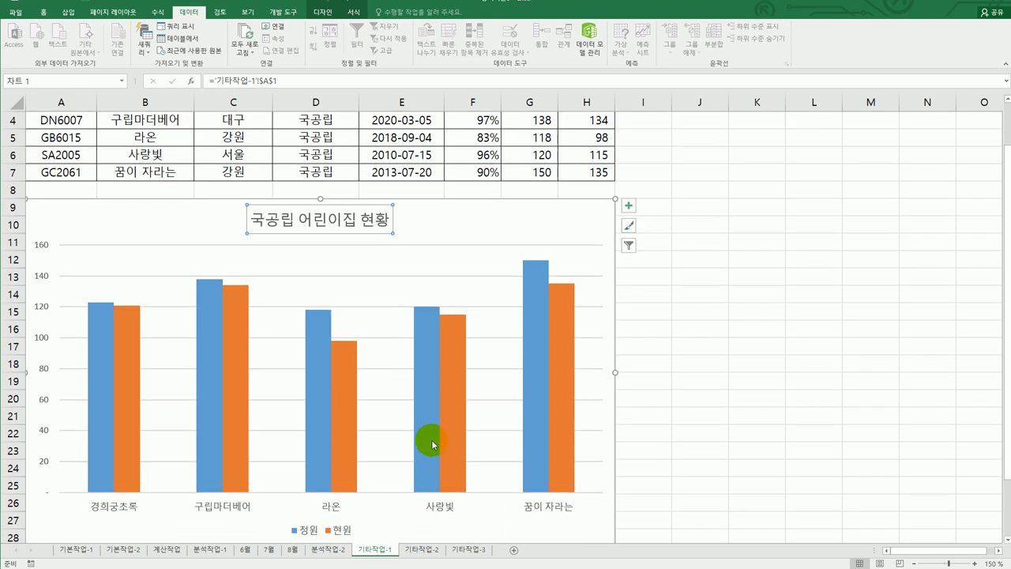
click(213, 367)
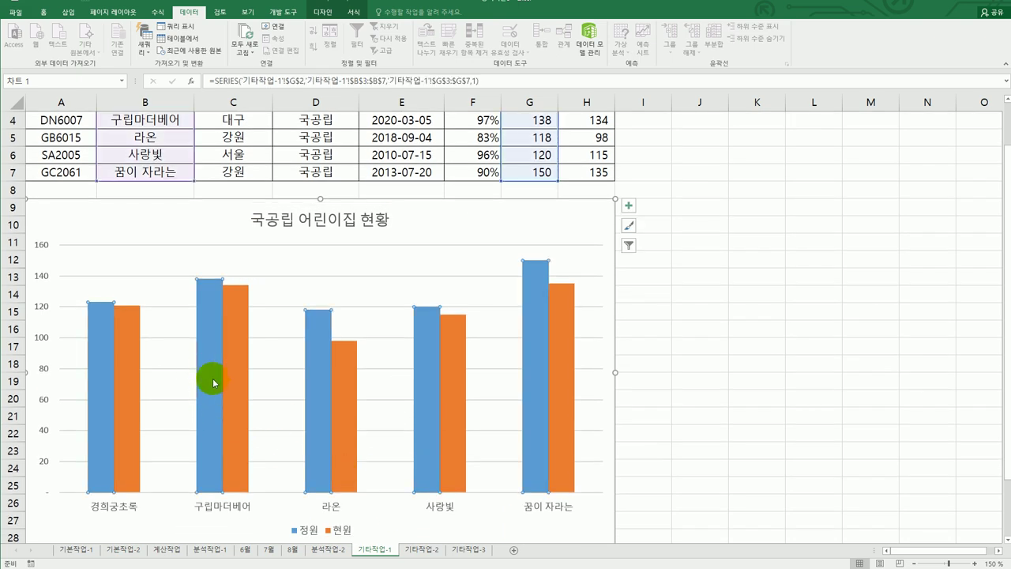
right_click(207, 305)
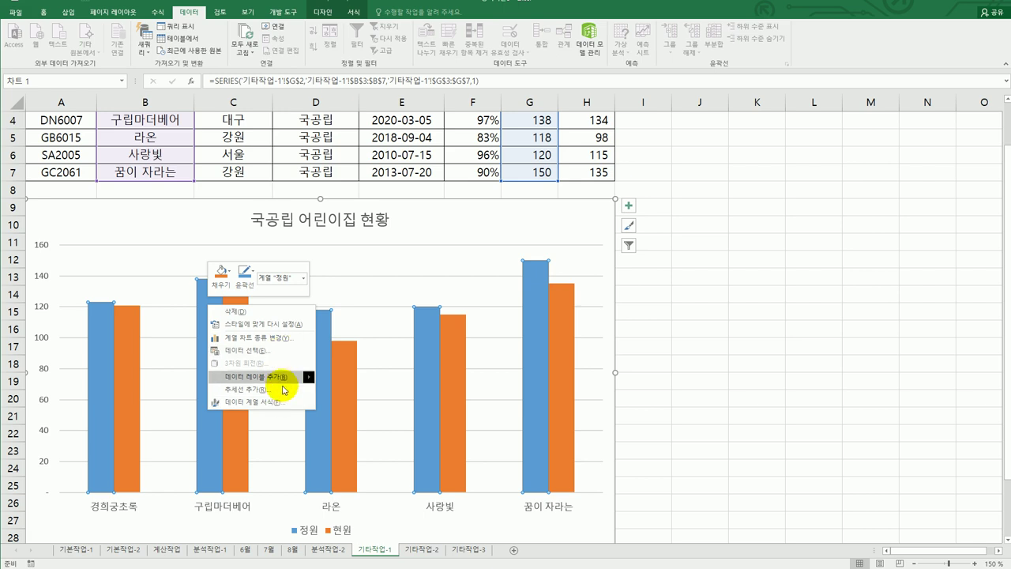
click(603, 380)
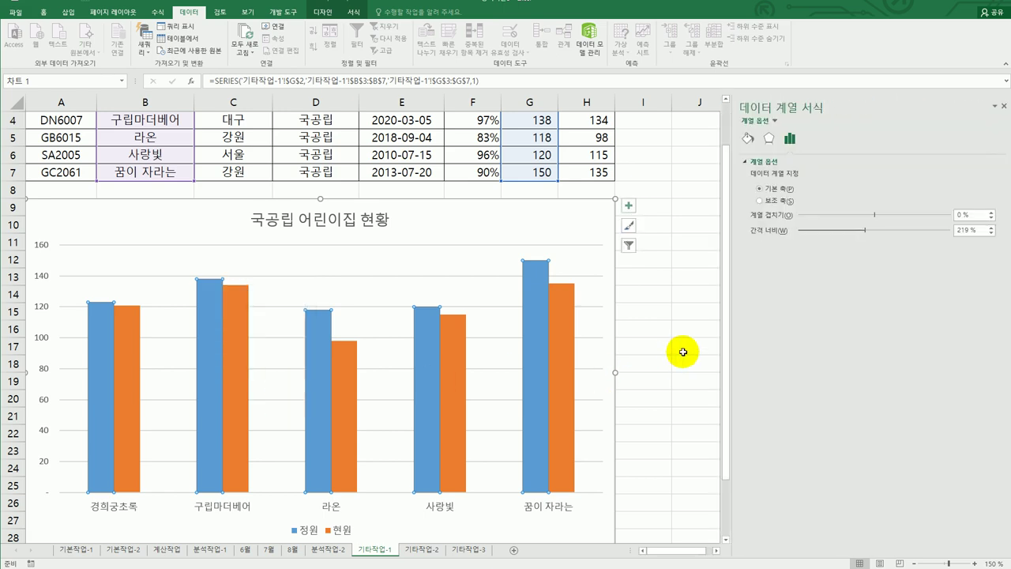
click(961, 215)
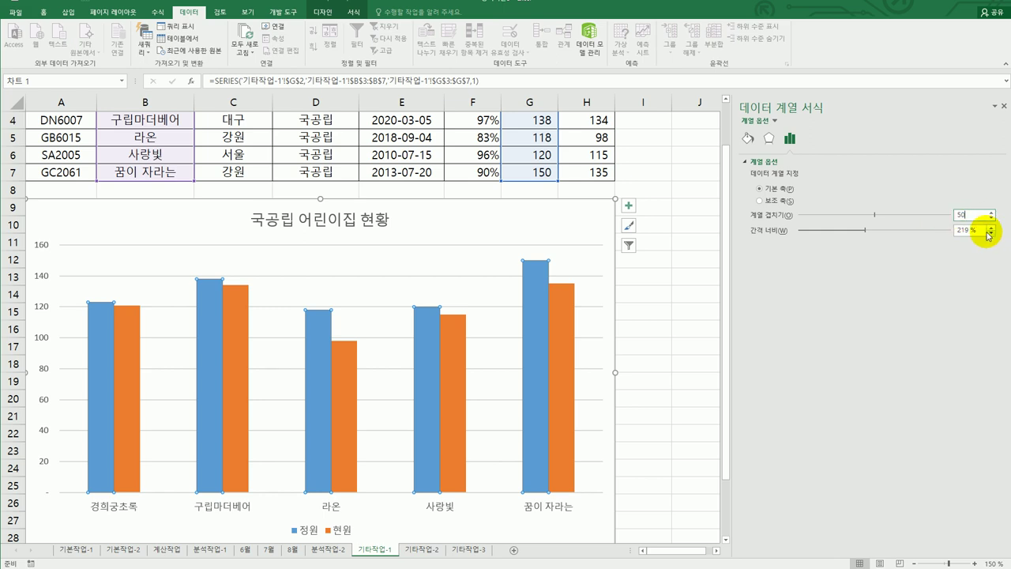
key(Tab)
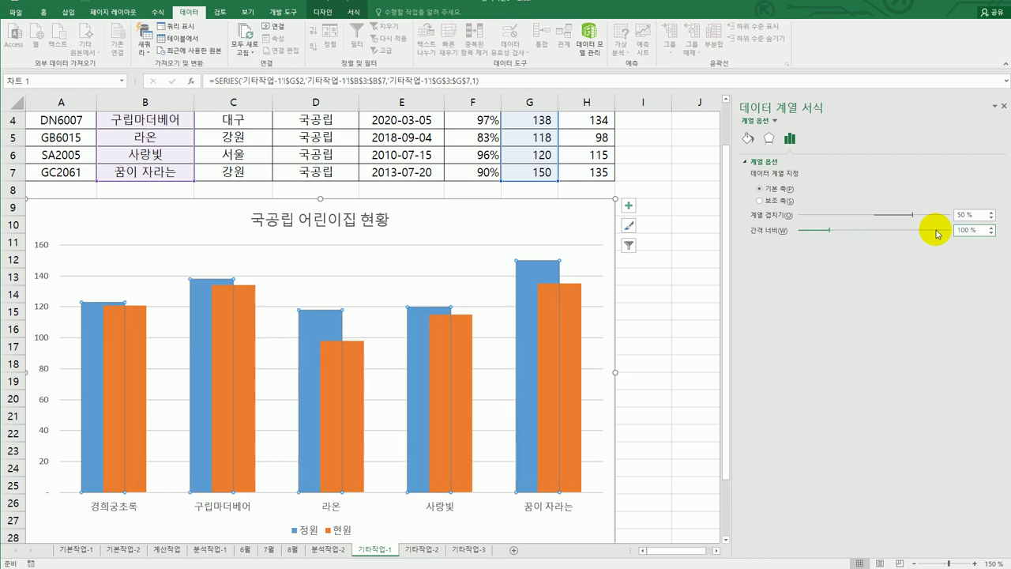
- Remove the chart's legend and add a data table with legend keys (범례 표지 포함), following the exam instructions
key(alt+Tab)
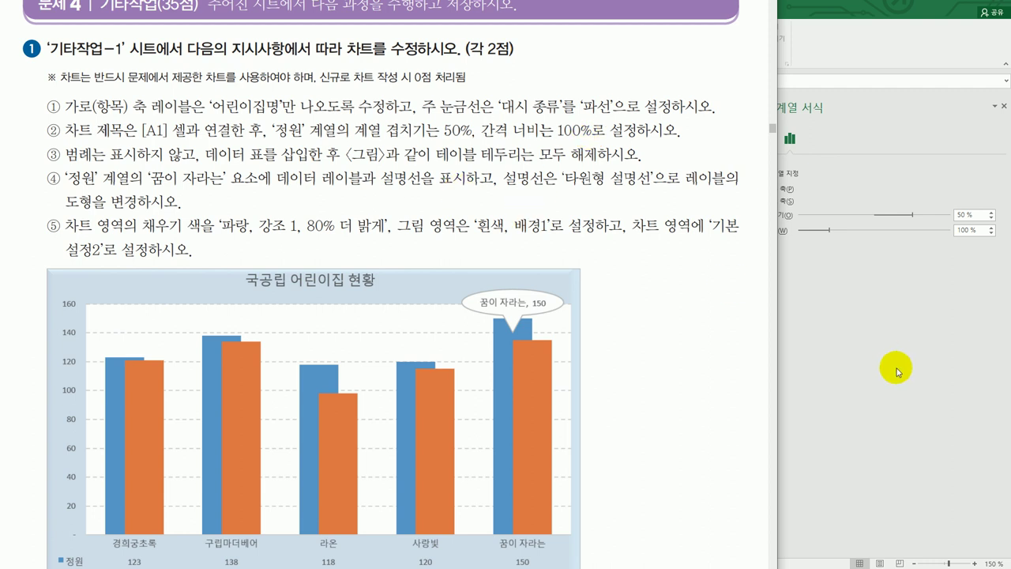
click(898, 372)
click(629, 207)
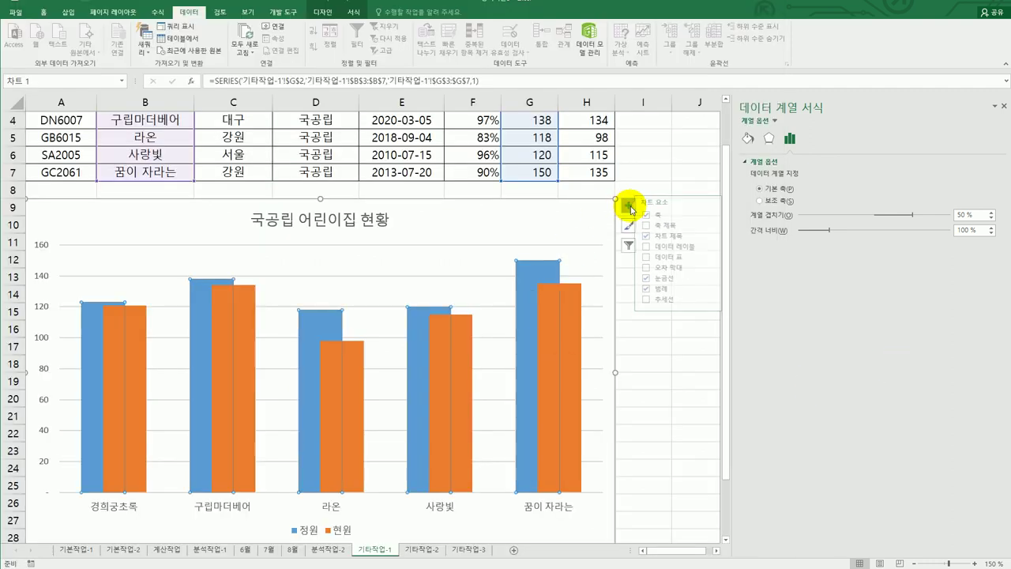
click(654, 290)
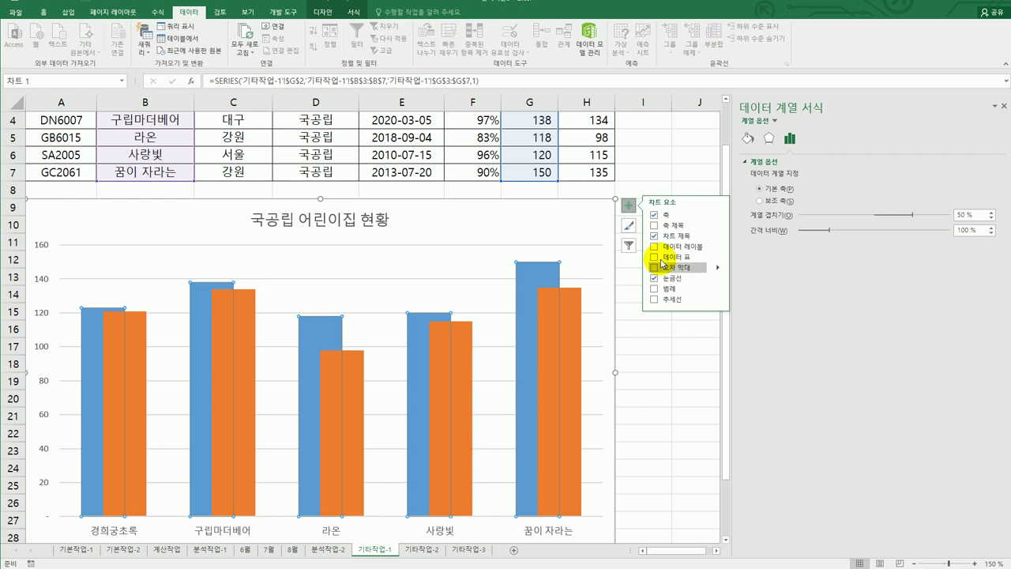
click(719, 257)
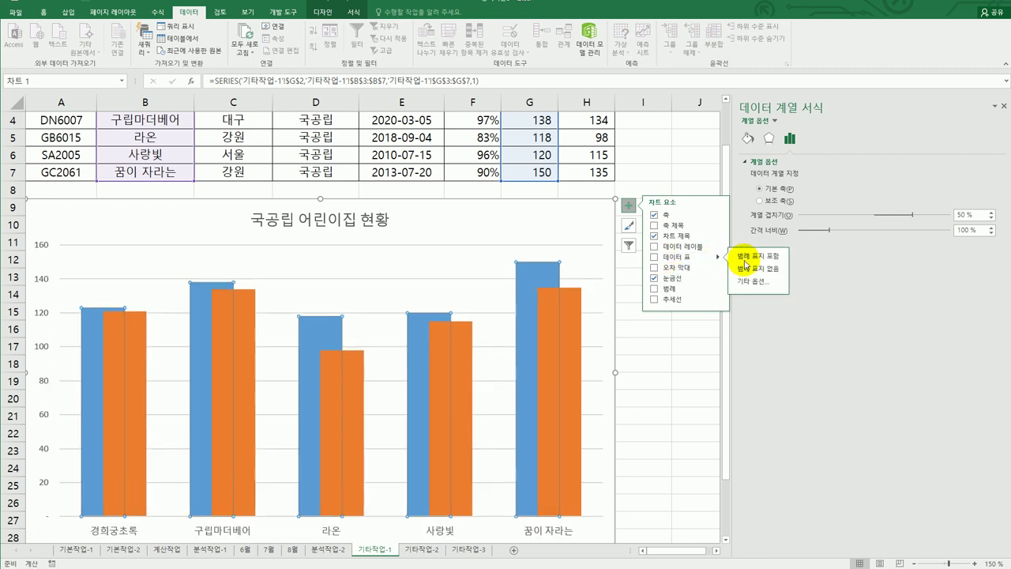
click(746, 258)
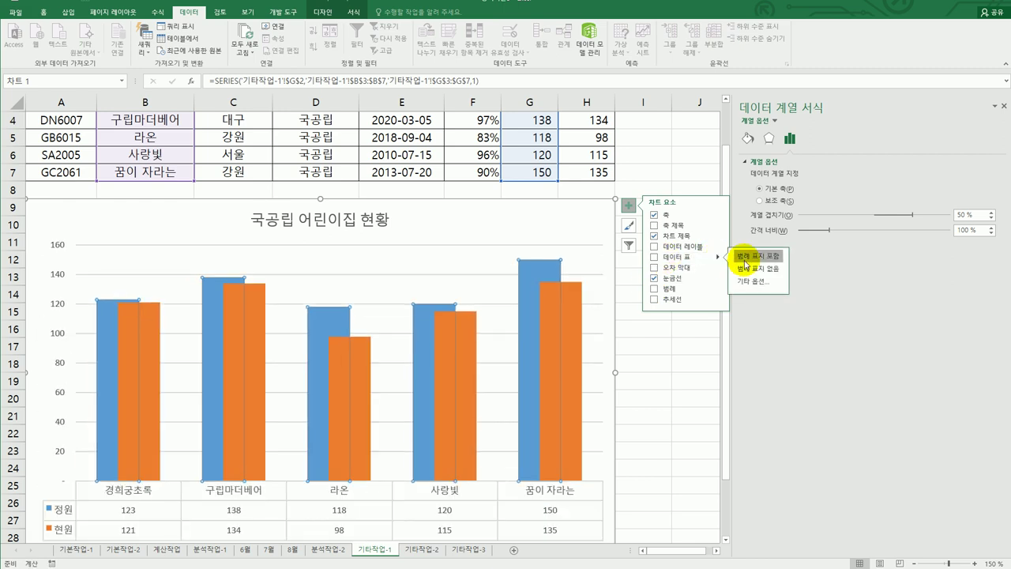
- Turn off the data table's horizontal, vertical and outline borders (가로, 세로, 윤곽선)
click(560, 521)
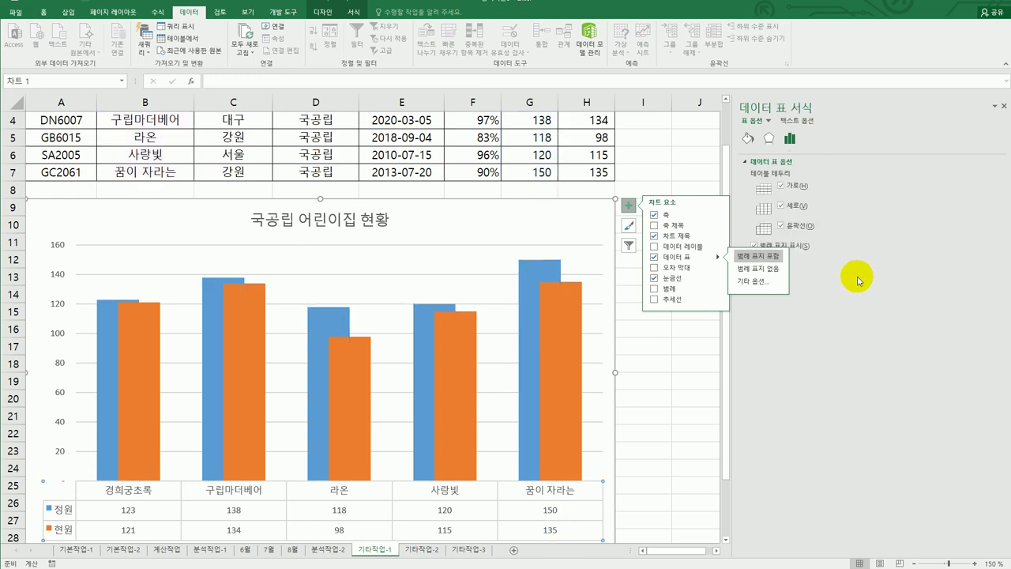
click(782, 188)
click(781, 206)
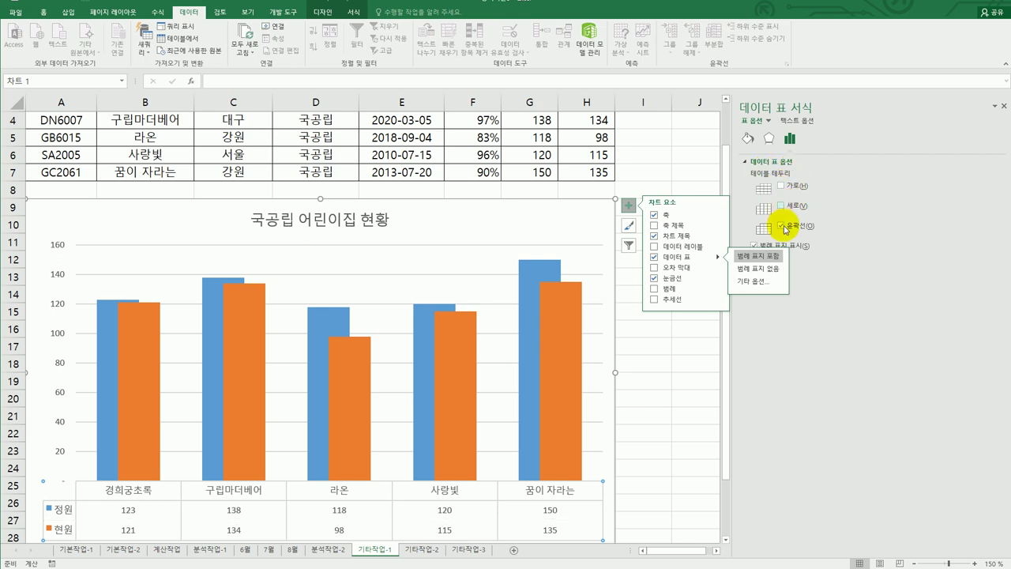
click(784, 226)
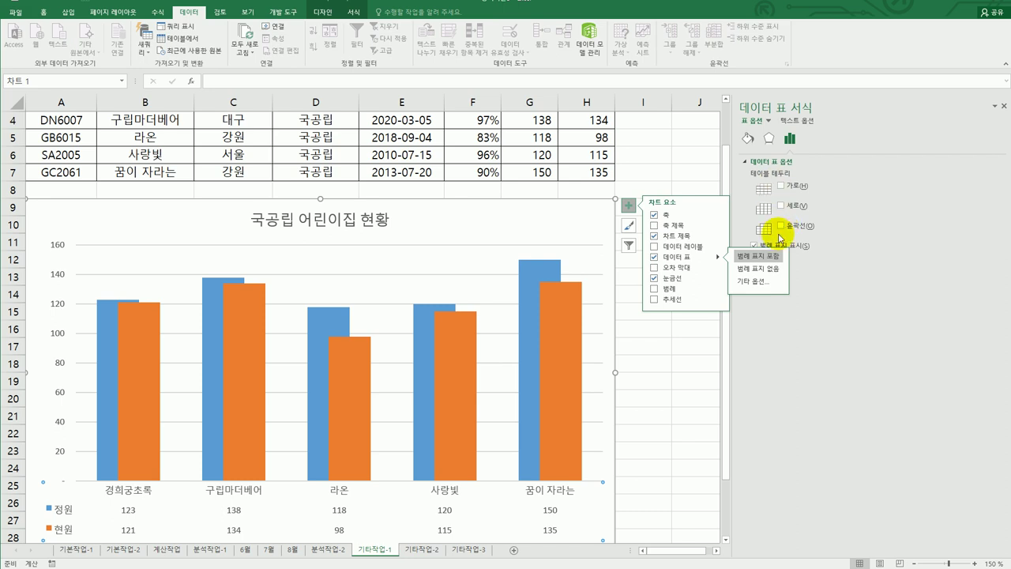
click(629, 205)
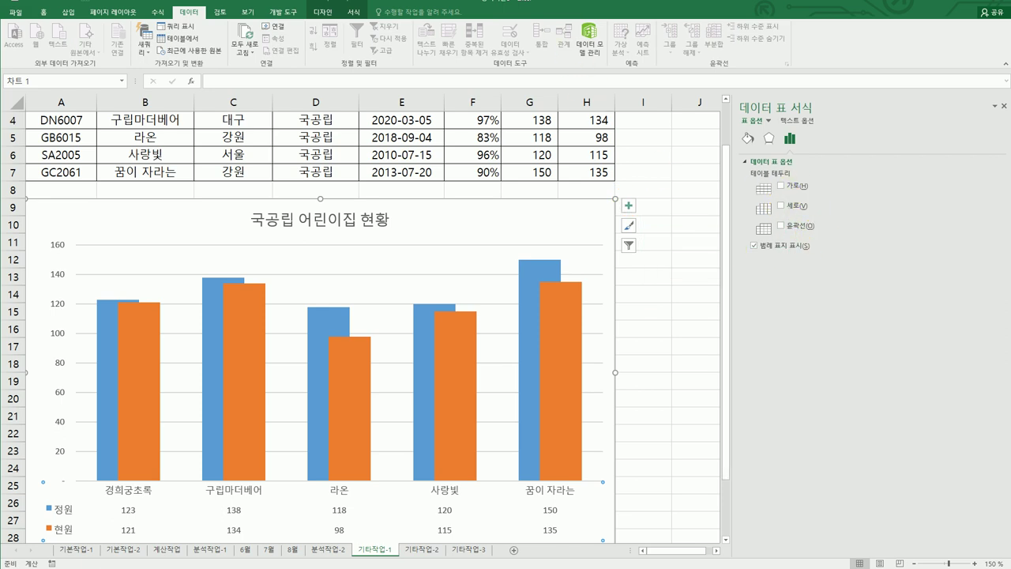
- Add a data callout (데이터 설명선) to only the 꿈이 자라는 point of the 정원 series
key(alt+Tab)
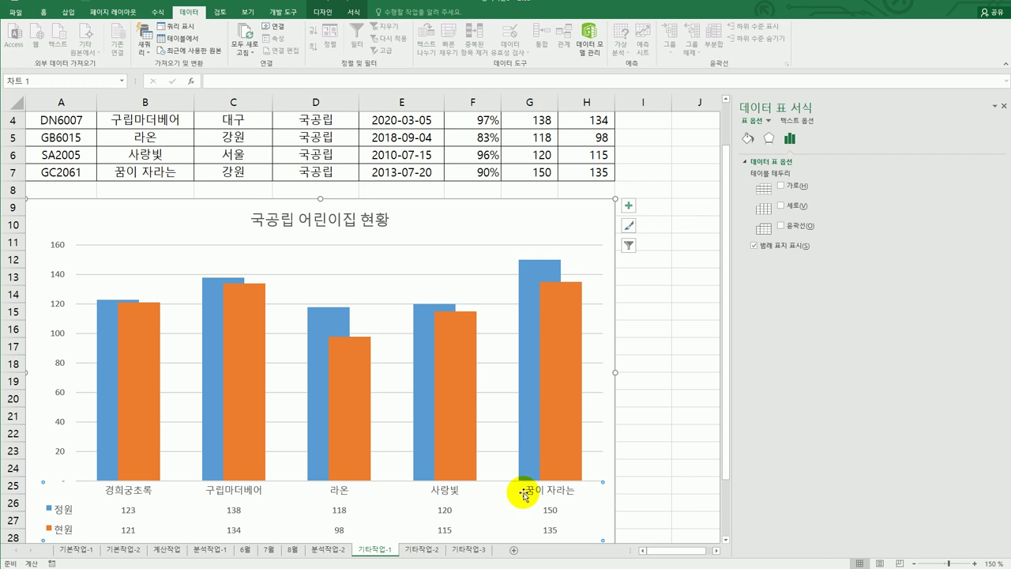
mouse_move(525, 439)
click(525, 285)
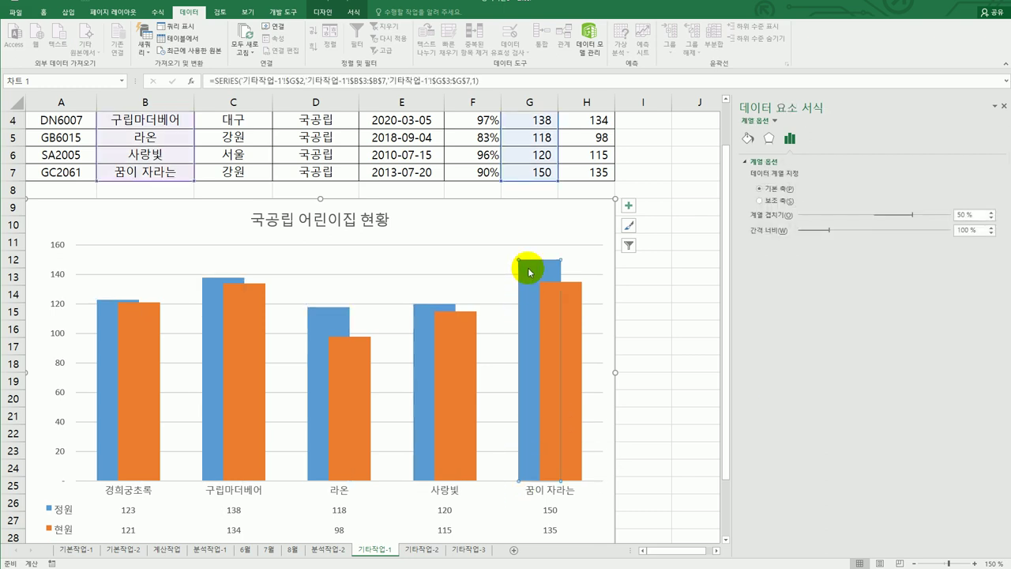
right_click(529, 272)
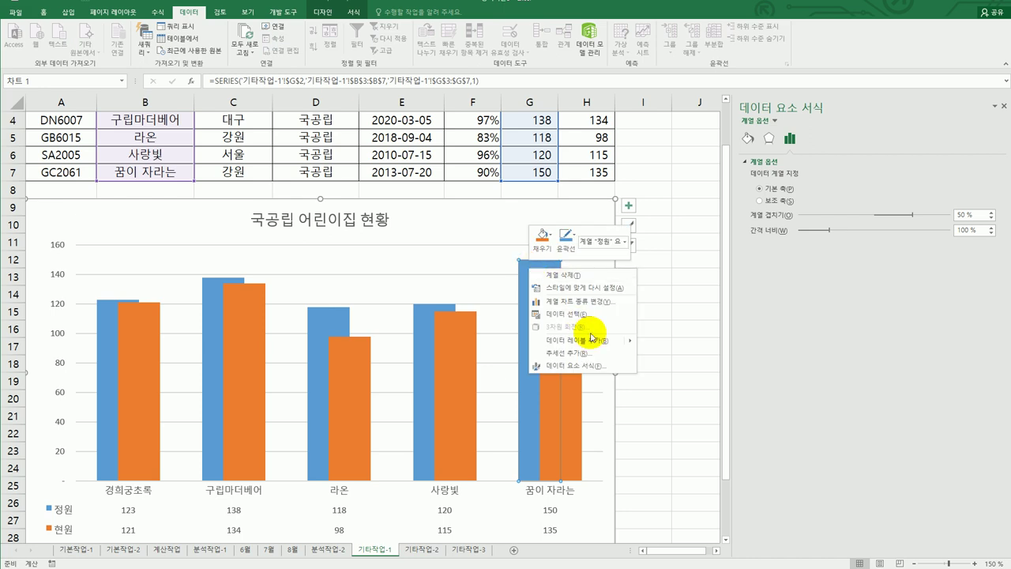
mouse_move(630, 345)
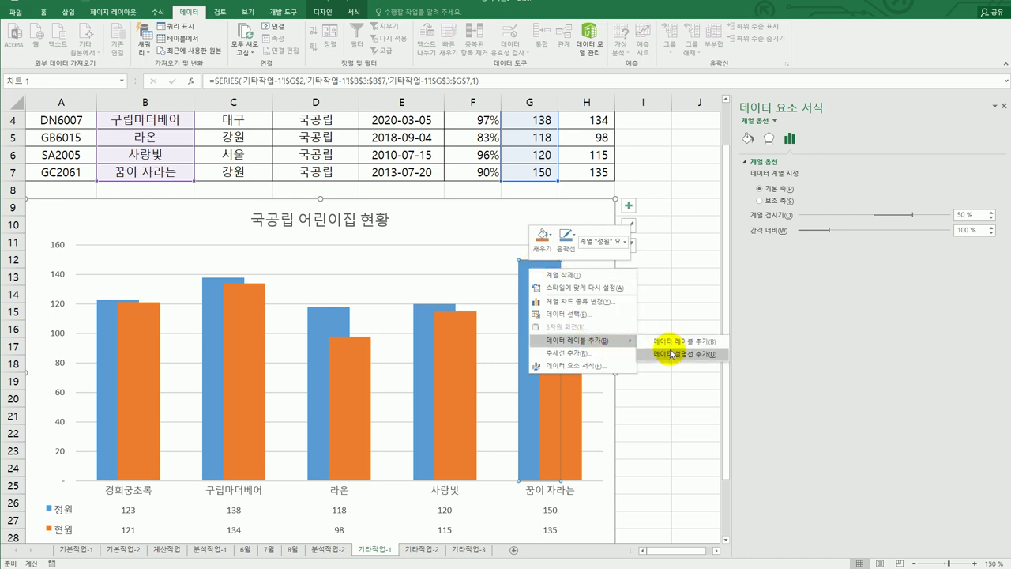
click(670, 354)
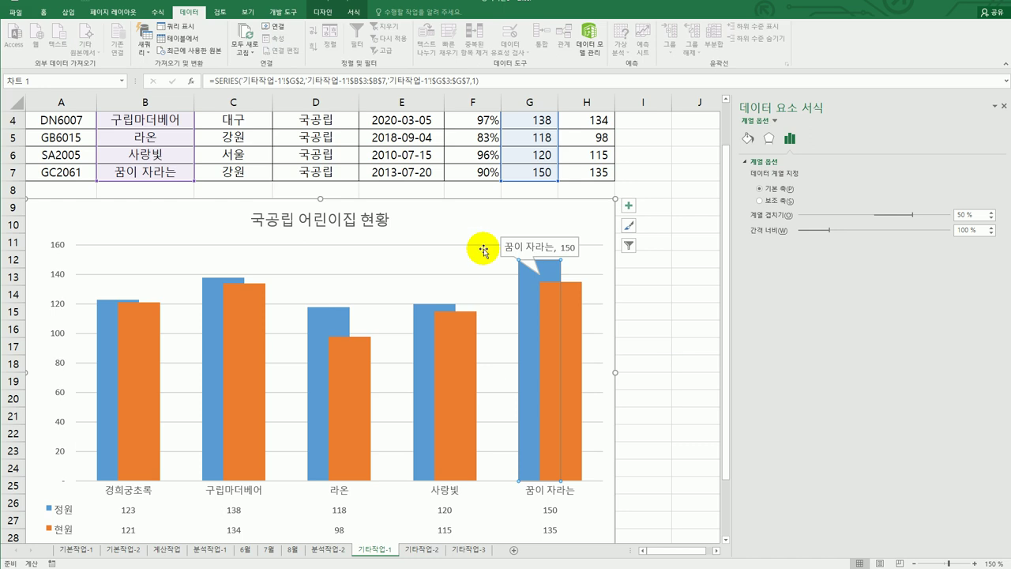
- Change the shape of the 꿈이 자라는 data label to an oval callout (타원형 설명선)
click(540, 239)
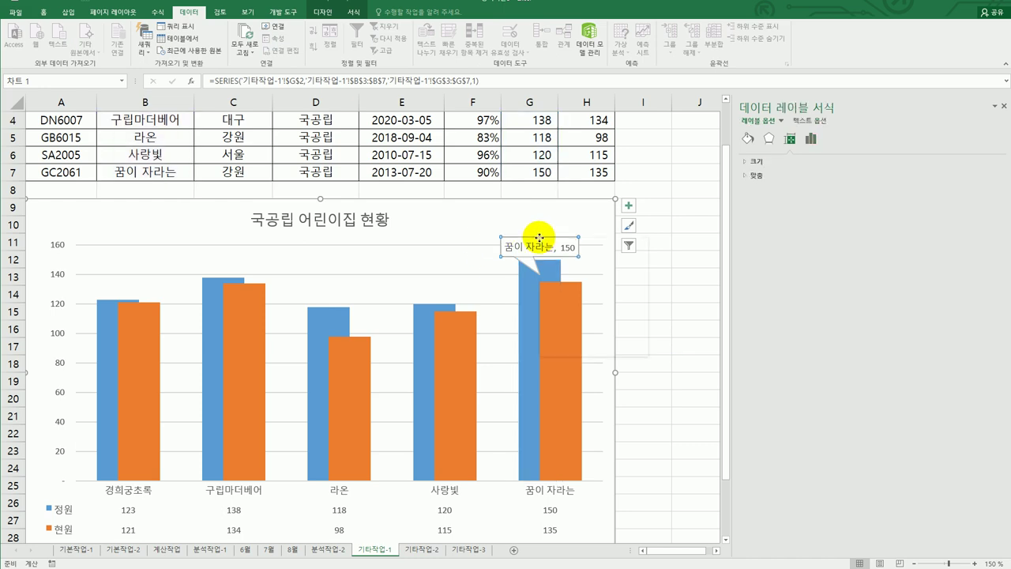
right_click(541, 239)
mouse_move(642, 339)
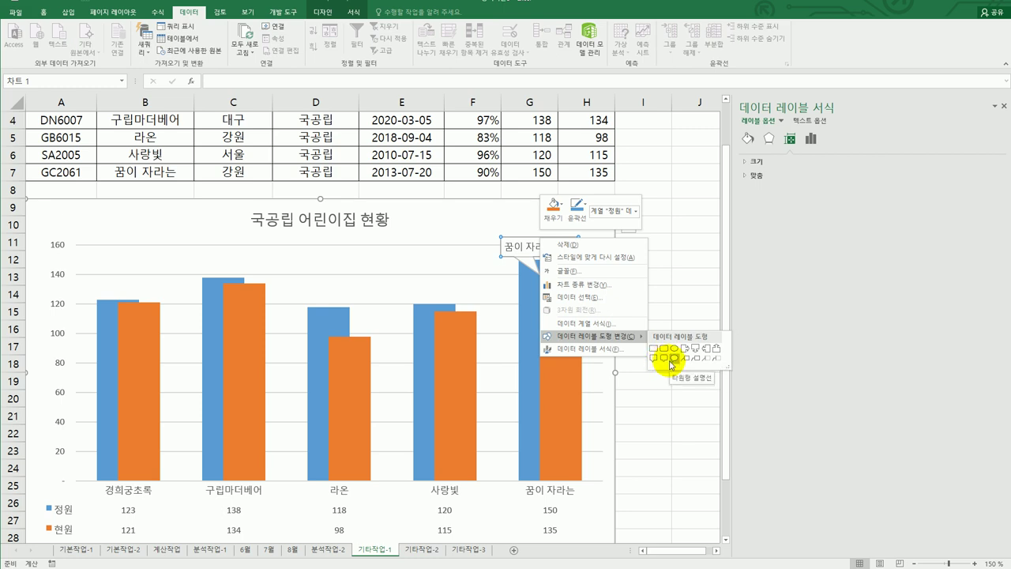
click(672, 360)
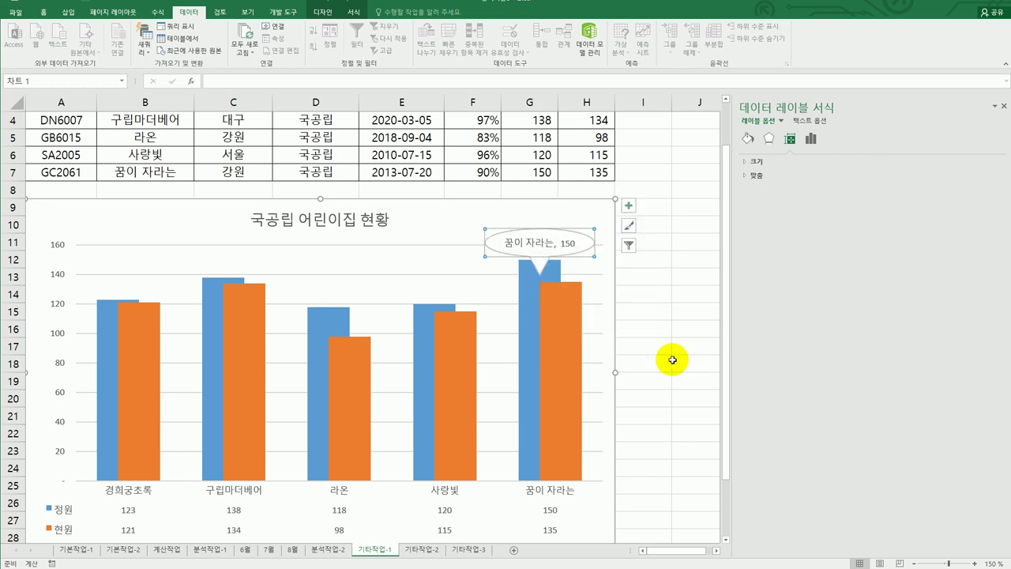
click(672, 359)
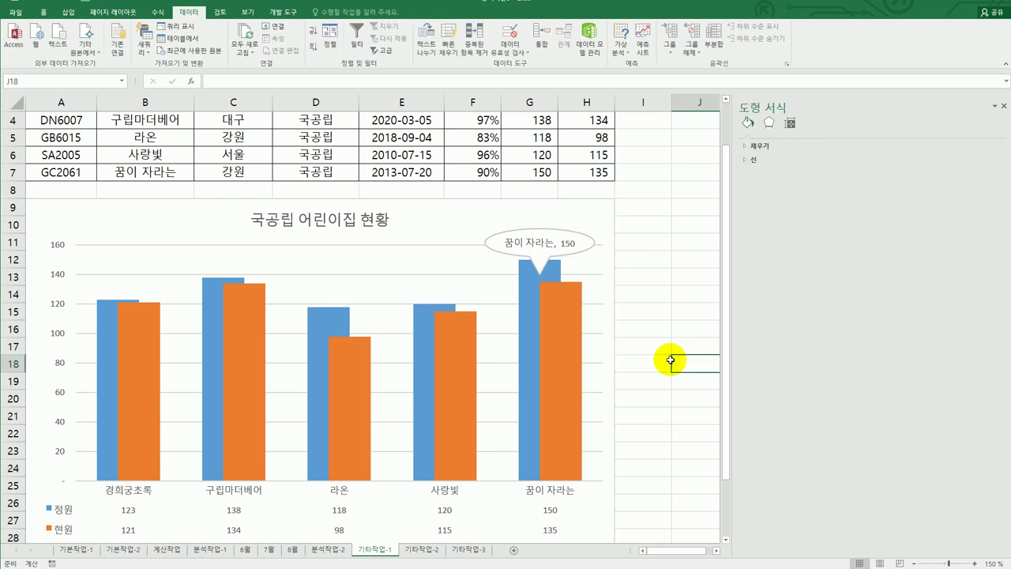
- Fill the chart area with the theme colour 파랑, 강조 1, 80% 더 밝게
click(483, 216)
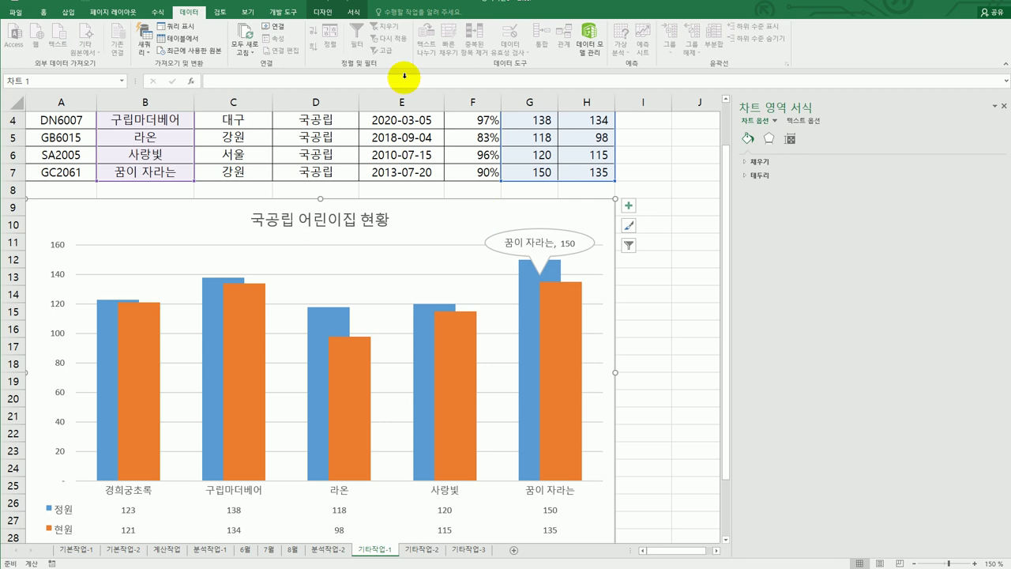
click(355, 14)
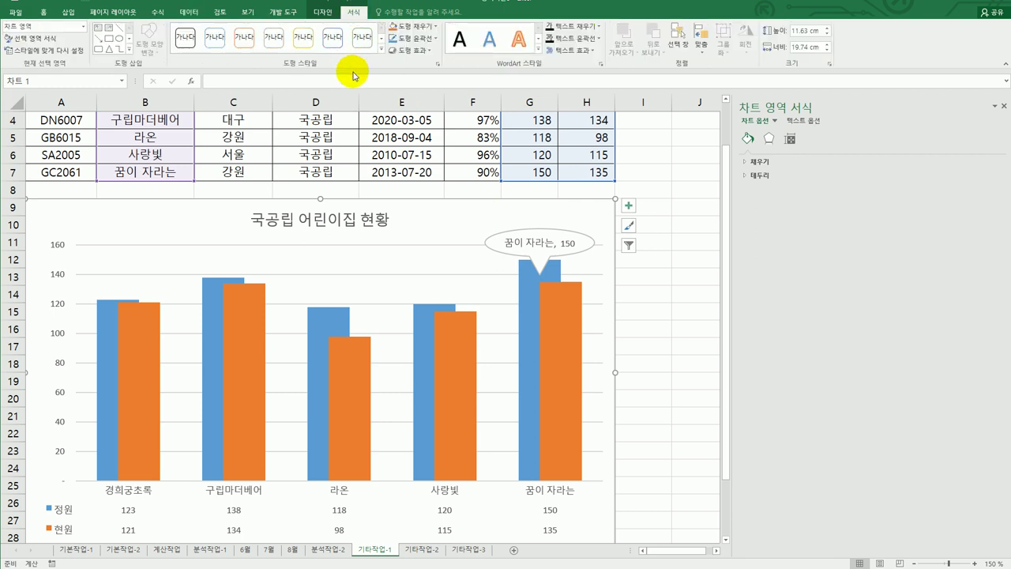
click(381, 49)
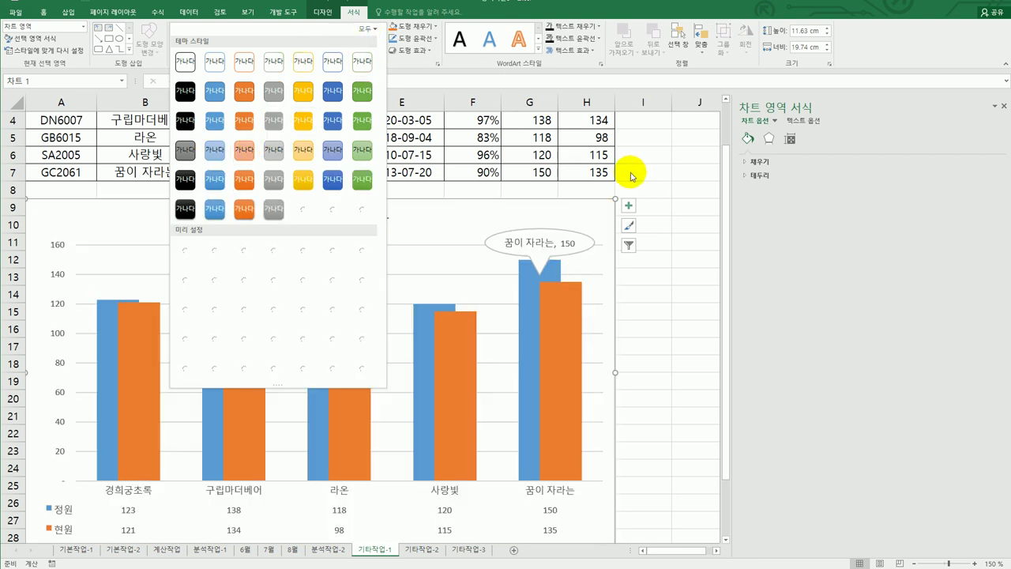
key(Escape)
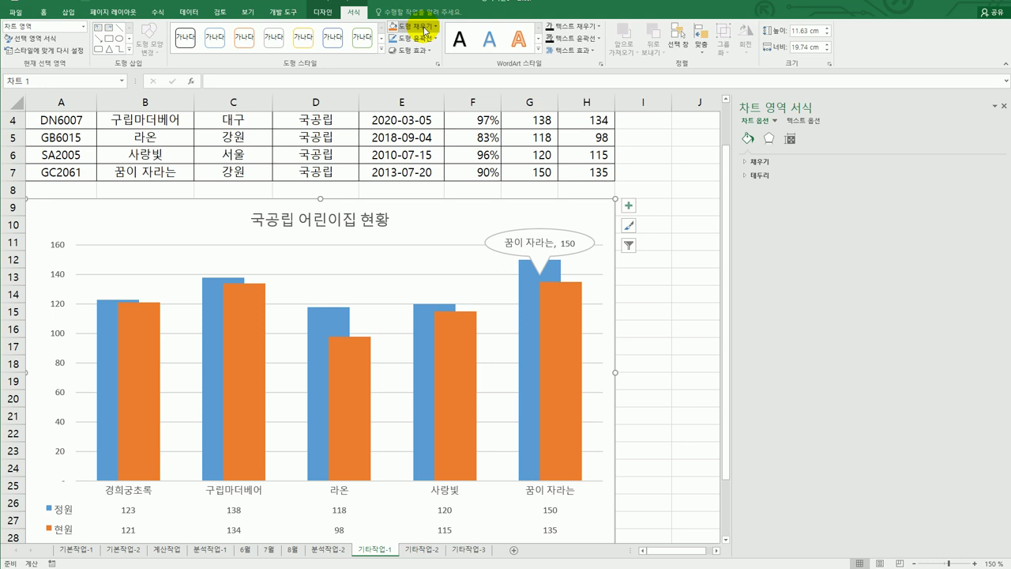
click(424, 27)
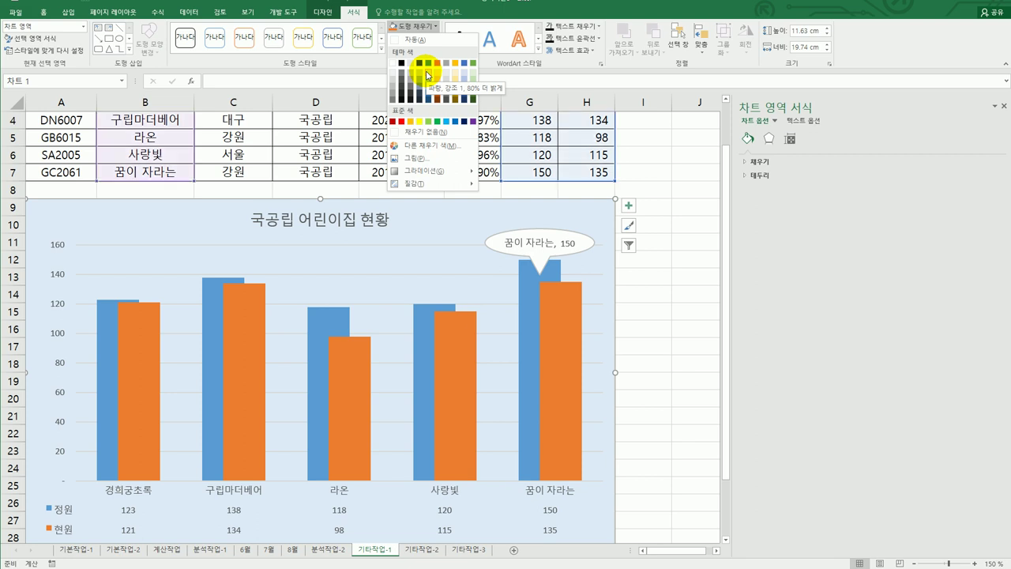
click(427, 75)
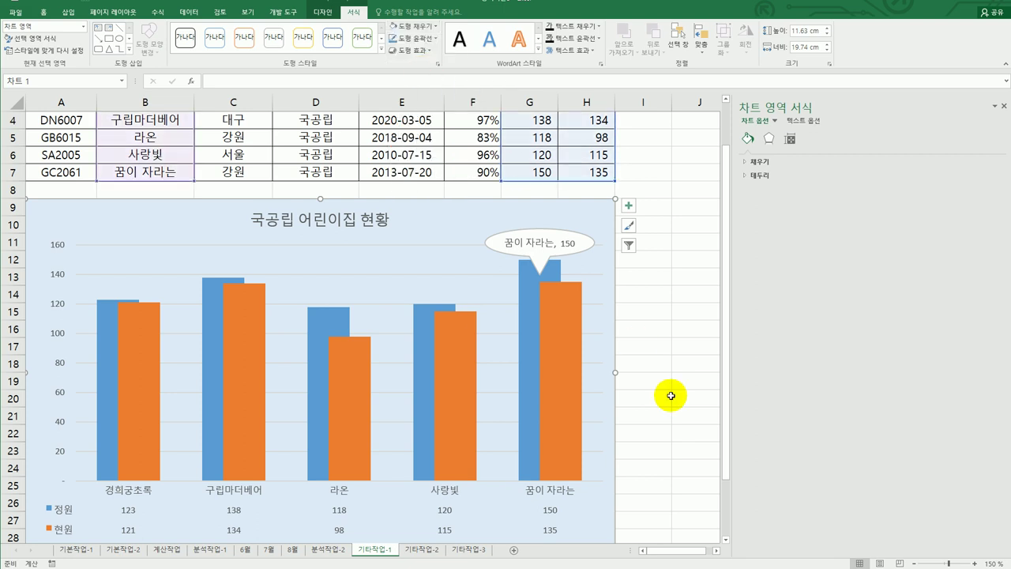
- Fill the chart's plot area (그림 영역) with white
click(454, 267)
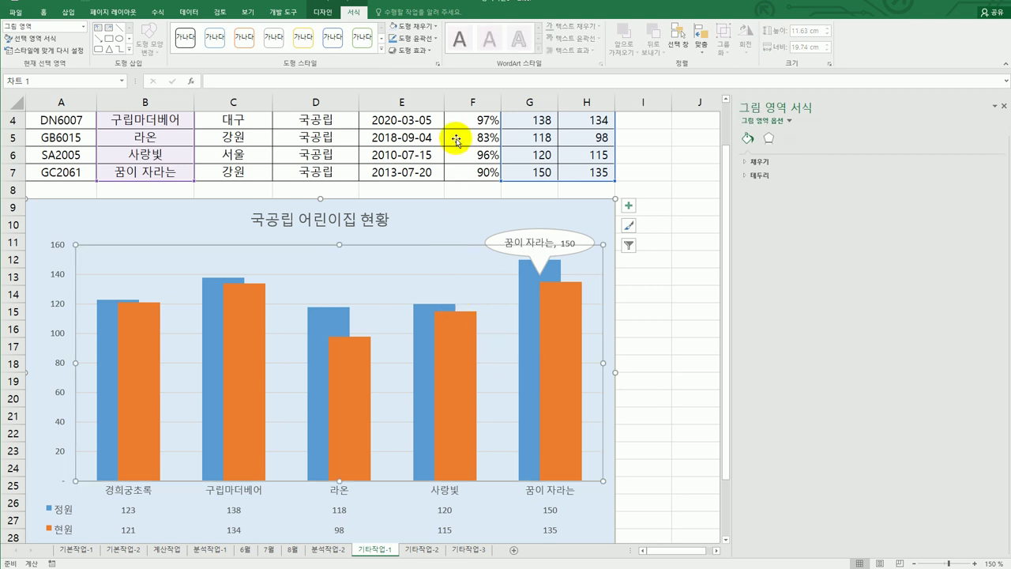
click(433, 28)
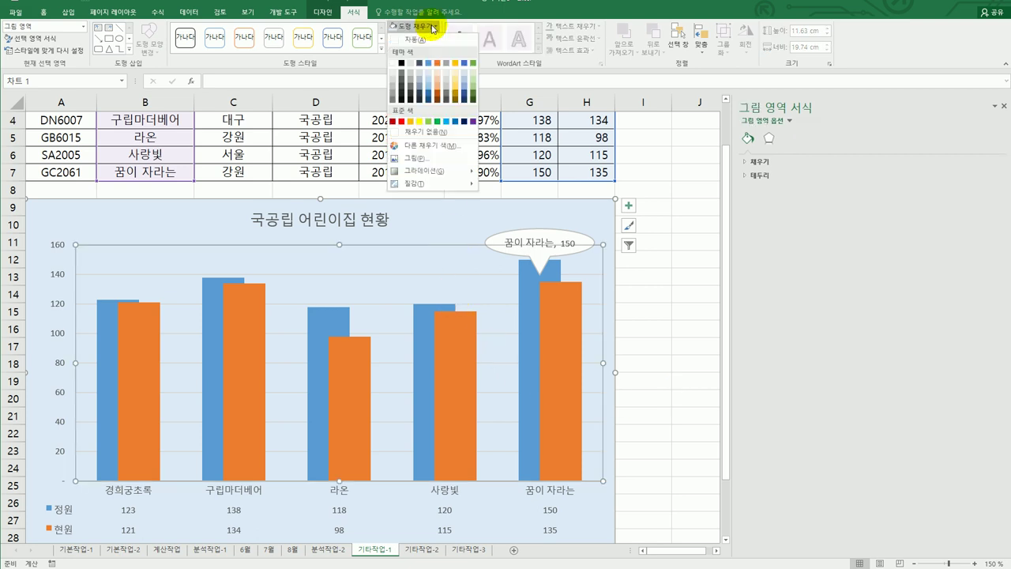
click(394, 66)
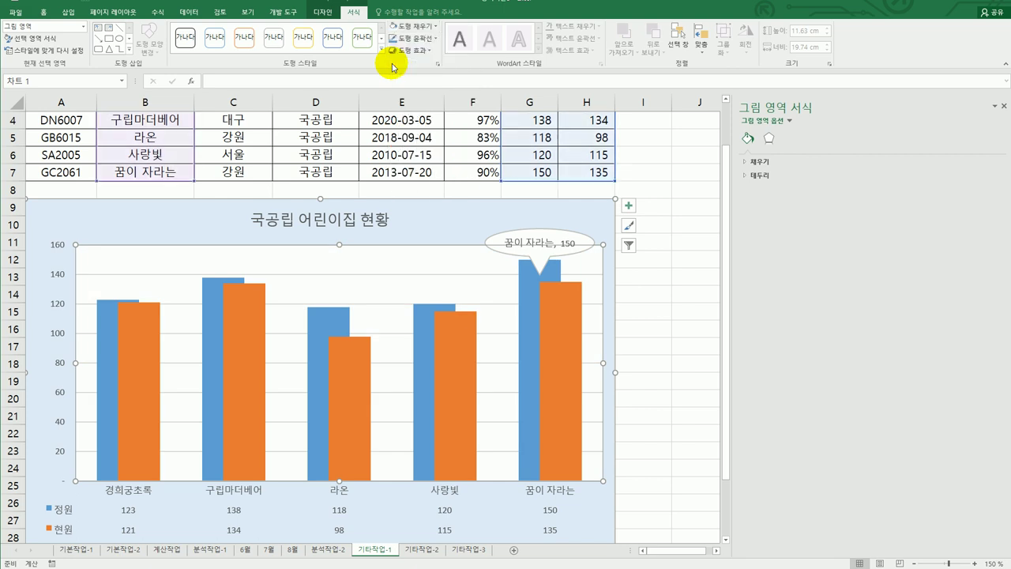
- Apply the second preset shape effect (도형 효과, 기본 설정) to the chart area and close the formatting pane
click(502, 216)
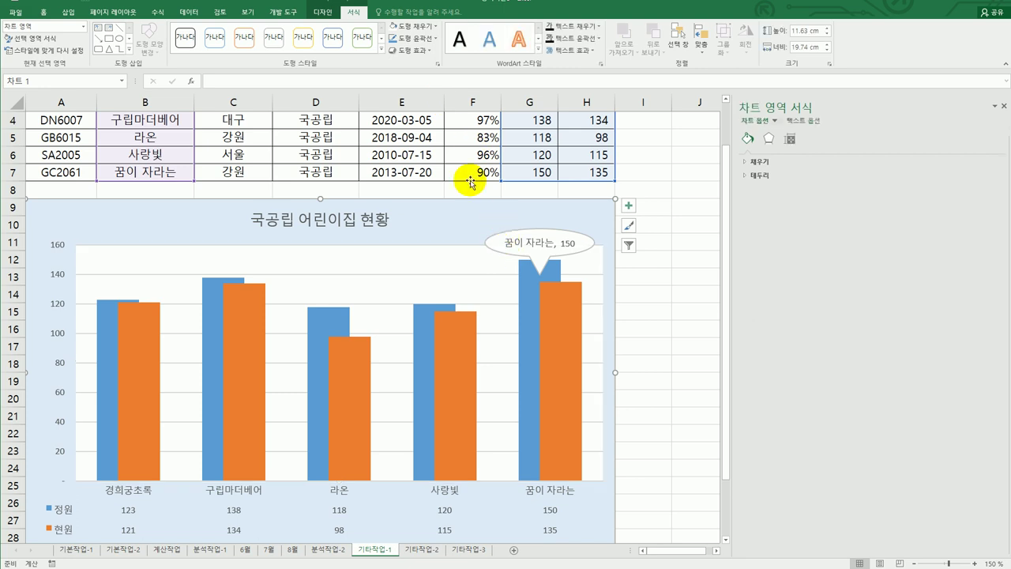
click(404, 49)
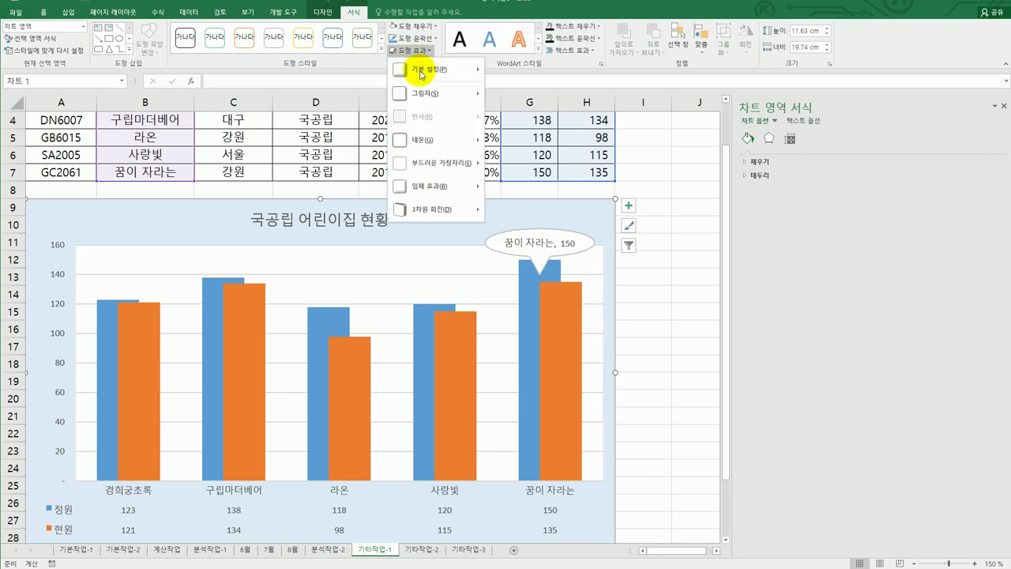
mouse_move(421, 75)
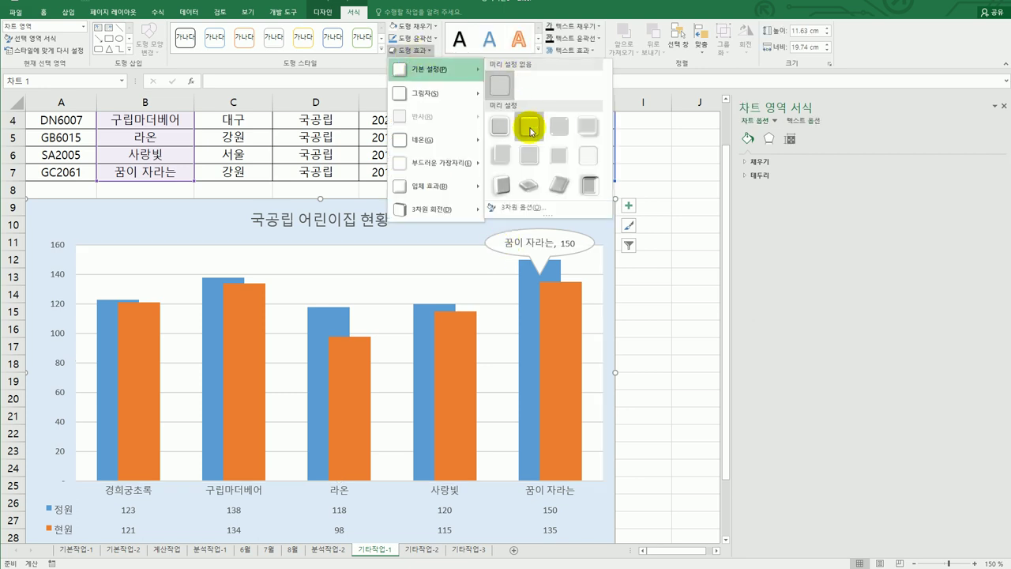
click(531, 131)
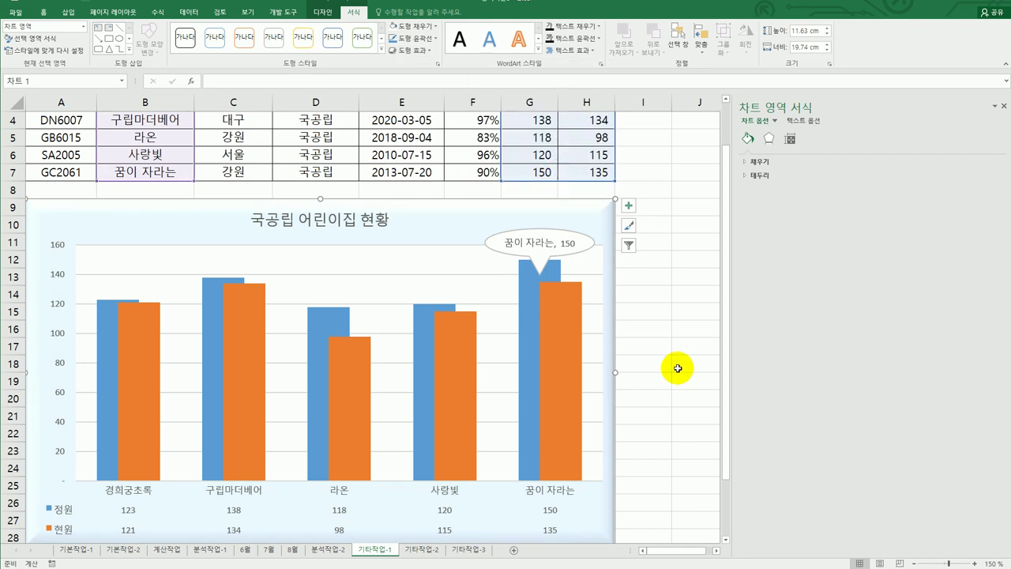
click(678, 368)
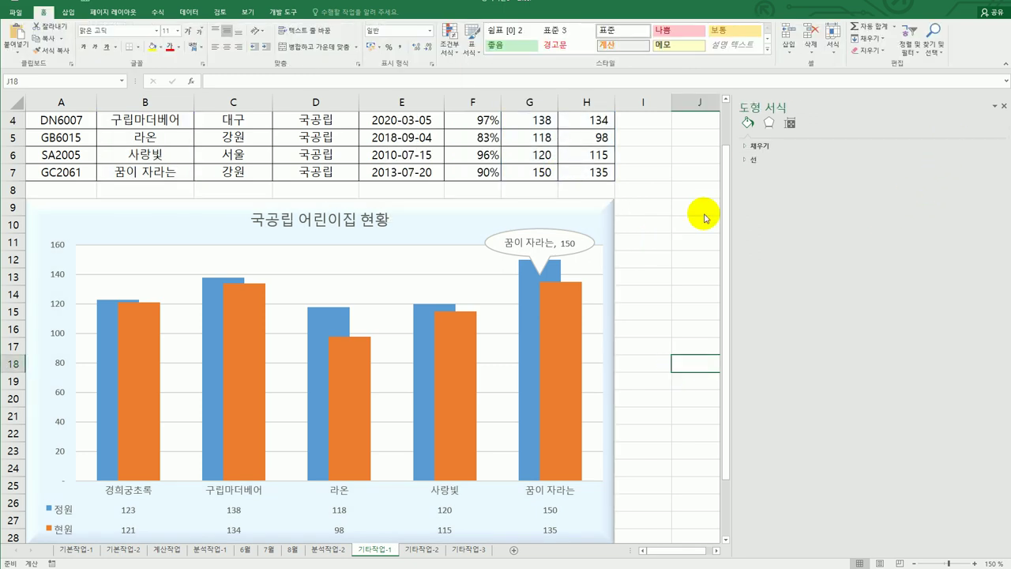
click(1005, 110)
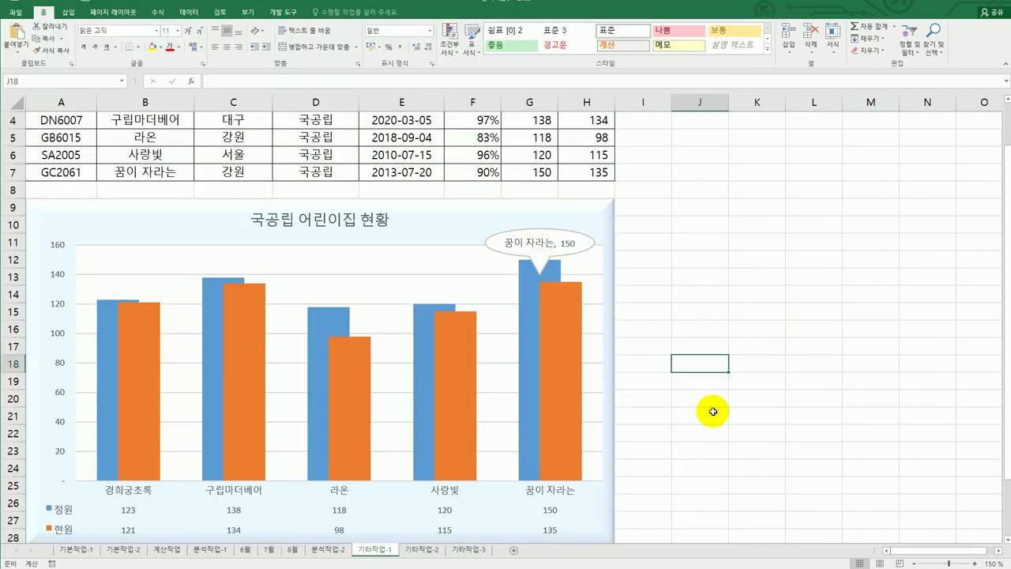
scroll(734, 403, down, 1)
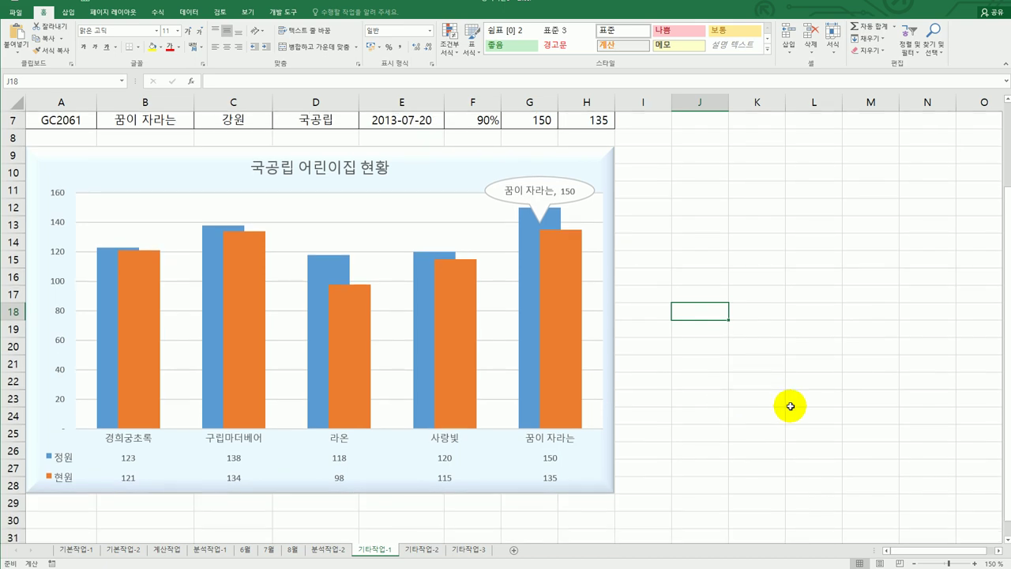